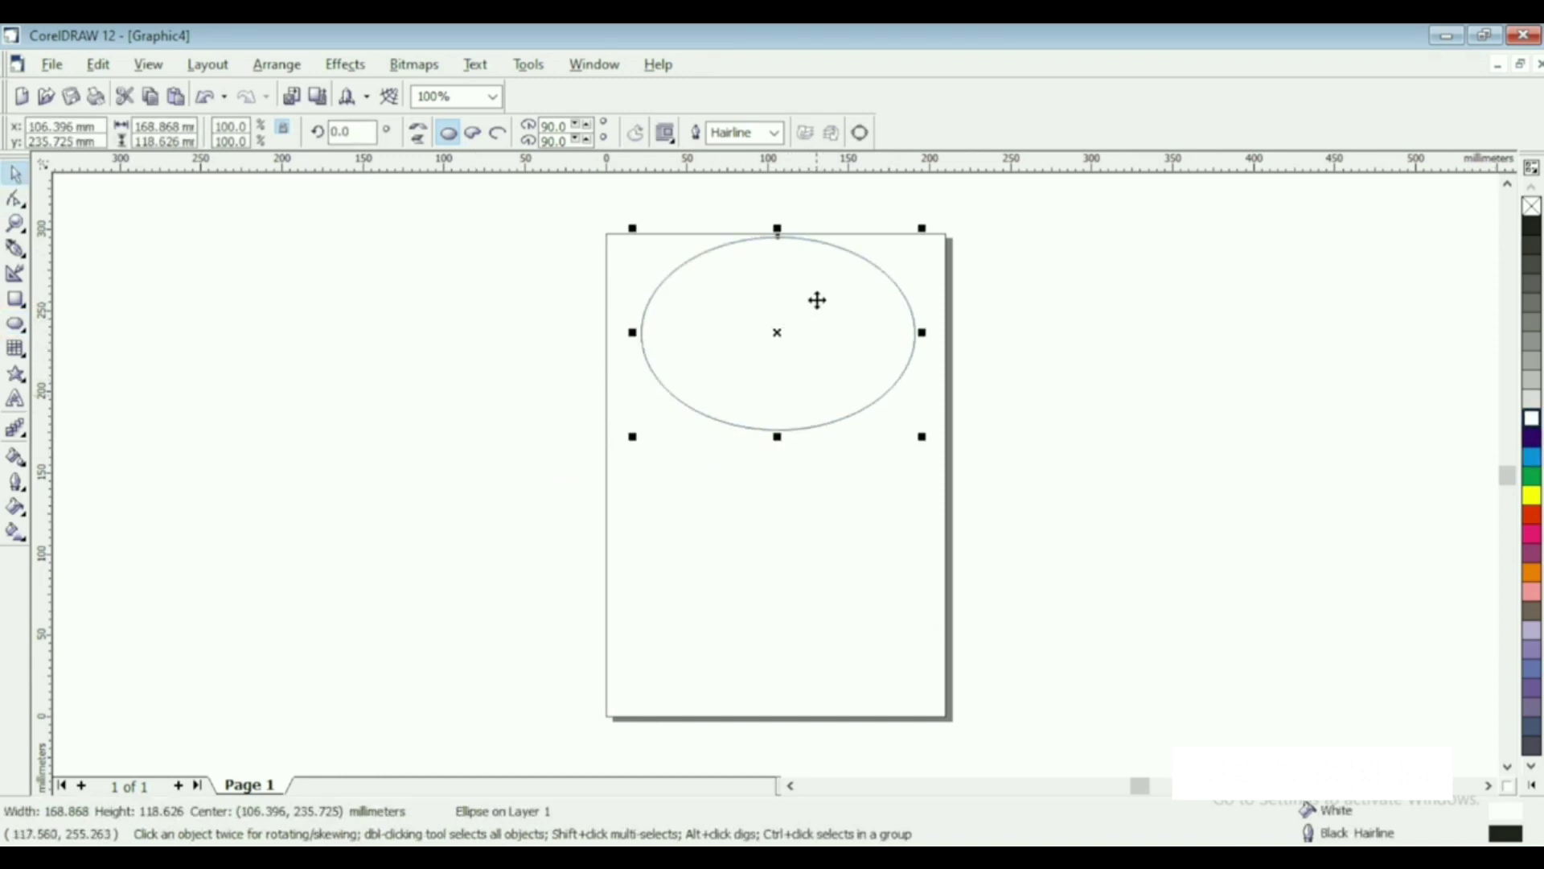
# - Duplicate the wide ellipse about 66 mm lower so the copy overlaps the original's lower part
pyautogui.moveTo(817, 300); pyautogui.dragTo(814, 402)
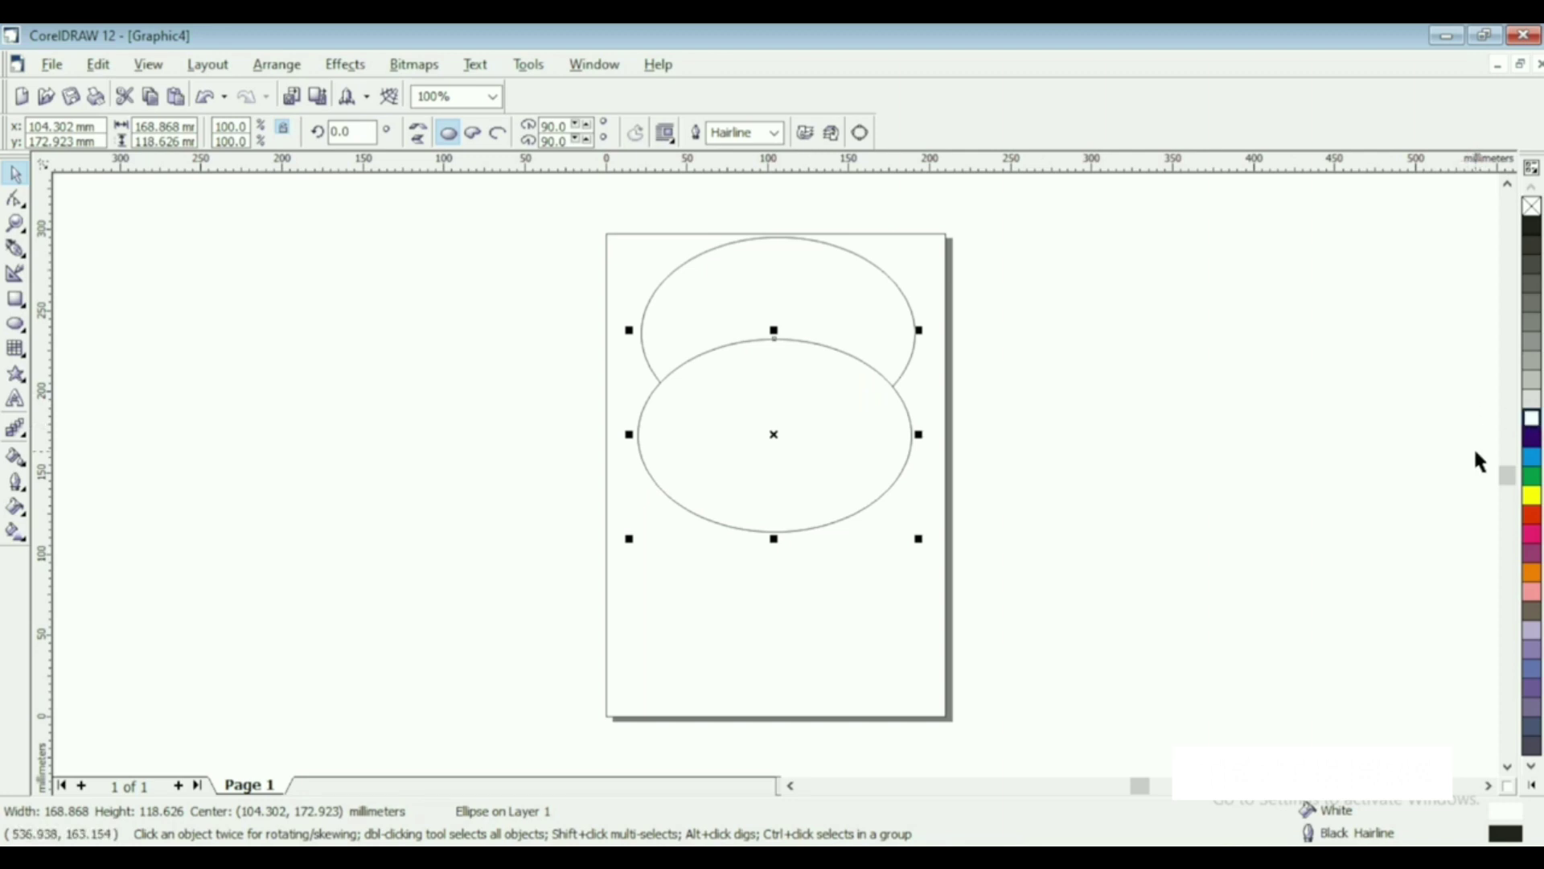
pyautogui.moveTo(819, 403); pyautogui.dragTo(818, 408)
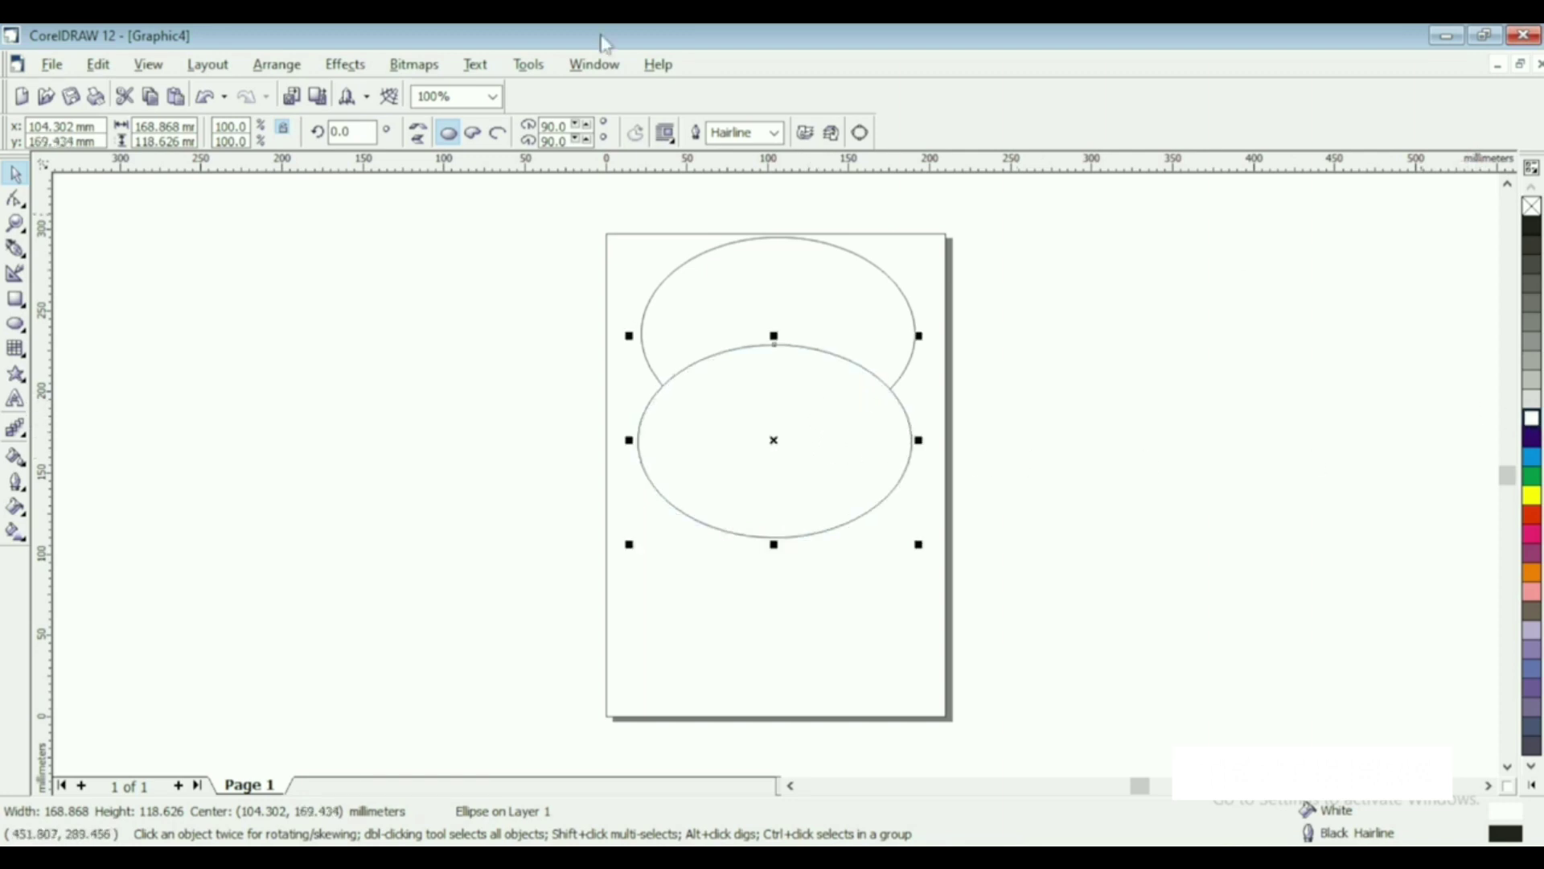
# - Draw a tall ellipse about 72 × 128 mm beside the page and rotate it about 23° clockwise
pyautogui.click(14, 324)
pyautogui.moveTo(337, 288); pyautogui.dragTo(451, 501)
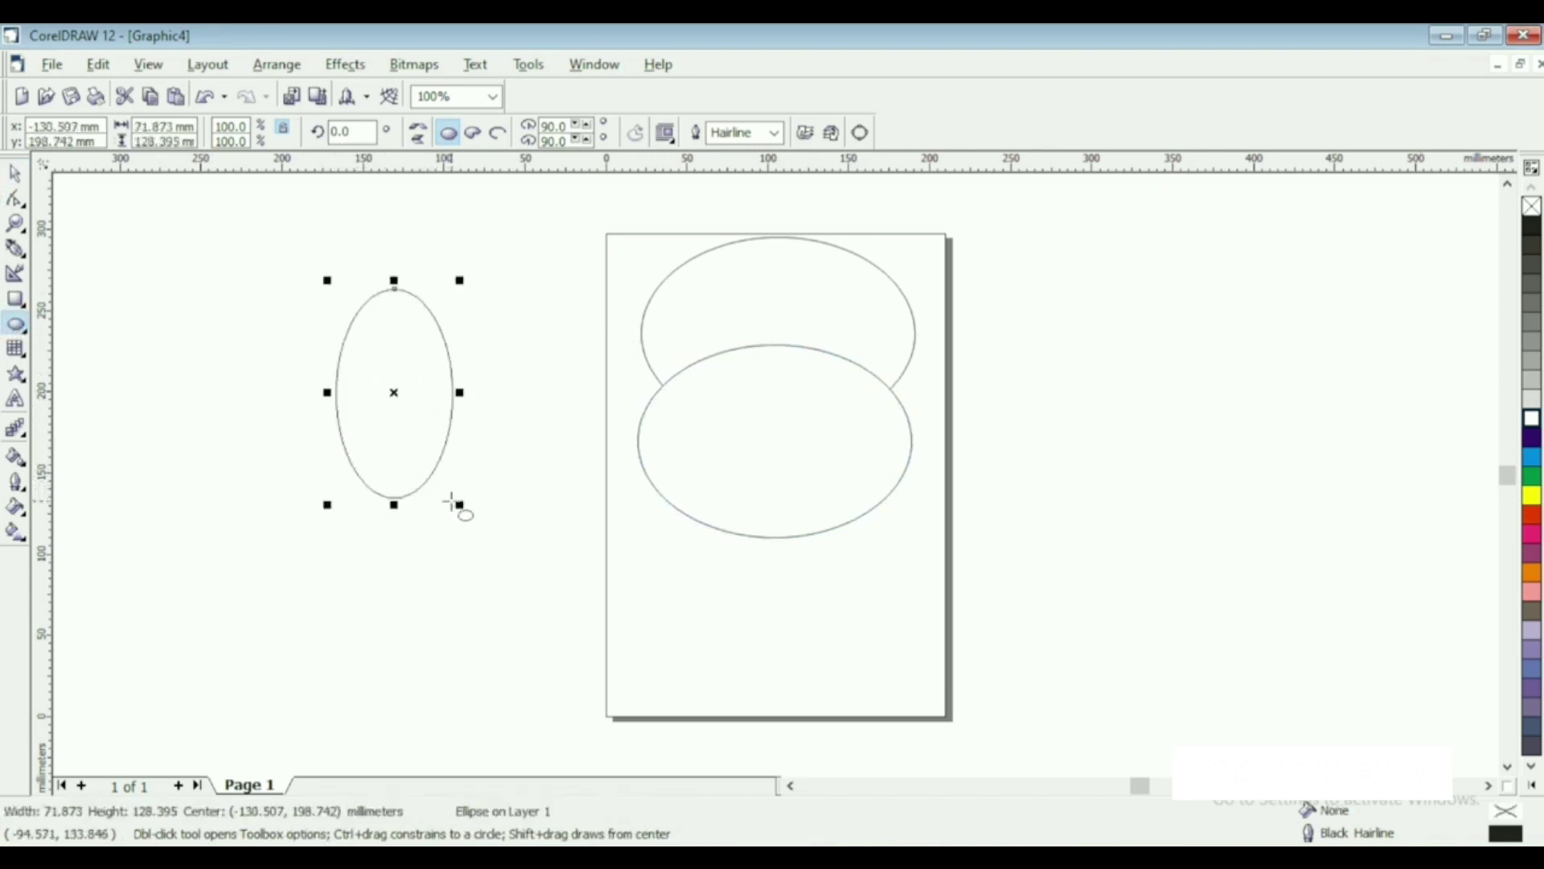
pyautogui.click(394, 391)
pyautogui.moveTo(462, 282); pyautogui.dragTo(510, 311)
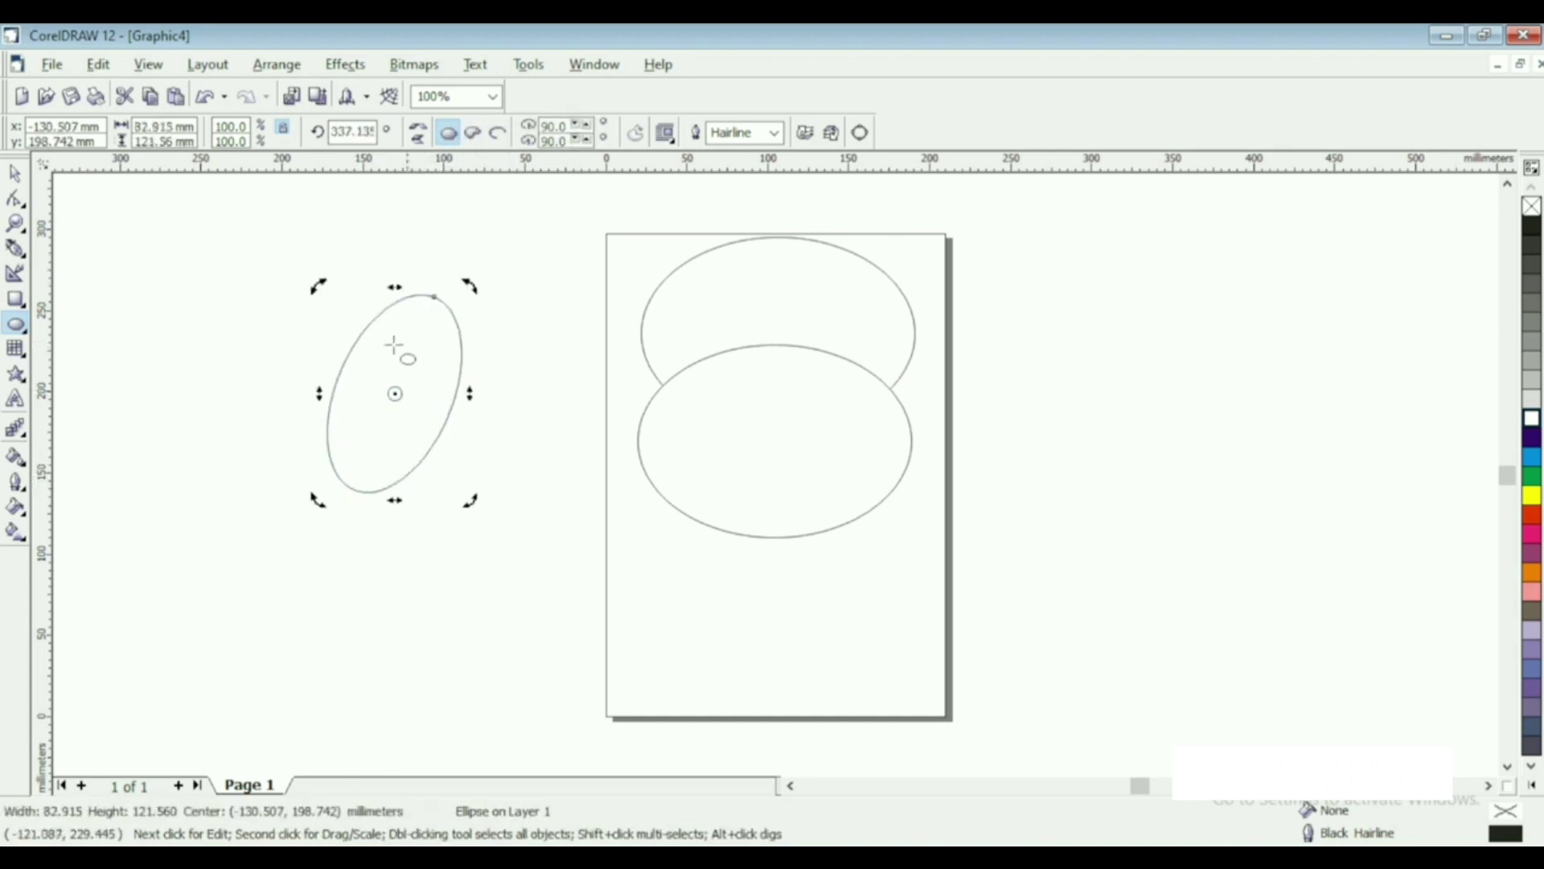
# - Move the tilted ellipse onto the left sides of the two ovals and resize it to about 83 × 128 mm
pyautogui.click(14, 173)
pyautogui.moveTo(427, 347); pyautogui.dragTo(650, 335)
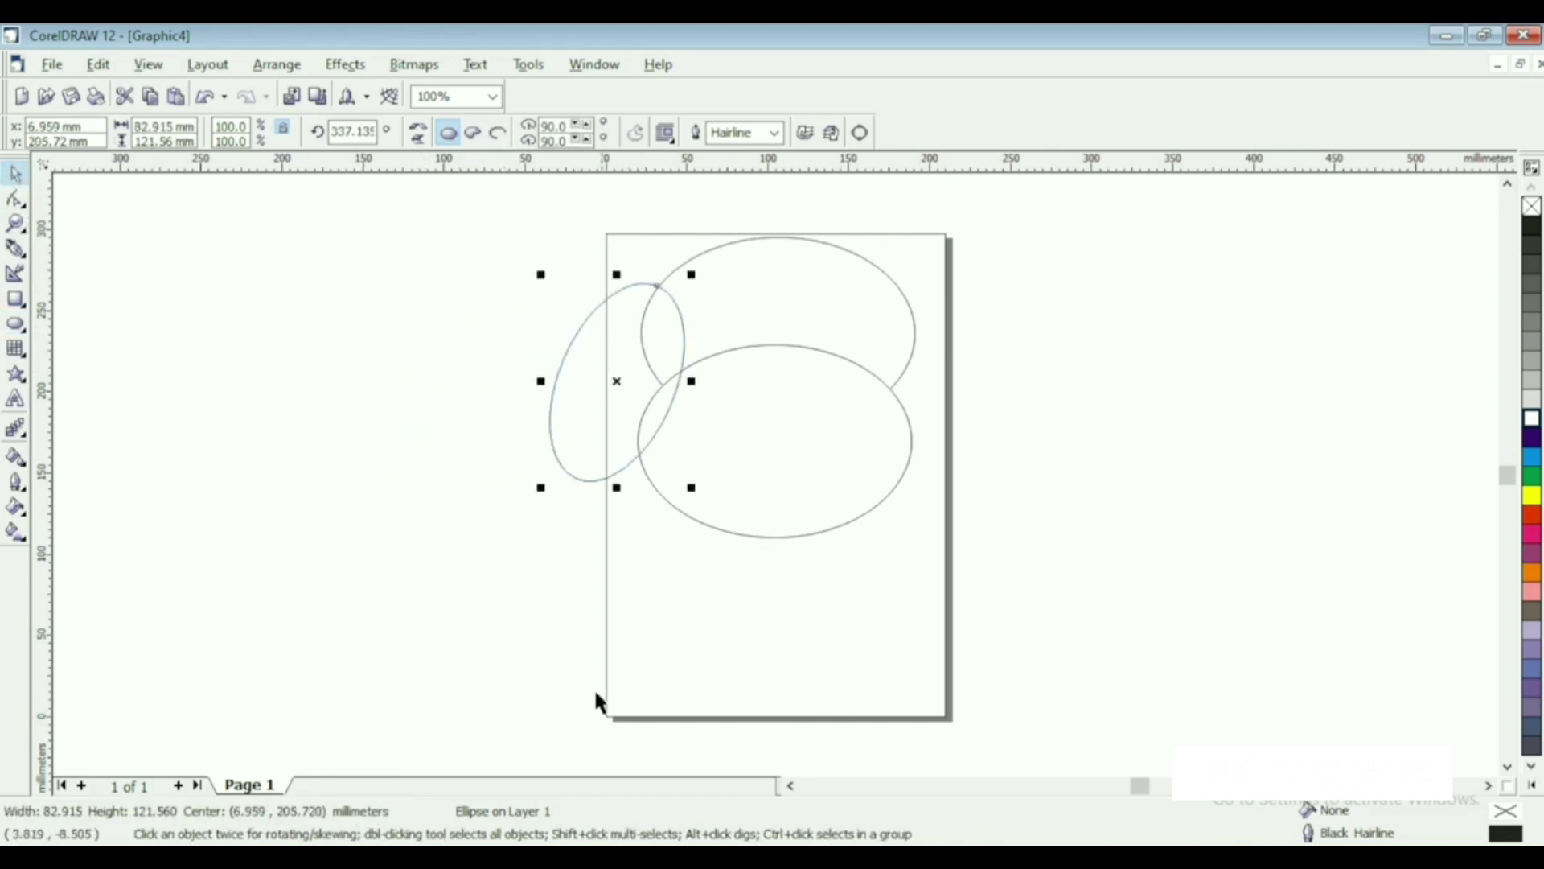
pyautogui.moveTo(543, 489); pyautogui.dragTo(536, 499)
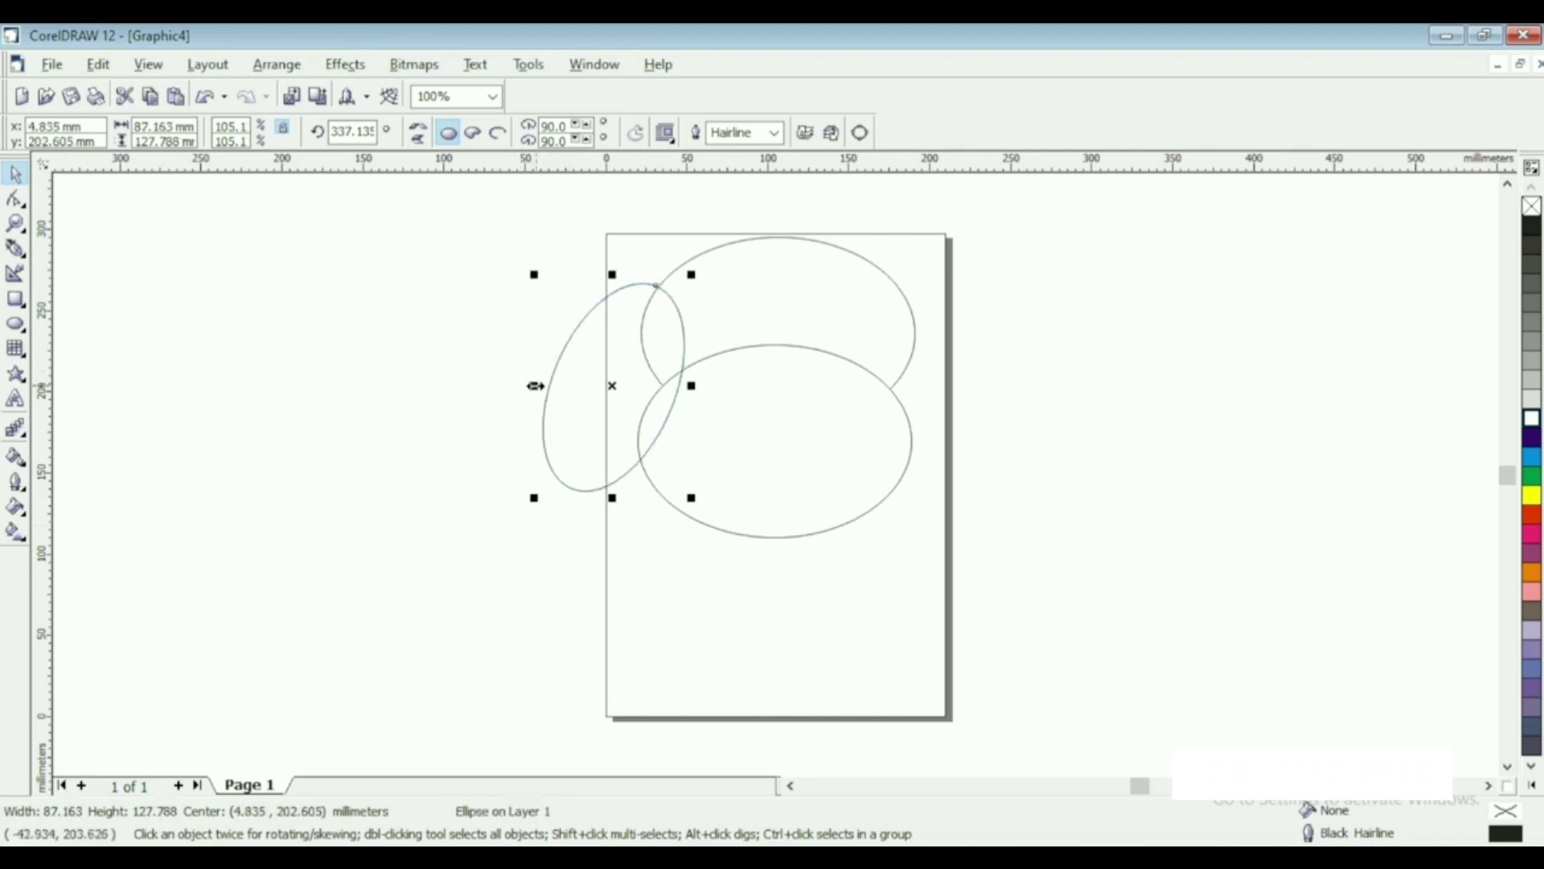
pyautogui.moveTo(534, 386); pyautogui.dragTo(540, 386)
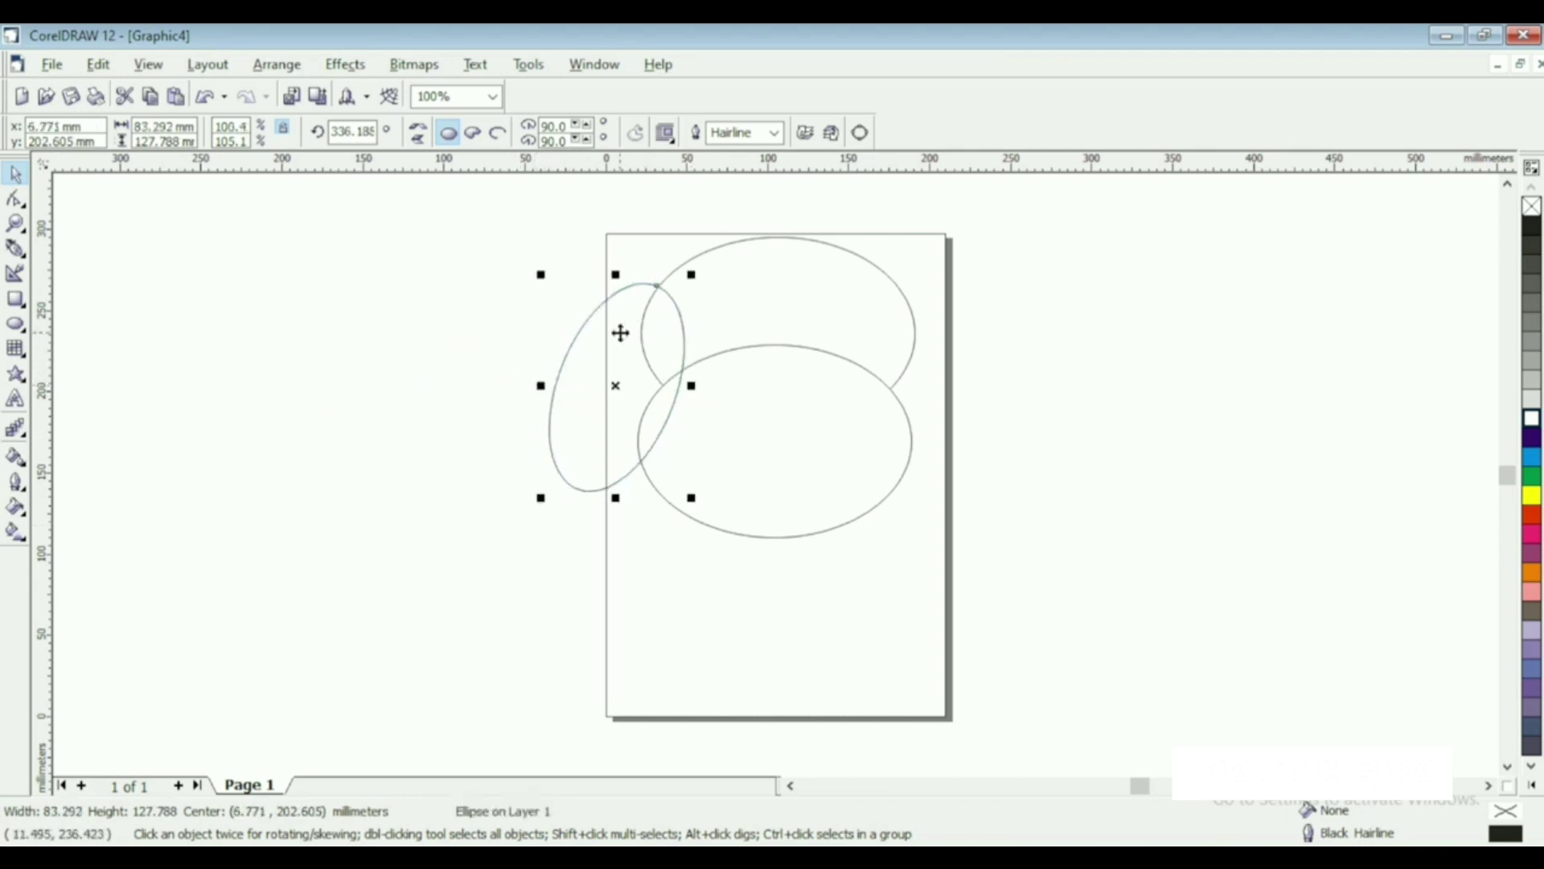
# - Fill the tilted ear ellipse with white and send it behind the two head ovals
pyautogui.click(1534, 421)
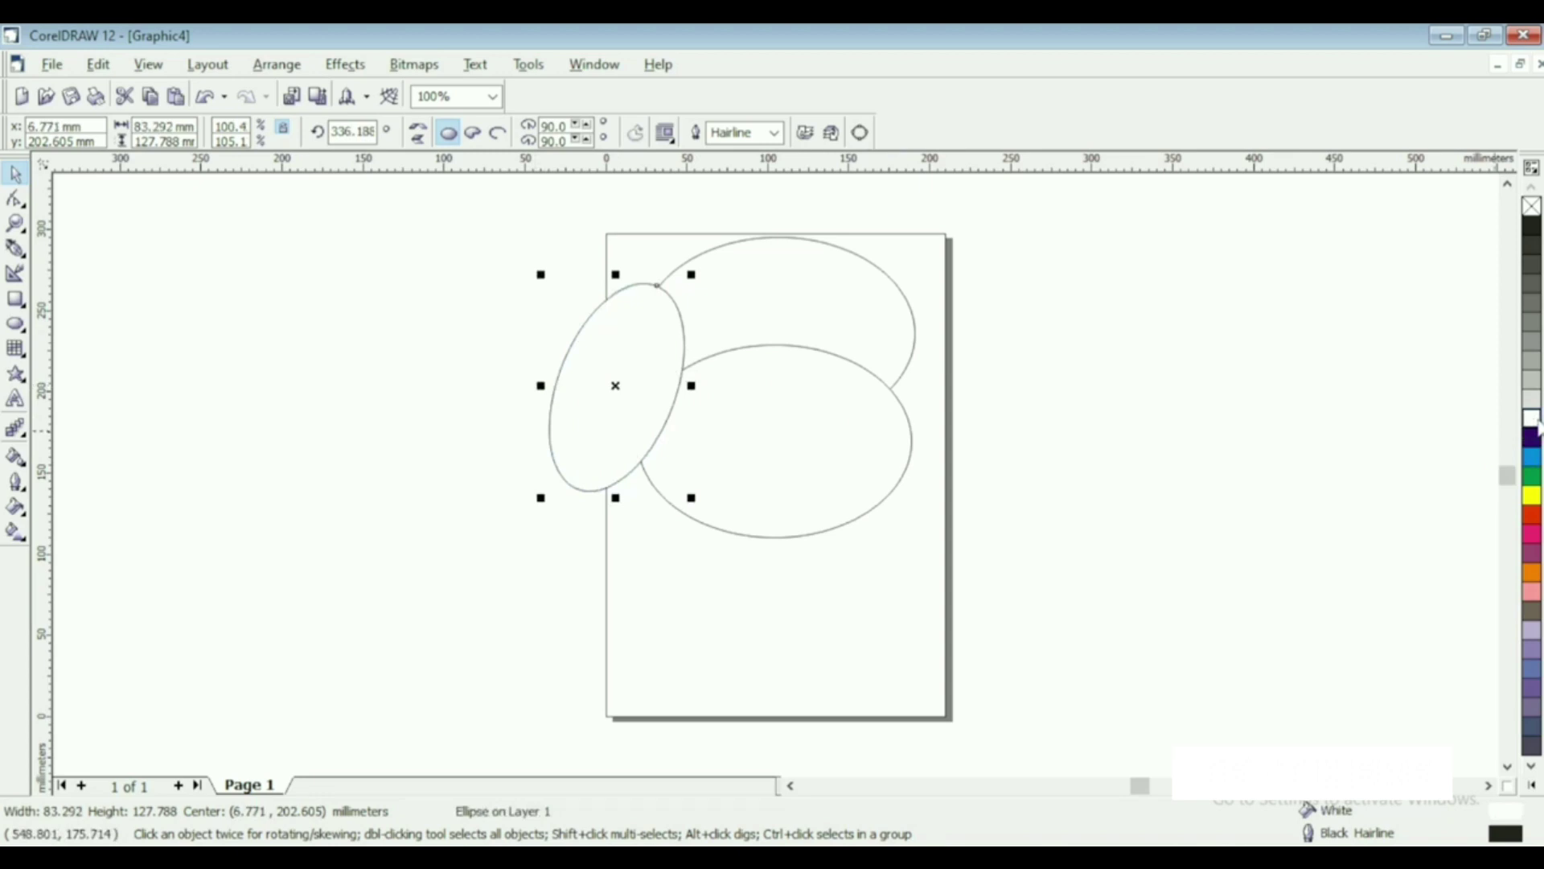
pyautogui.hotkey('ctrl', 'pagedown')
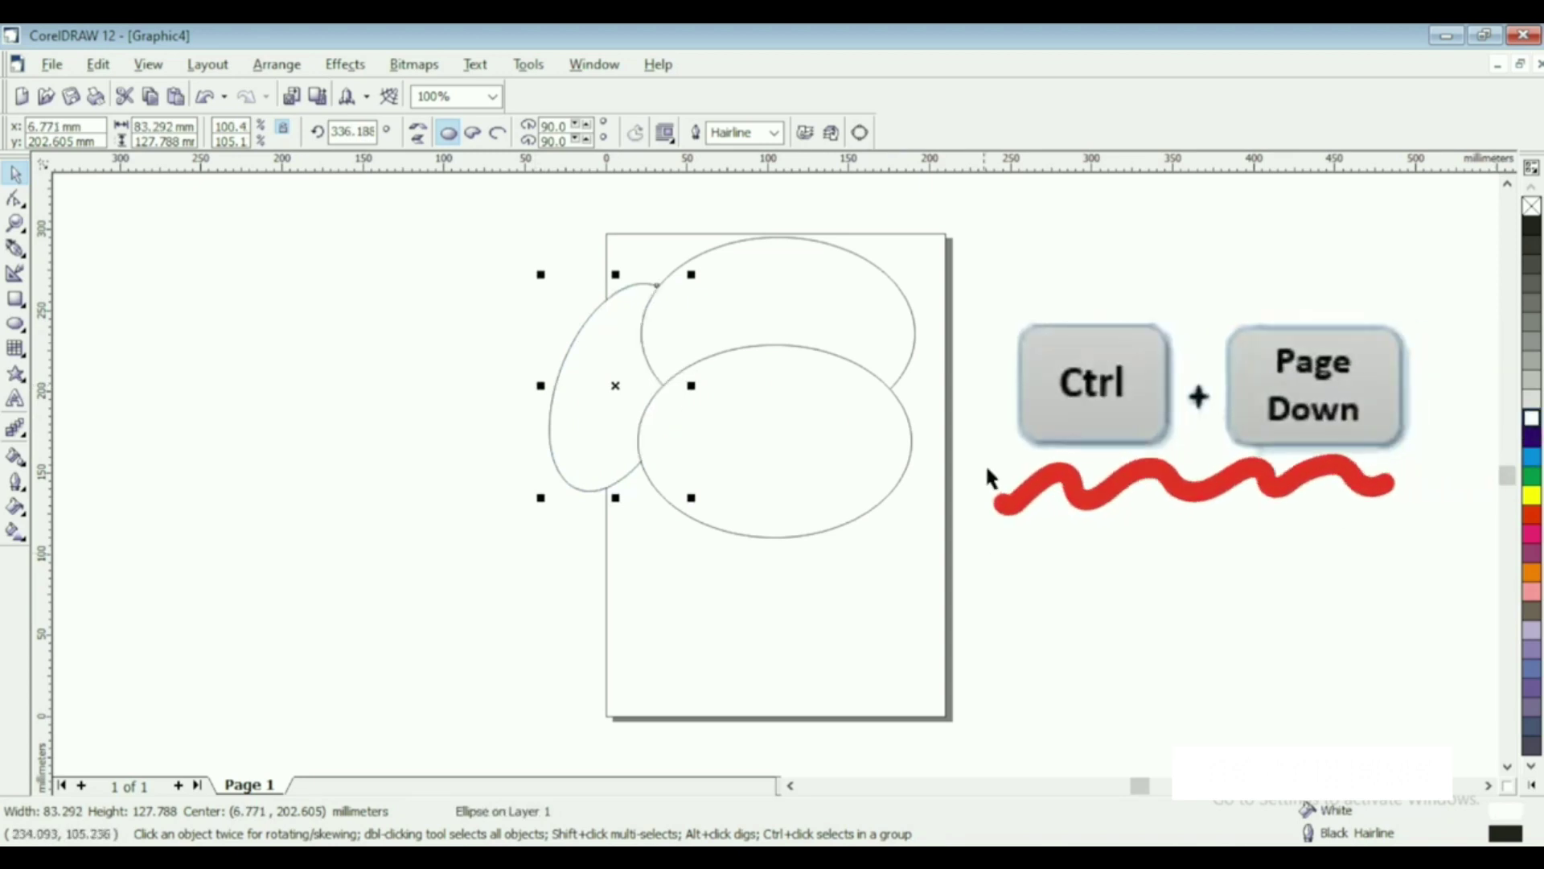
# - Shift the ear slightly up and toward the head, and enlarge it to about 86 × 133 mm
pyautogui.click(619, 325)
pyautogui.moveTo(619, 325); pyautogui.dragTo(628, 318)
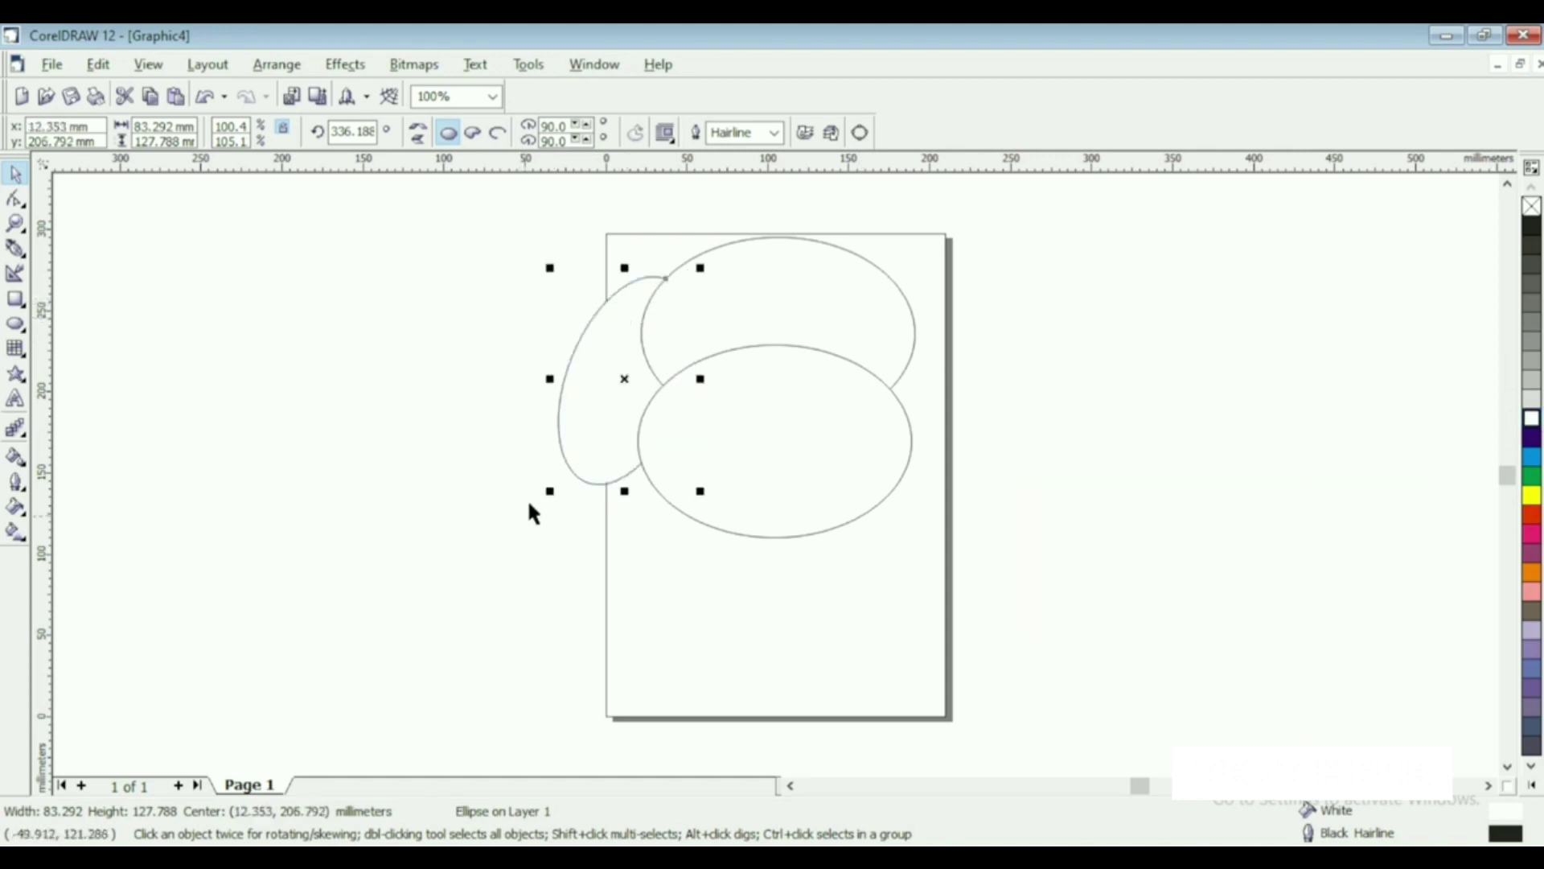
pyautogui.moveTo(550, 488); pyautogui.dragTo(545, 499)
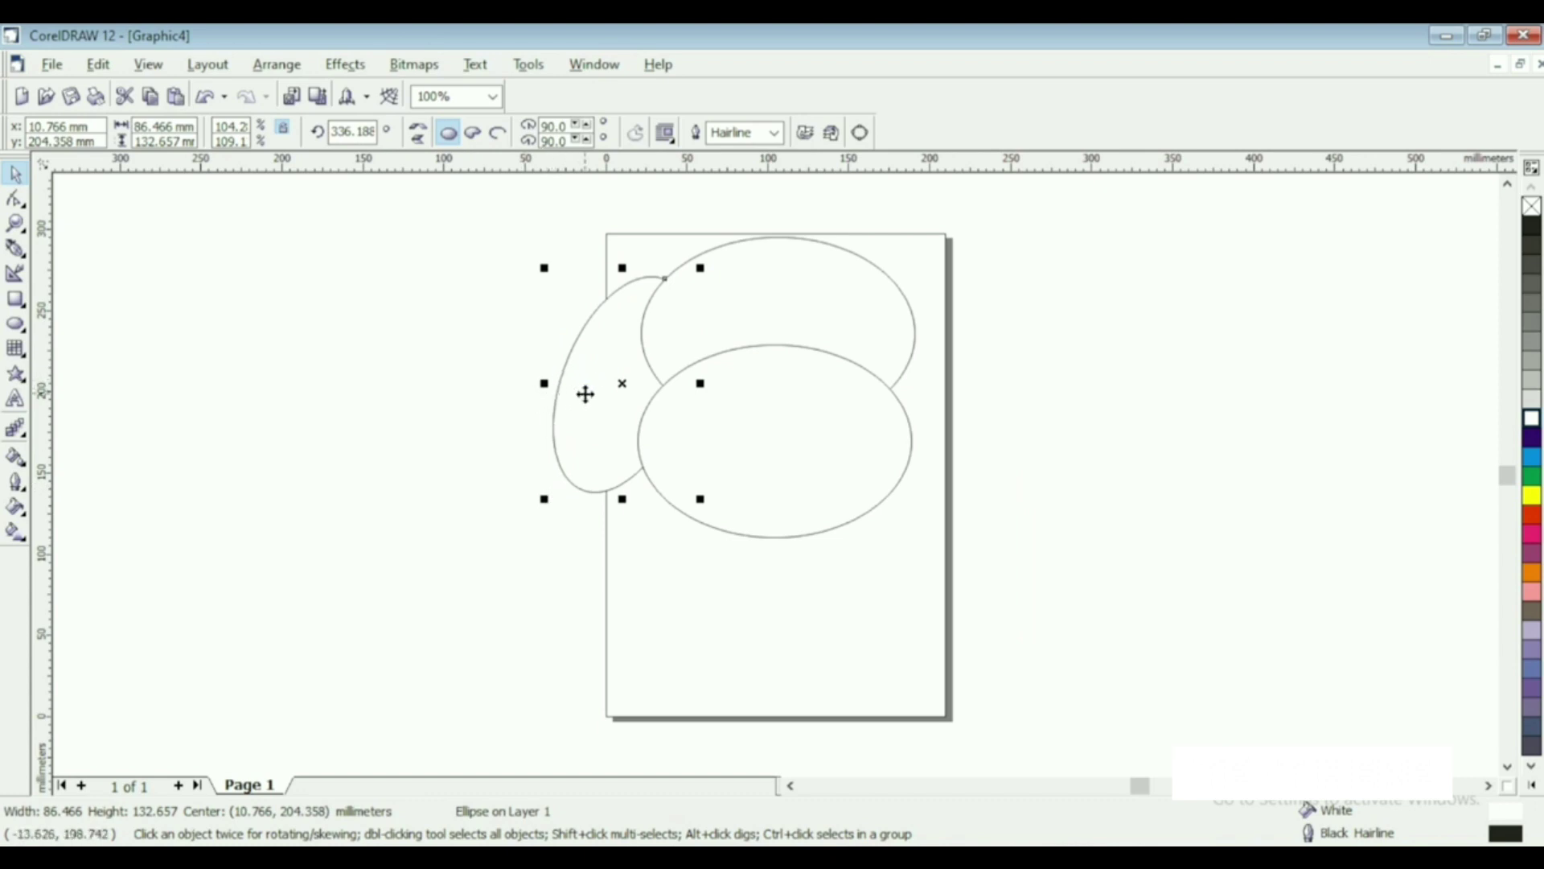
# - Make a mirrored copy of the ear, place it on the head's right side, and send it behind both head ovals
pyautogui.moveTo(541, 383); pyautogui.dragTo(829, 390)
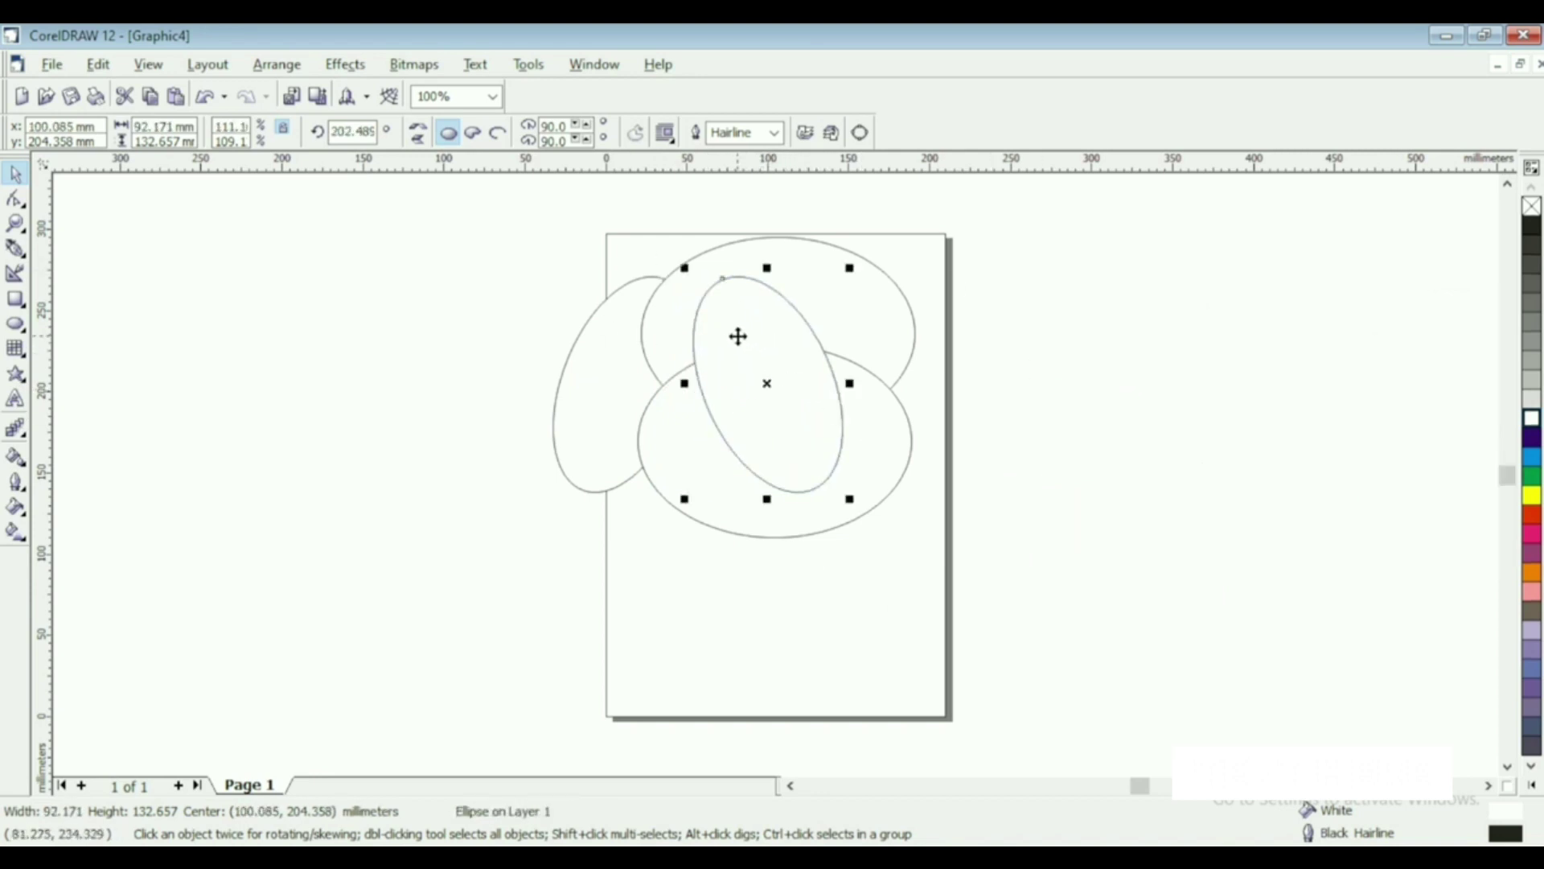
pyautogui.moveTo(738, 337); pyautogui.dragTo(896, 331)
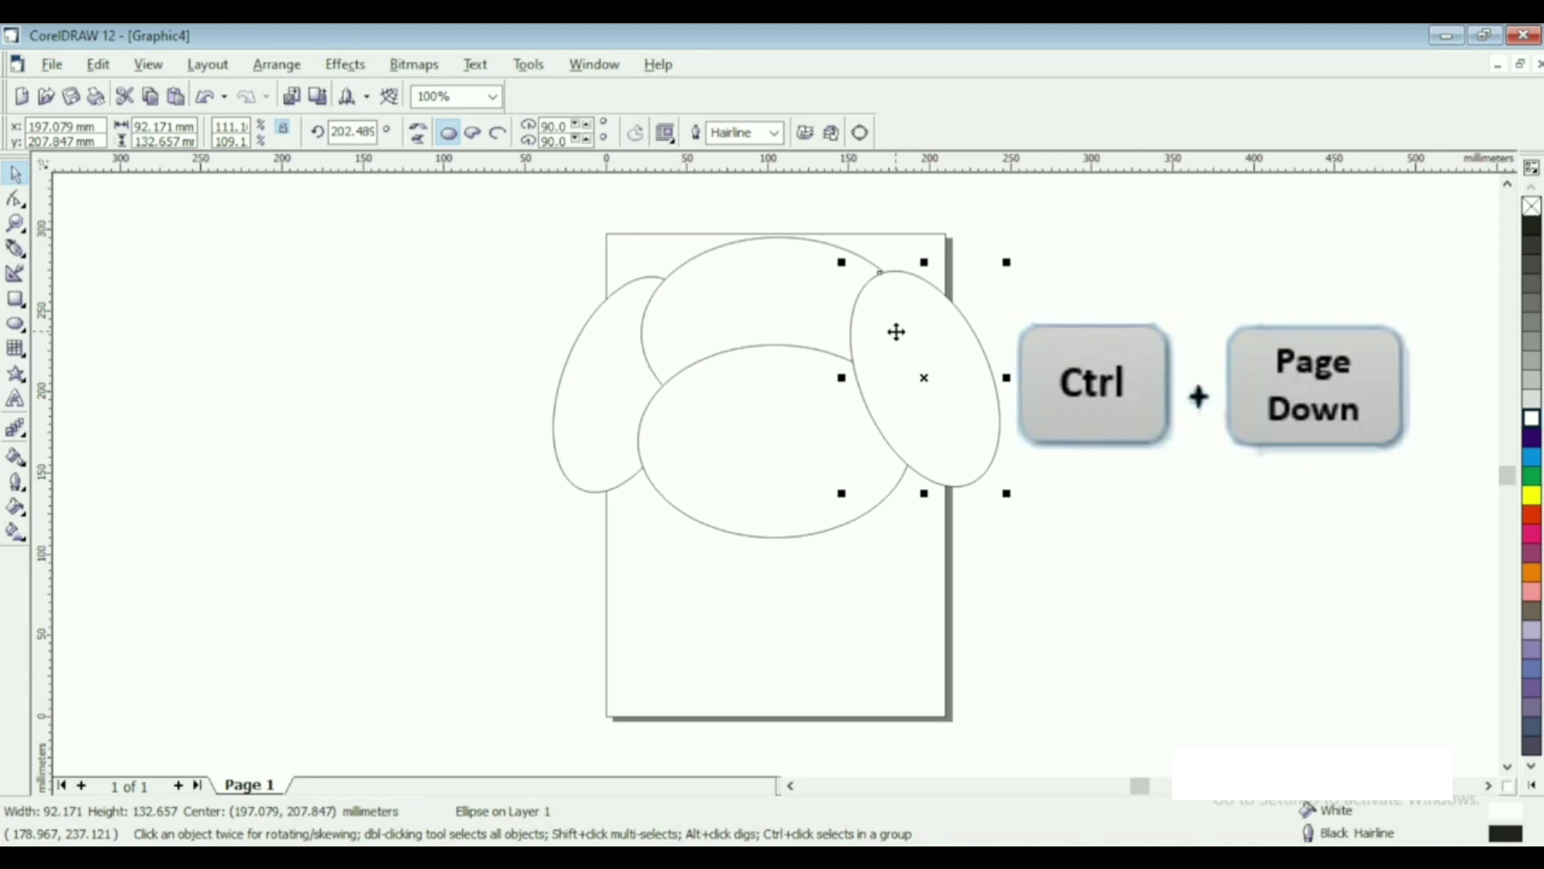
pyautogui.hotkey('ctrl', 'pagedown')
pyautogui.hotkey('ctrl', 'pagedown')
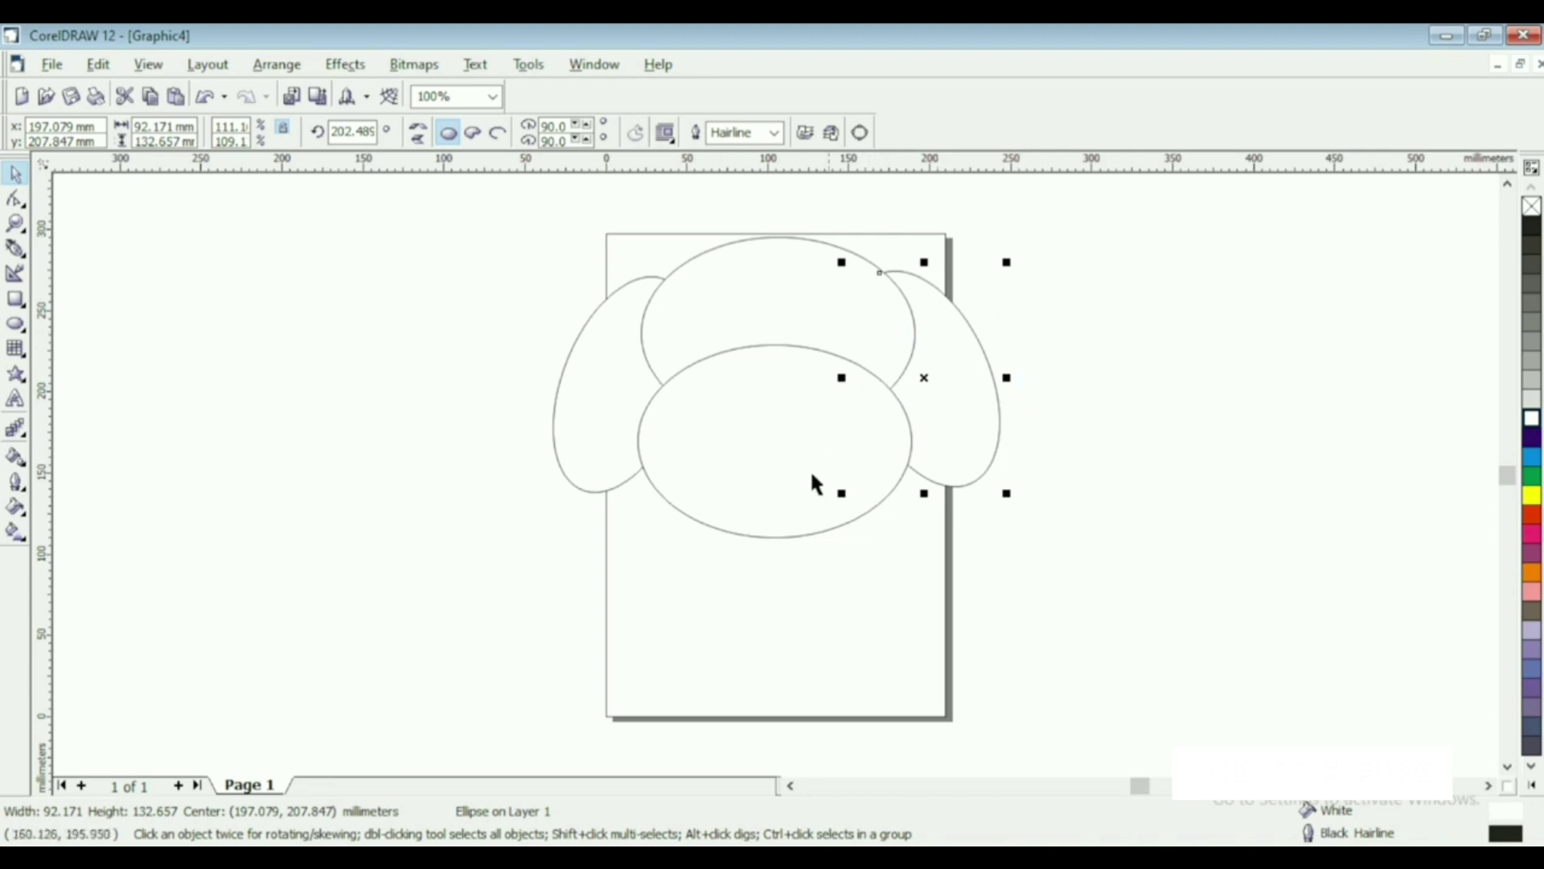
pyautogui.click(1063, 427)
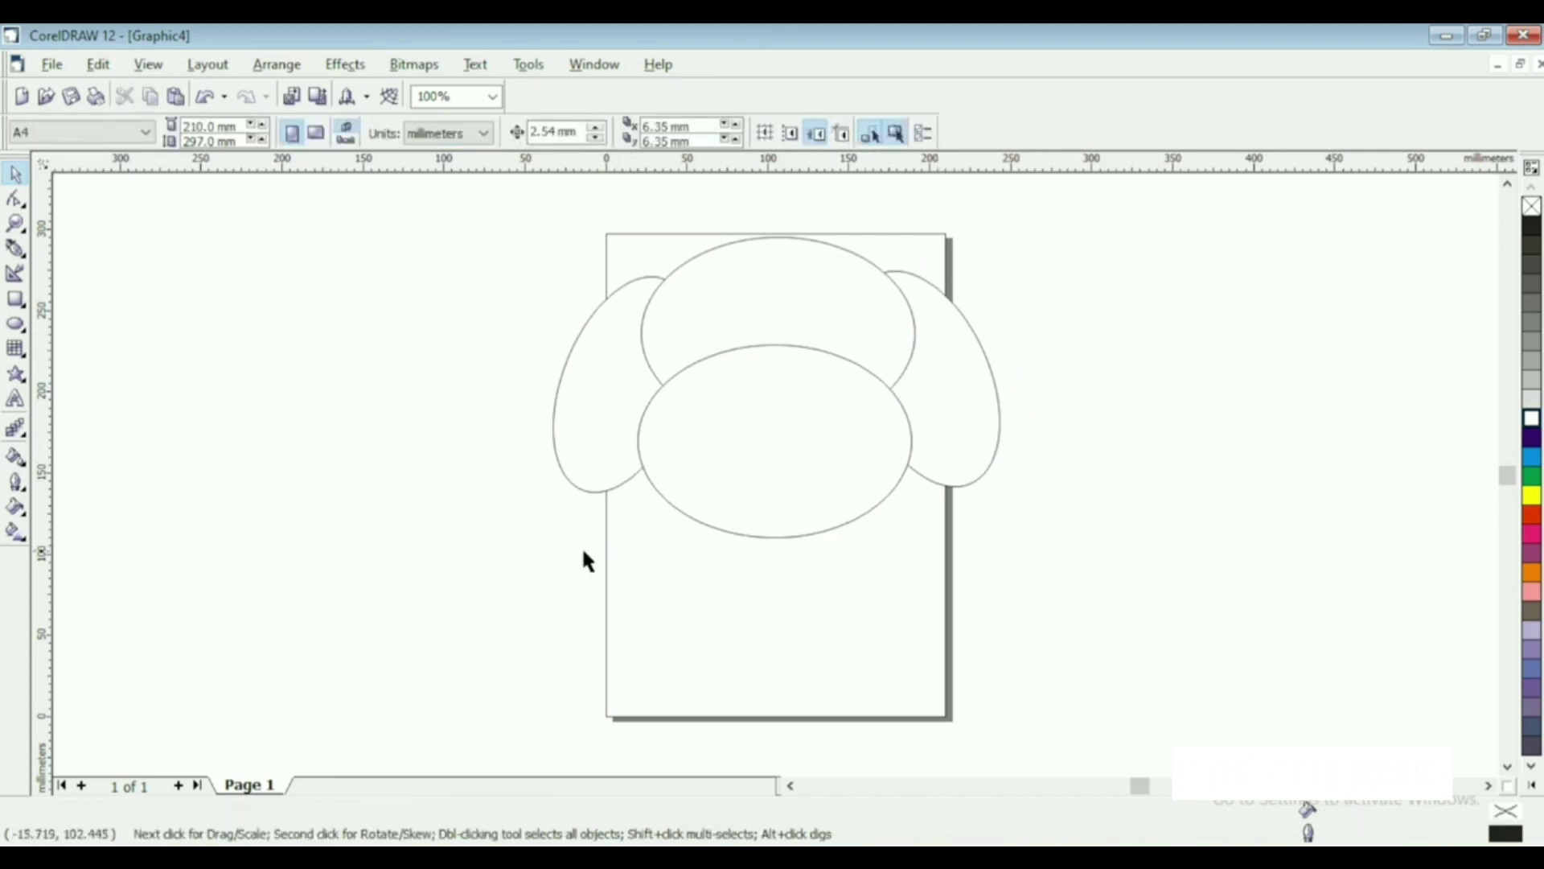
# - Draw a body ellipse about 165 × 214 mm below the head, with its top overlapping the lower oval
pyautogui.press('F5')
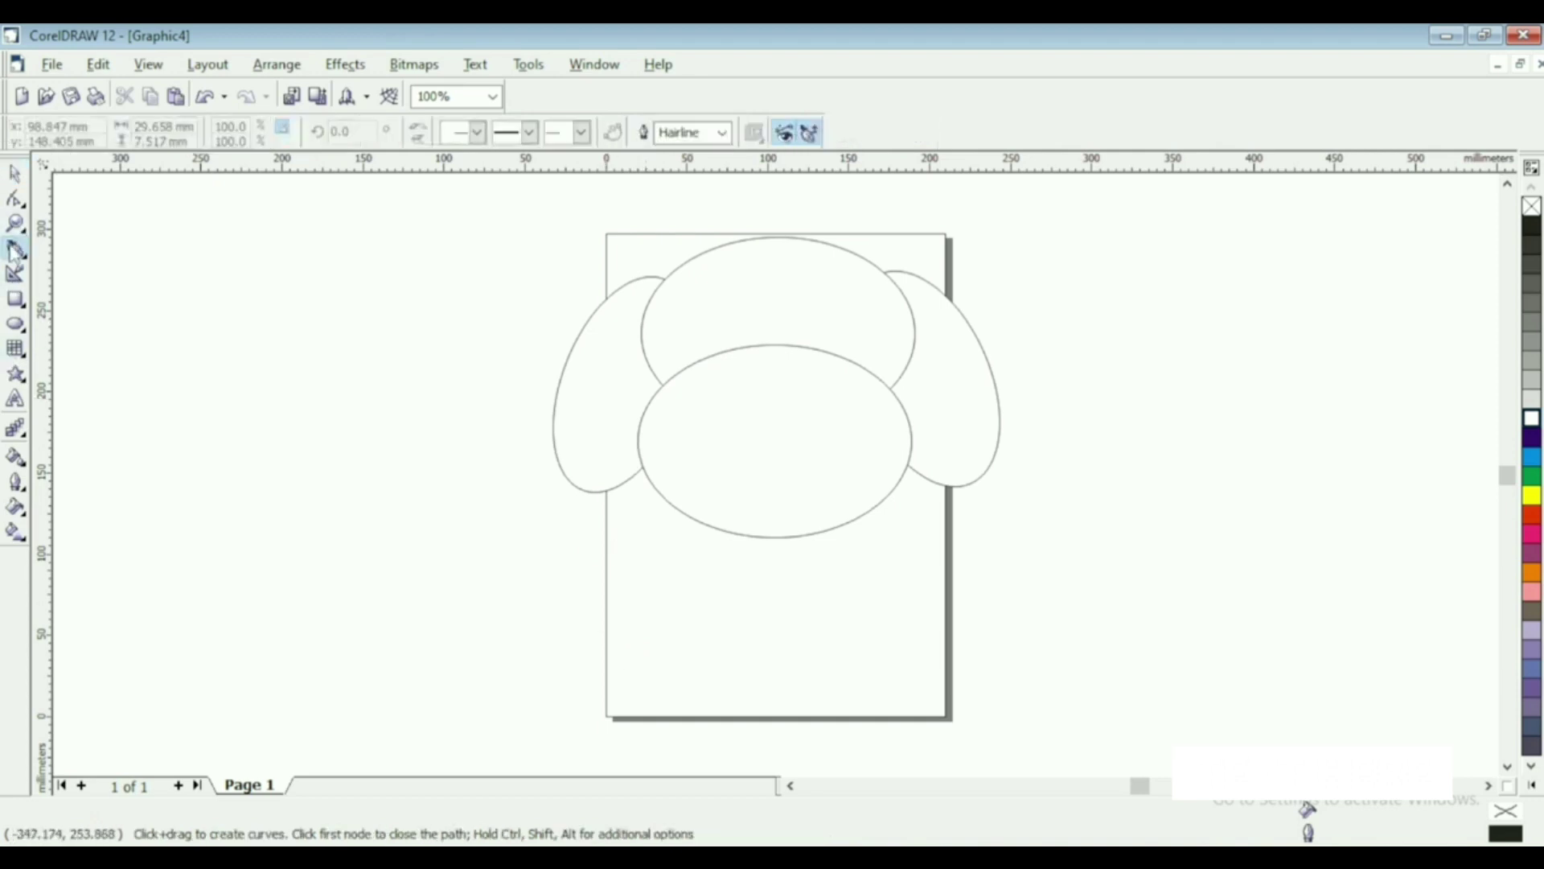
pyautogui.click(15, 324)
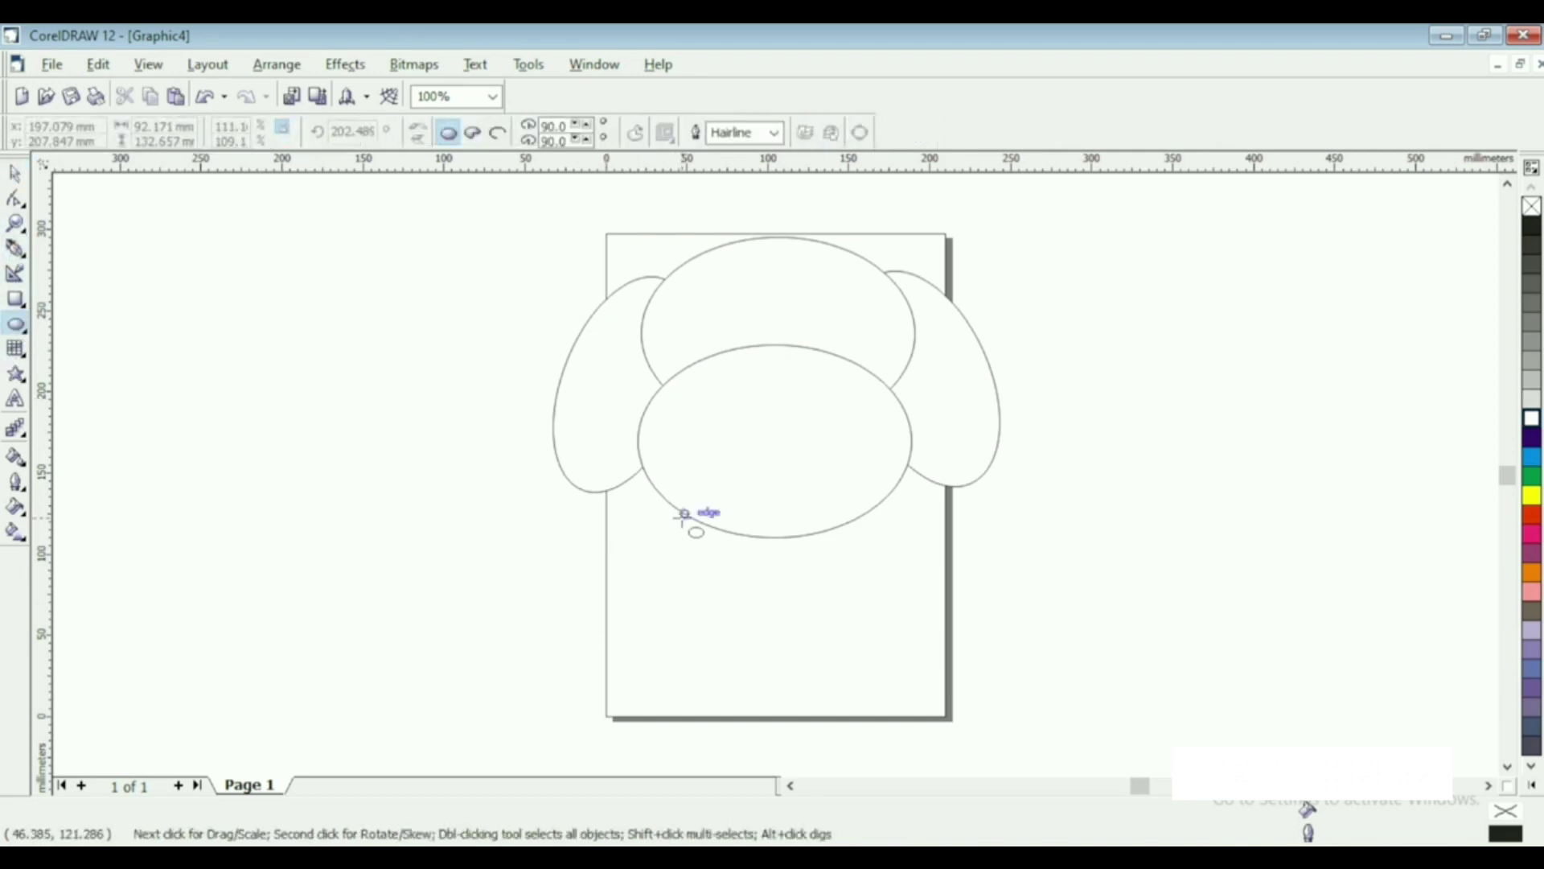
pyautogui.moveTo(696, 519); pyautogui.dragTo(916, 776)
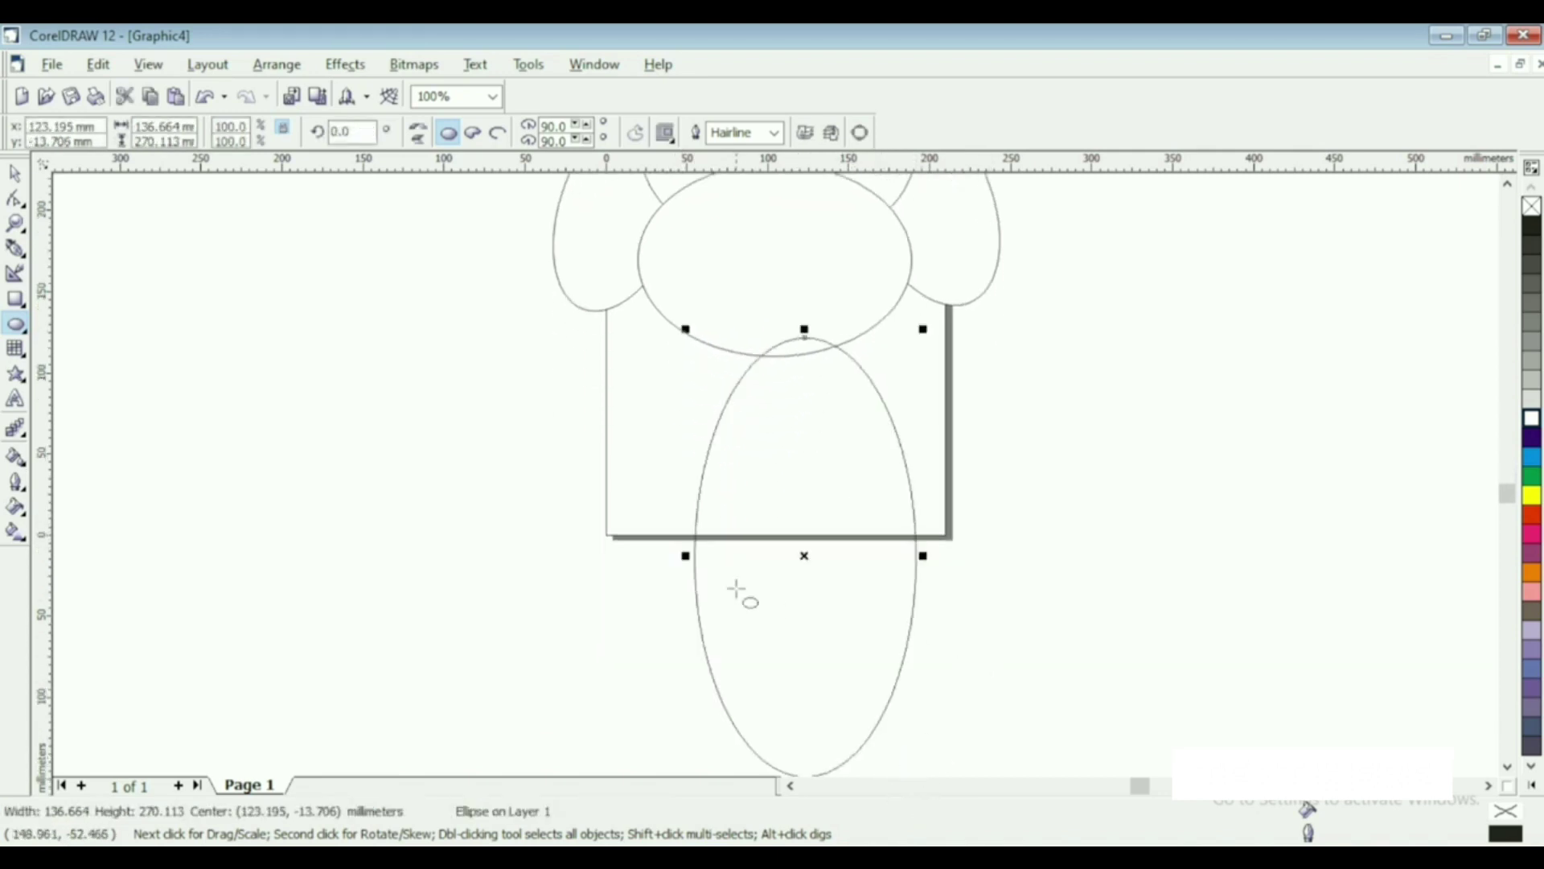
pyautogui.moveTo(685, 555); pyautogui.dragTo(638, 547)
pyautogui.moveTo(781, 329); pyautogui.dragTo(781, 388)
pyautogui.press('space')
pyautogui.moveTo(774, 677); pyautogui.dragTo(756, 605)
pyautogui.moveTo(764, 712); pyautogui.dragTo(772, 679)
pyautogui.moveTo(810, 459); pyautogui.dragTo(816, 507)
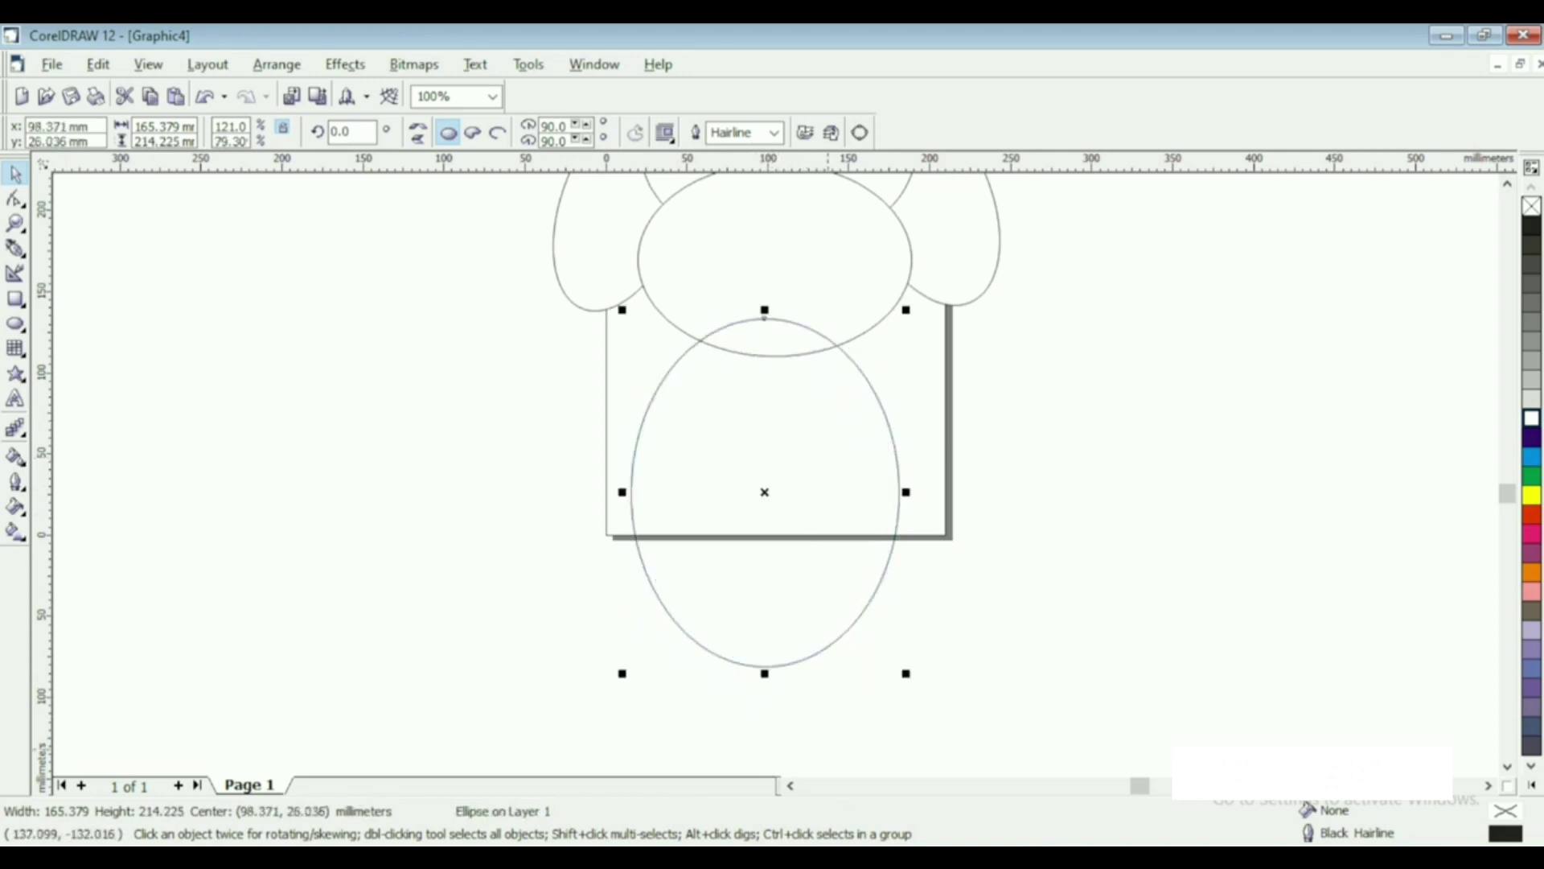
# - Fill the body ellipse with white, send it behind the lower head oval, and nudge it slightly to the right
pyautogui.click(1531, 418)
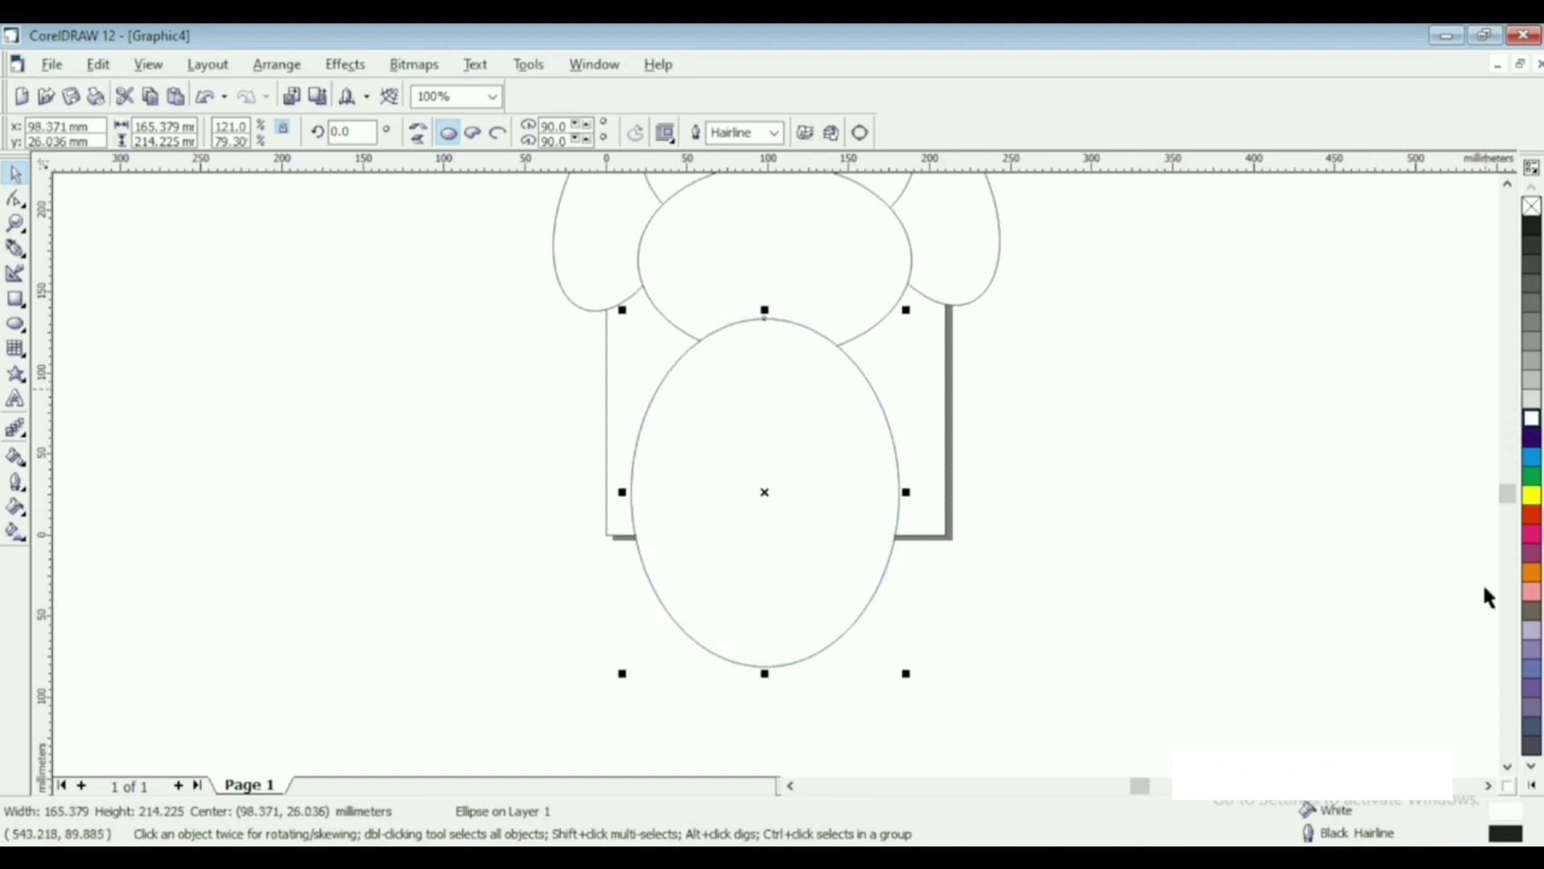
pyautogui.click(771, 414)
pyautogui.hotkey('ctrl', 'pagedown')
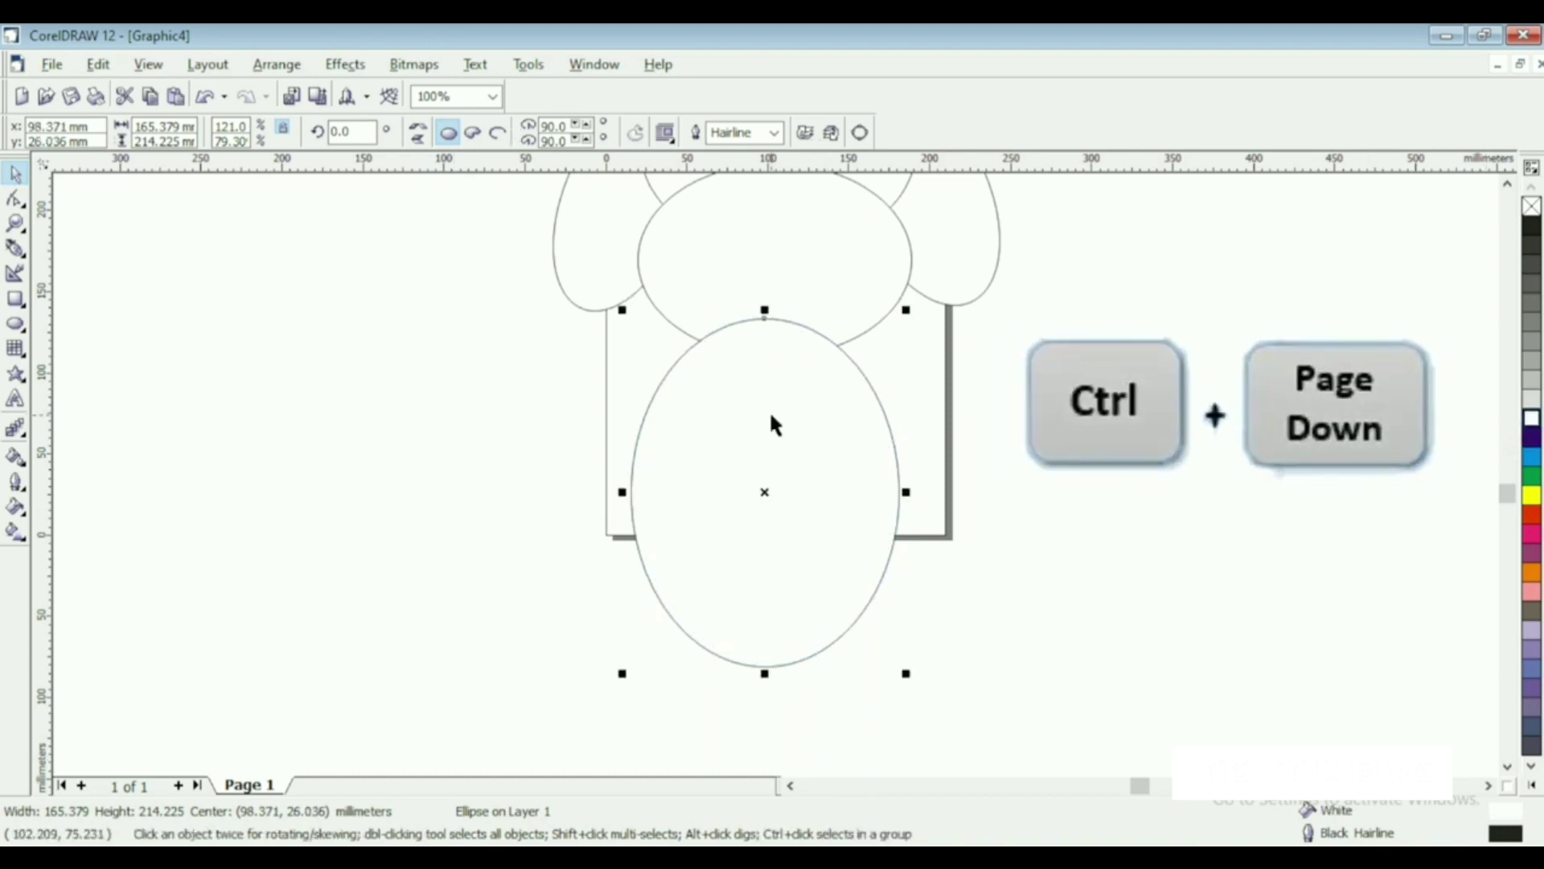
pyautogui.hotkey('ctrl', 'pagedown')
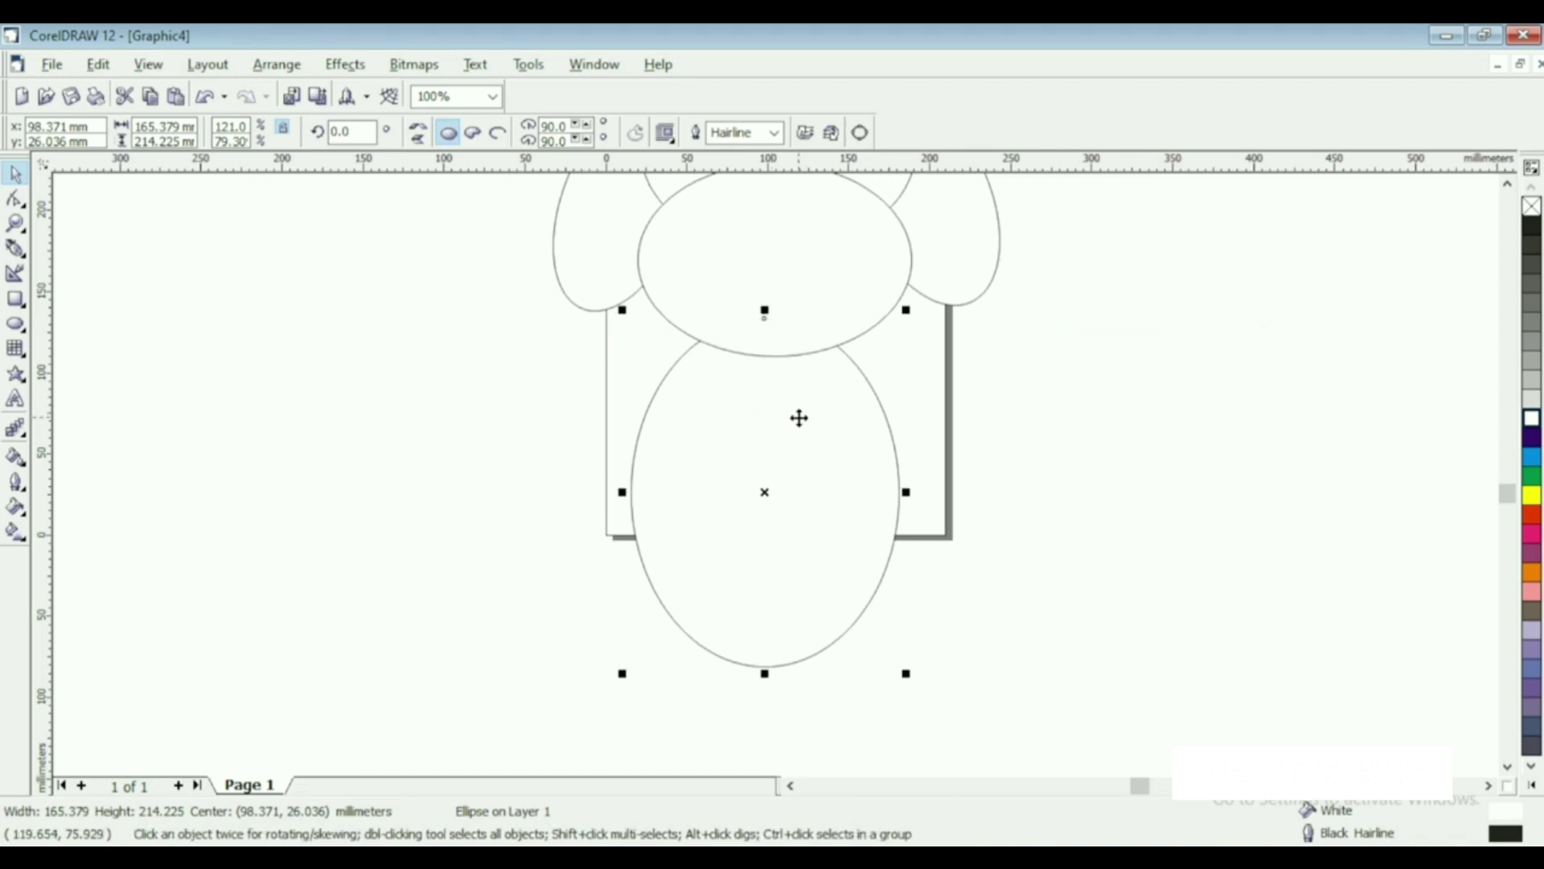
pyautogui.press('Right')
# - Draw a closed five-node arm outline with the Pen tool from the lower head oval's left edge down beside the body
pyautogui.click(351, 377)
pyautogui.click(17, 233)
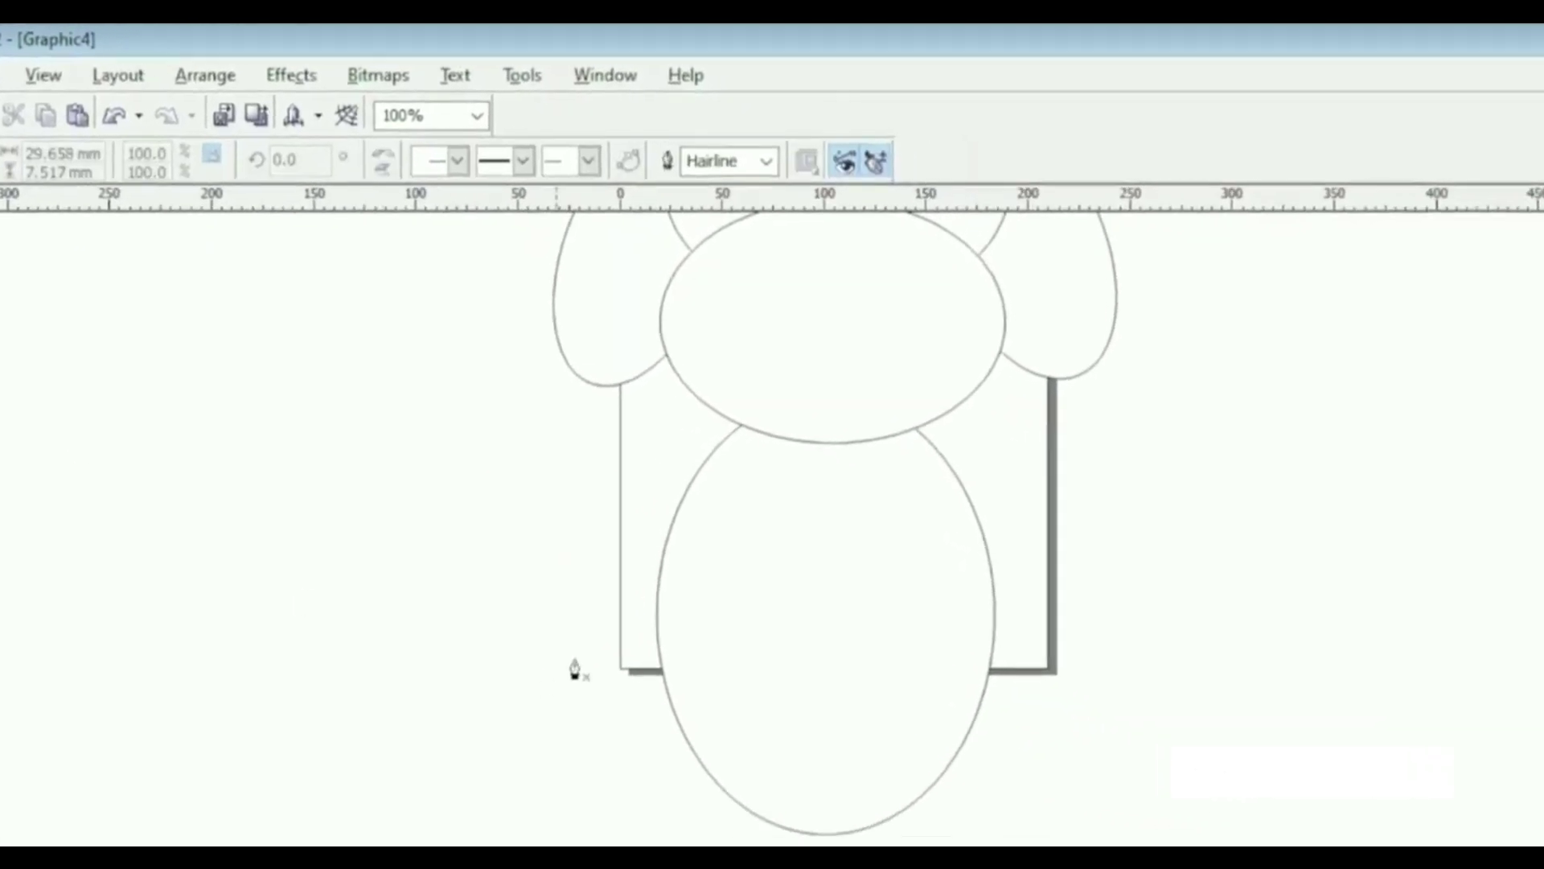
pyautogui.click(687, 414)
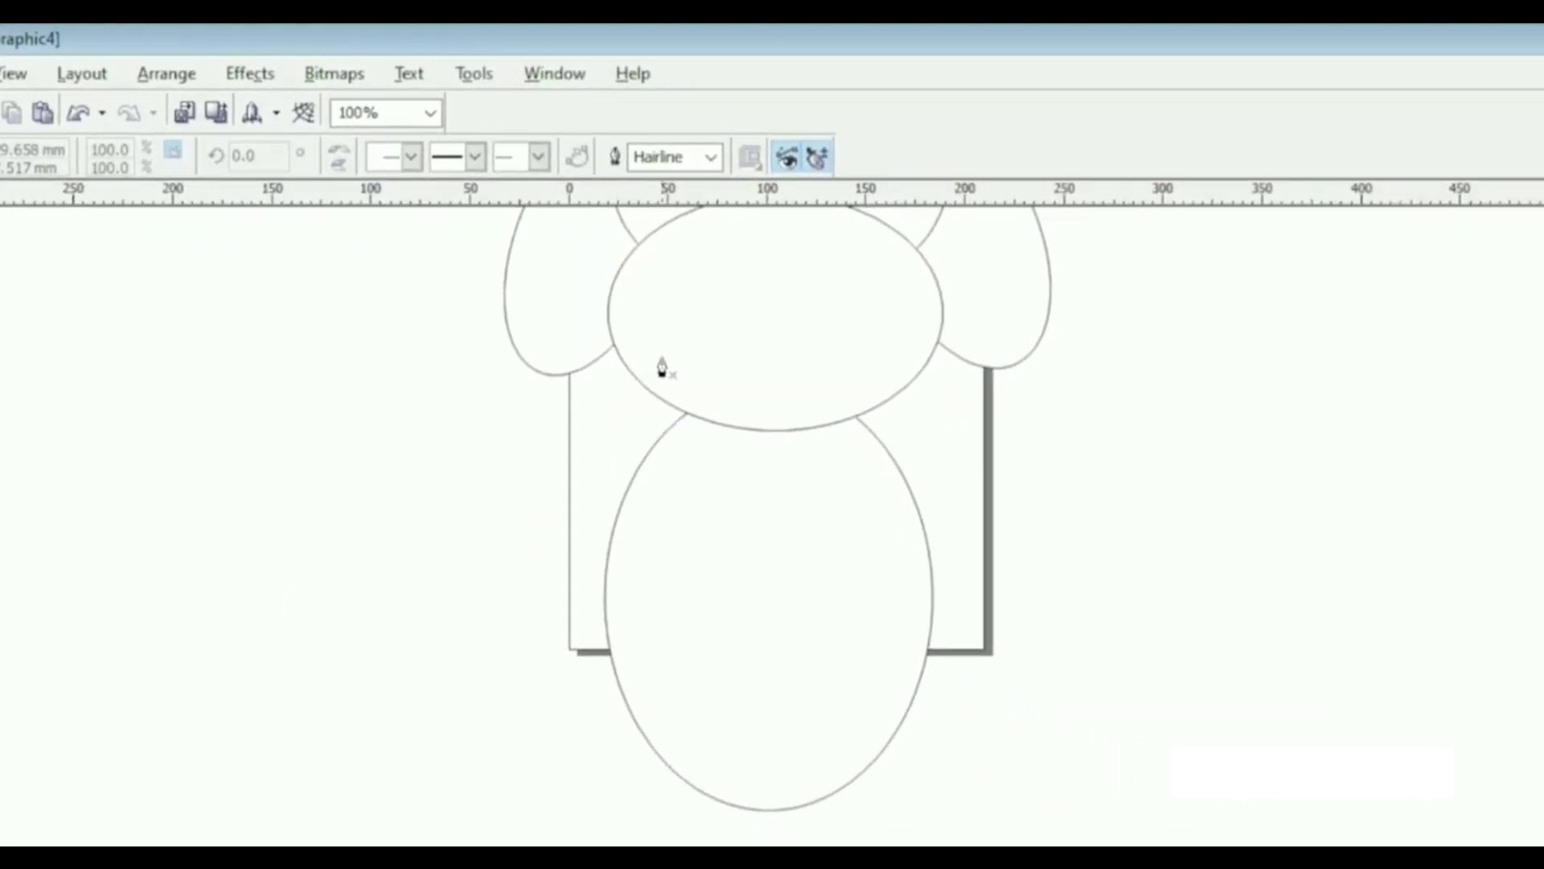
pyautogui.click(651, 391)
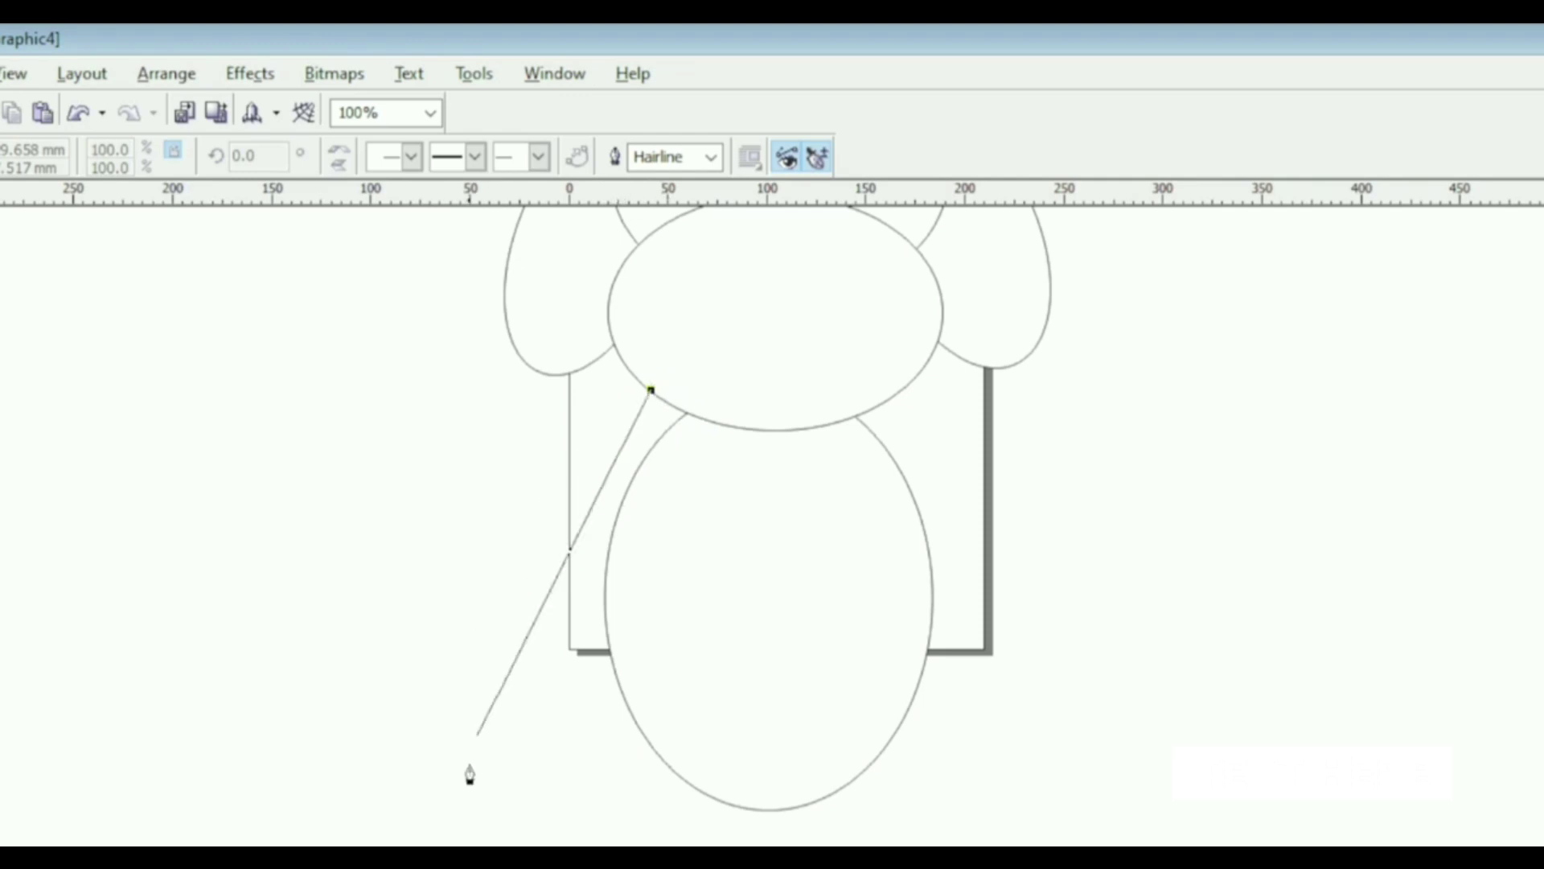
pyautogui.click(500, 793)
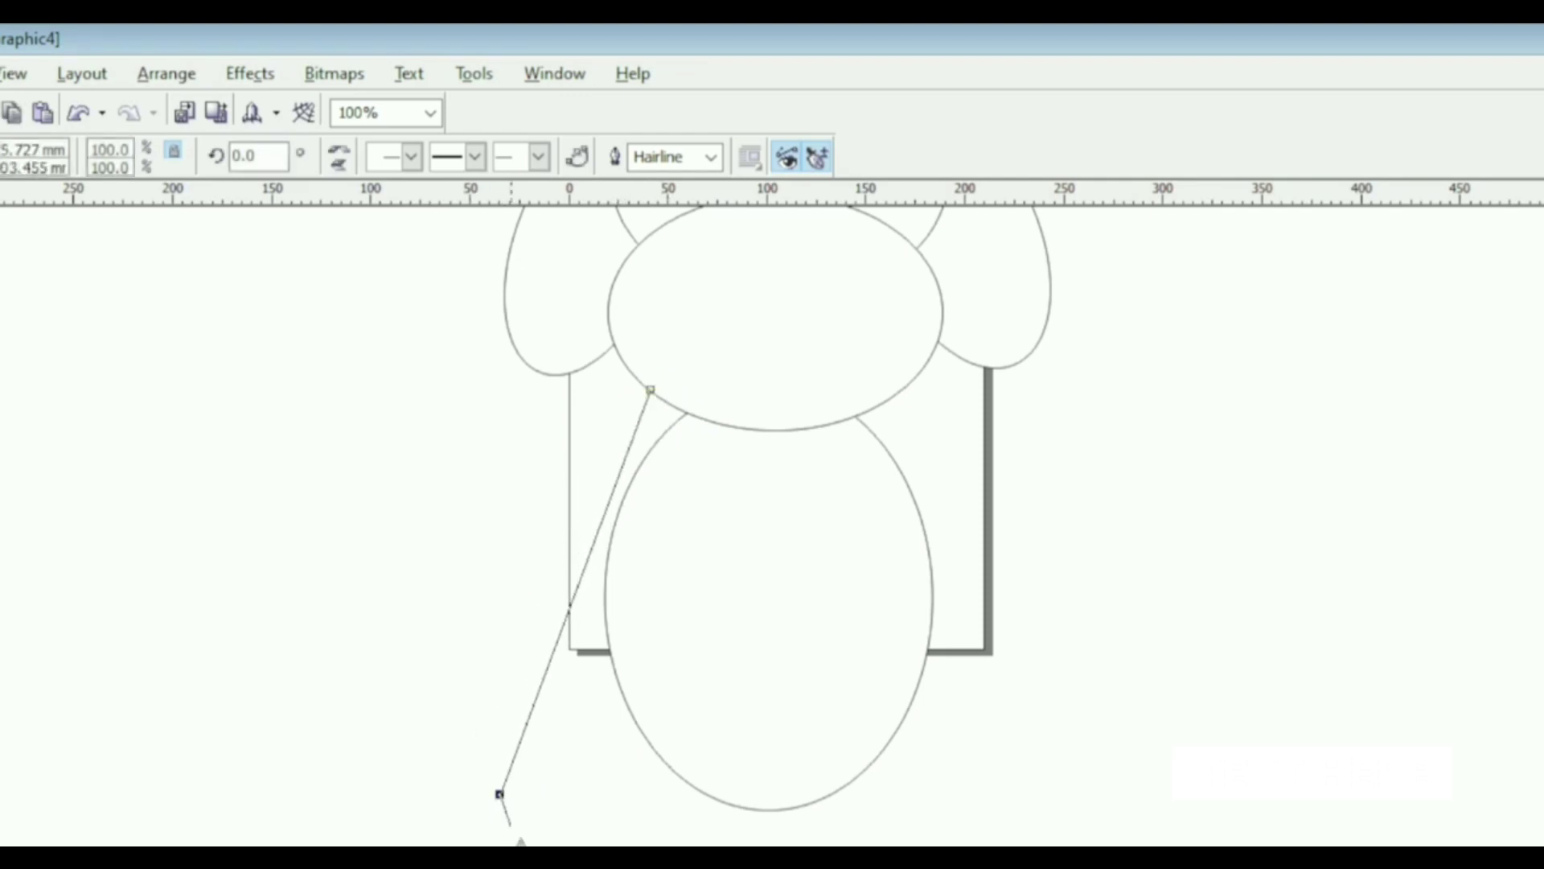
pyautogui.click(588, 850)
pyautogui.click(672, 768)
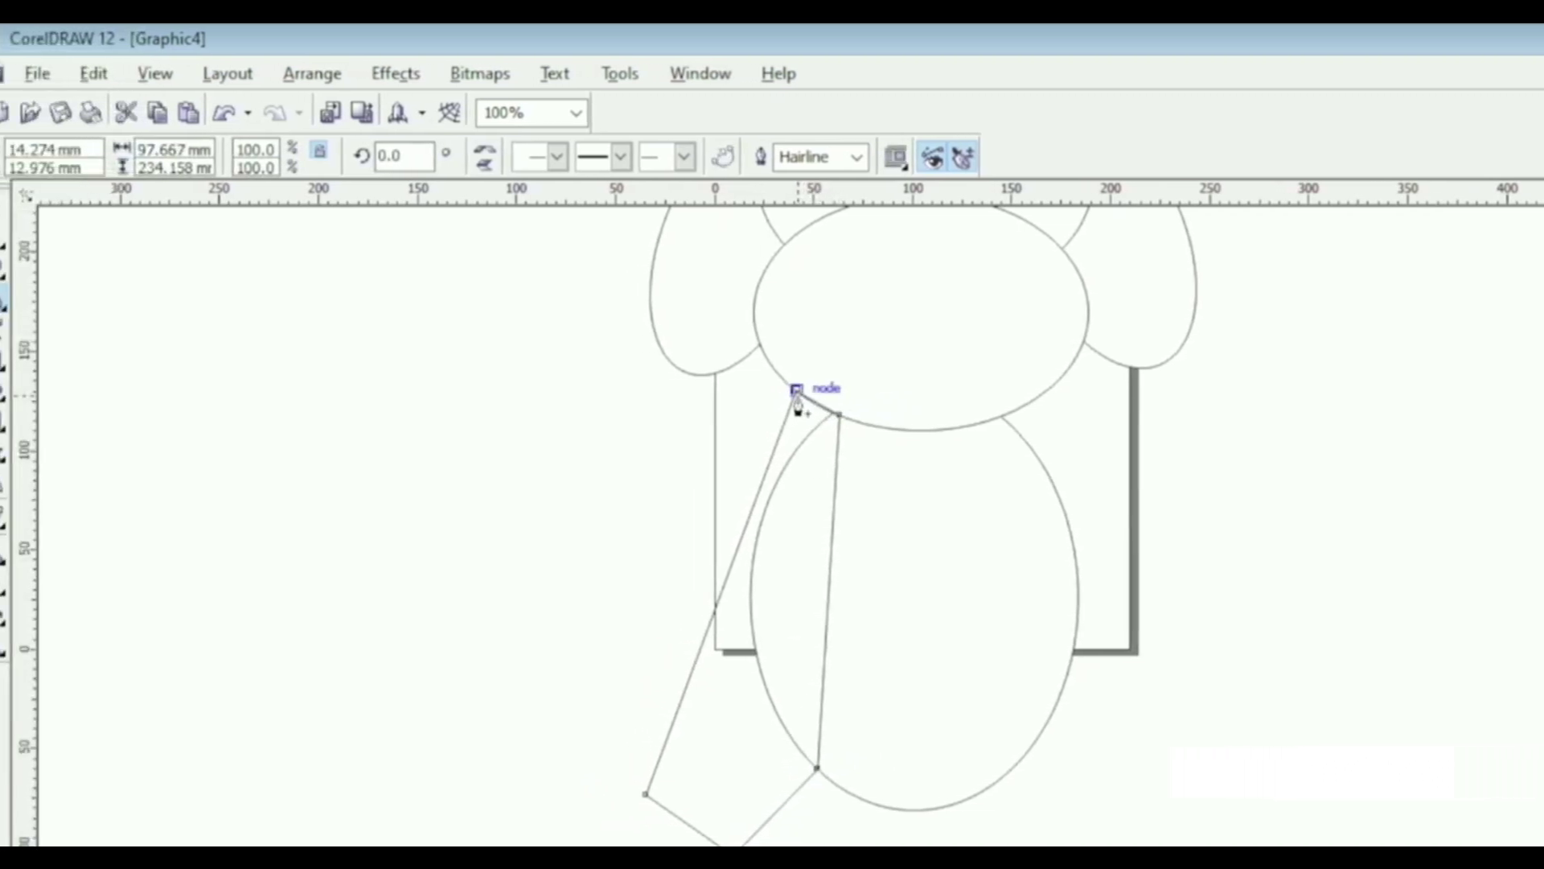
pyautogui.click(700, 414)
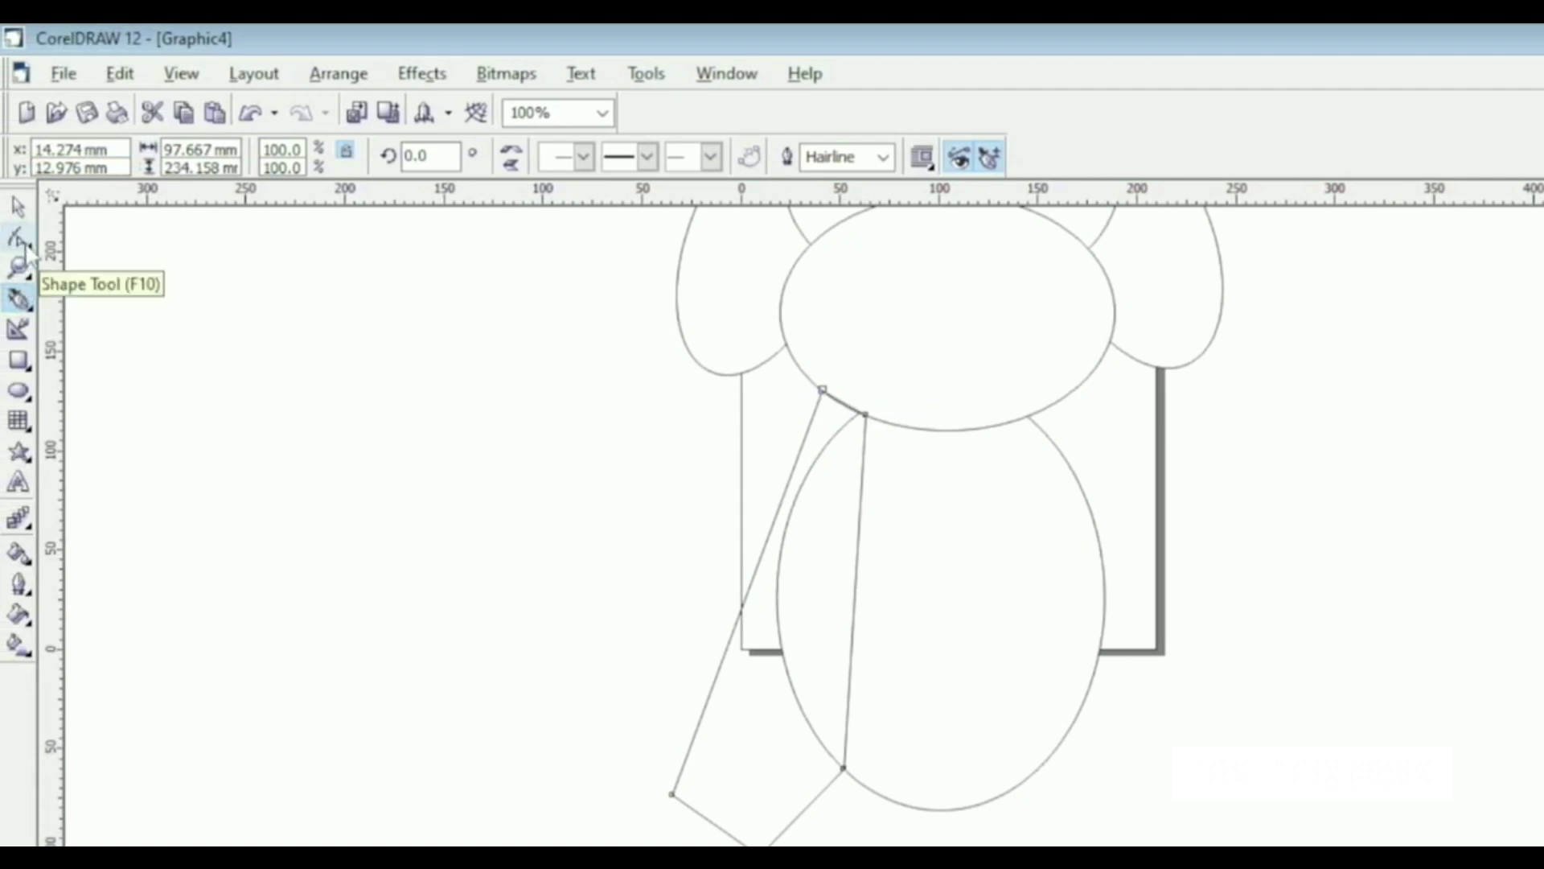
# - Convert the arm's long outer edge to a curve and bend it outward with both of its control handles
pyautogui.click(19, 238)
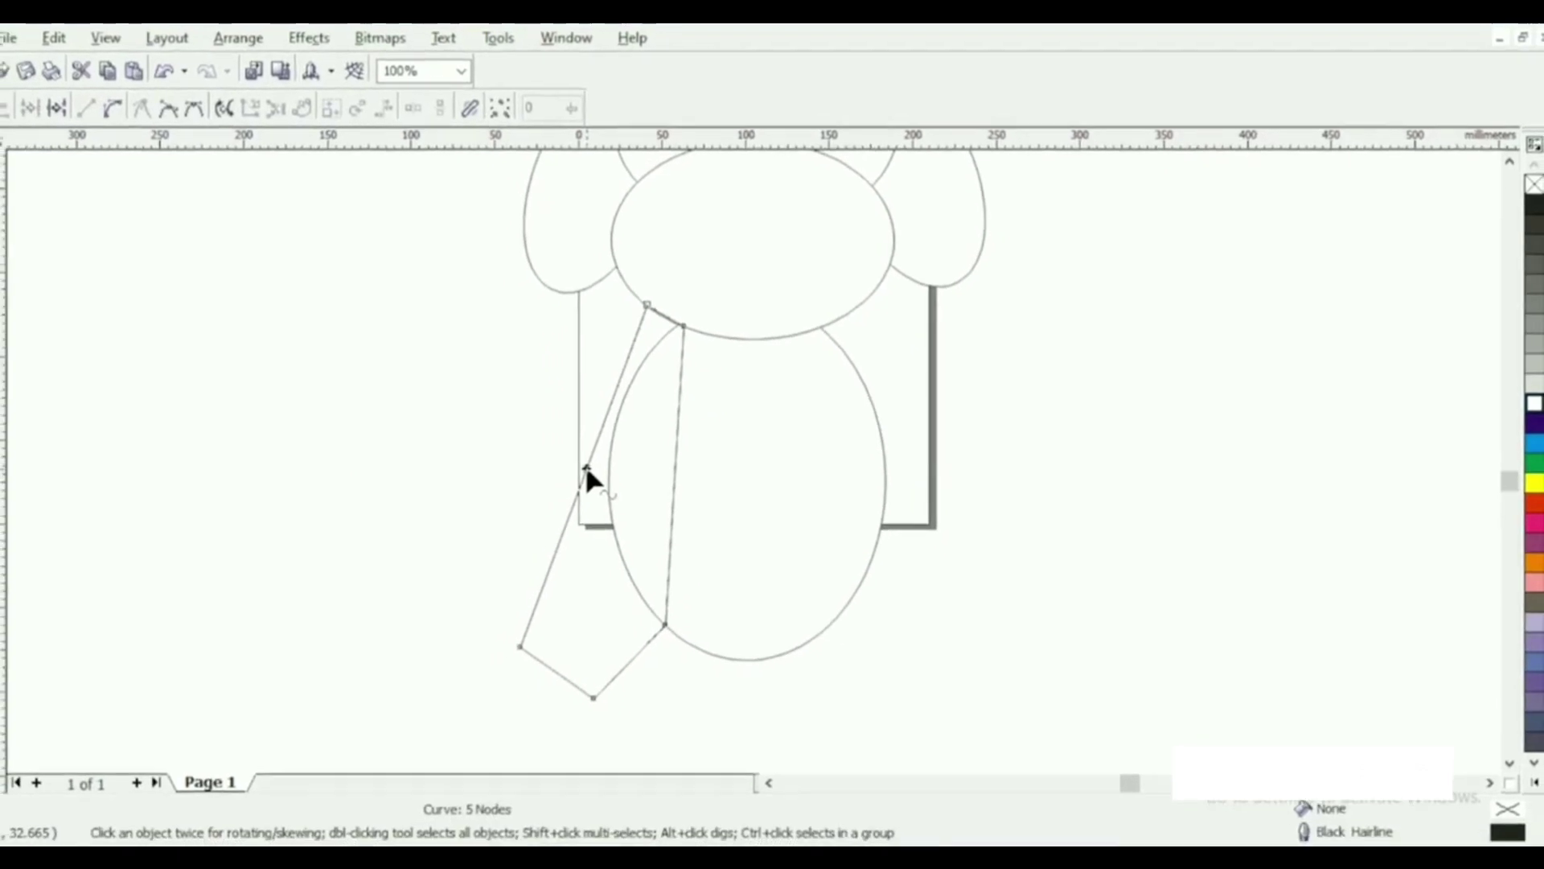
pyautogui.rightClick(566, 487)
pyautogui.click(664, 566)
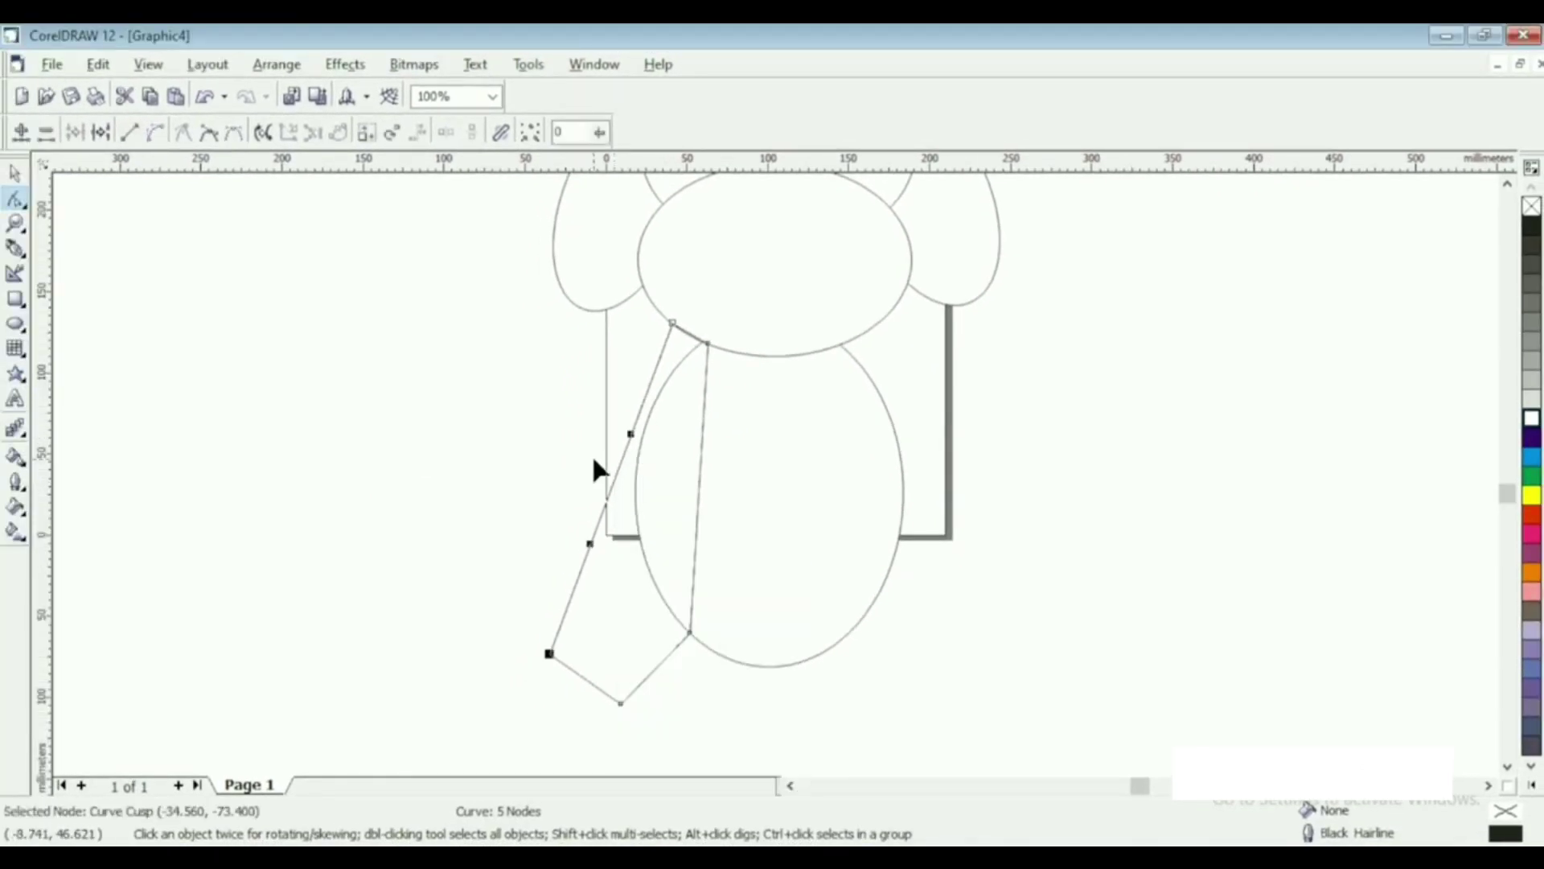
pyautogui.scroll(1, 613, 475)
pyautogui.scroll(1, 628, 481)
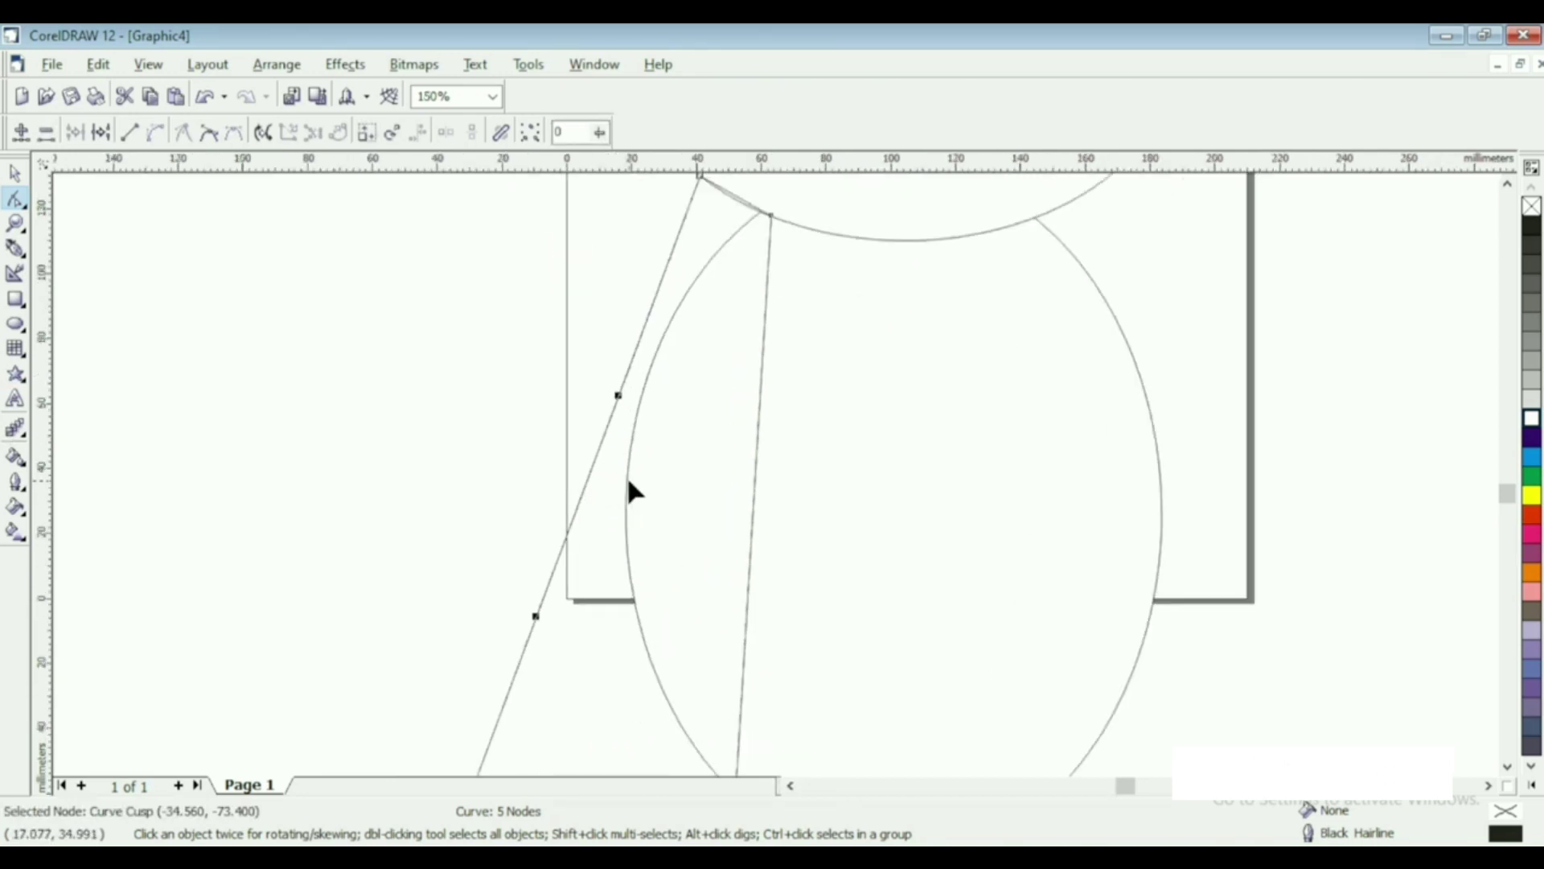
pyautogui.moveTo(617, 396); pyautogui.dragTo(567, 367)
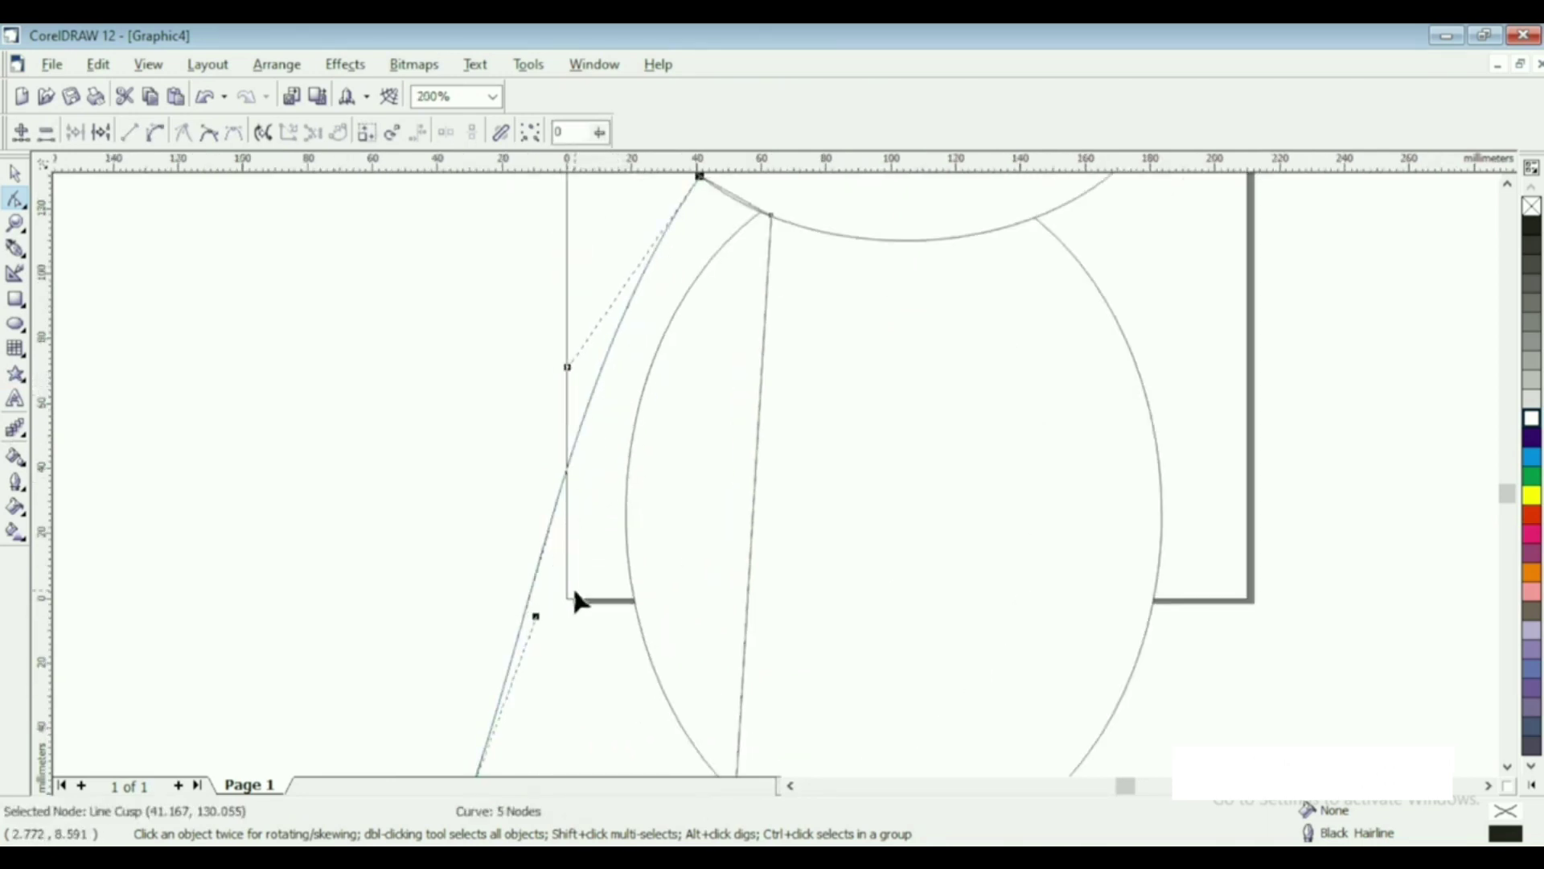
pyautogui.click(1510, 512)
pyautogui.moveTo(535, 256); pyautogui.dragTo(459, 239)
# - Pull the lower control handle of the arm's long outer edge slightly further outward
pyautogui.click(492, 96)
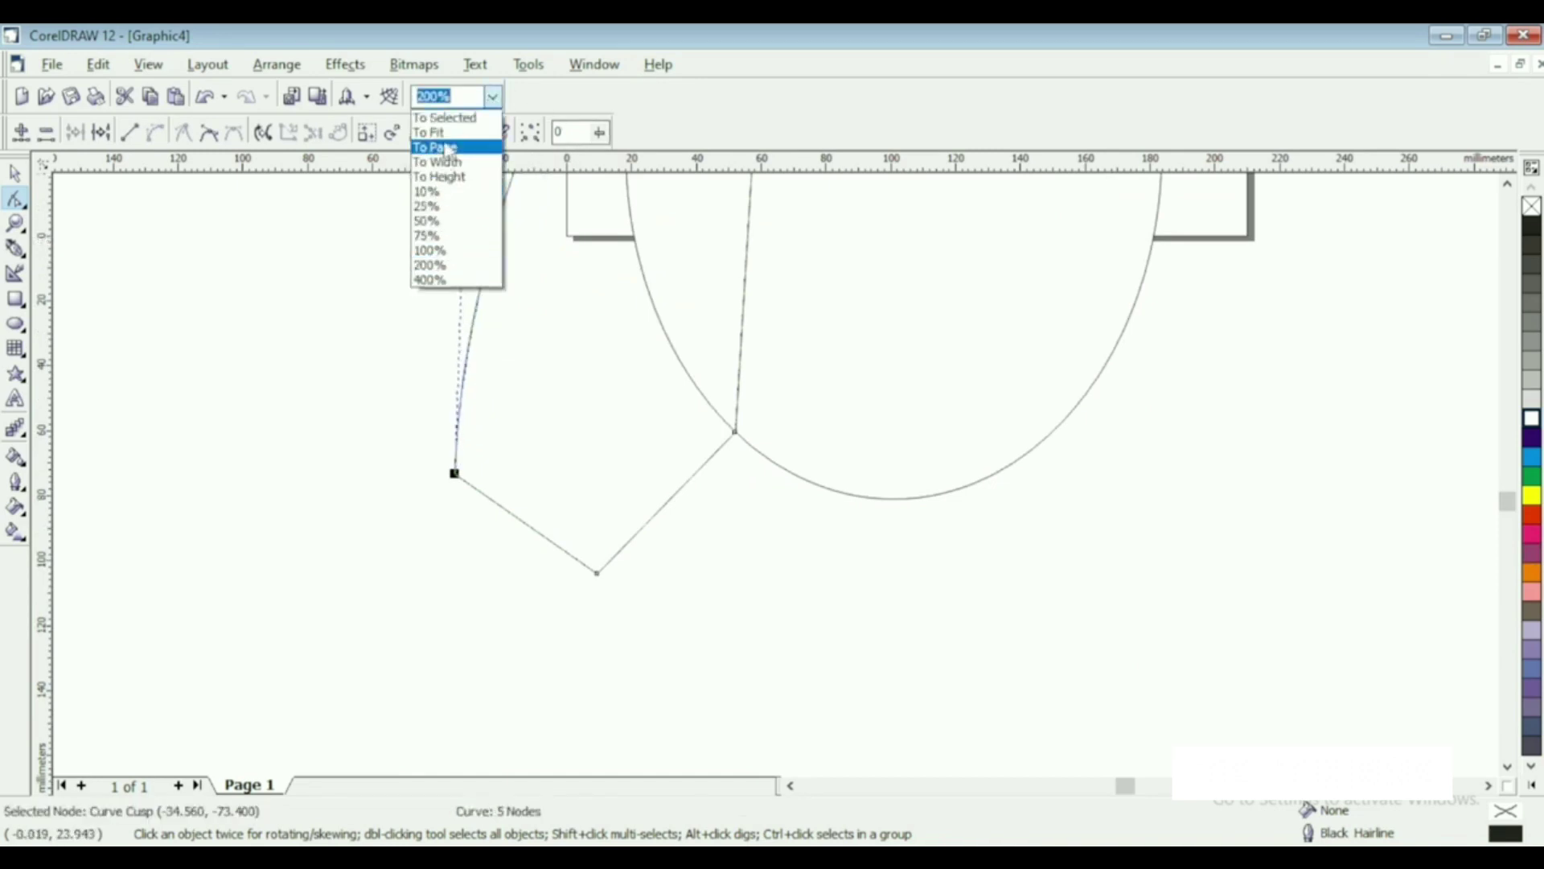
pyautogui.click(434, 245)
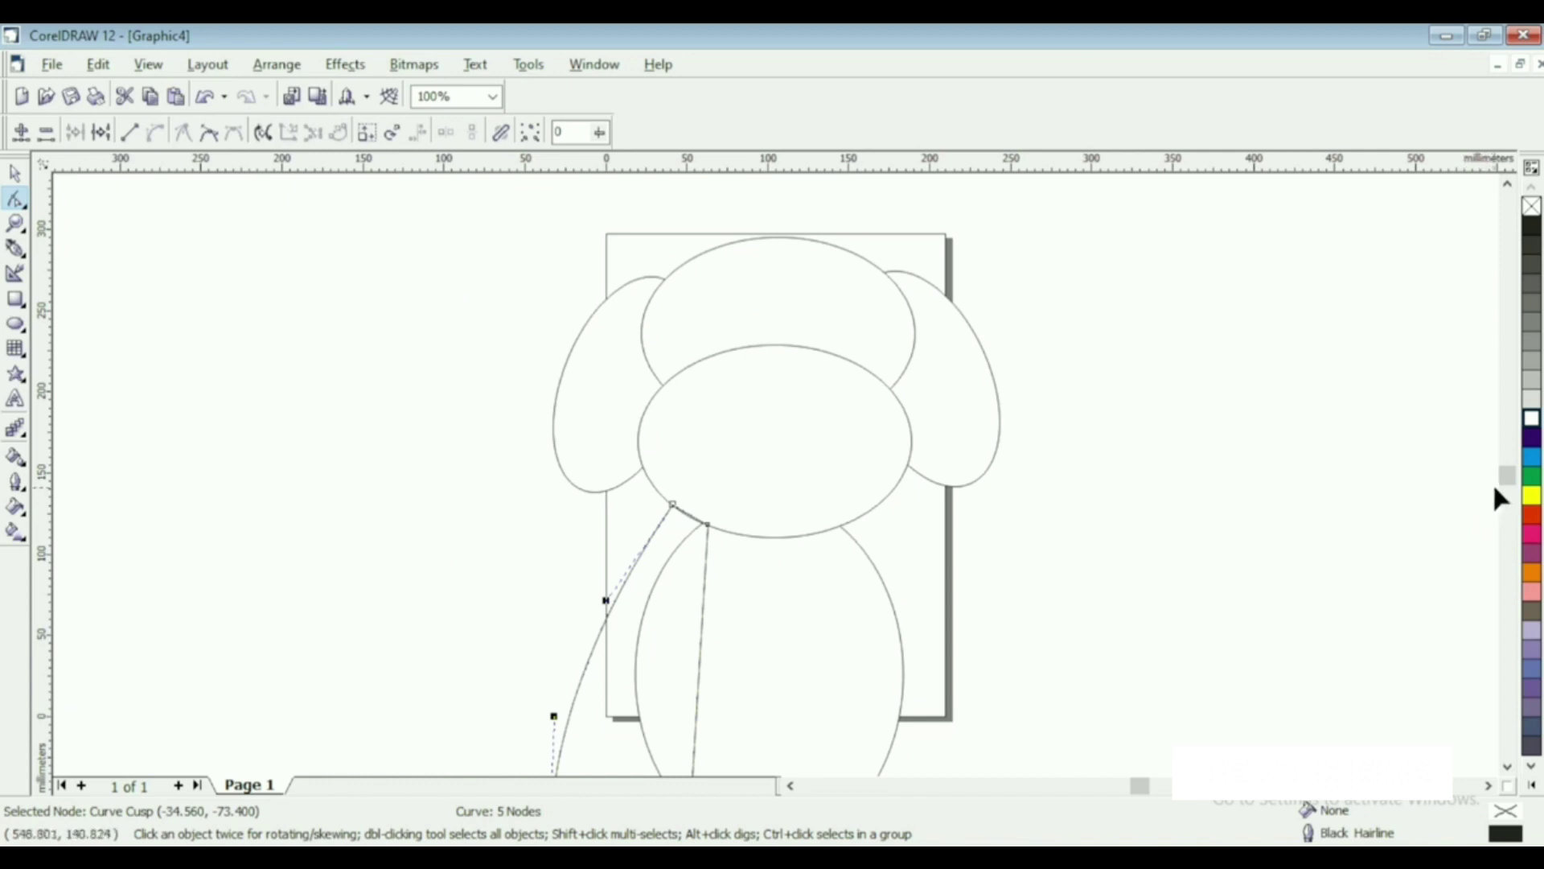
pyautogui.click(493, 96)
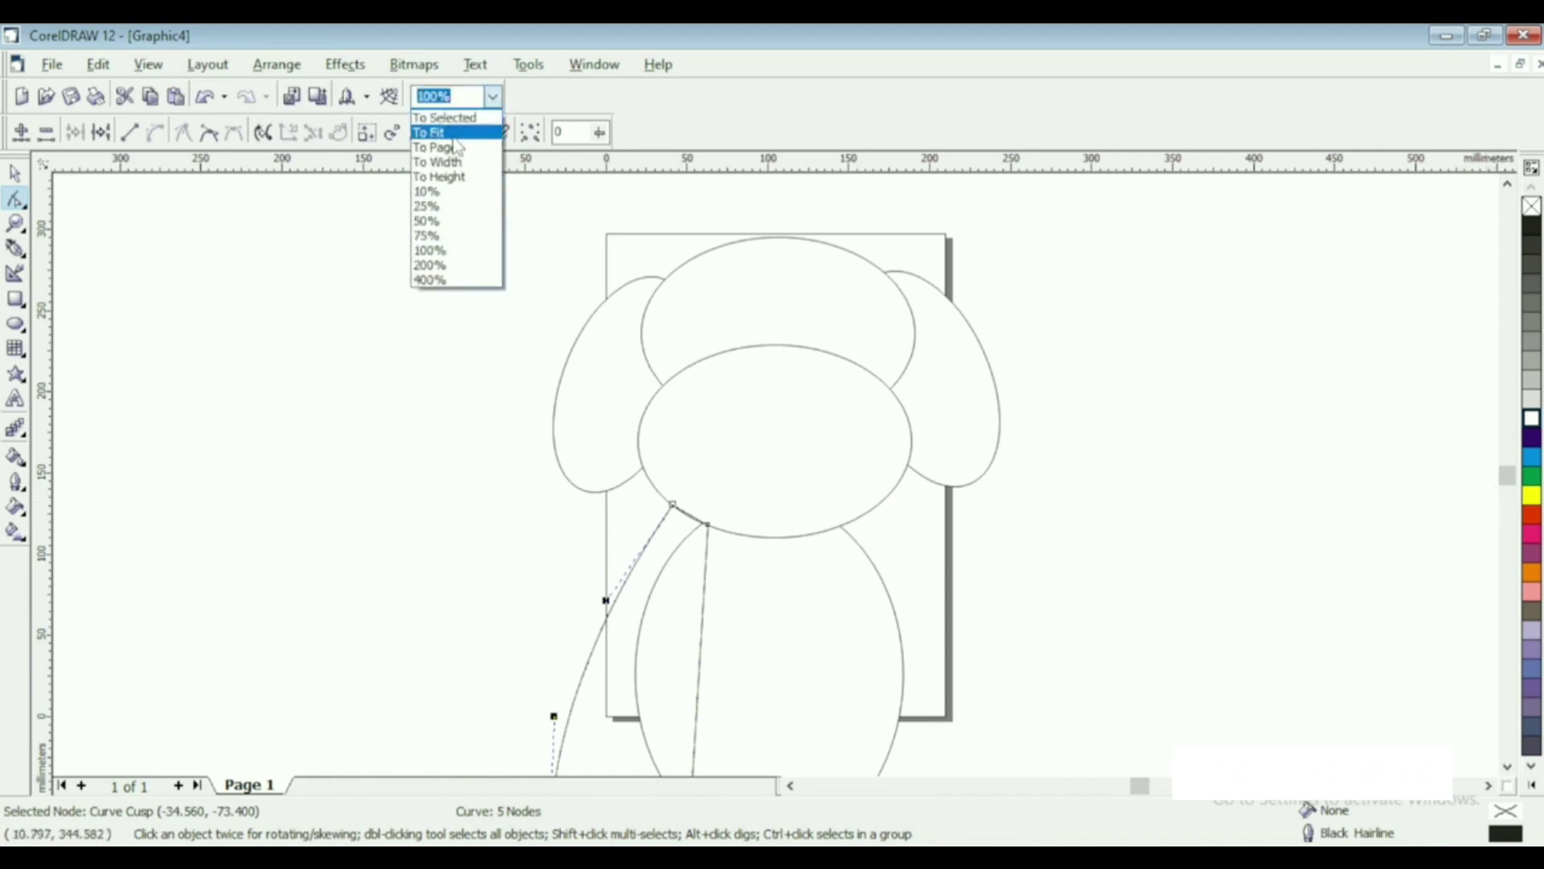
pyautogui.click(590, 644)
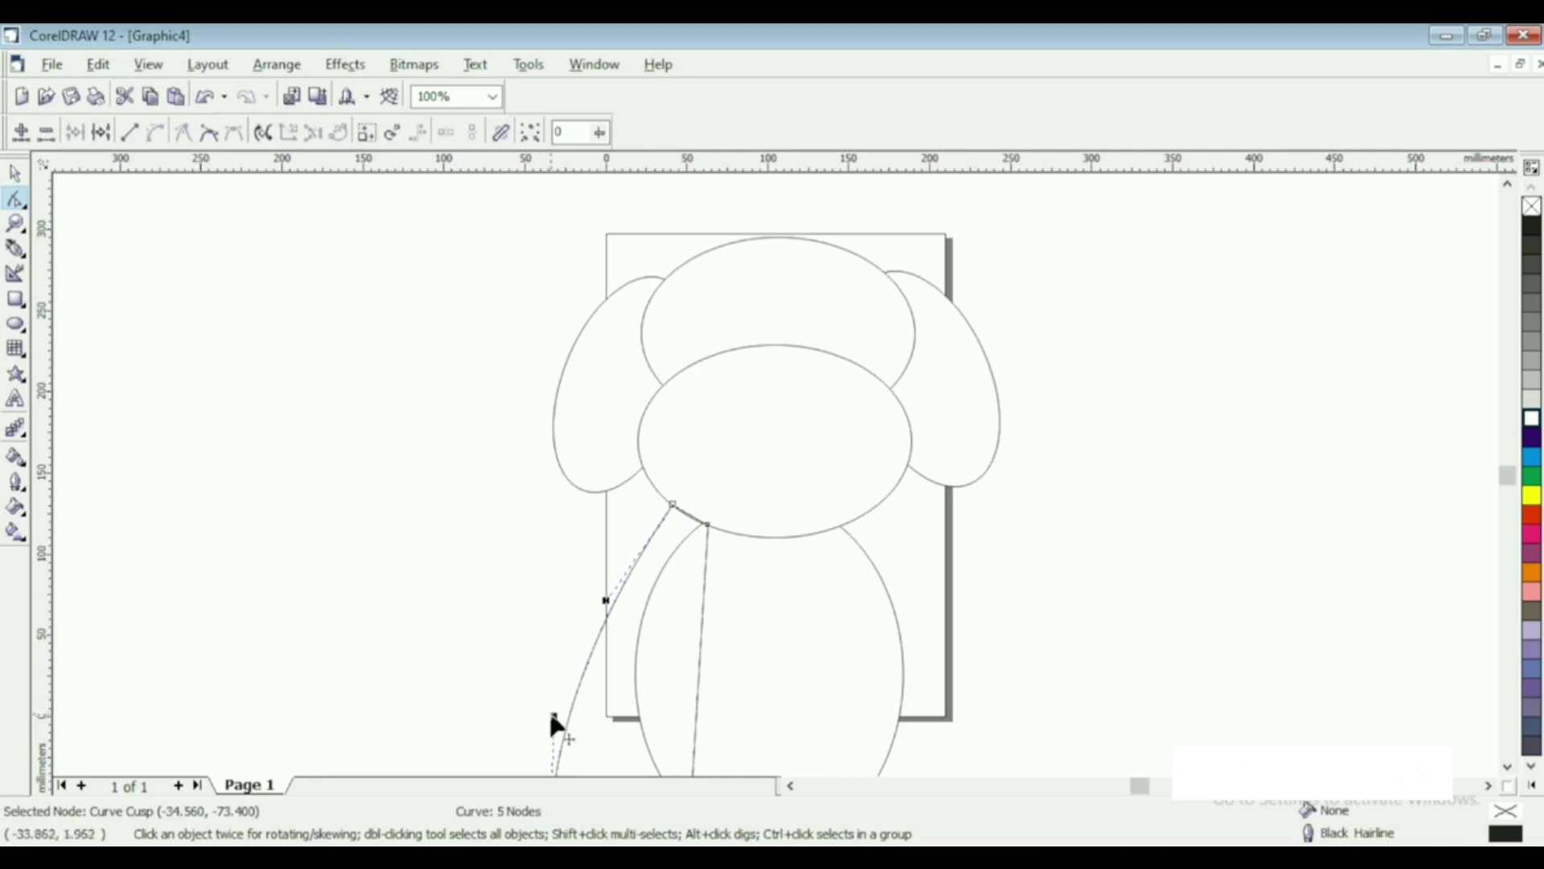
pyautogui.moveTo(554, 716); pyautogui.dragTo(540, 718)
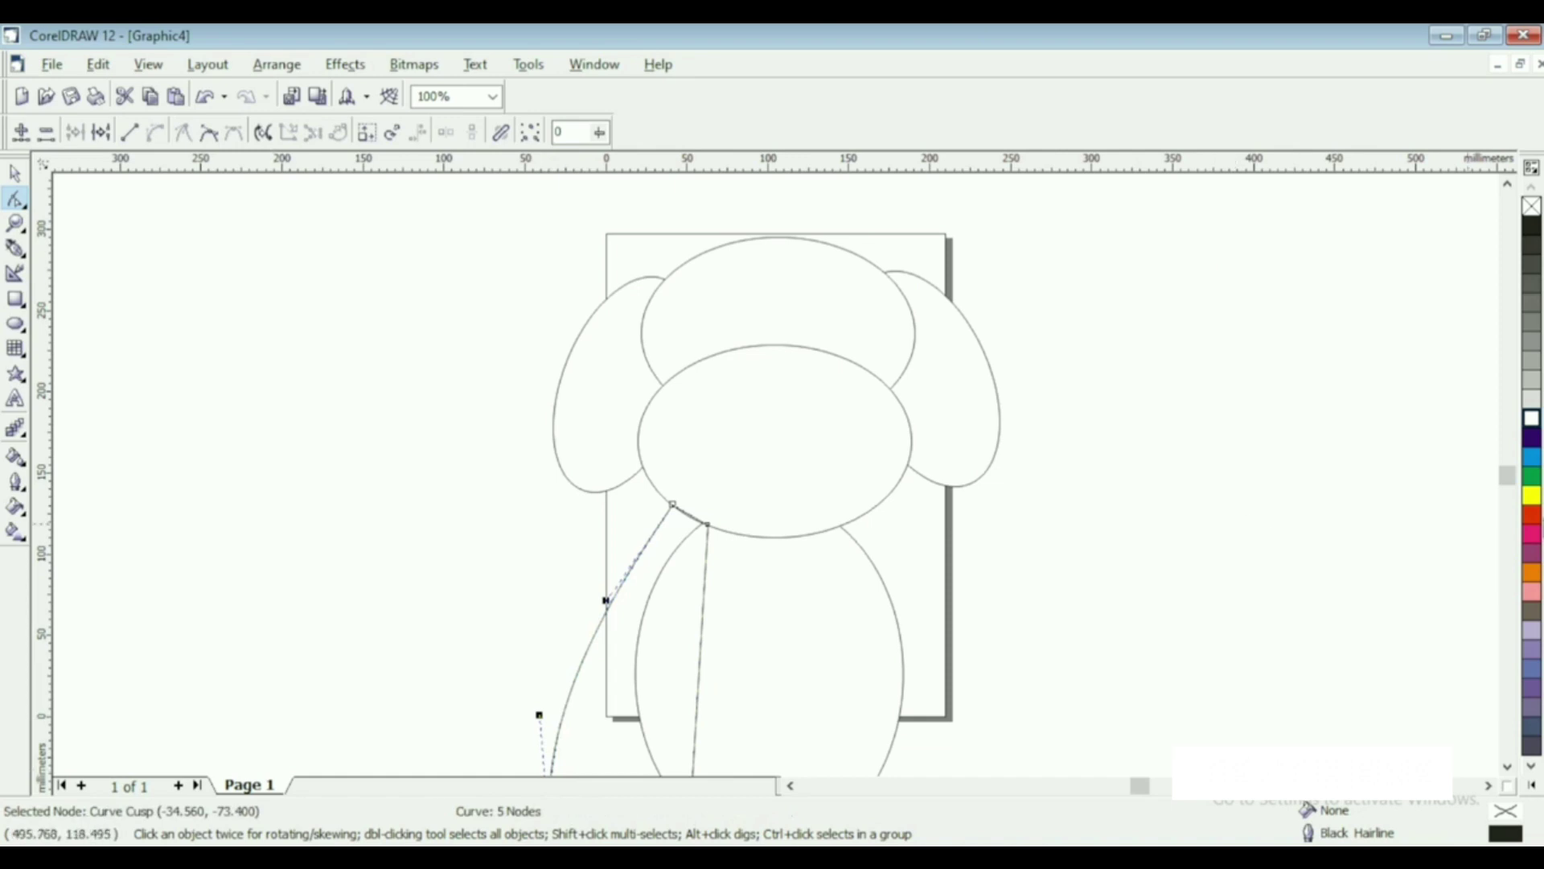
# - Convert the outer half of the arm's bottom edge to a curve and bulge it outward and down with its handles
pyautogui.click(1508, 497)
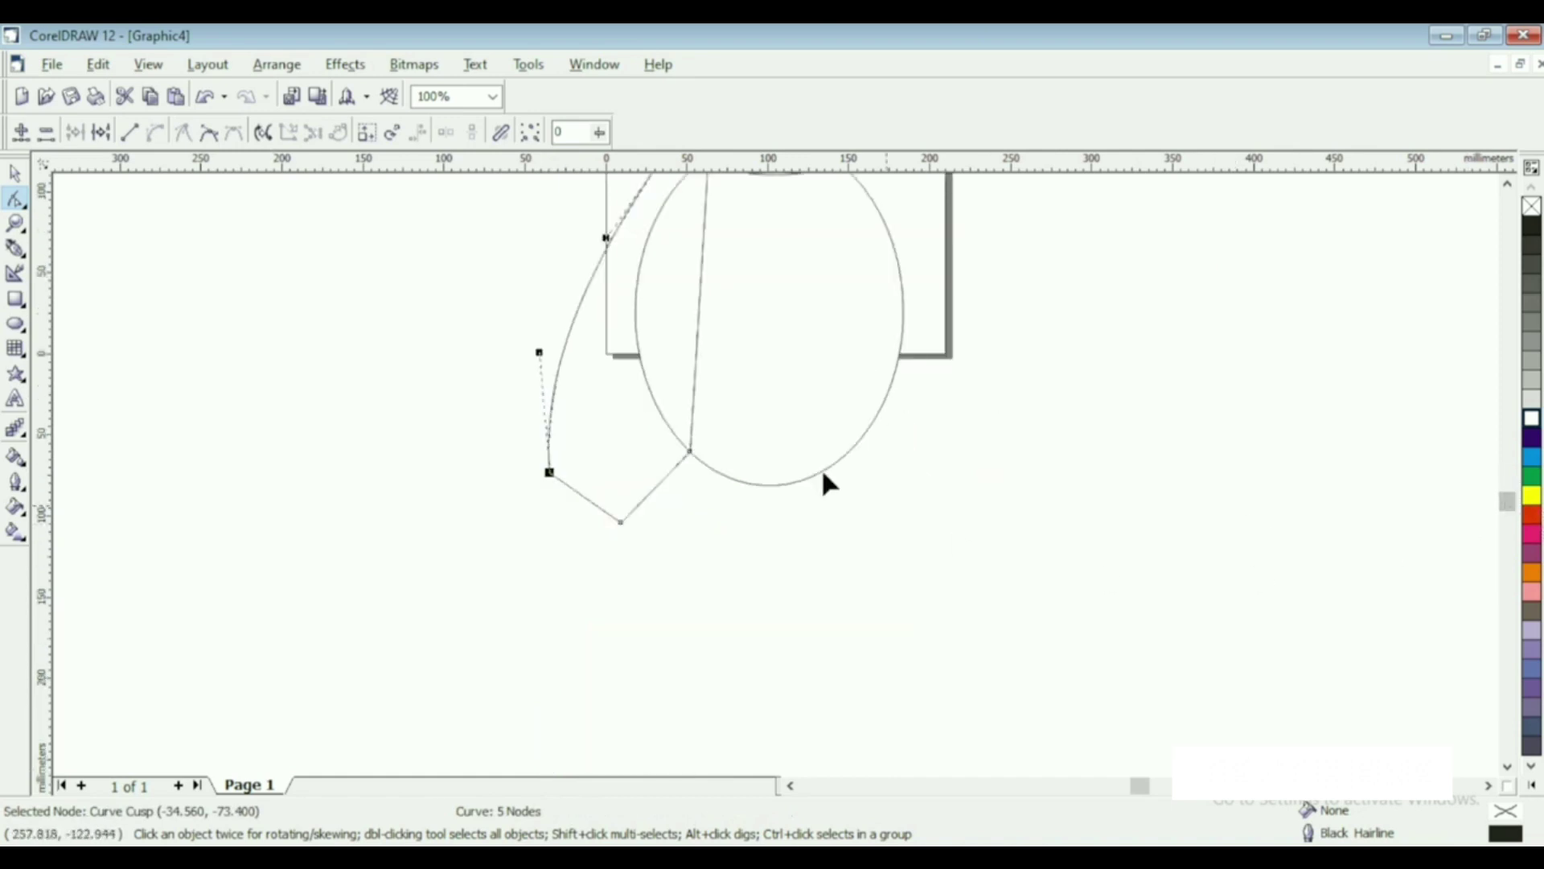
pyautogui.click(589, 500)
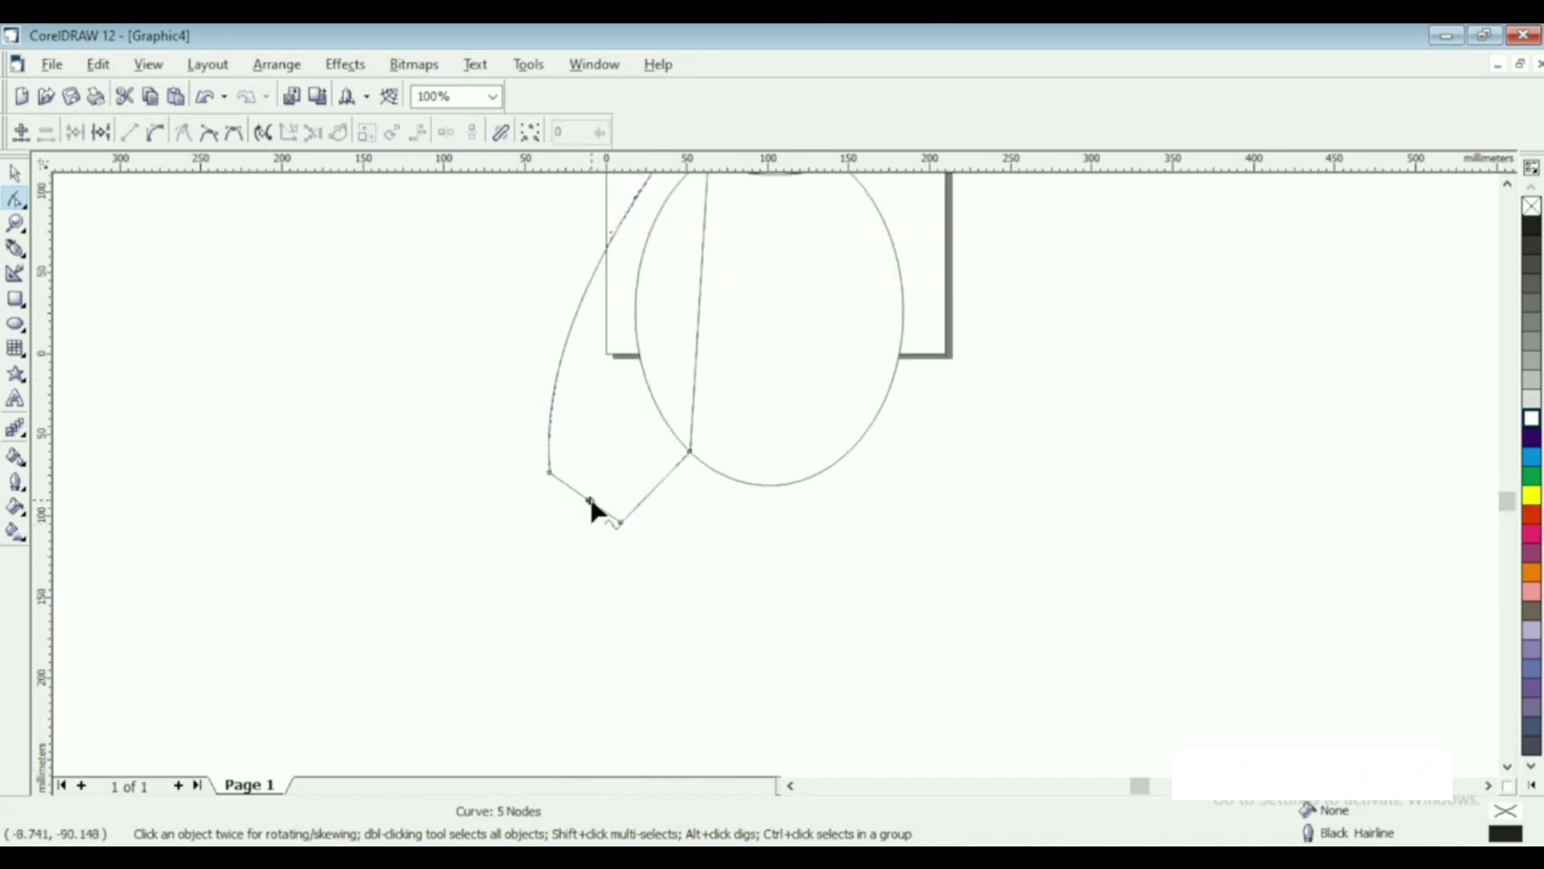
pyautogui.rightClick(589, 500)
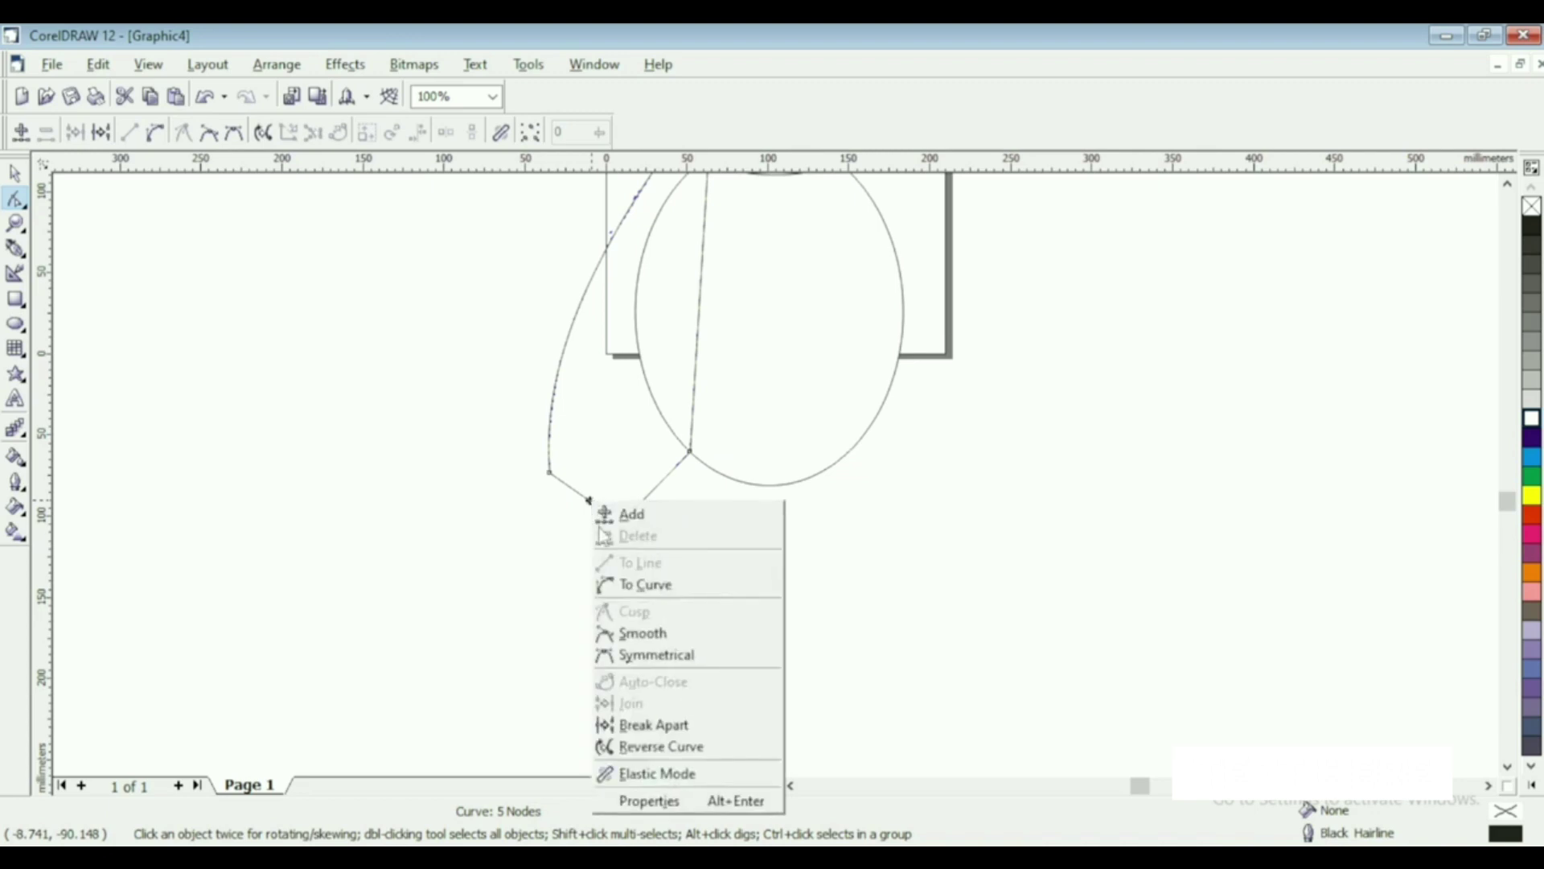
pyautogui.click(645, 589)
pyautogui.moveTo(571, 490); pyautogui.dragTo(548, 546)
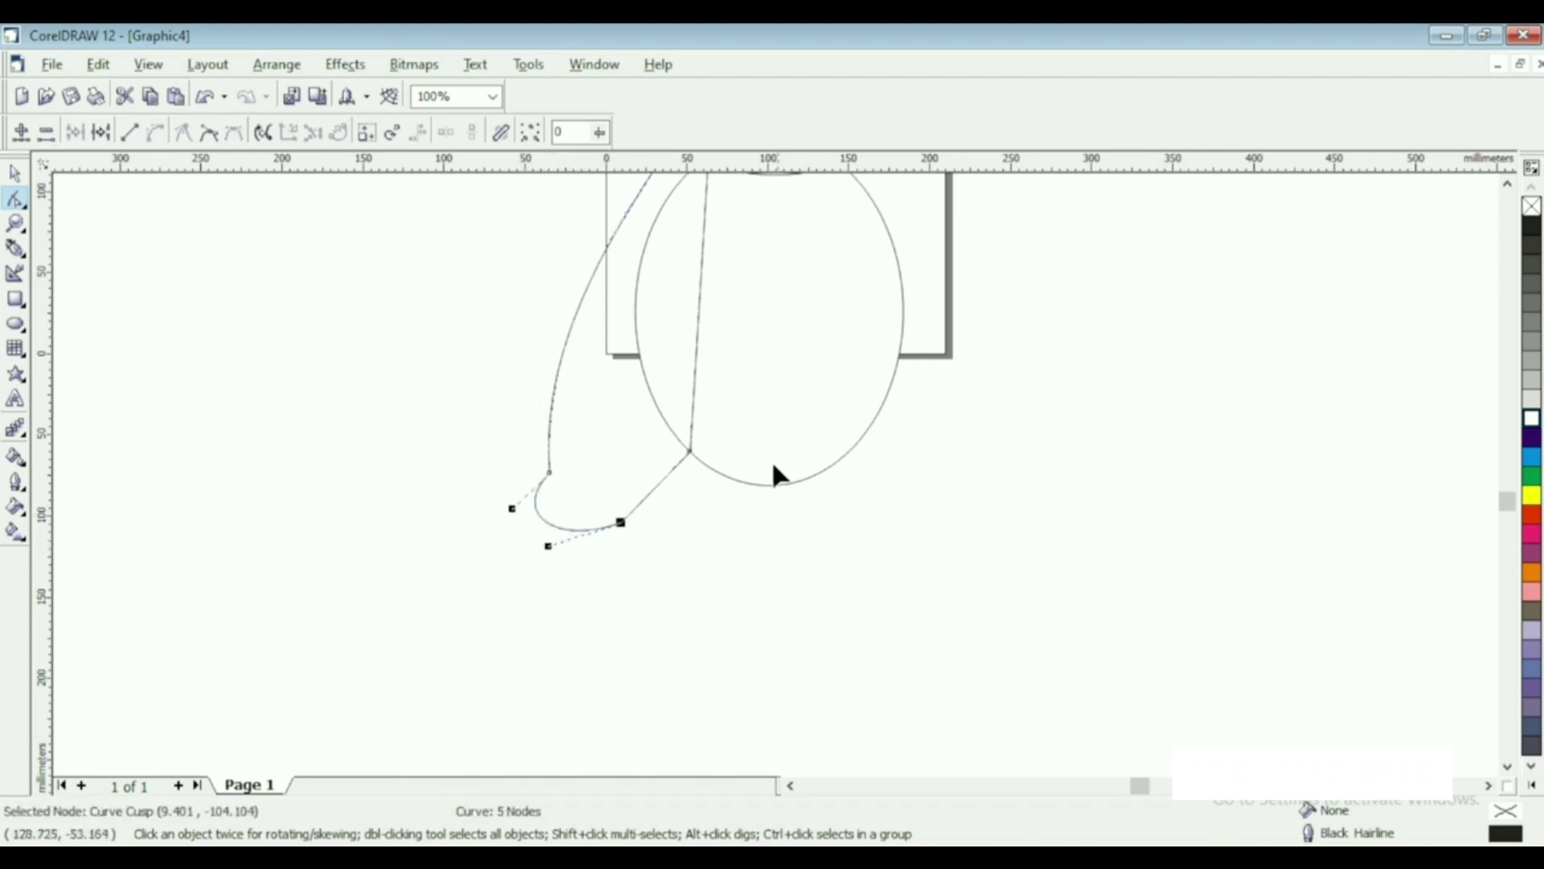
# - Convert the inner half of the arm's bottom edge to a curve and bulge it outward below the body ellipse
pyautogui.rightClick(654, 494)
pyautogui.click(711, 570)
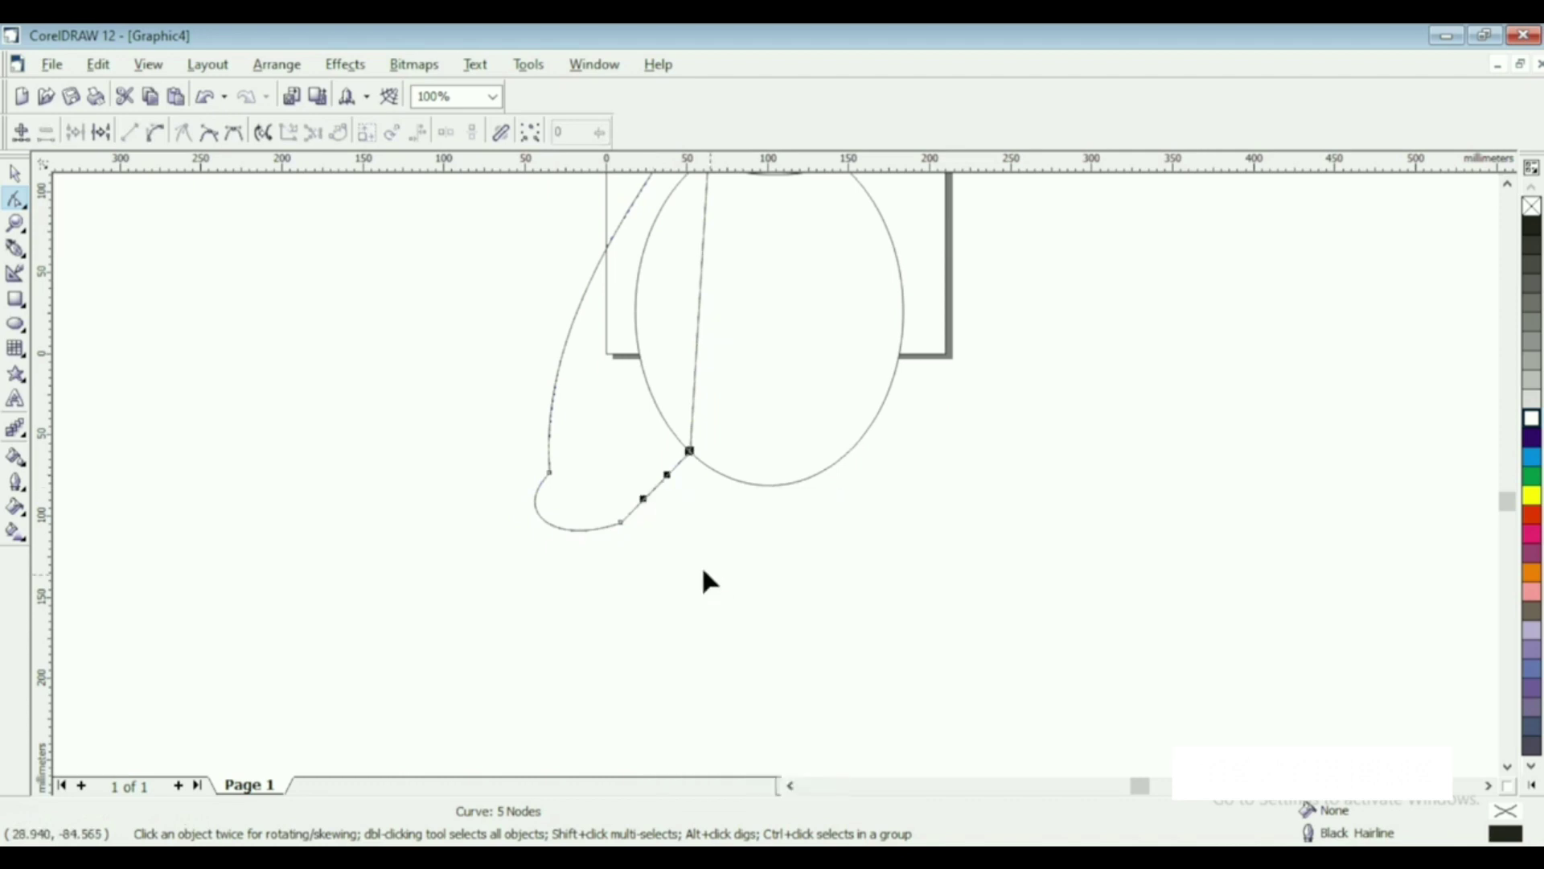
pyautogui.moveTo(642, 499); pyautogui.dragTo(685, 537)
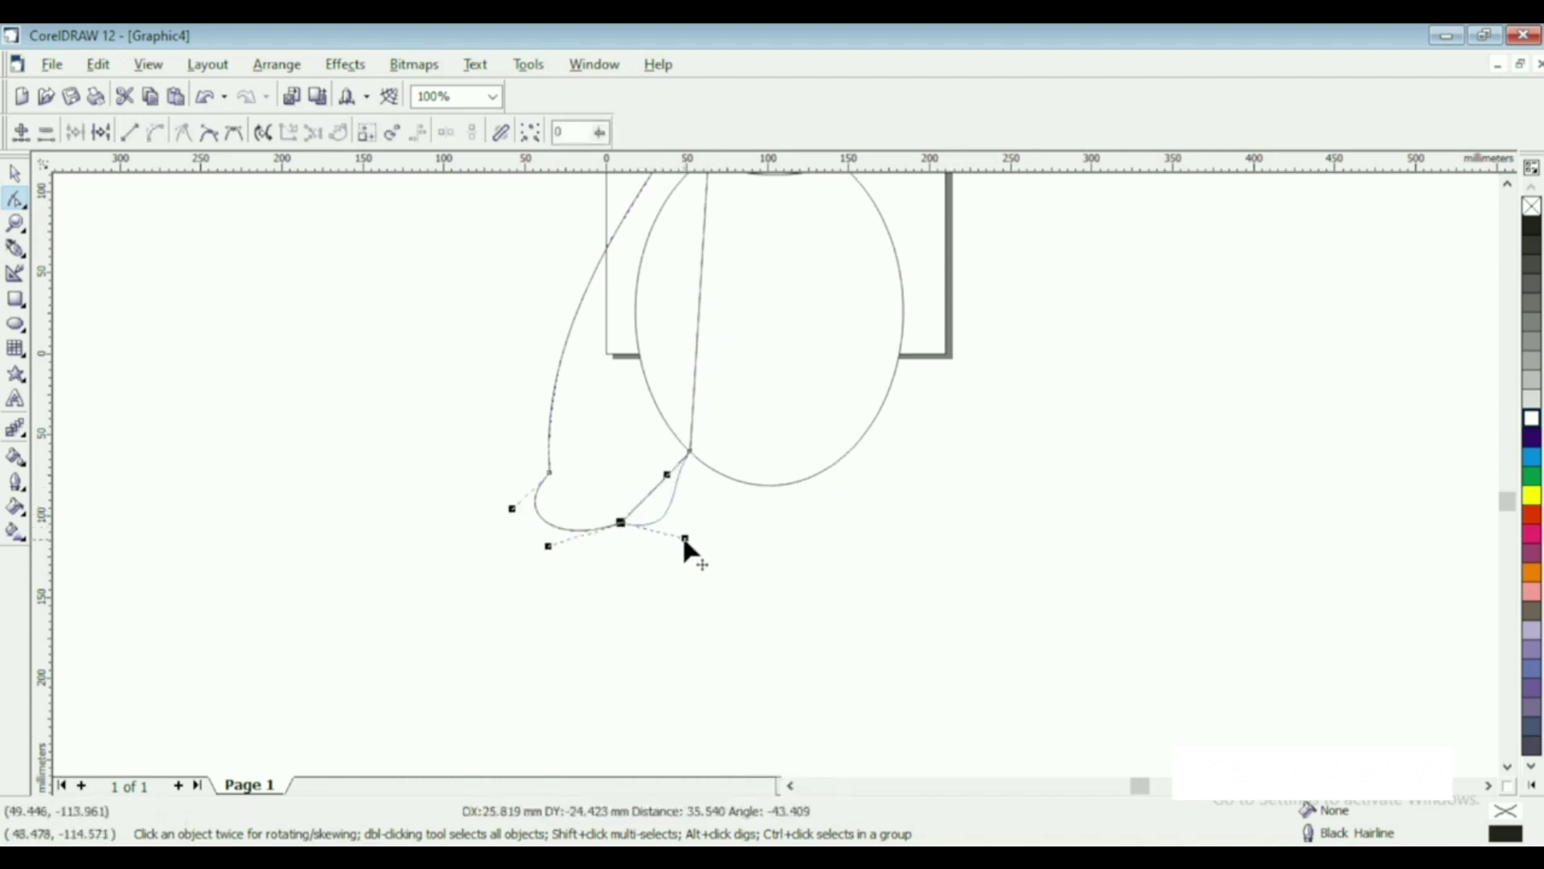
pyautogui.moveTo(667, 477); pyautogui.dragTo(753, 509)
# - Adjust the control handles around the arm's three bottom nodes to form a wide, rounded paw with a flat, even underside
pyautogui.click(621, 522)
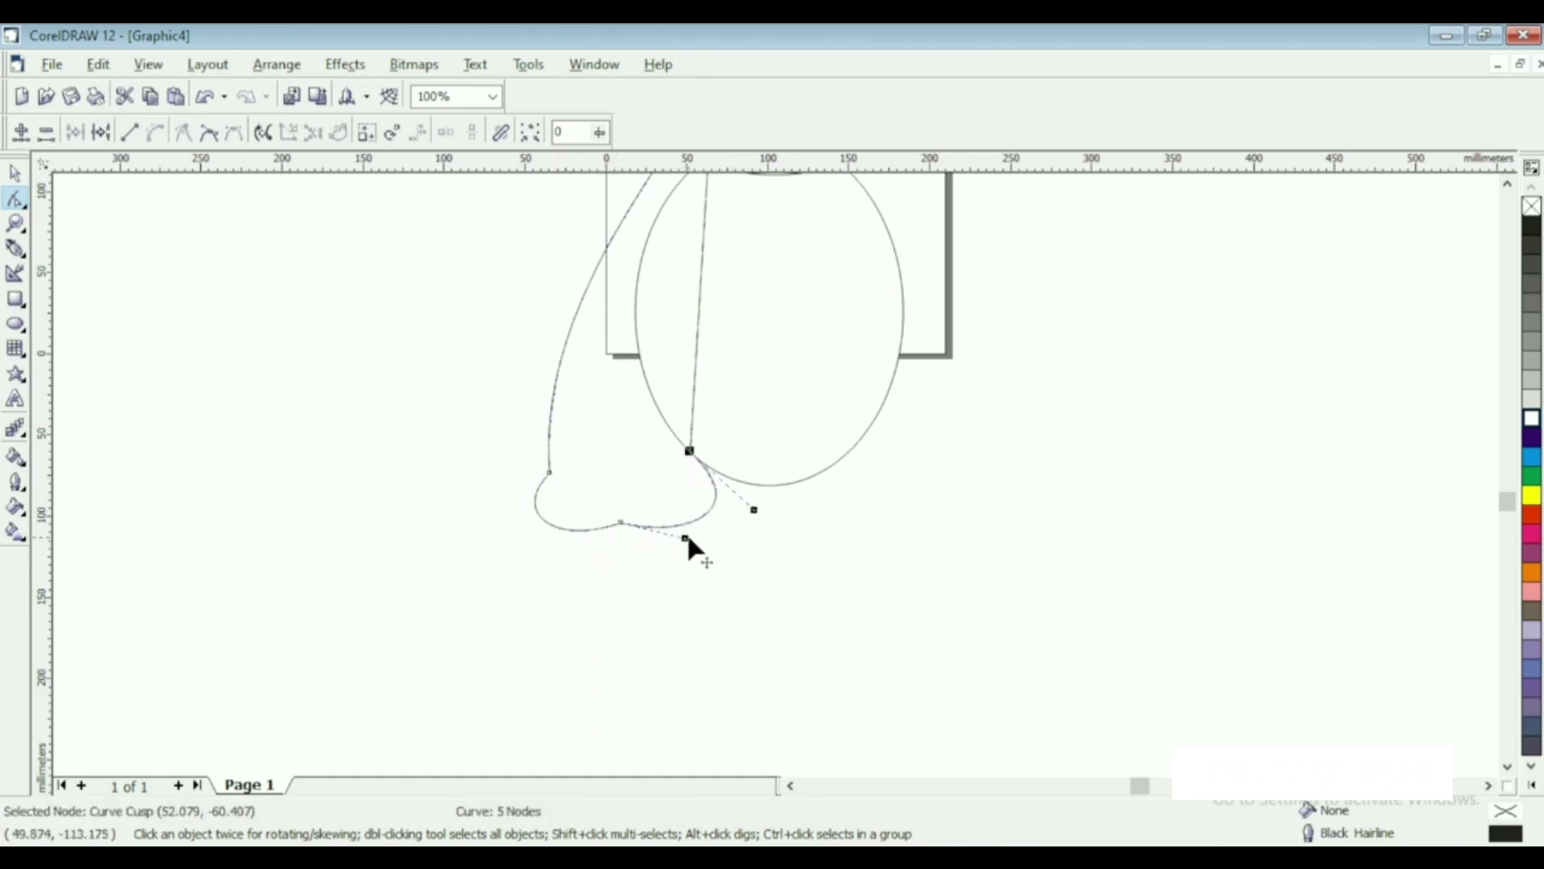
pyautogui.moveTo(685, 537); pyautogui.dragTo(681, 532)
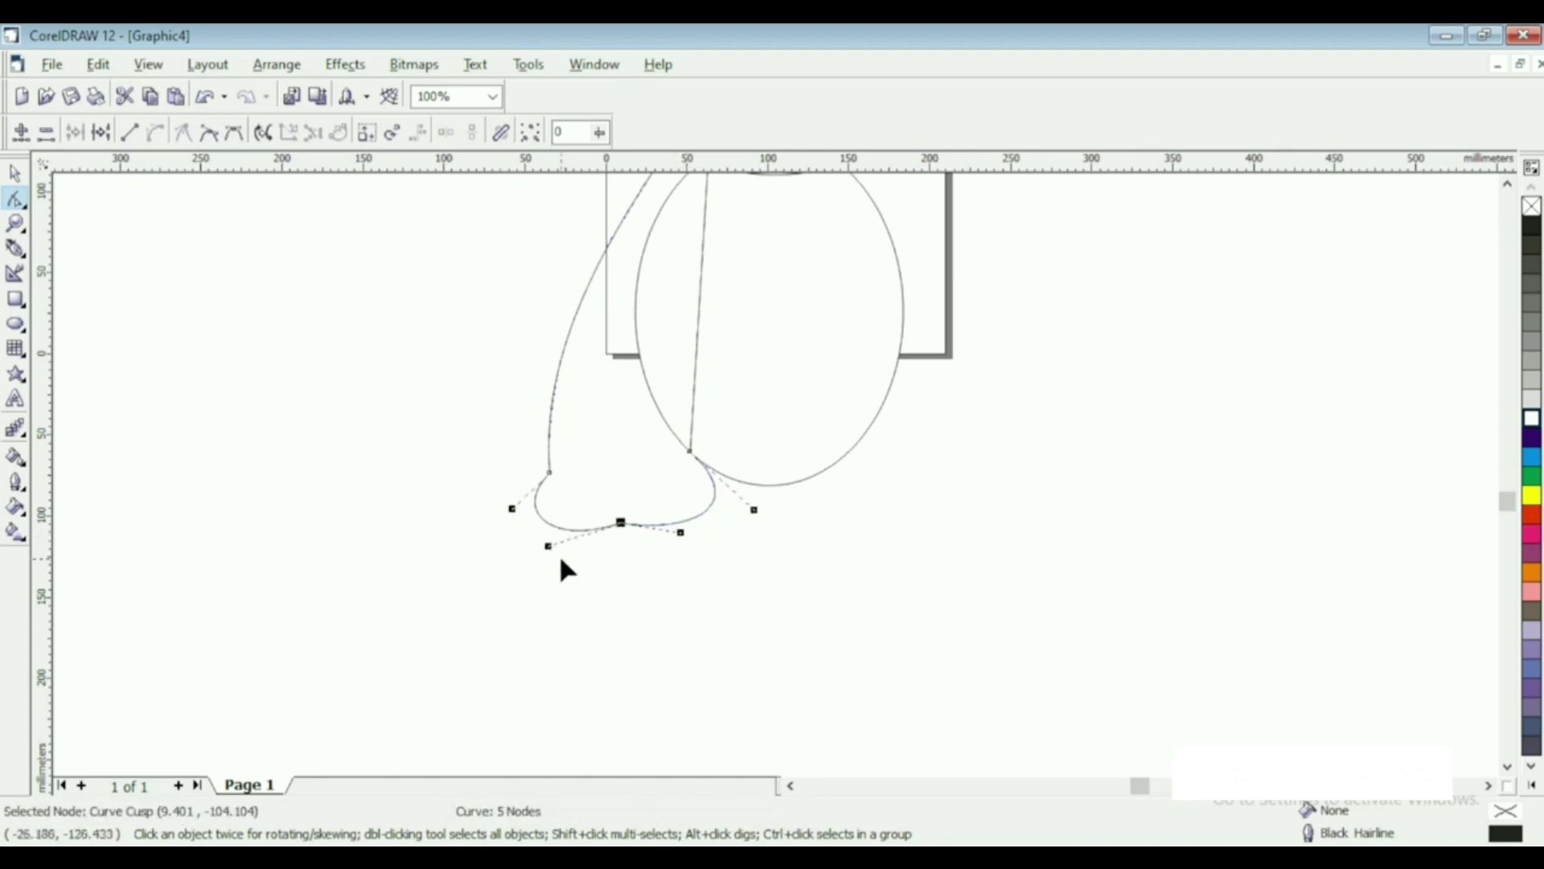
pyautogui.moveTo(566, 541); pyautogui.dragTo(575, 537)
pyautogui.click(507, 495)
pyautogui.click(550, 473)
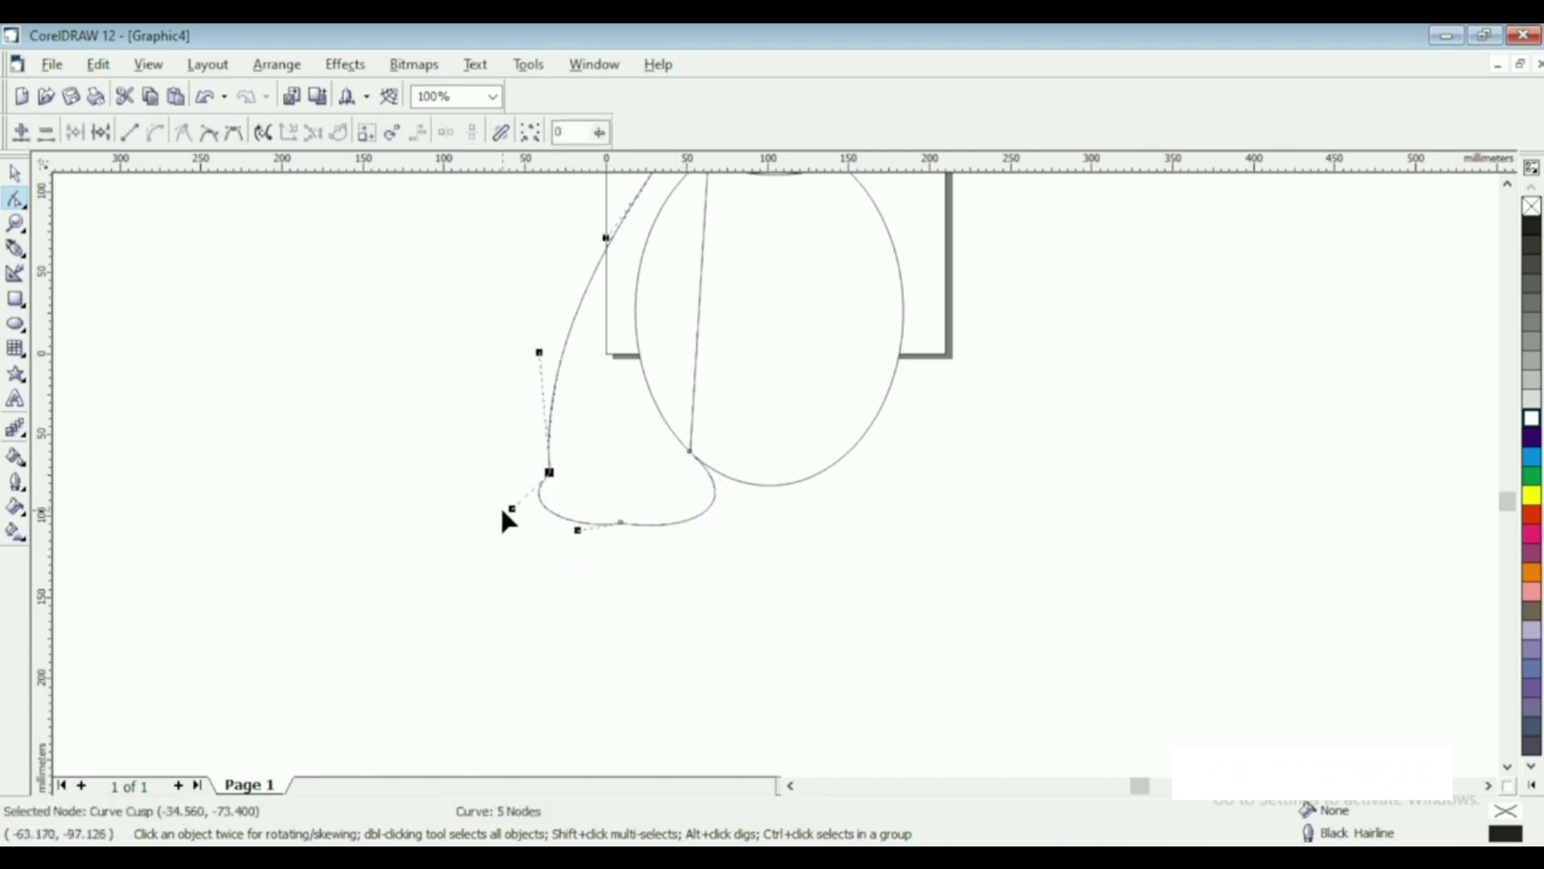
pyautogui.moveTo(511, 509); pyautogui.dragTo(475, 519)
pyautogui.click(689, 452)
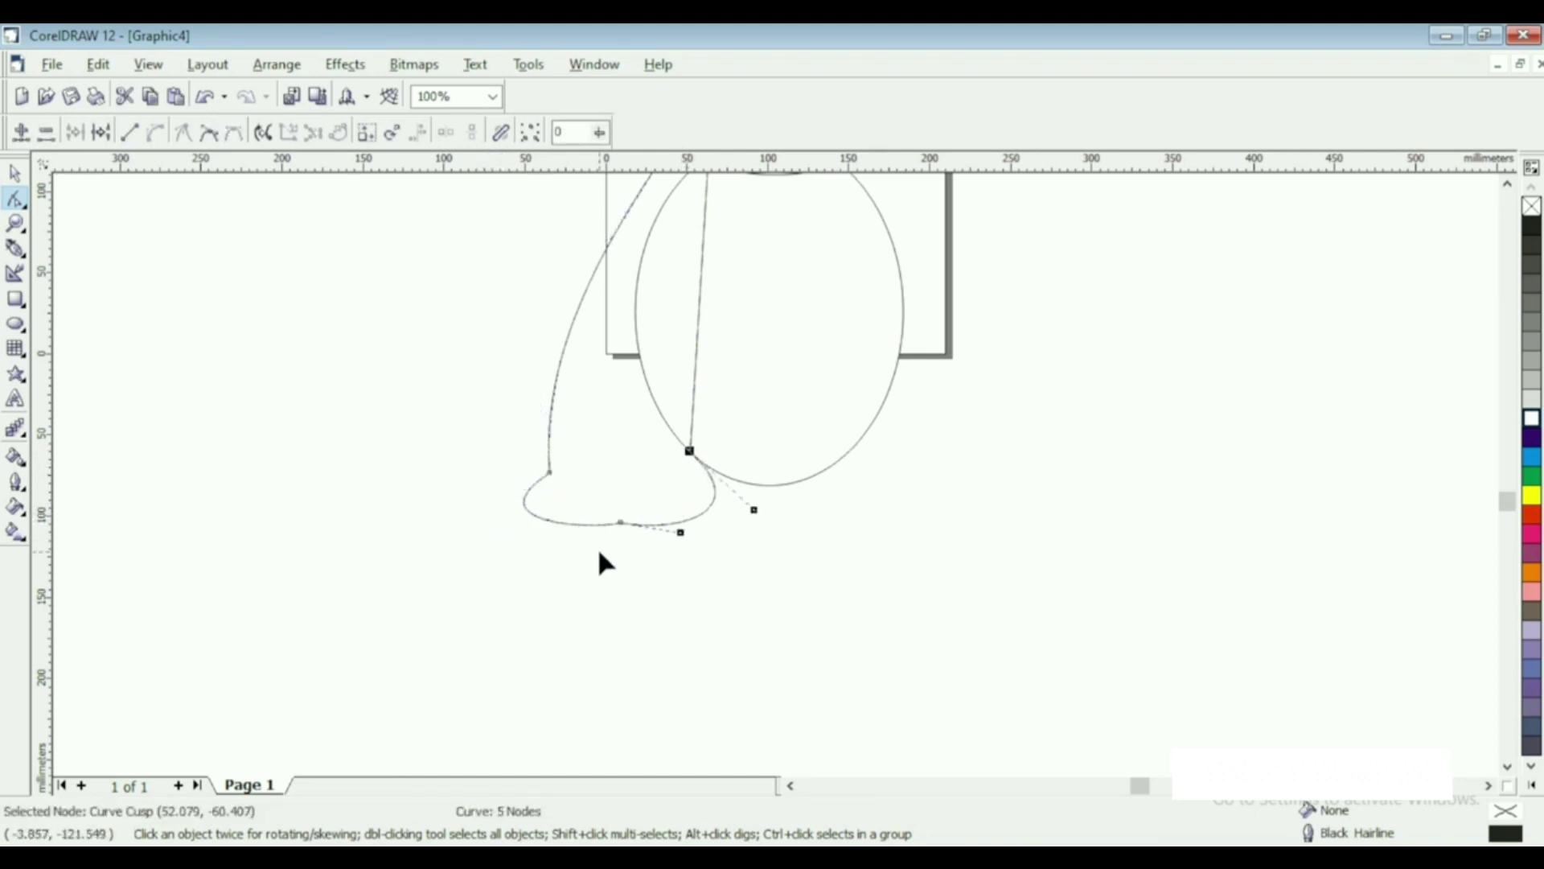
pyautogui.moveTo(747, 516); pyautogui.dragTo(654, 527)
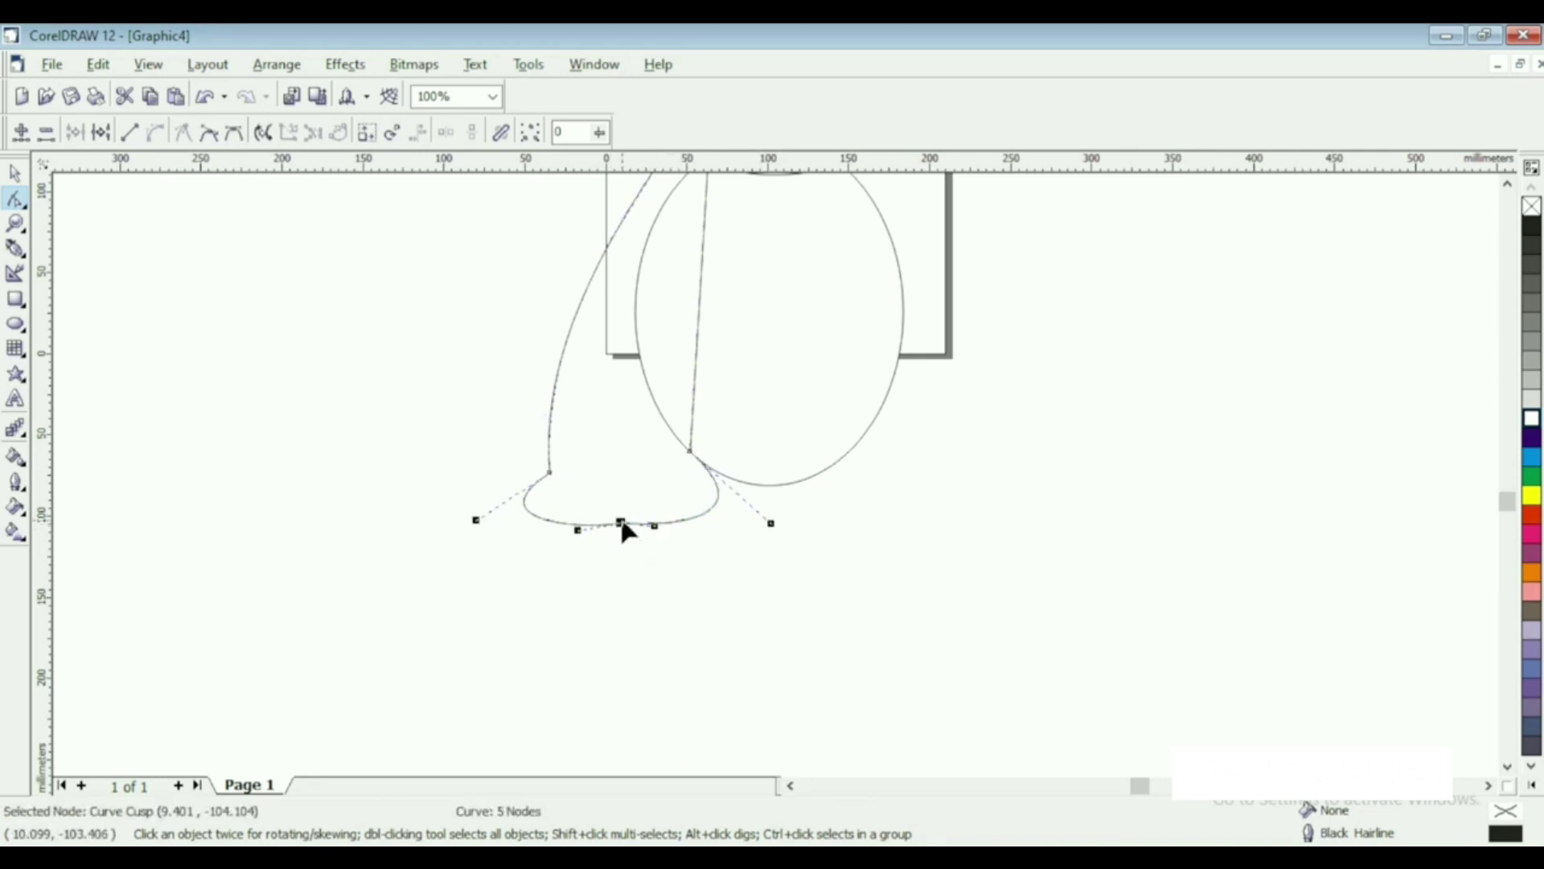
pyautogui.click(622, 522)
# - Convert the arm's straight inner edge to a curve and bend it to follow the body ellipse's left side
pyautogui.click(700, 293)
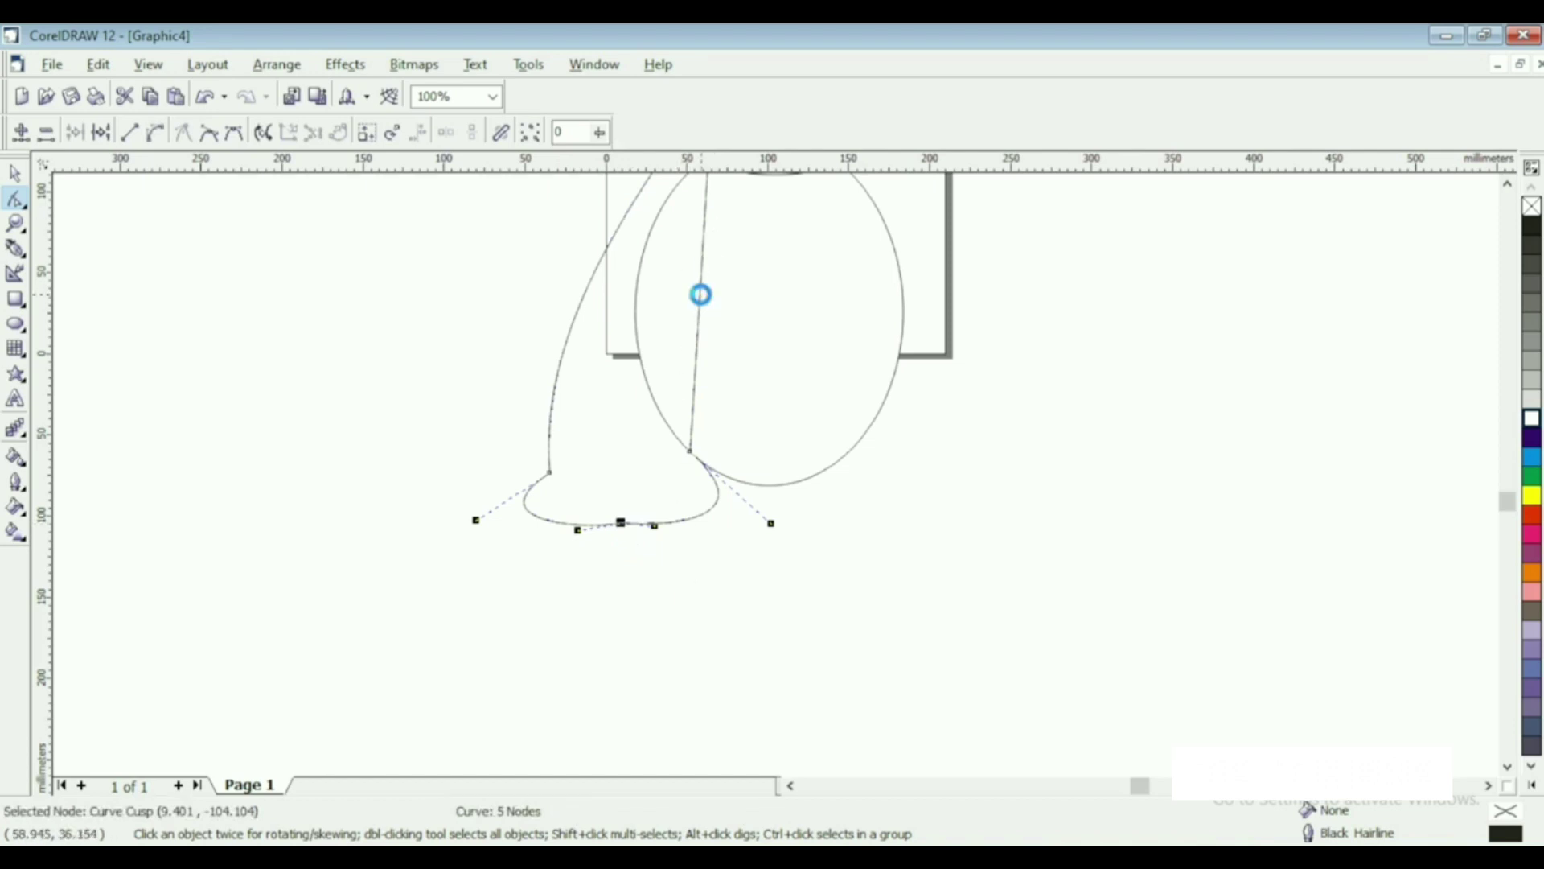
pyautogui.rightClick(698, 294)
pyautogui.click(756, 381)
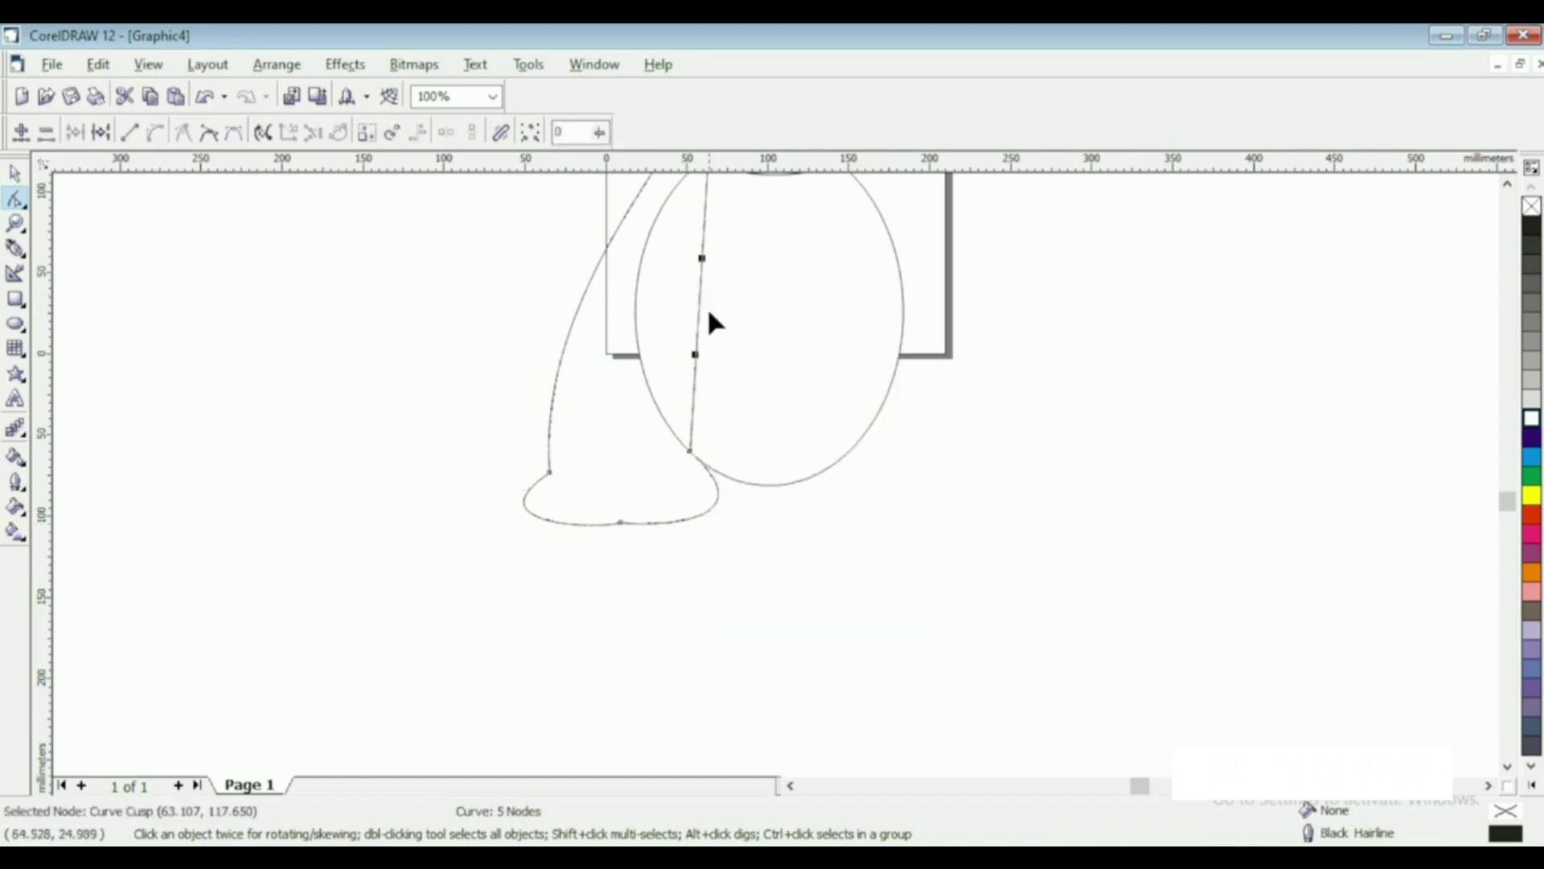
pyautogui.moveTo(695, 356); pyautogui.dragTo(581, 342)
pyautogui.moveTo(700, 262)
pyautogui.mouseDown()
pyautogui.moveTo(642, 229)
pyautogui.moveTo(665, 212)
pyautogui.moveTo(648, 355)
pyautogui.mouseUp()
pyautogui.scroll(2, 665, 212)
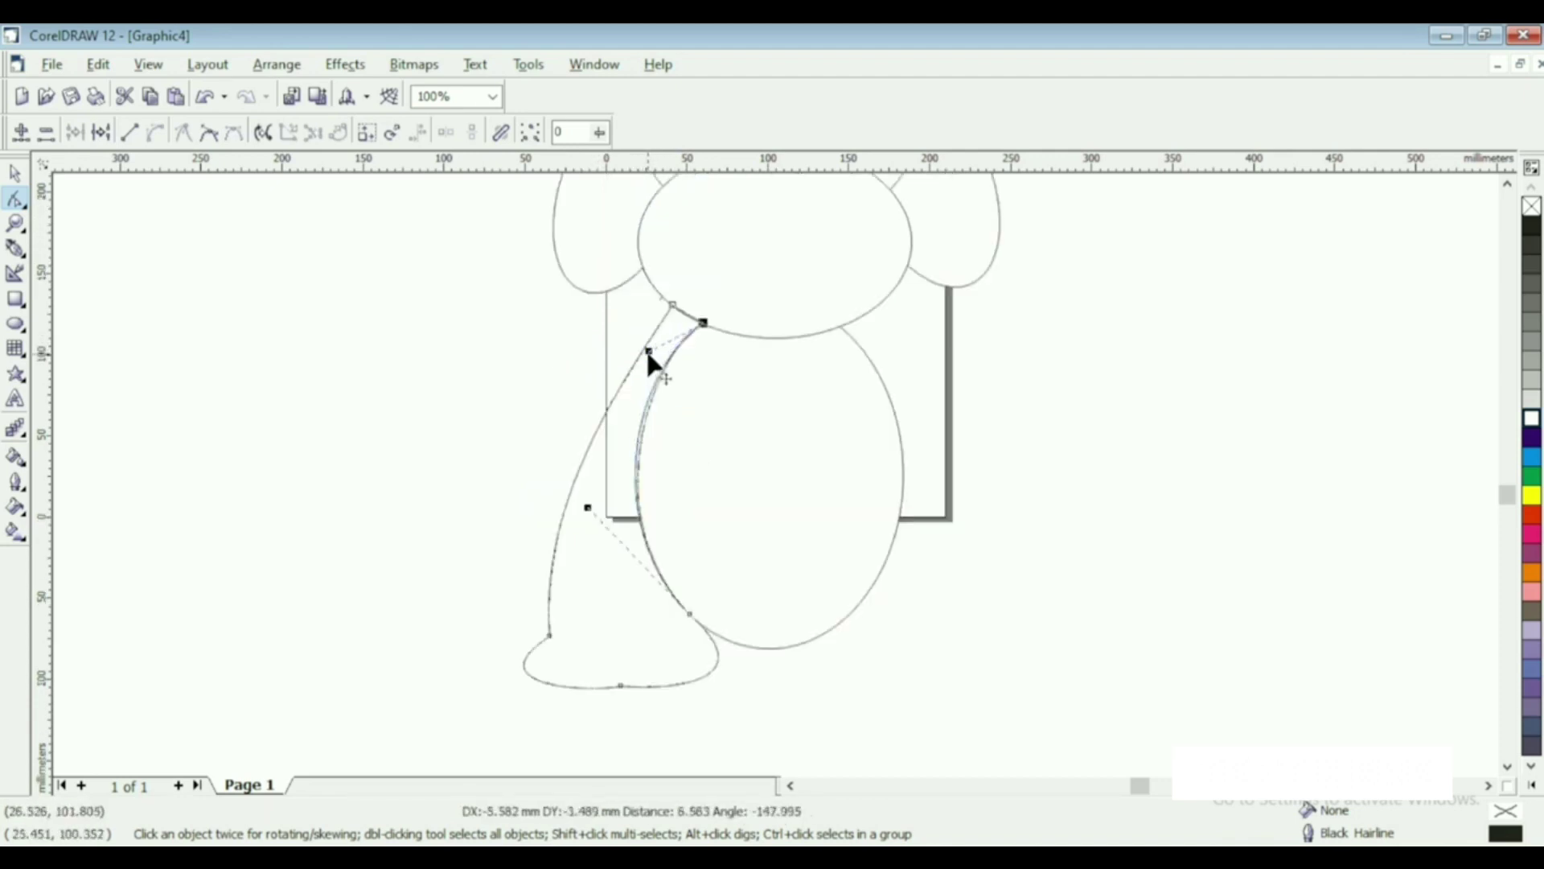
# - Narrow the arm by moving its outer wrist node and paw handle inward, and fill the shape with white
pyautogui.click(673, 306)
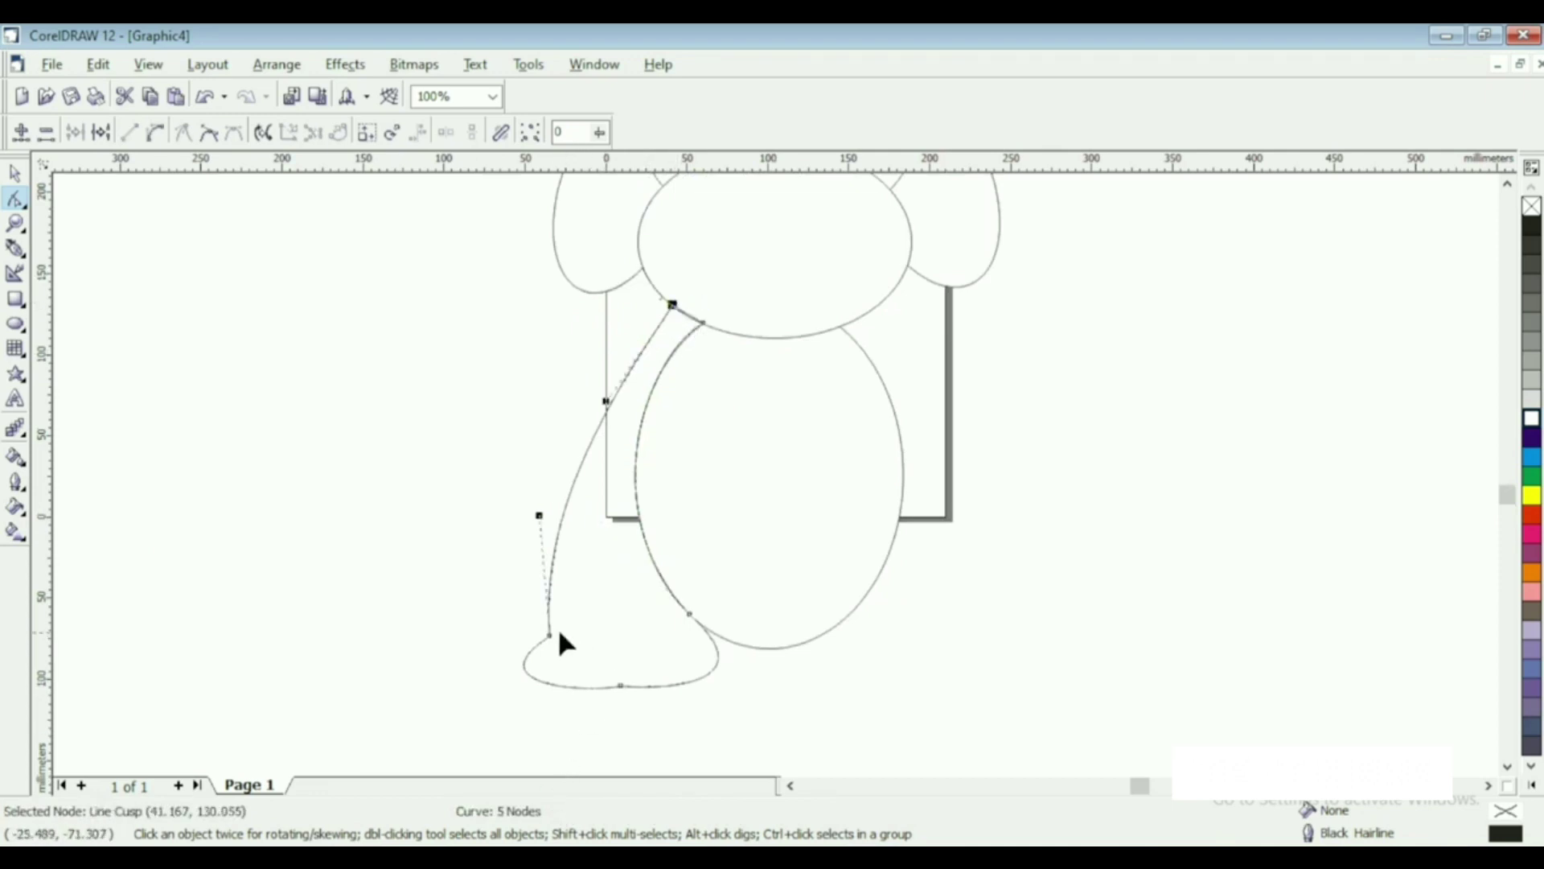
pyautogui.moveTo(548, 635); pyautogui.dragTo(619, 651)
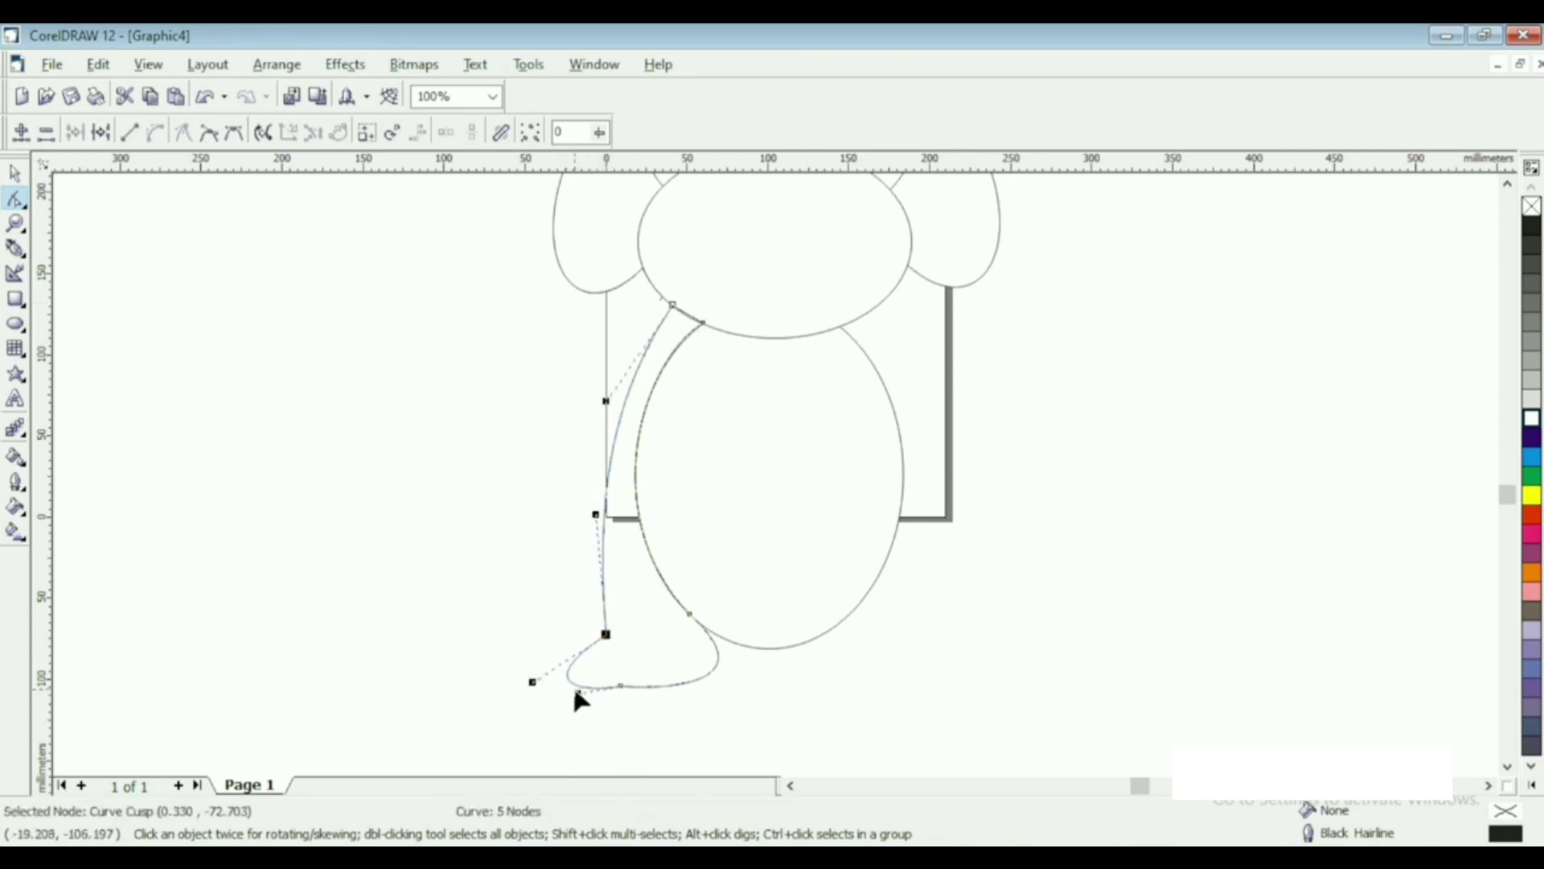
pyautogui.moveTo(552, 679); pyautogui.dragTo(569, 664)
pyautogui.click(1531, 420)
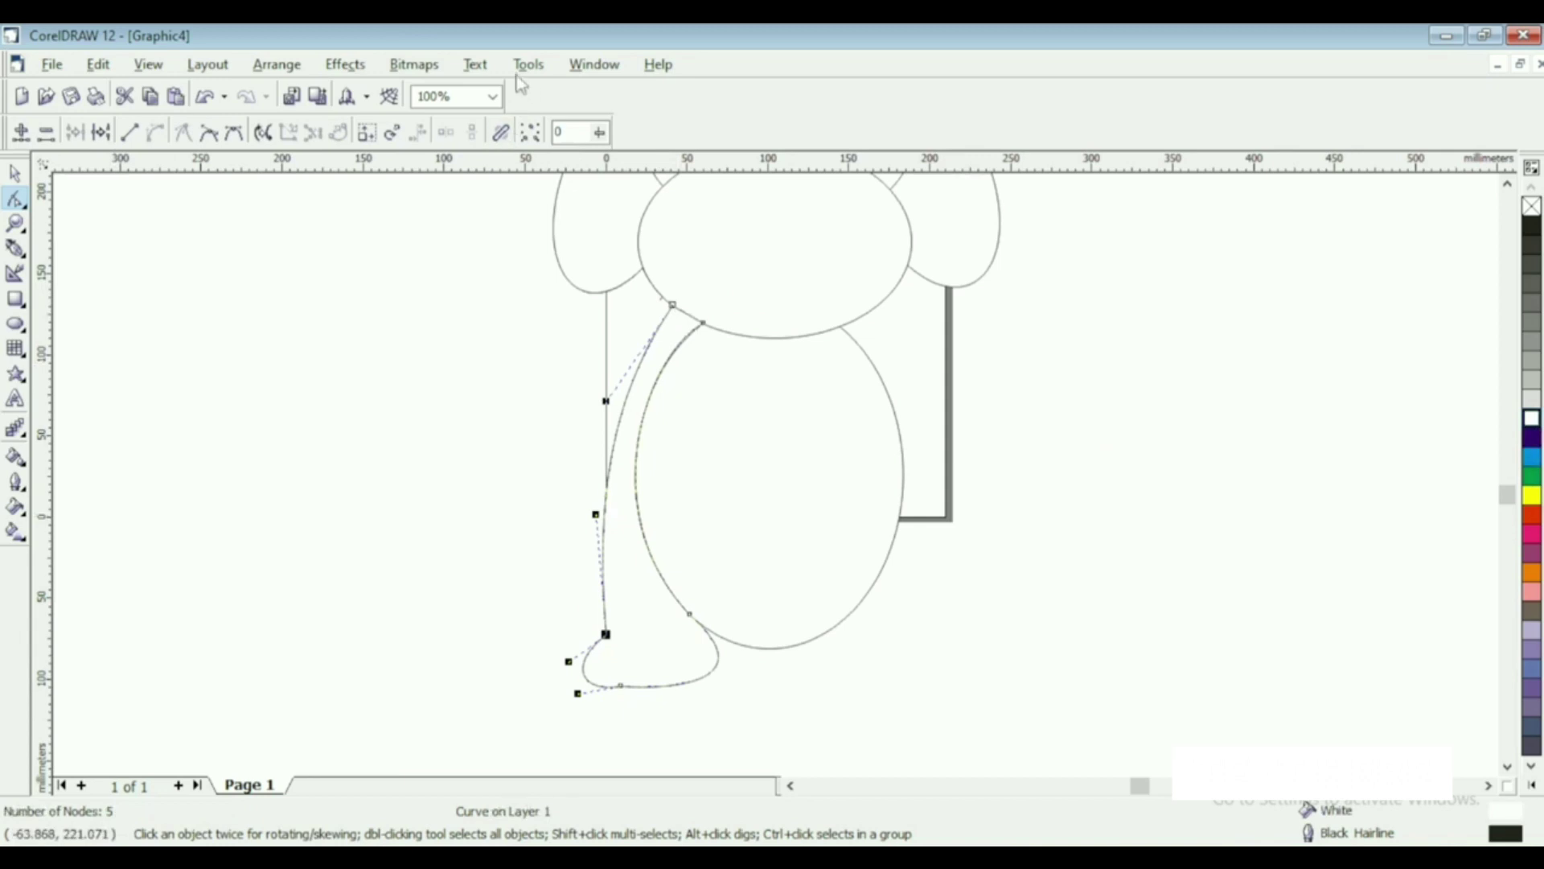
# - Select all six objects, scale the figure down to about 189 × 274 mm, and place it across the page's left edge
pyautogui.click(489, 96)
pyautogui.click(437, 148)
pyautogui.click(492, 97)
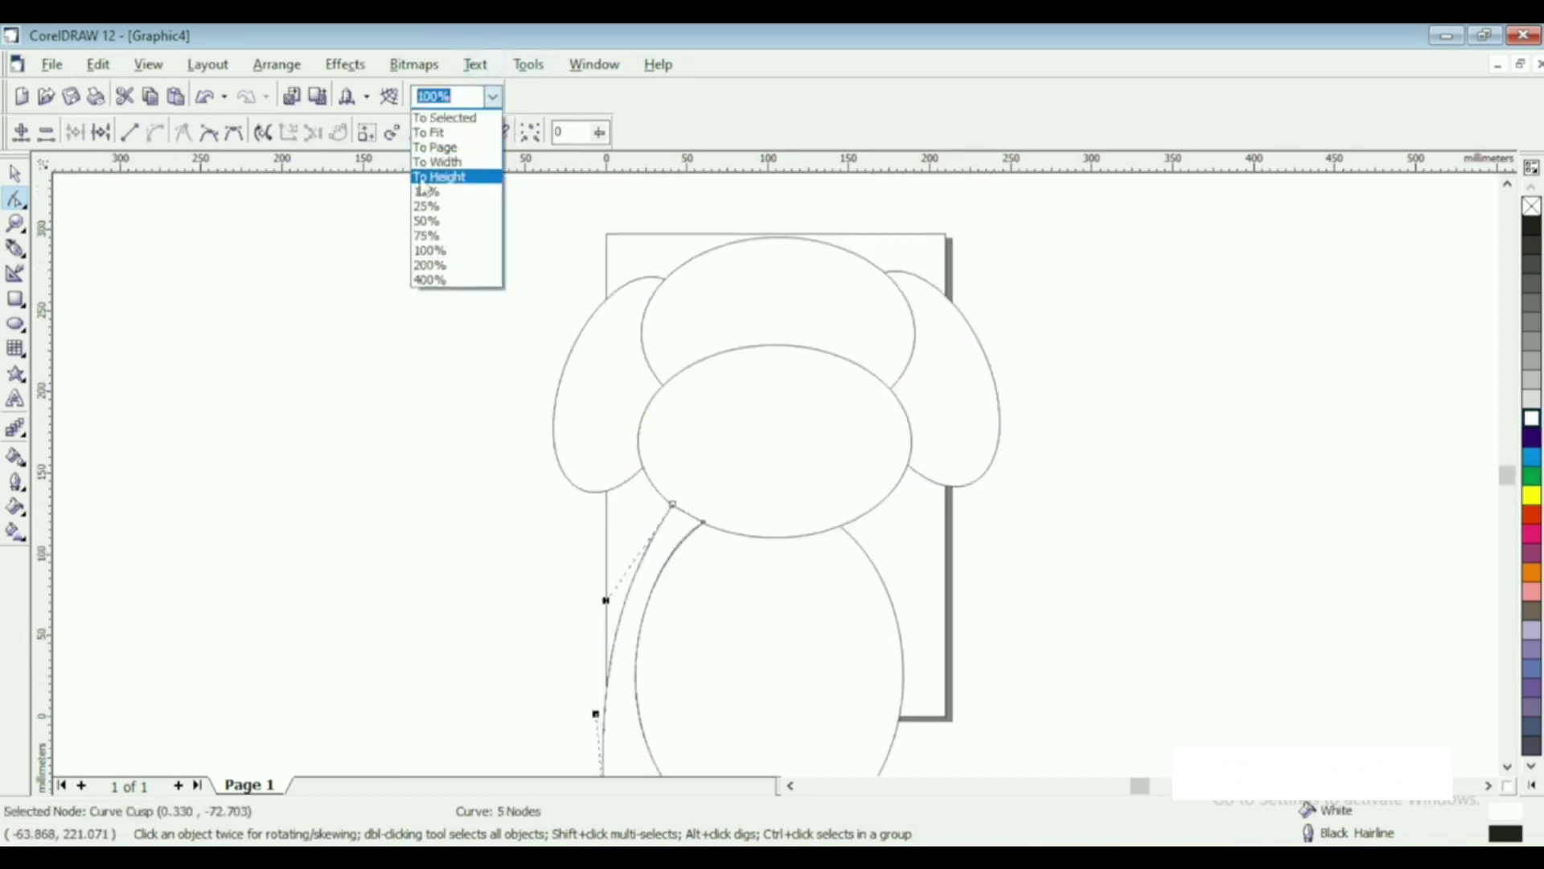
pyautogui.click(437, 148)
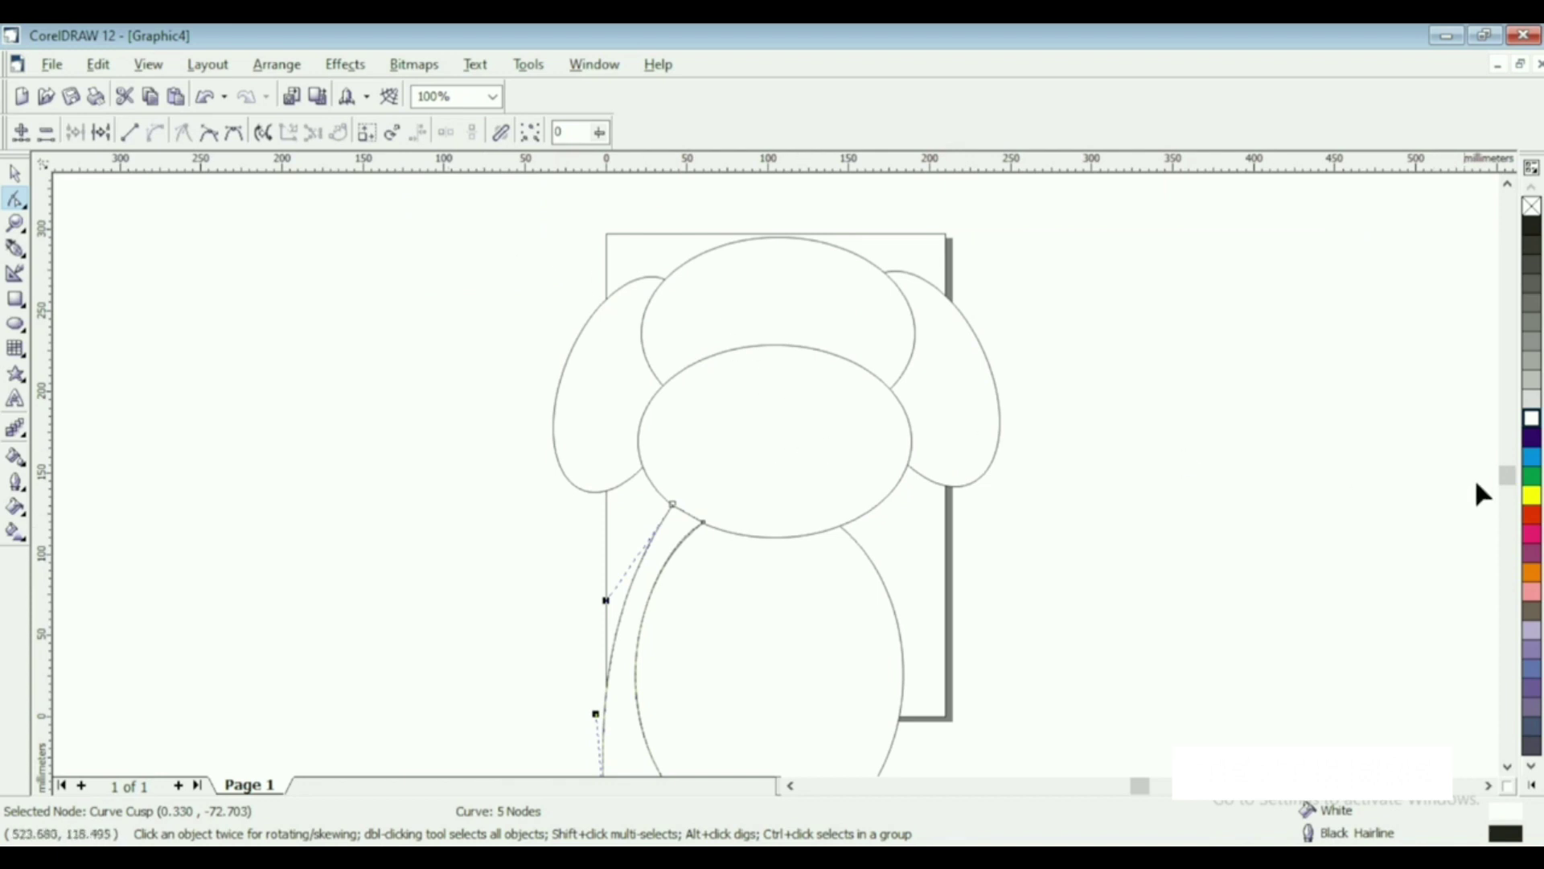
pyautogui.click(14, 173)
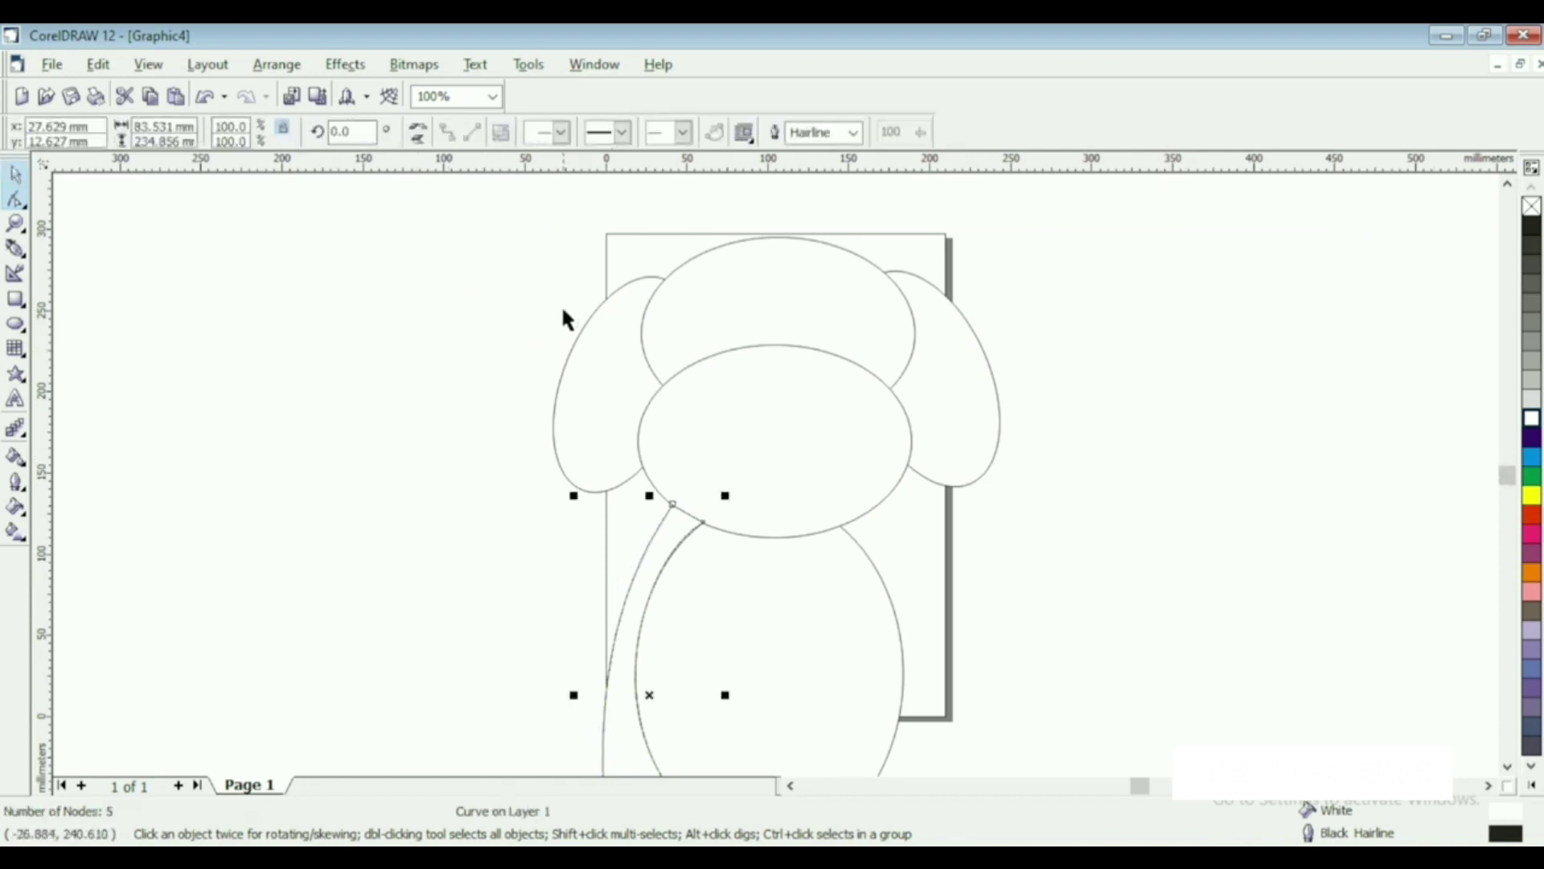
pyautogui.moveTo(349, 195)
pyautogui.mouseDown()
pyautogui.moveTo(999, 630)
pyautogui.moveTo(1061, 792)
pyautogui.moveTo(1075, 747)
pyautogui.mouseUp()
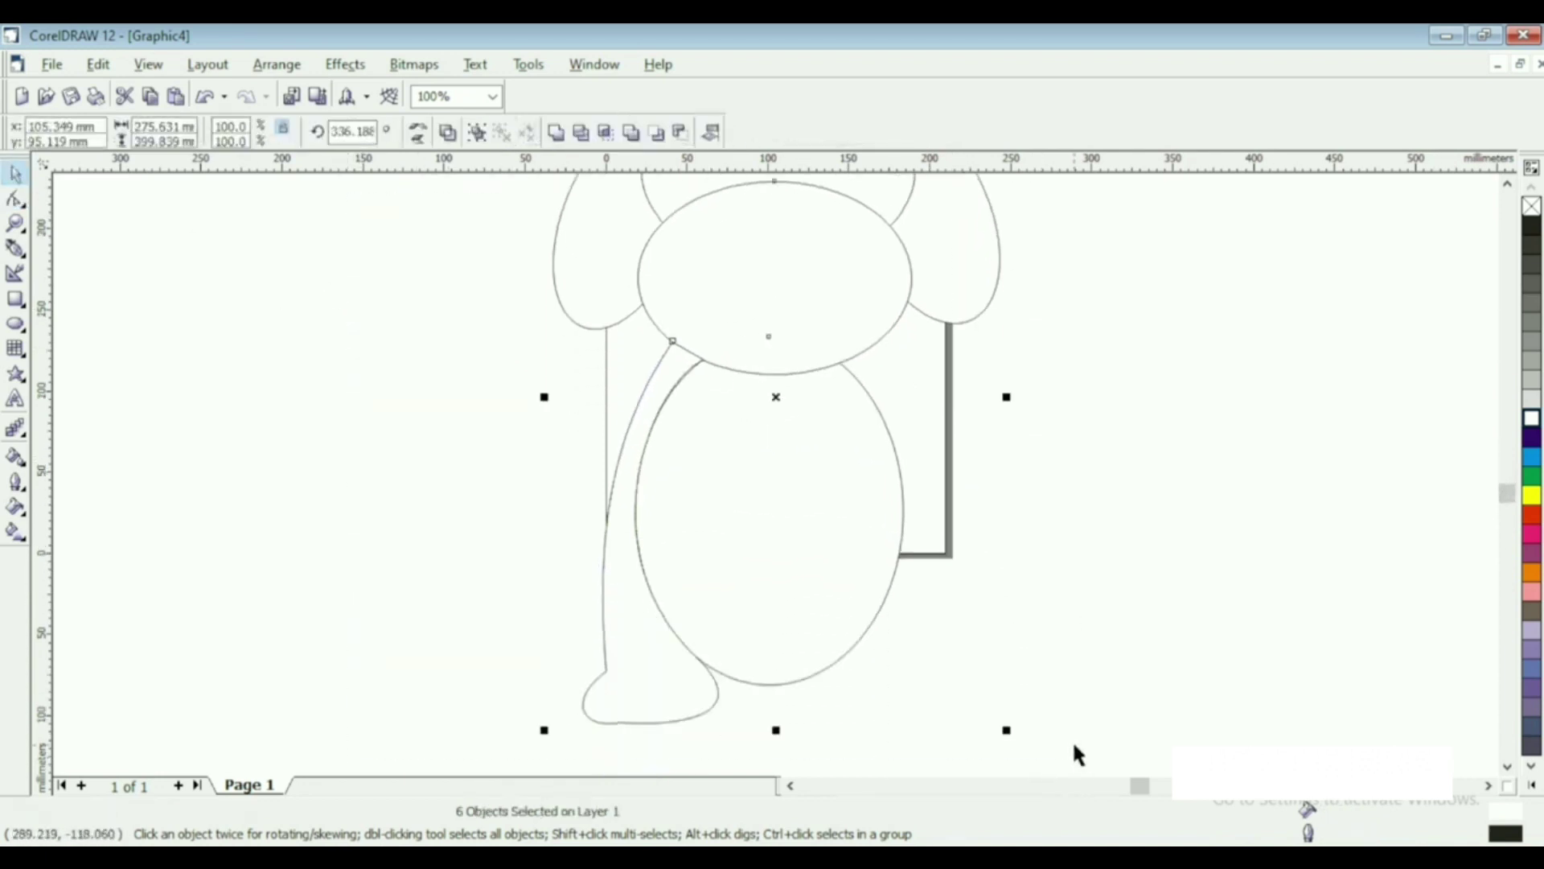
pyautogui.moveTo(788, 484); pyautogui.dragTo(559, 451)
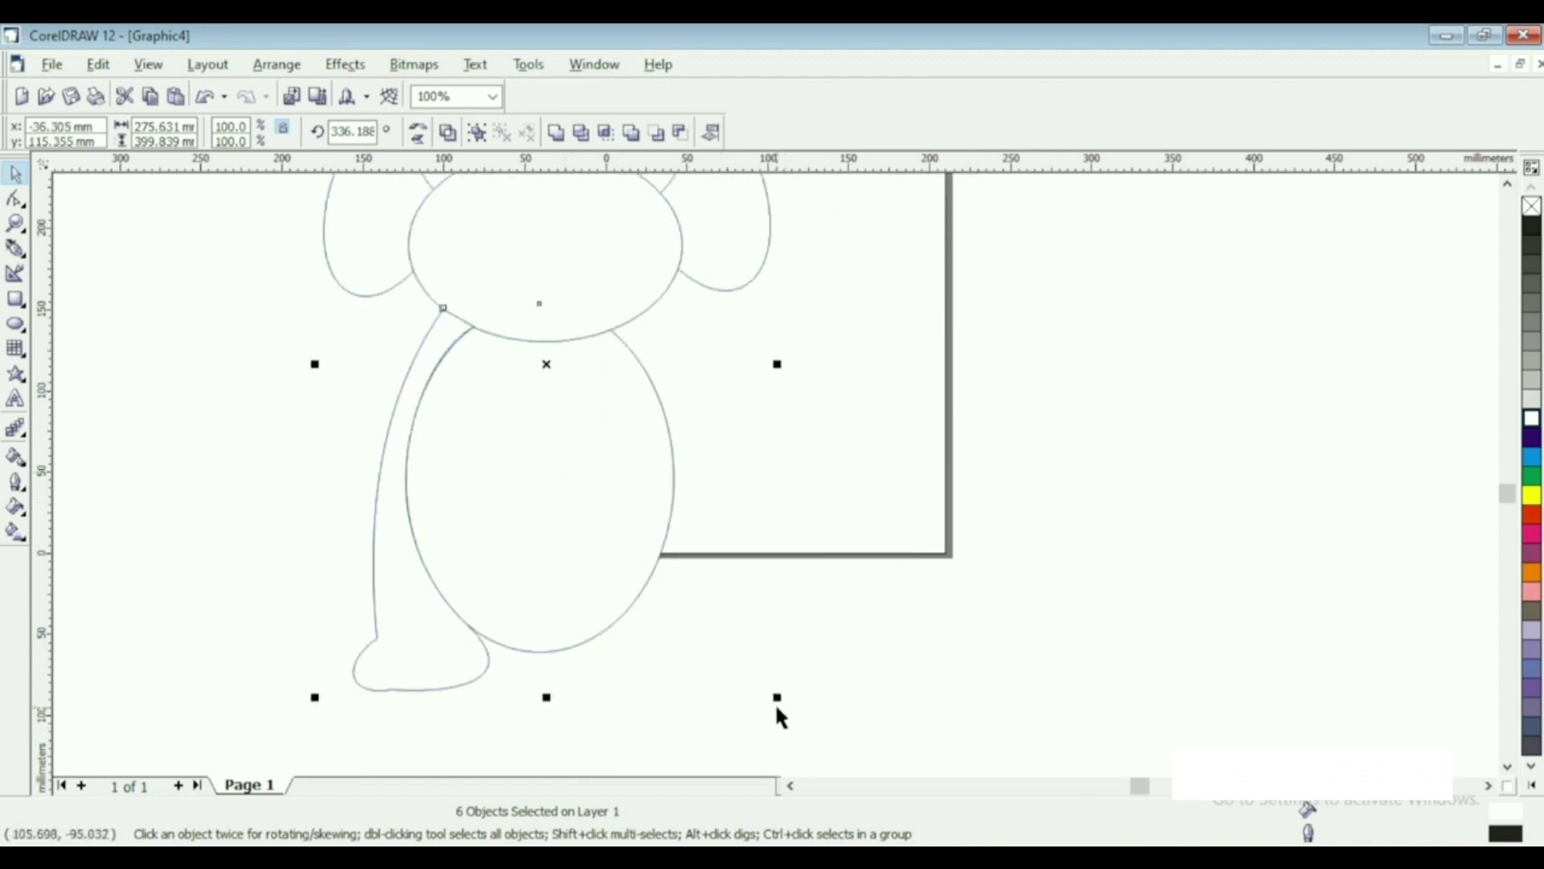
pyautogui.moveTo(778, 693); pyautogui.dragTo(579, 485)
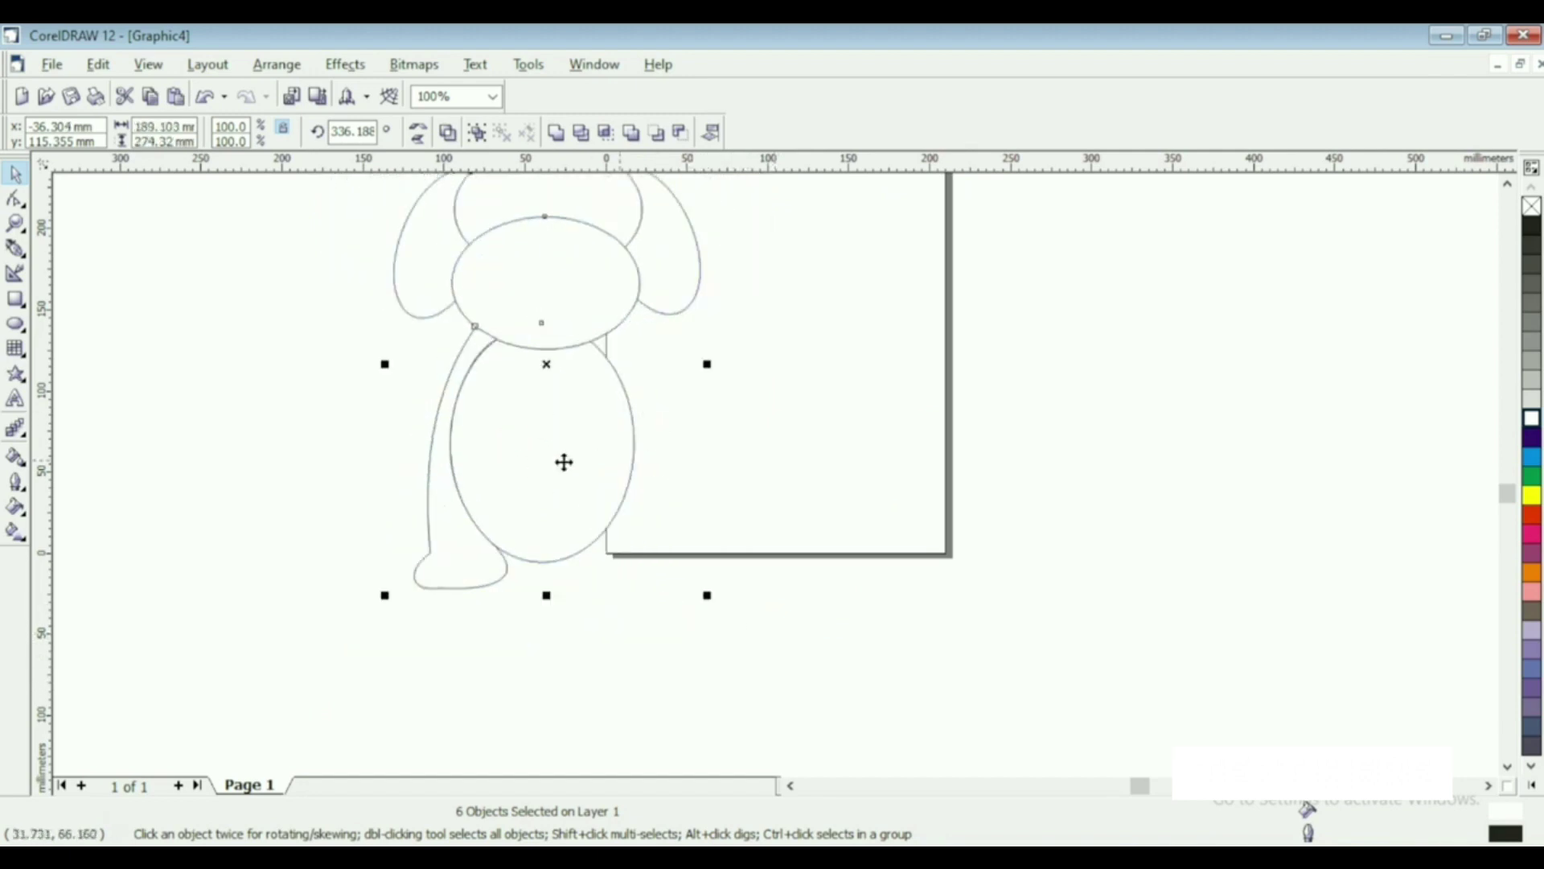
pyautogui.moveTo(548, 276); pyautogui.dragTo(593, 327)
pyautogui.click(881, 499)
# - Duplicate the left arm and place a horizontally mirrored copy about 67 mm wide against the body's right side
pyautogui.click(491, 617)
pyautogui.hotkey('ctrl', 'c')
pyautogui.hotkey('ctrl', 'v')
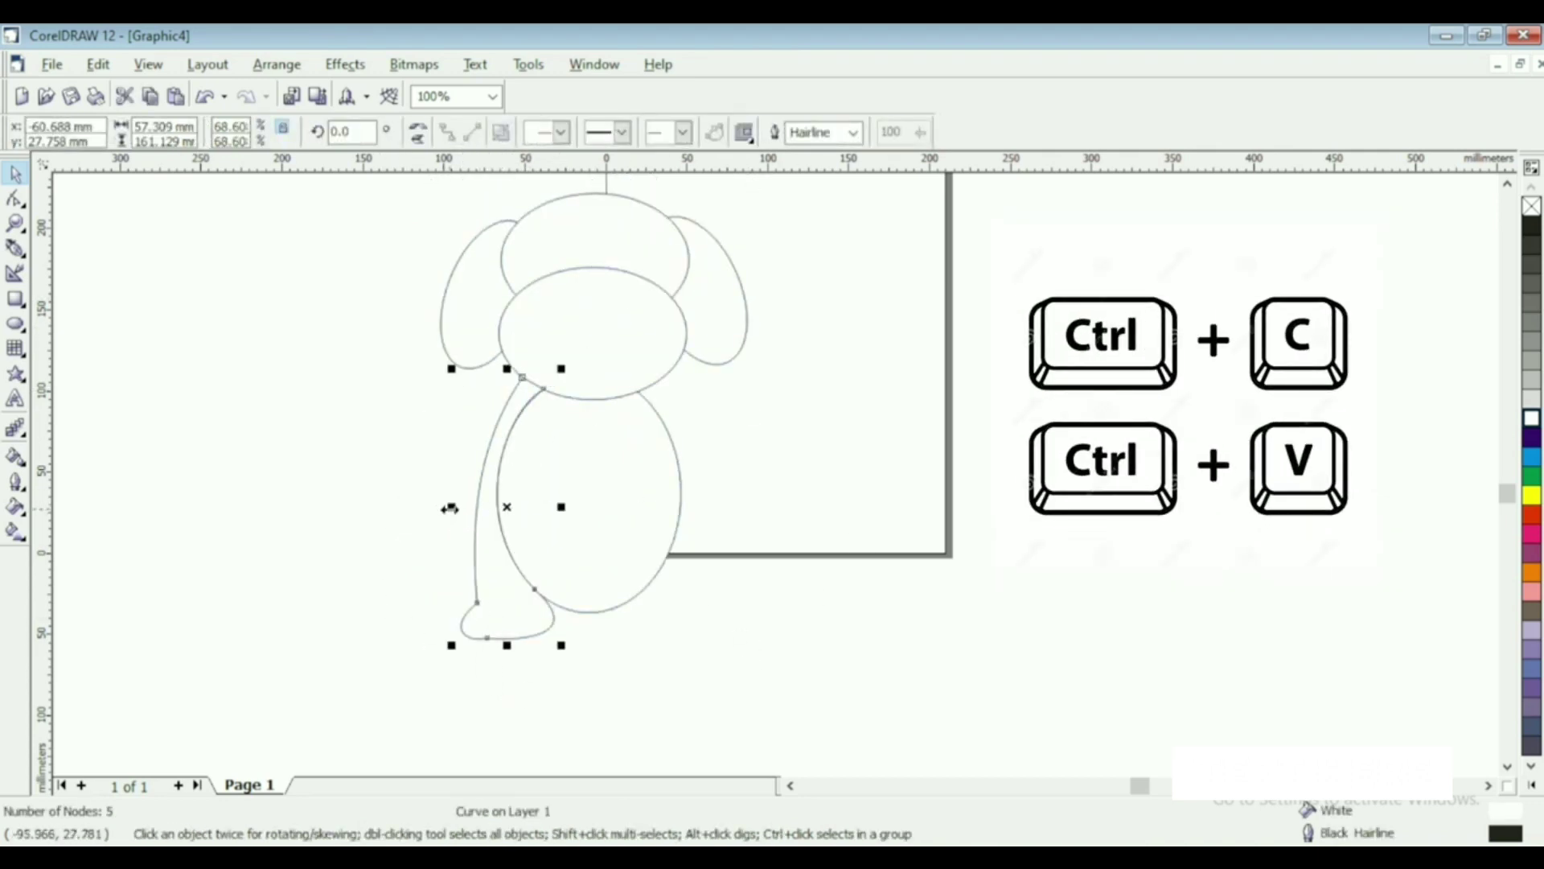
pyautogui.moveTo(452, 507); pyautogui.dragTo(693, 538)
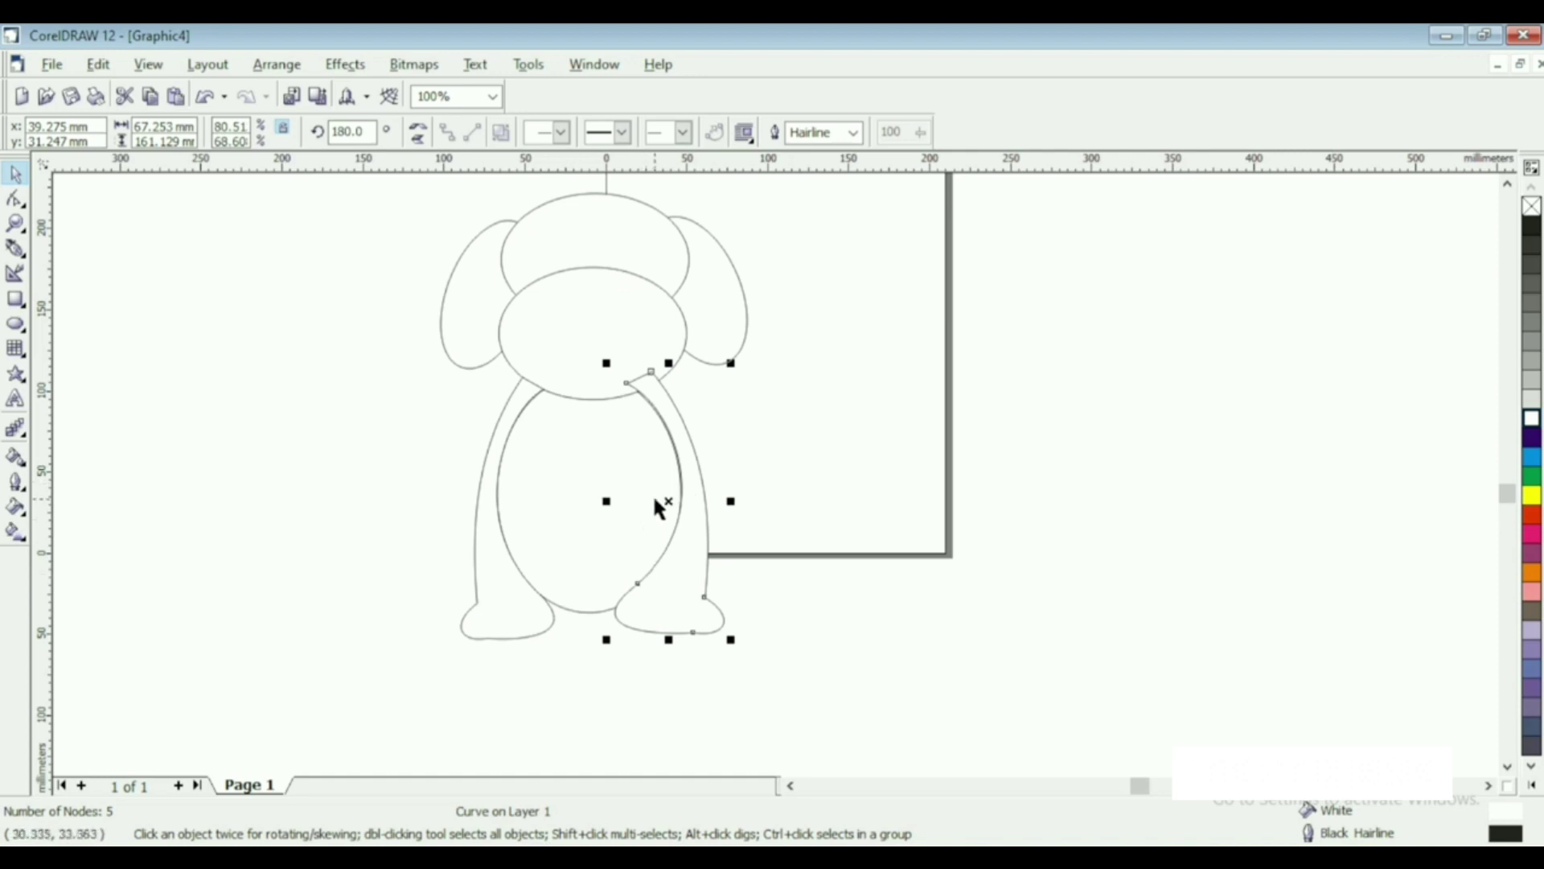
# - Send the mirrored right arm behind the lower head oval
pyautogui.hotkey('ctrl', 'pagedown')
pyautogui.click(491, 595)
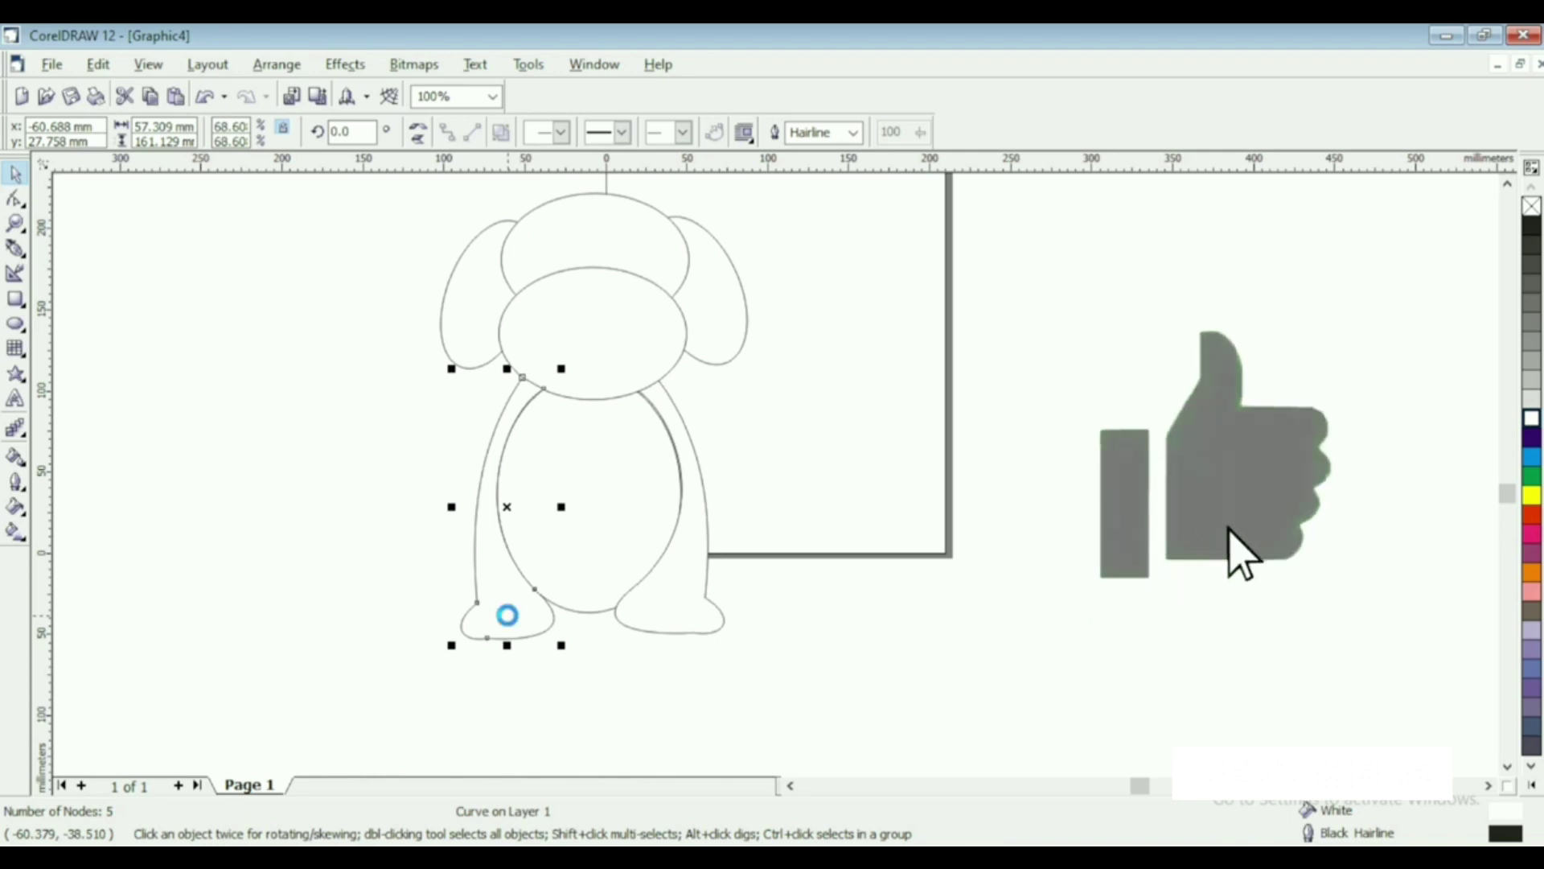
pyautogui.click(785, 523)
# - Move the left arm's lower inner node toward the body's centre and shift the right arm's inner edge slightly inward over the body outline
pyautogui.click(490, 604)
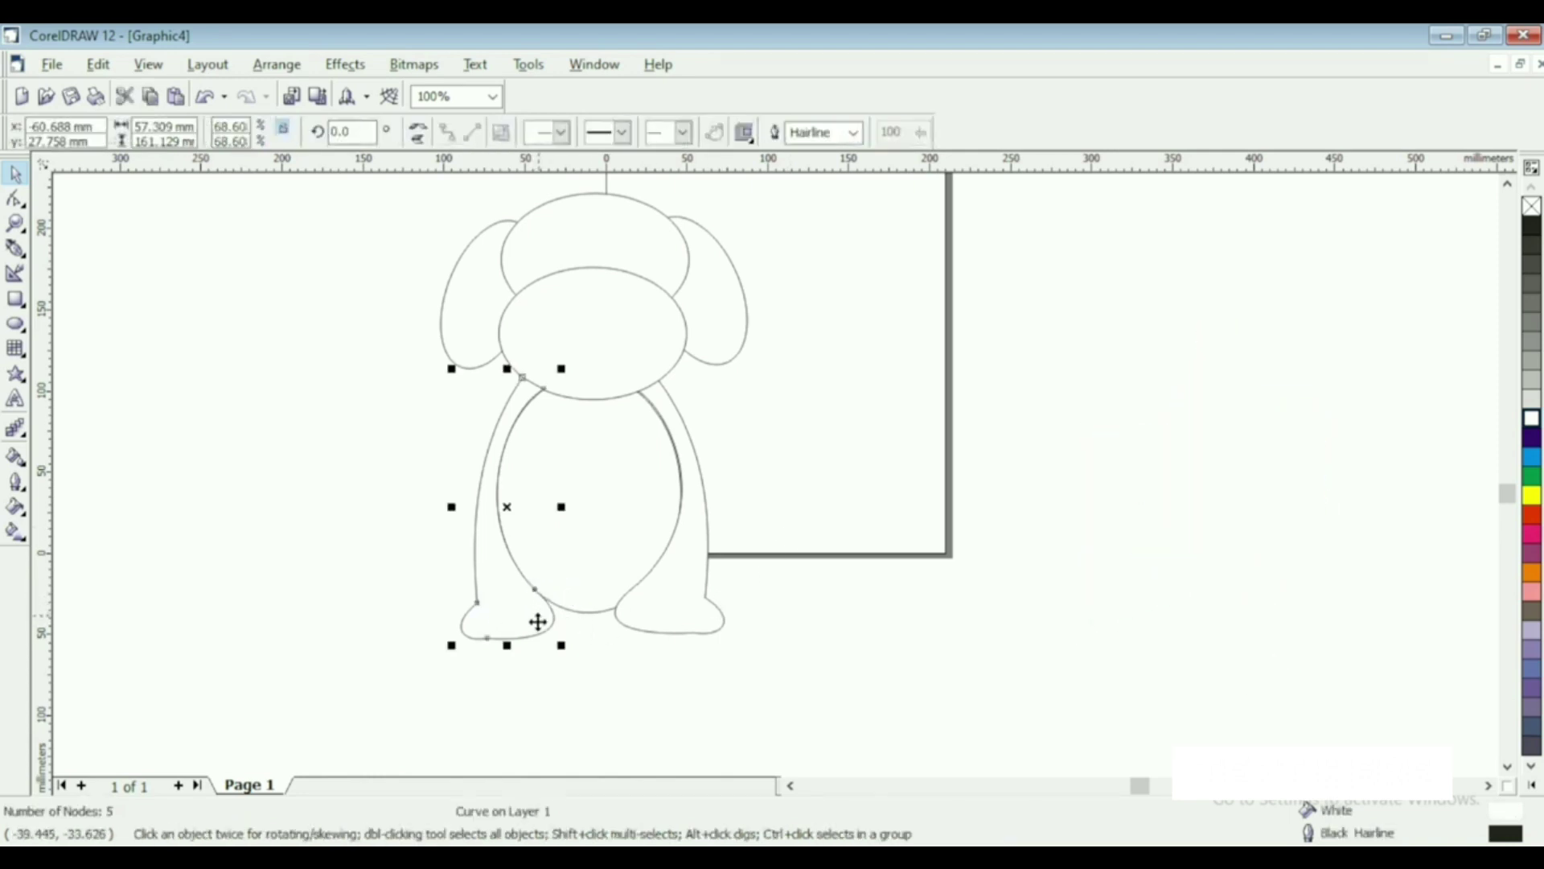
pyautogui.click(15, 199)
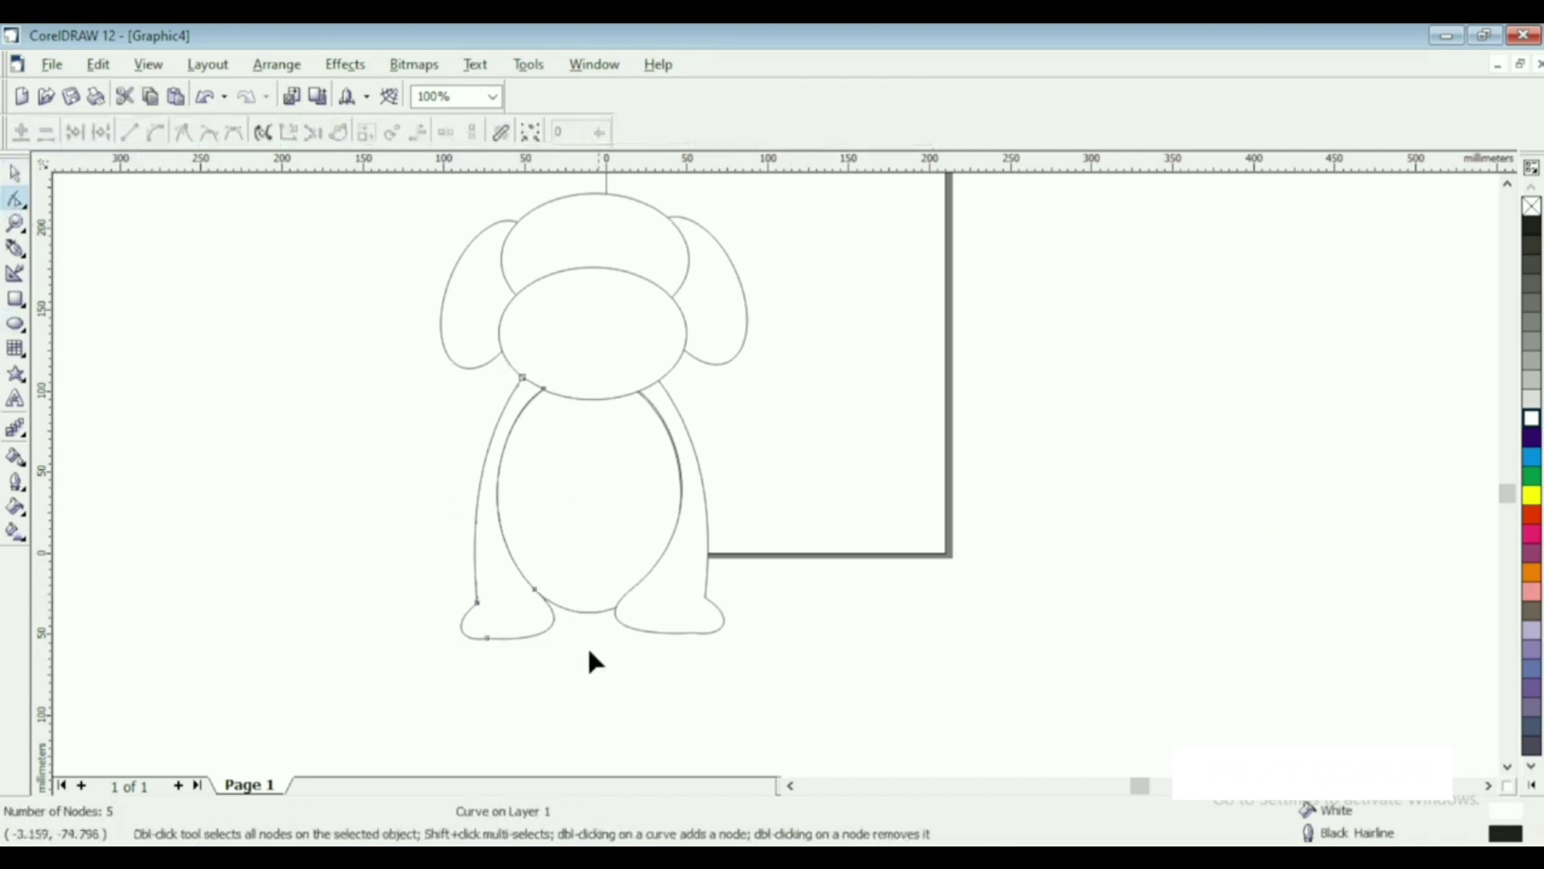
pyautogui.moveTo(535, 590); pyautogui.dragTo(551, 604)
pyautogui.click(507, 703)
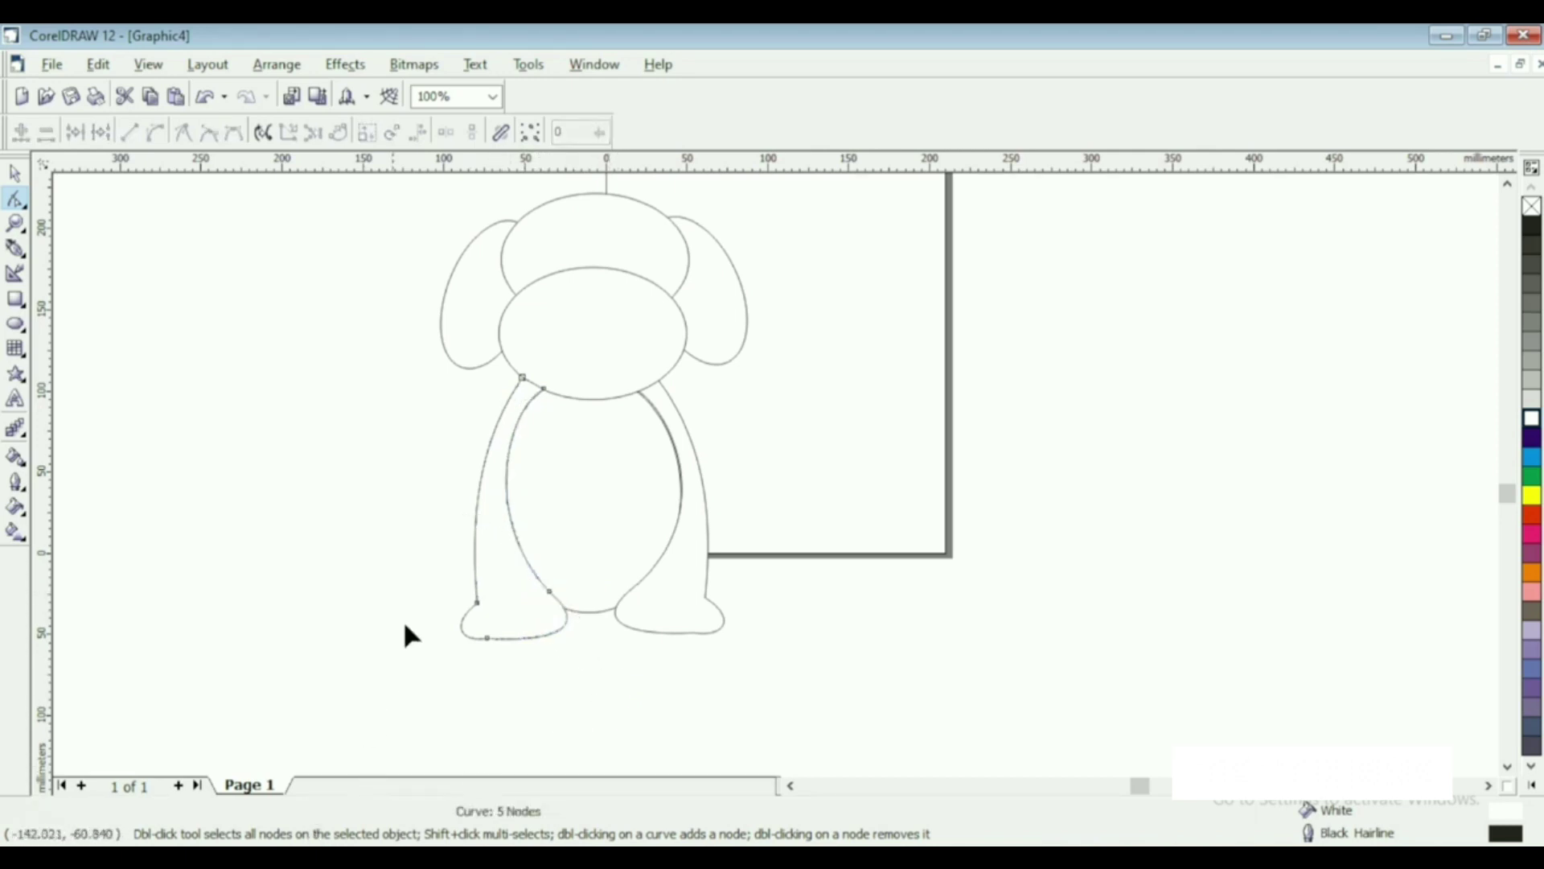
pyautogui.click(680, 495)
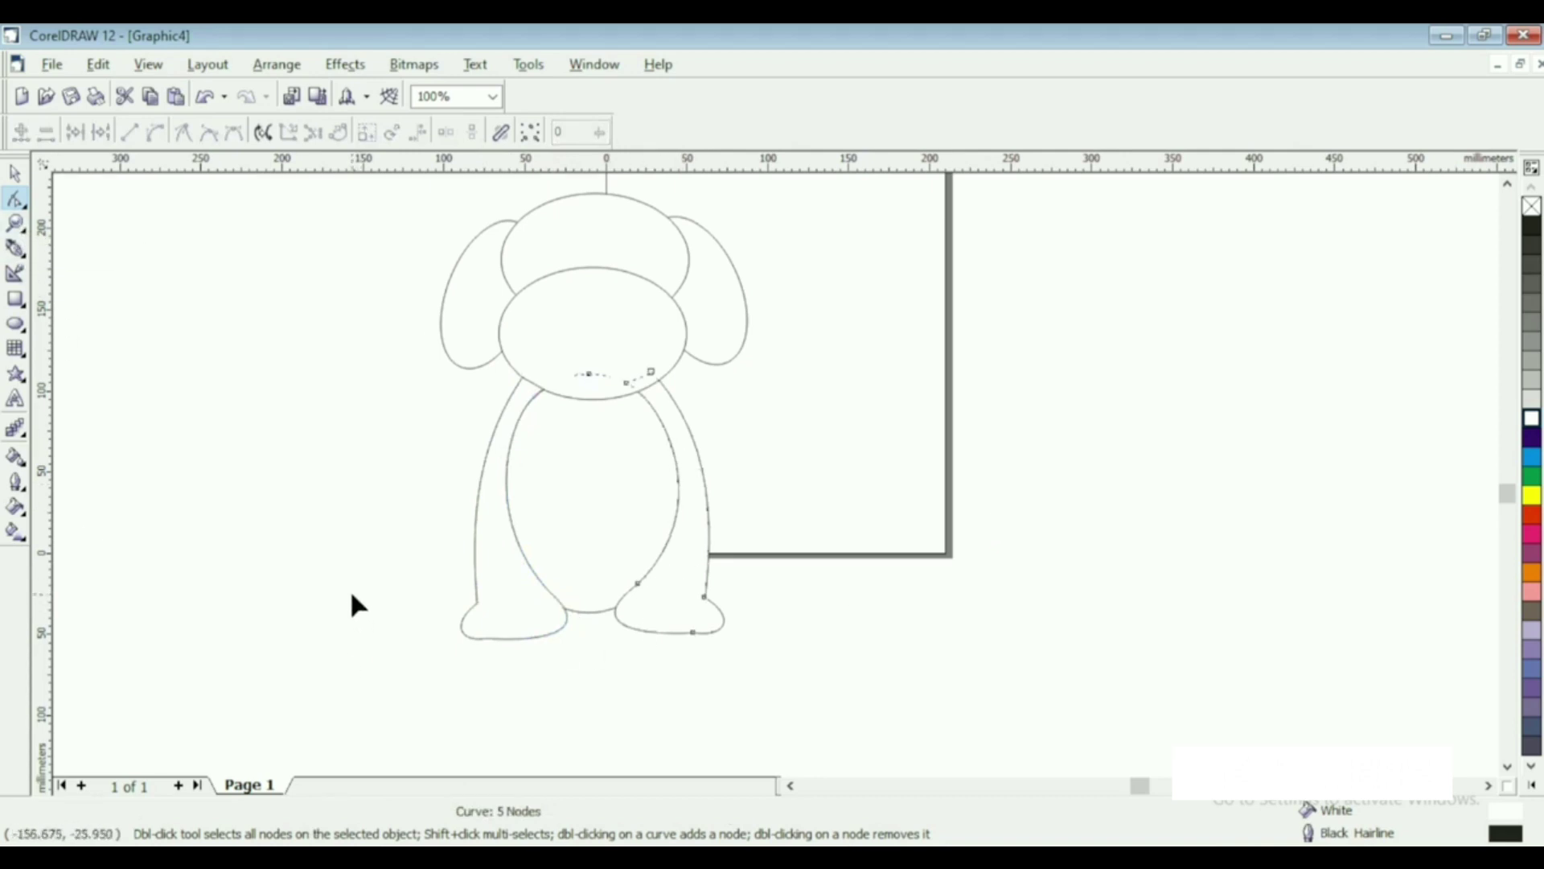
# - Draw a white-filled hind-leg ellipse about 105 × 61 mm around the left paw and send it behind the figure
pyautogui.click(15, 323)
pyautogui.moveTo(403, 547); pyautogui.dragTo(558, 655)
pyautogui.click(14, 178)
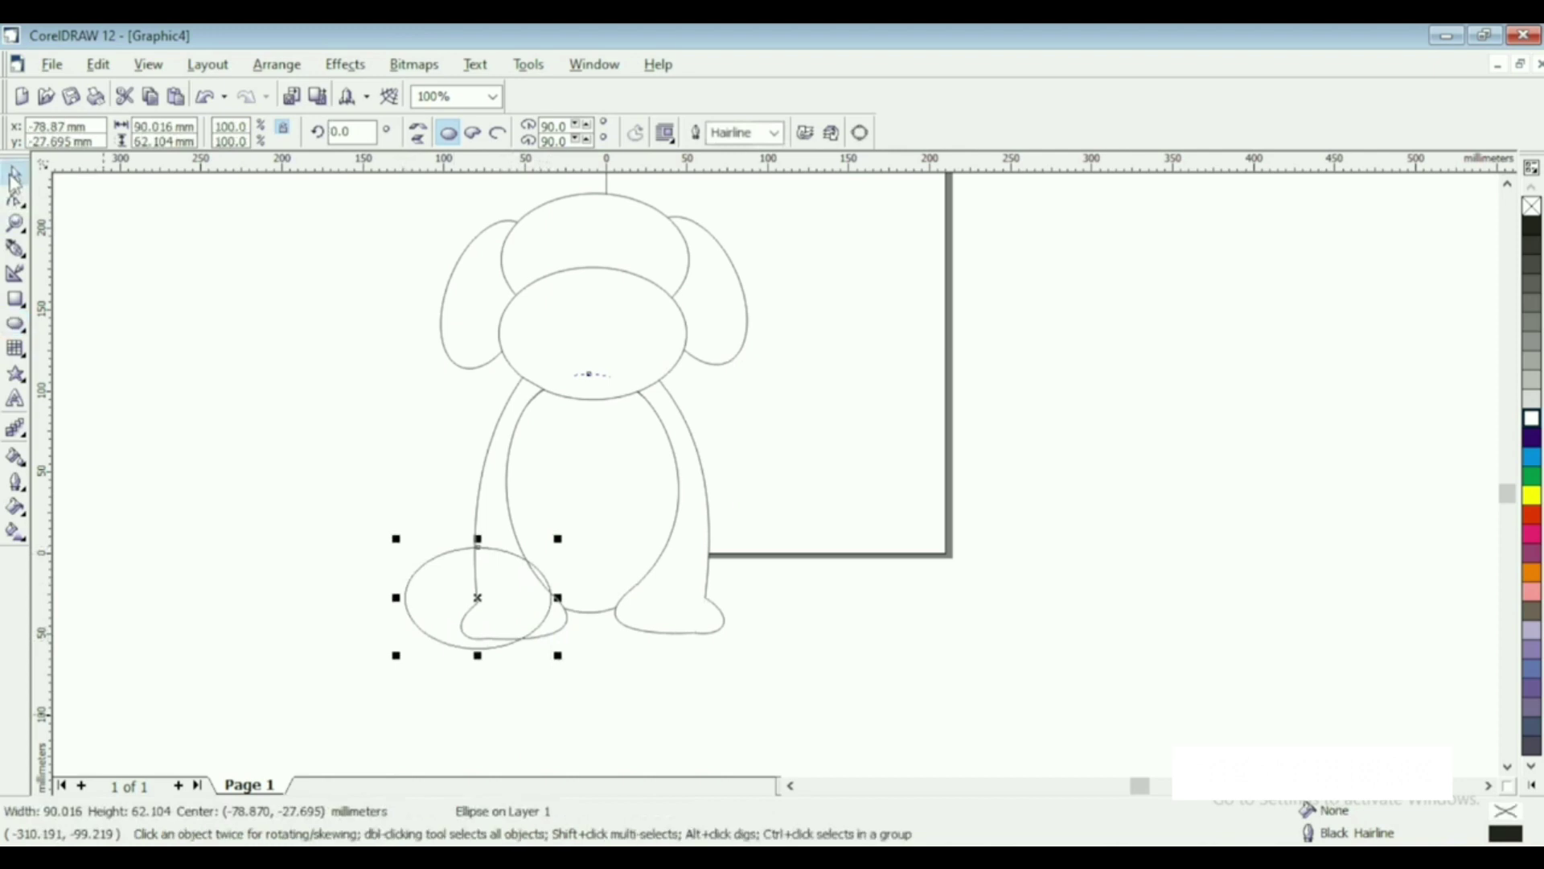
pyautogui.moveTo(502, 579); pyautogui.dragTo(516, 570)
pyautogui.moveTo(413, 586); pyautogui.dragTo(391, 533)
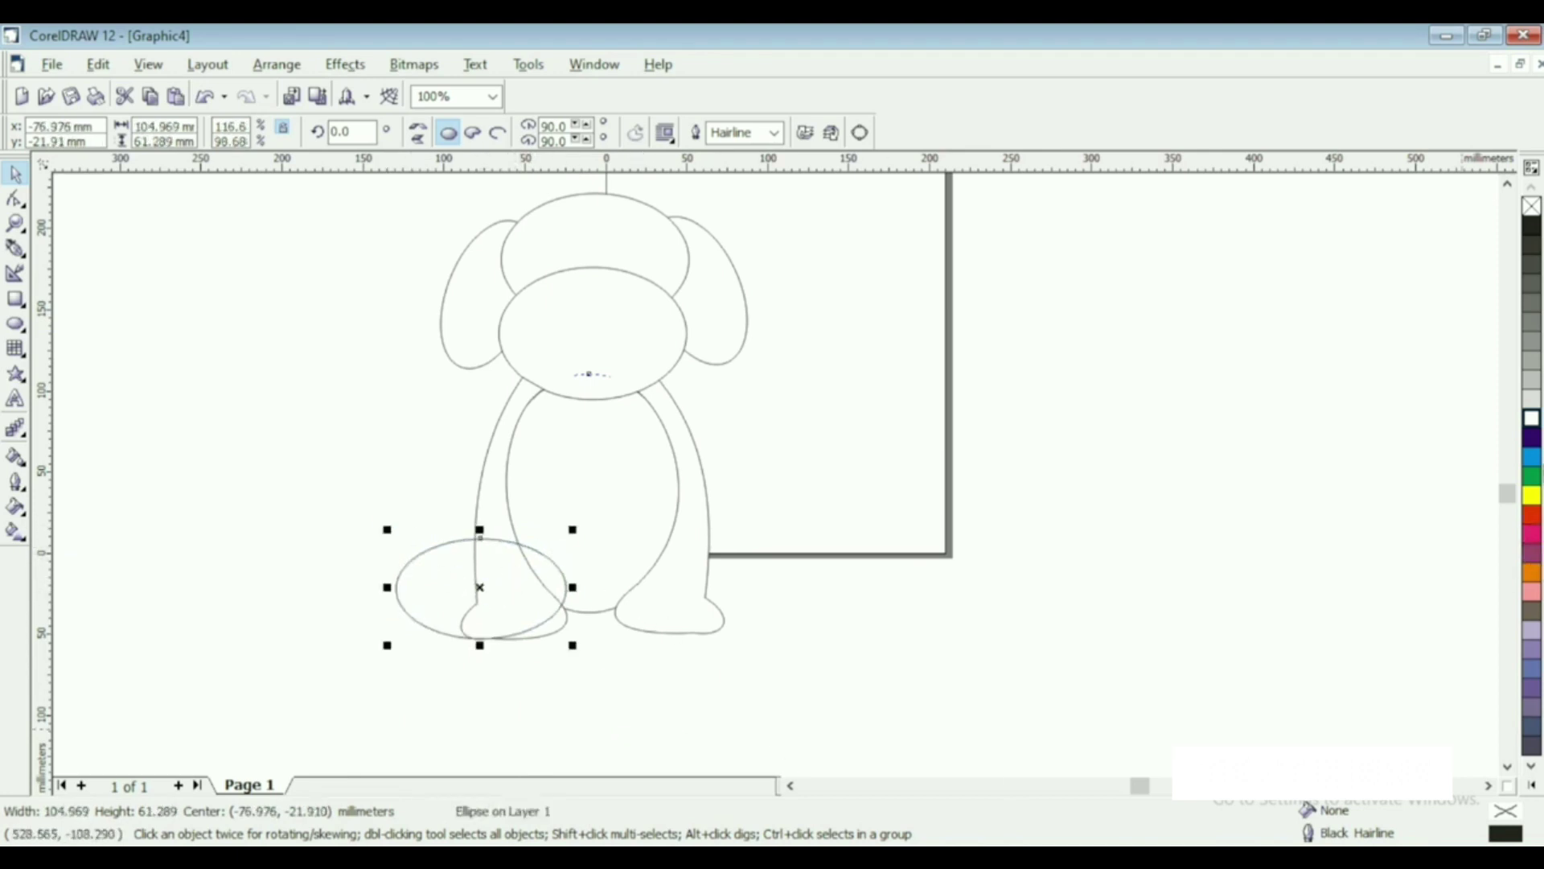
pyautogui.click(1535, 419)
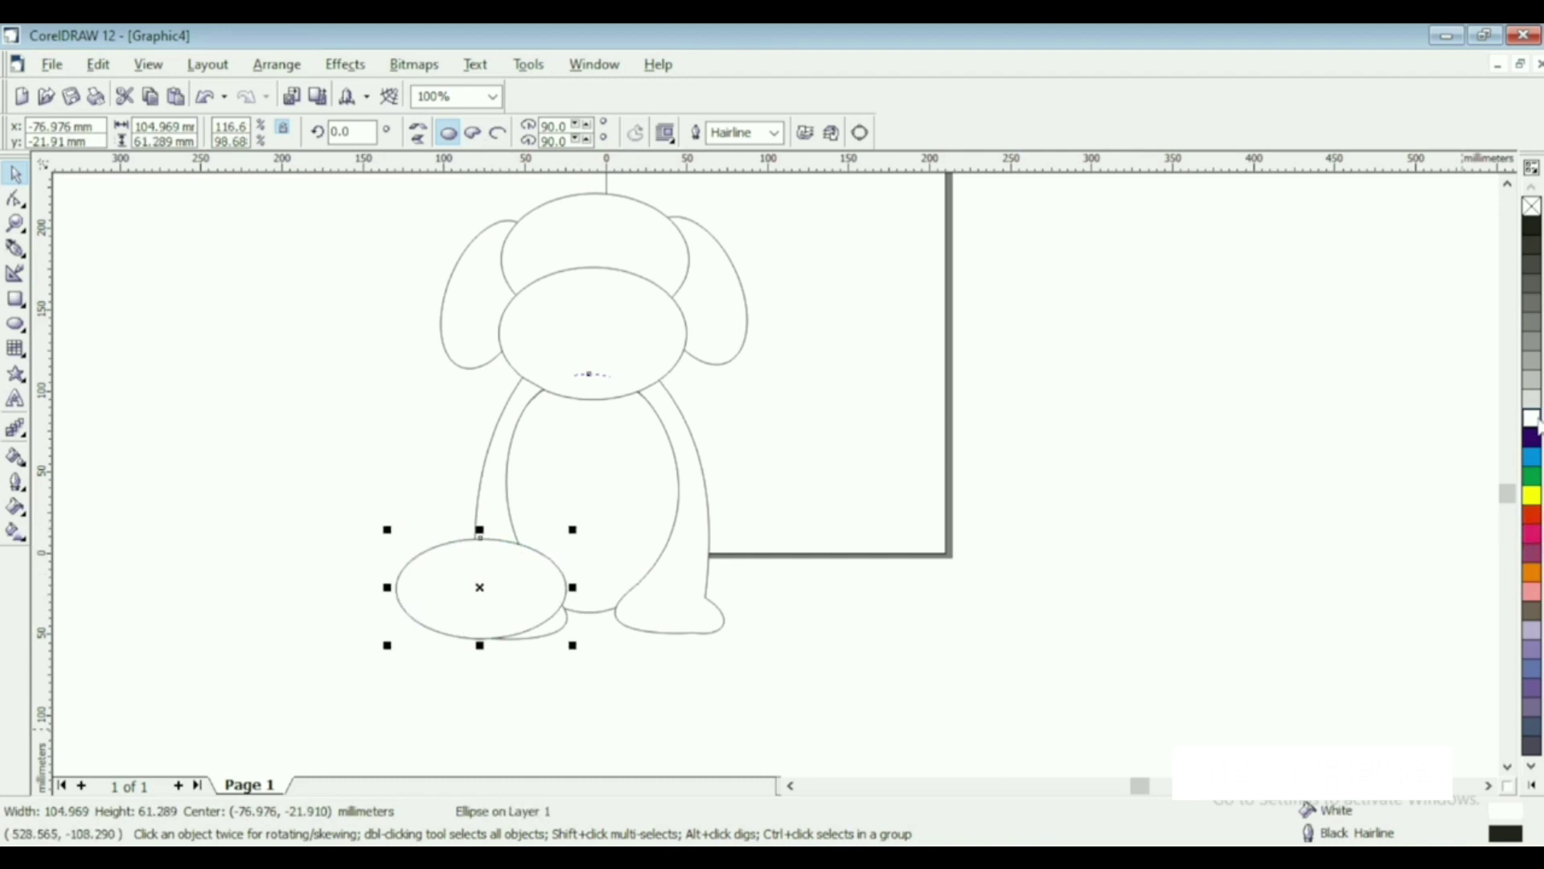
pyautogui.hotkey('ctrl', 'pagedown')
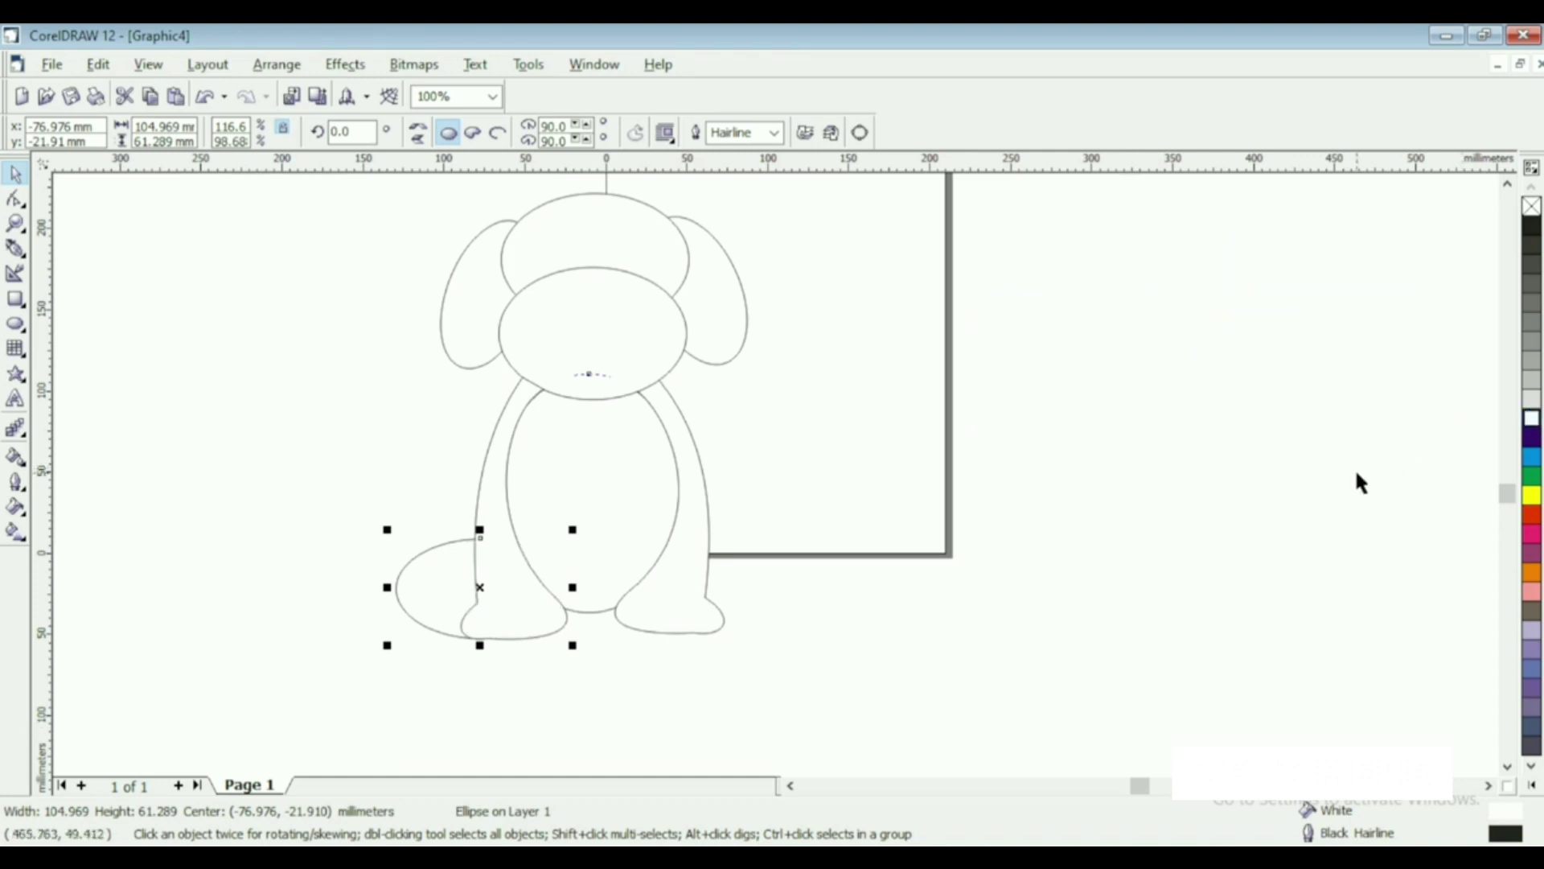
# - Place a copy of the hind-leg ellipse around the right paw and send it behind the figure
pyautogui.click(441, 577)
pyautogui.moveTo(441, 576); pyautogui.dragTo(663, 574)
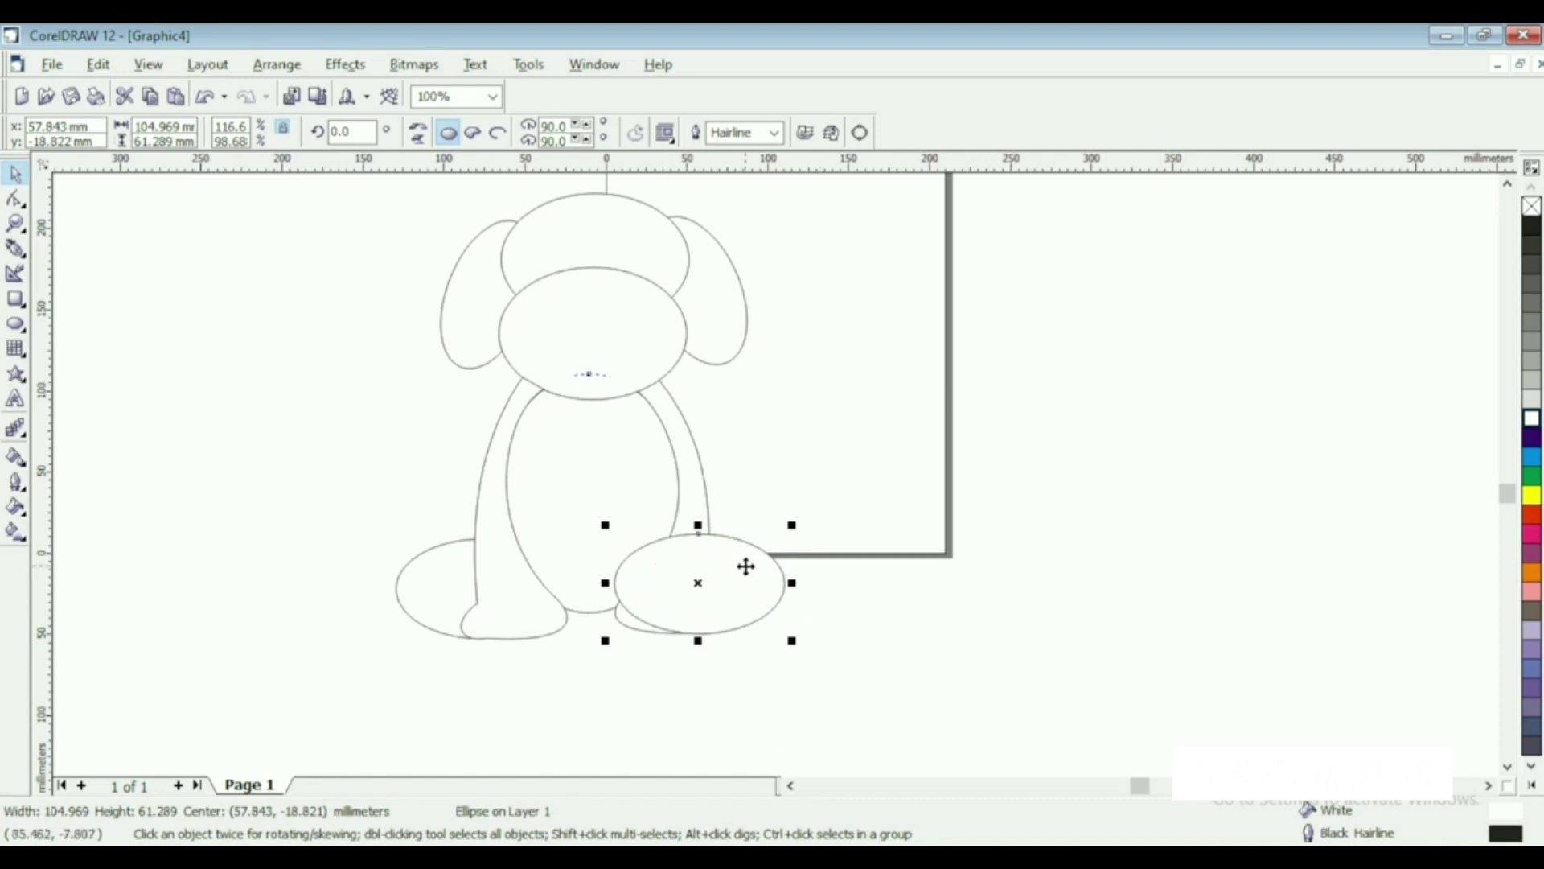
pyautogui.hotkey('shift', 'pagedown')
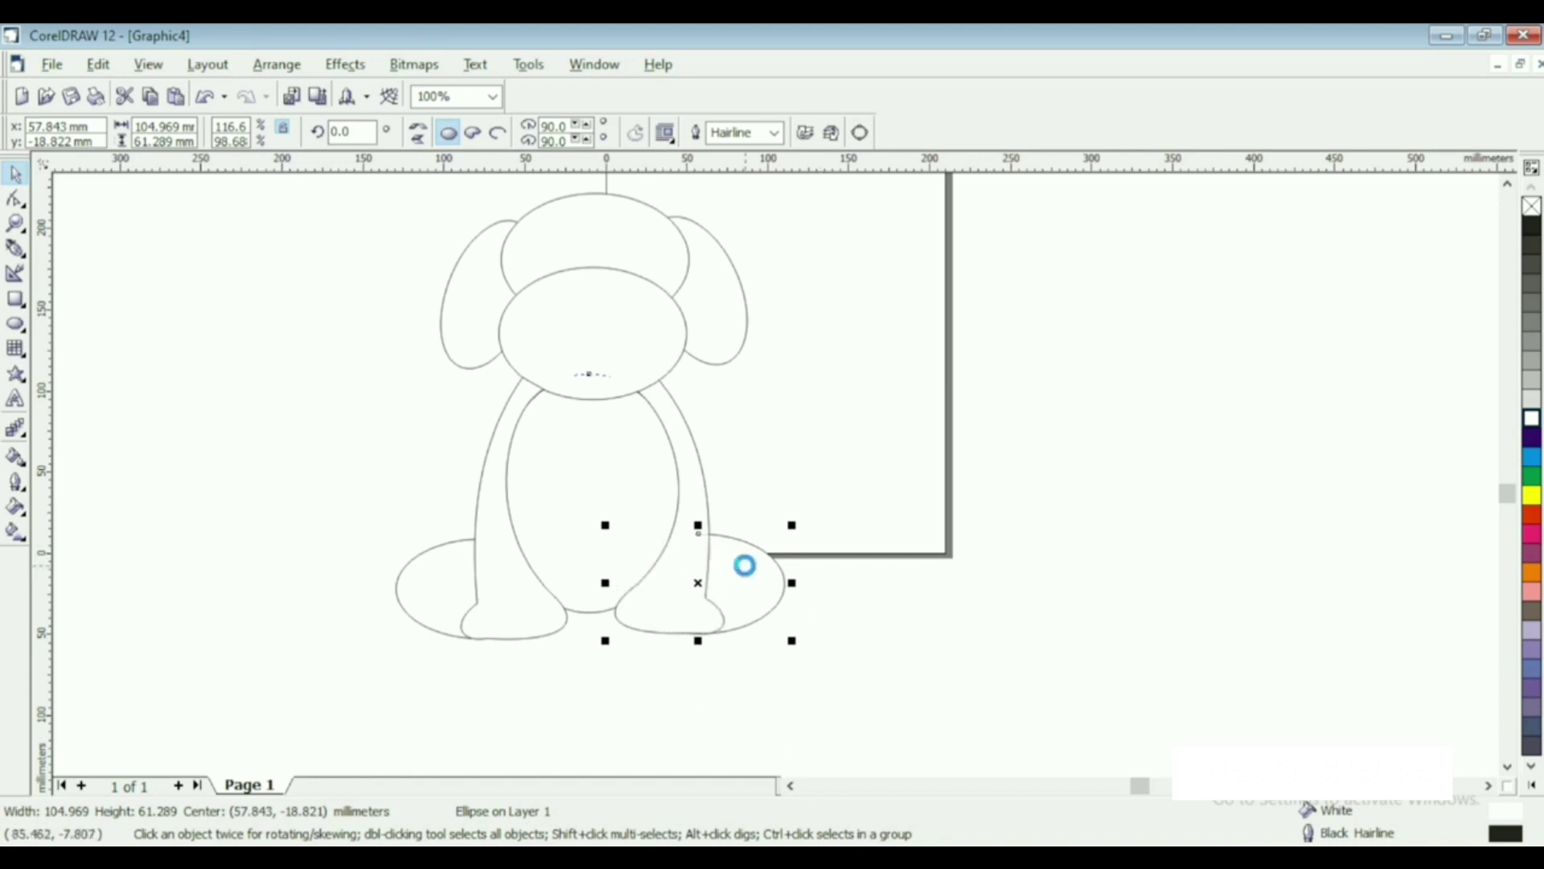
pyautogui.click(901, 500)
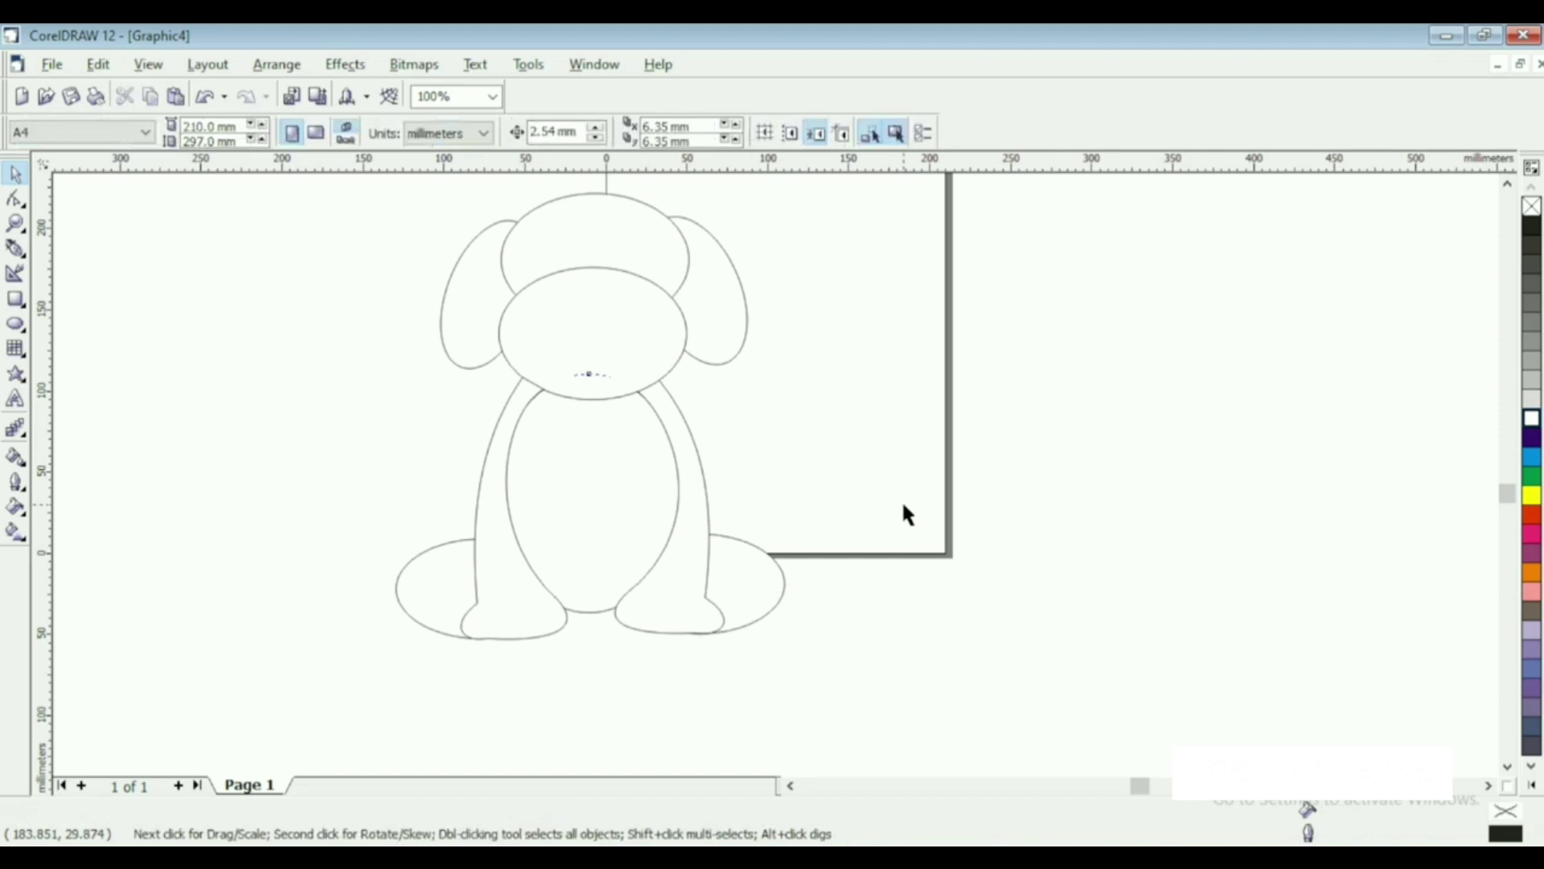
# - Draw a closed three-node pen shape about 30 × 86 mm for the tail, rising from the right hind leg
pyautogui.click(15, 251)
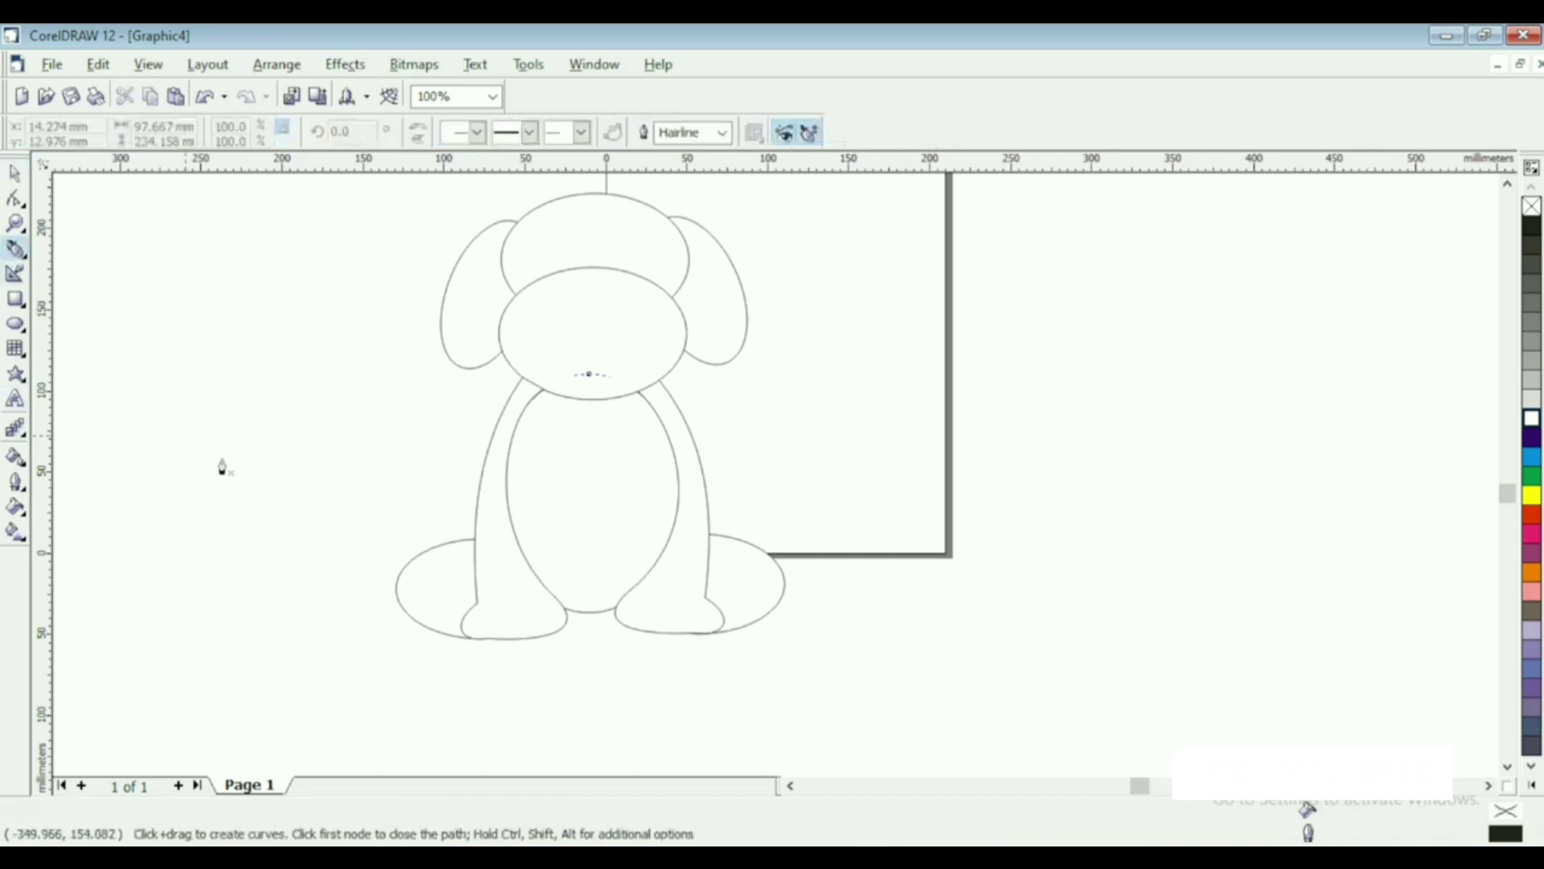
pyautogui.click(747, 419)
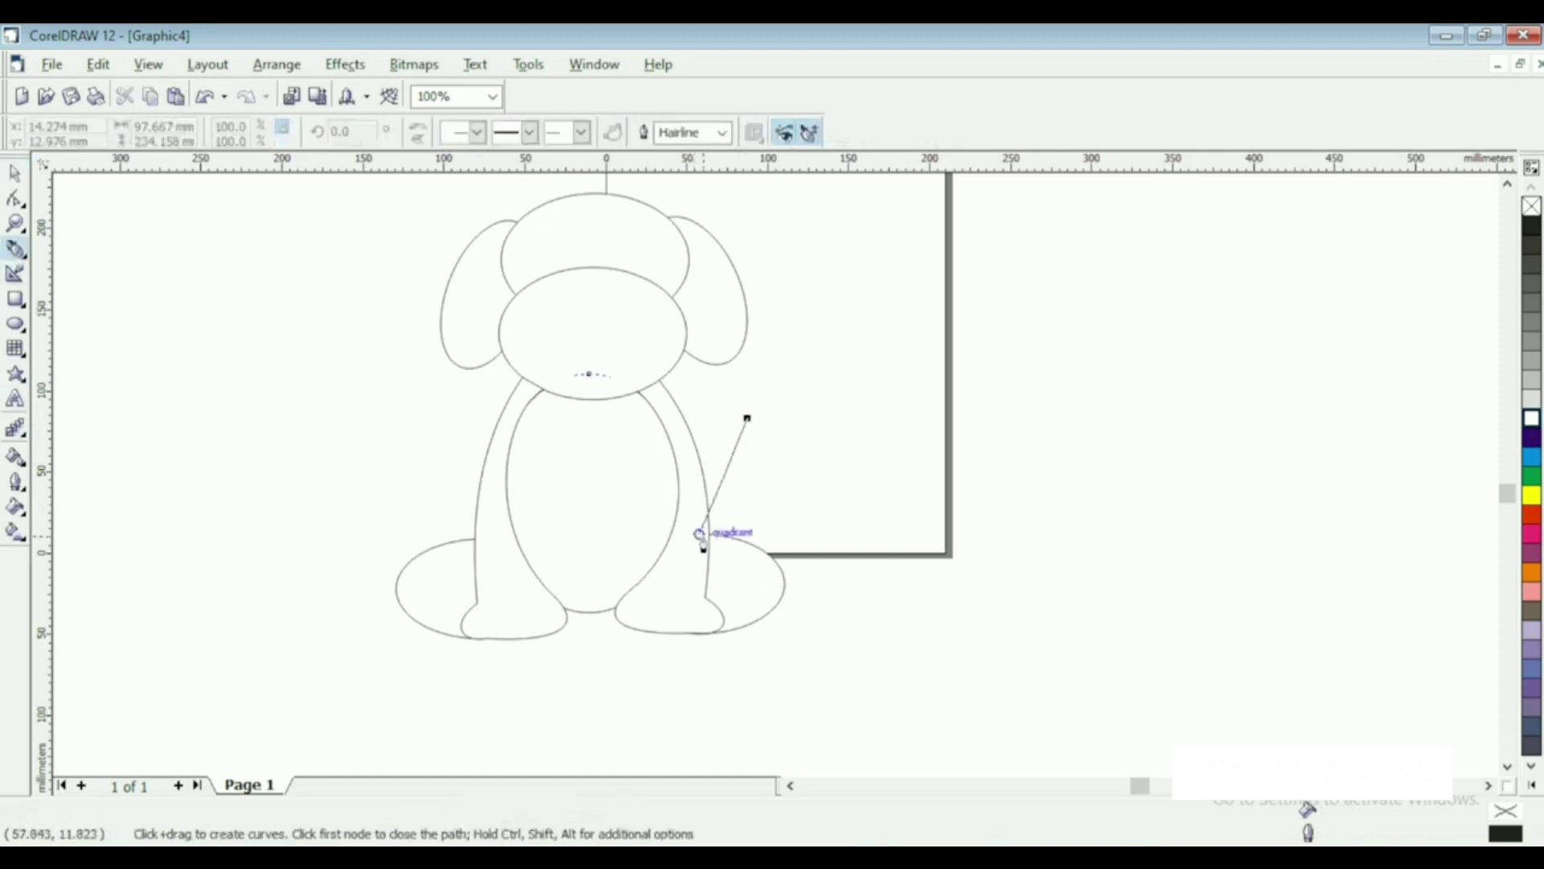
pyautogui.click(699, 534)
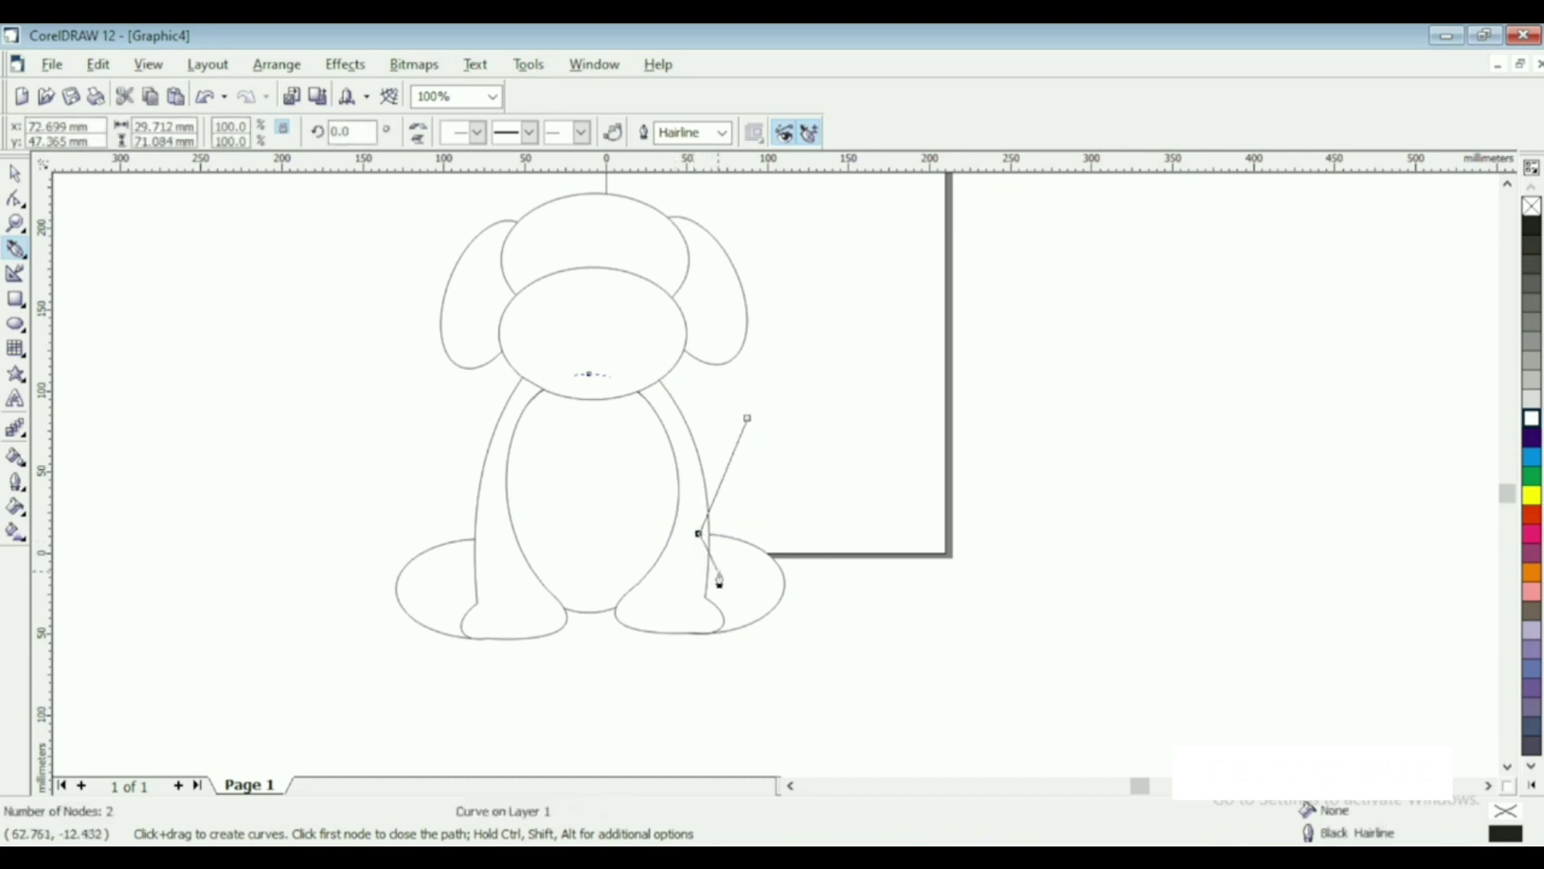
pyautogui.click(734, 557)
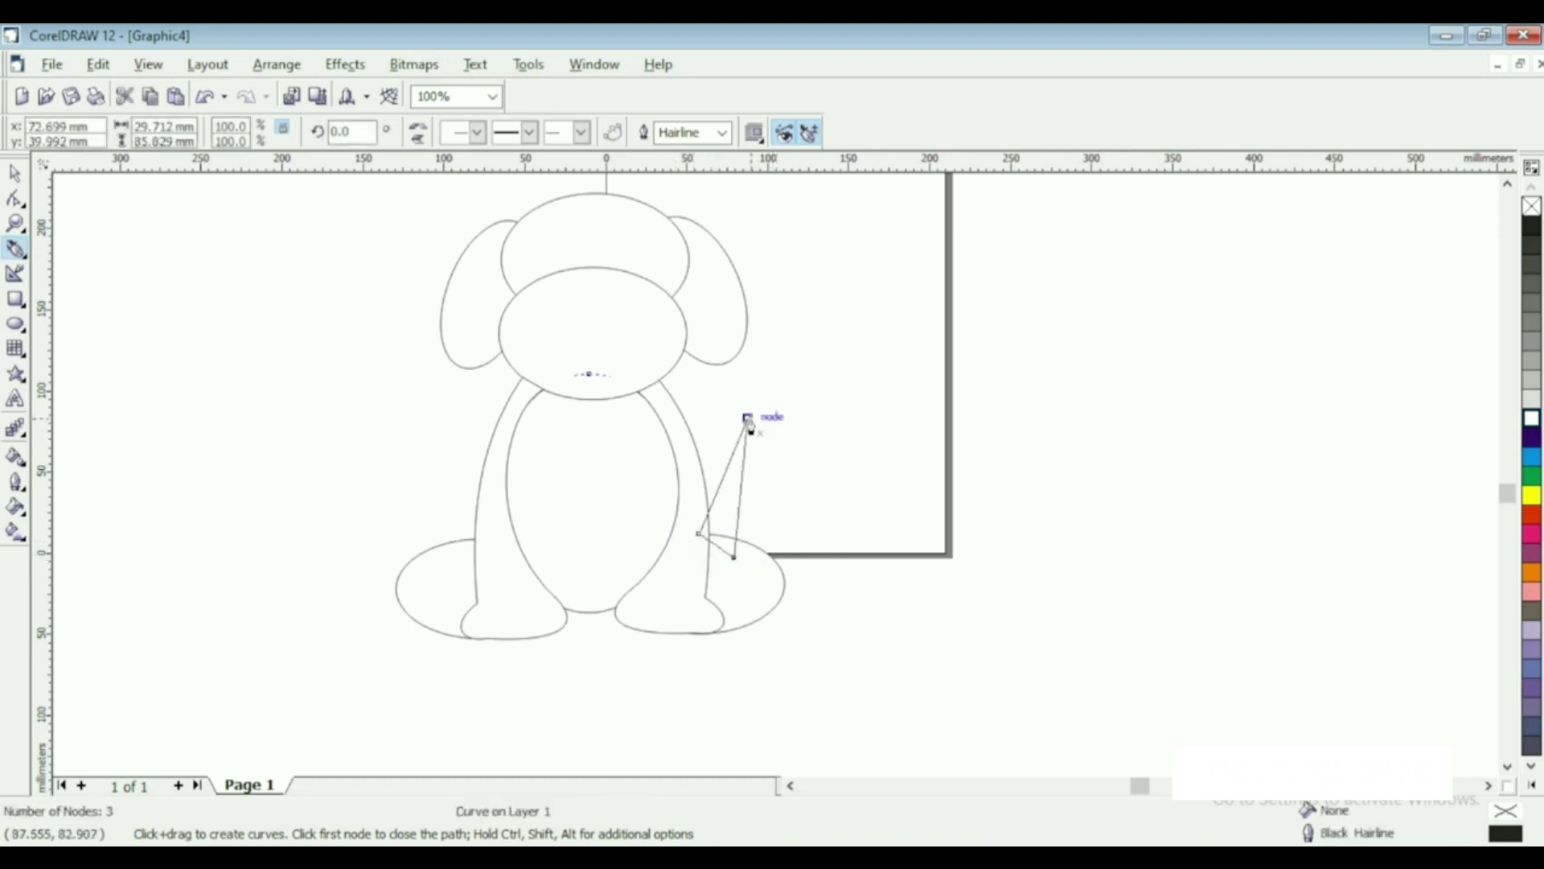
pyautogui.click(748, 418)
# - Convert the tail's two long sides to curves and bend both outward into a pointed crescent
pyautogui.click(15, 197)
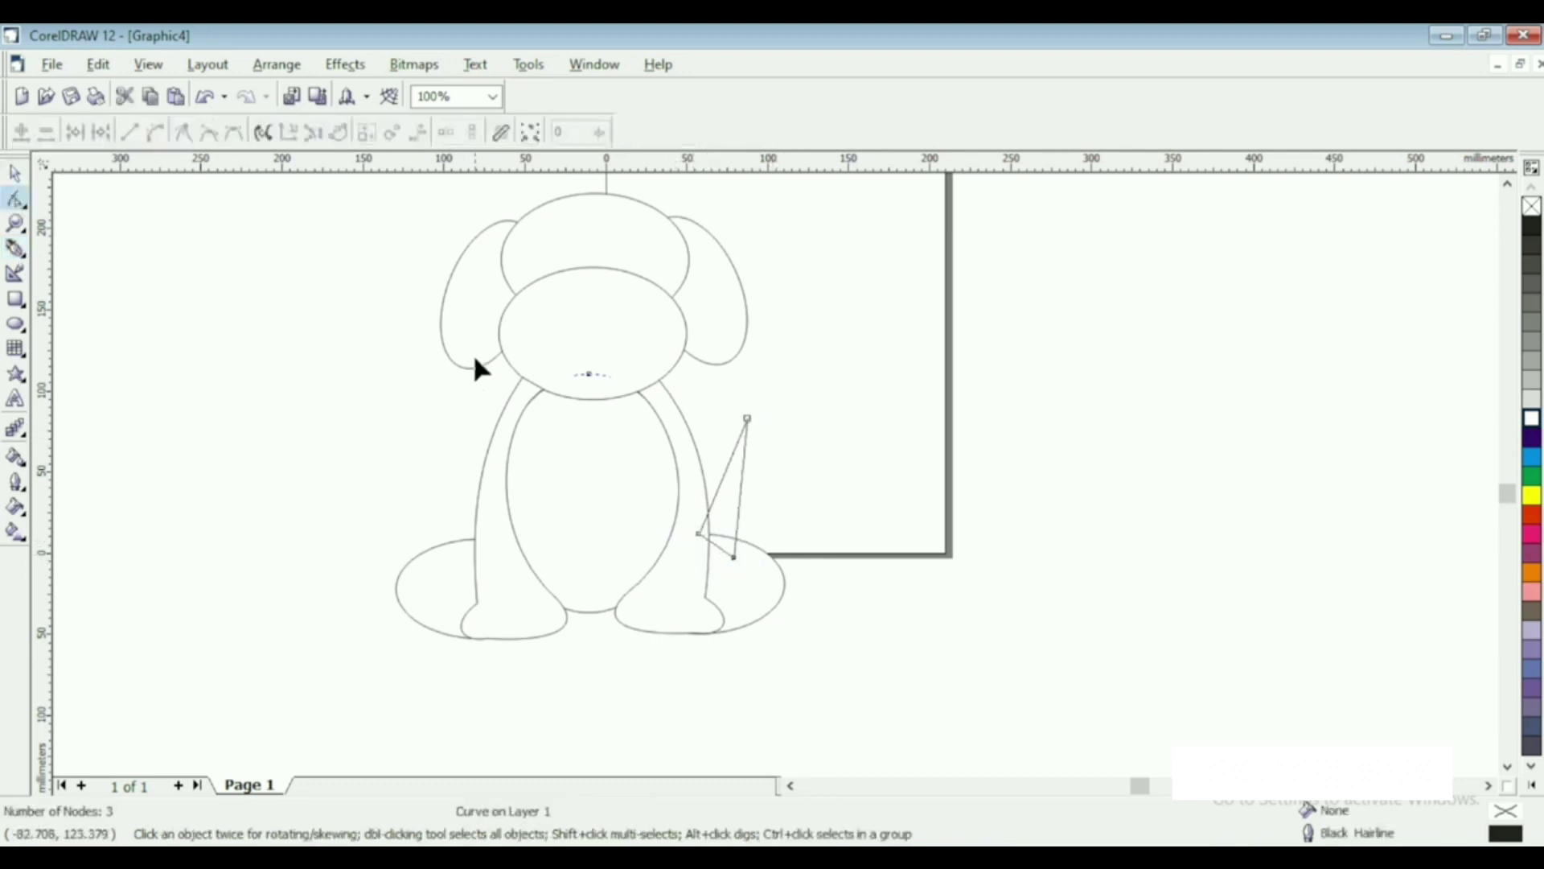
pyautogui.rightClick(741, 487)
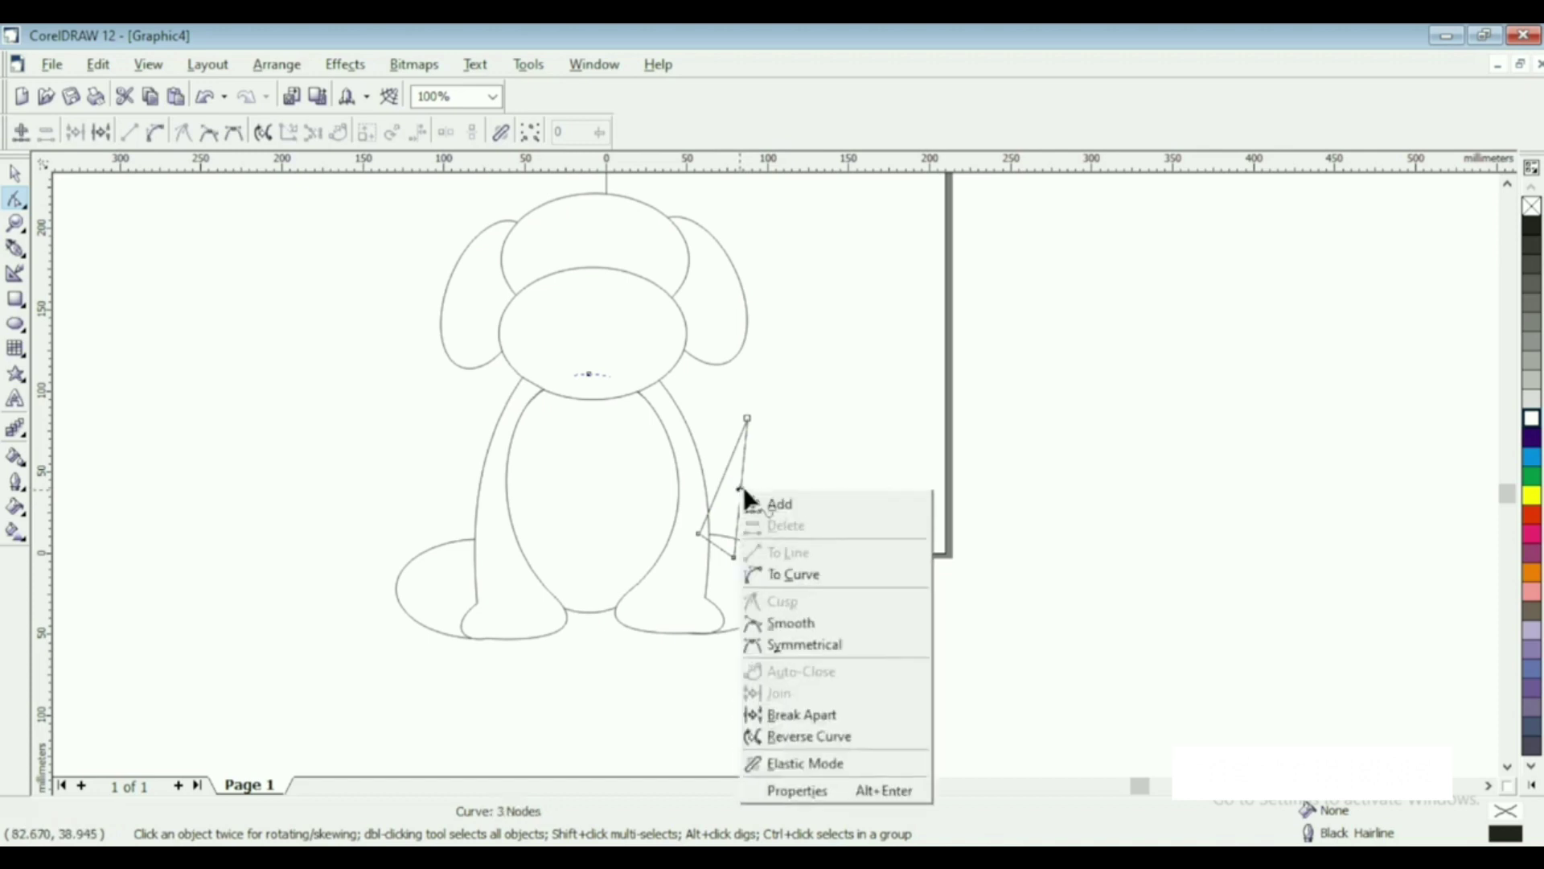
pyautogui.click(794, 574)
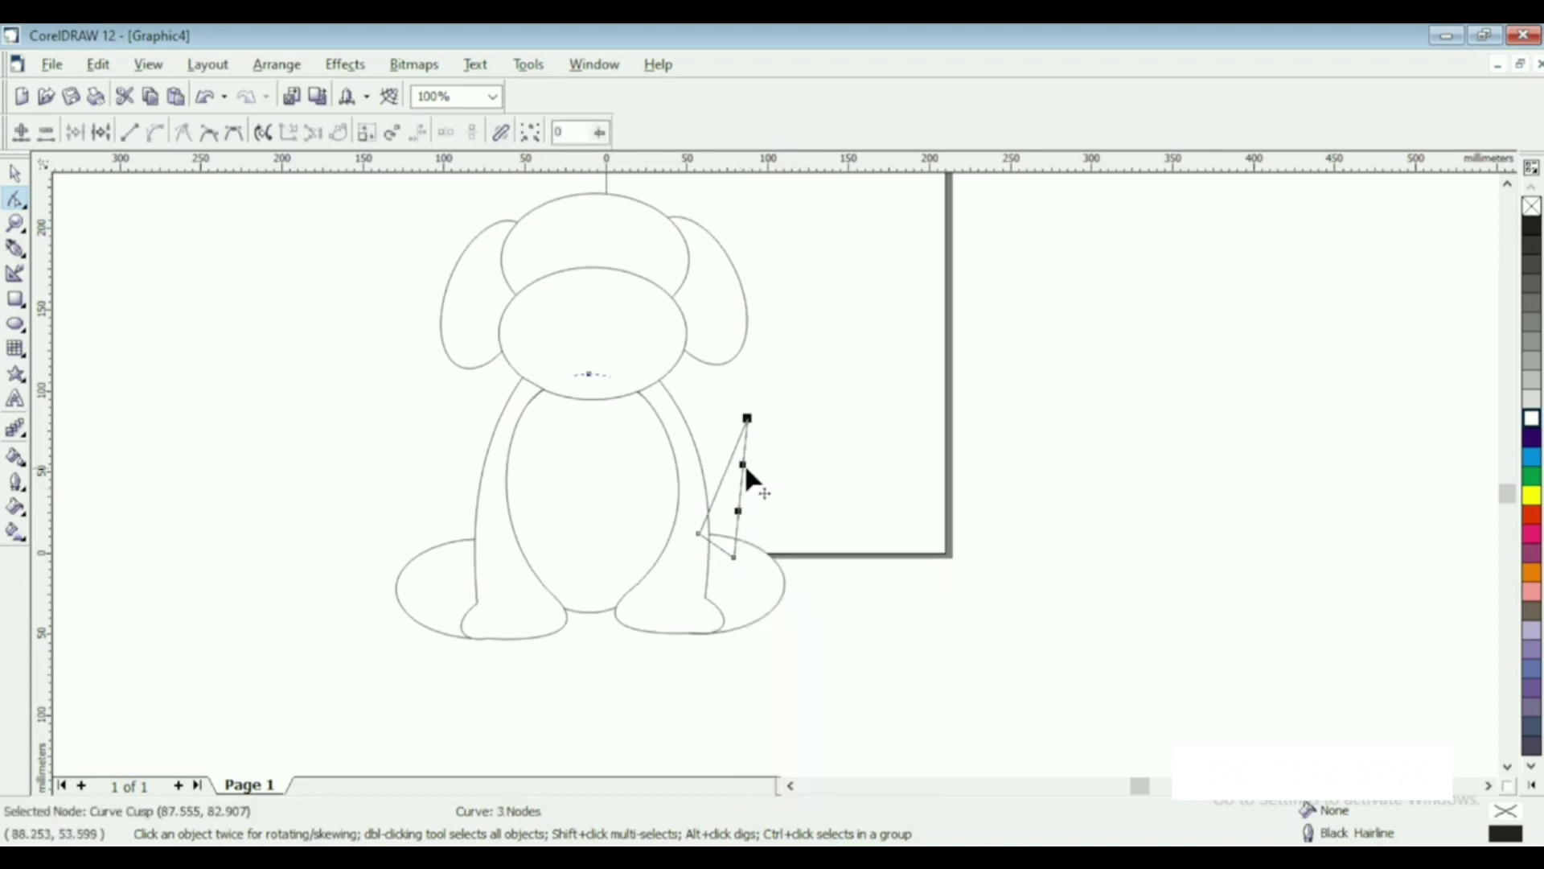
pyautogui.moveTo(743, 464); pyautogui.dragTo(734, 520)
pyautogui.rightClick(720, 494)
pyautogui.click(768, 570)
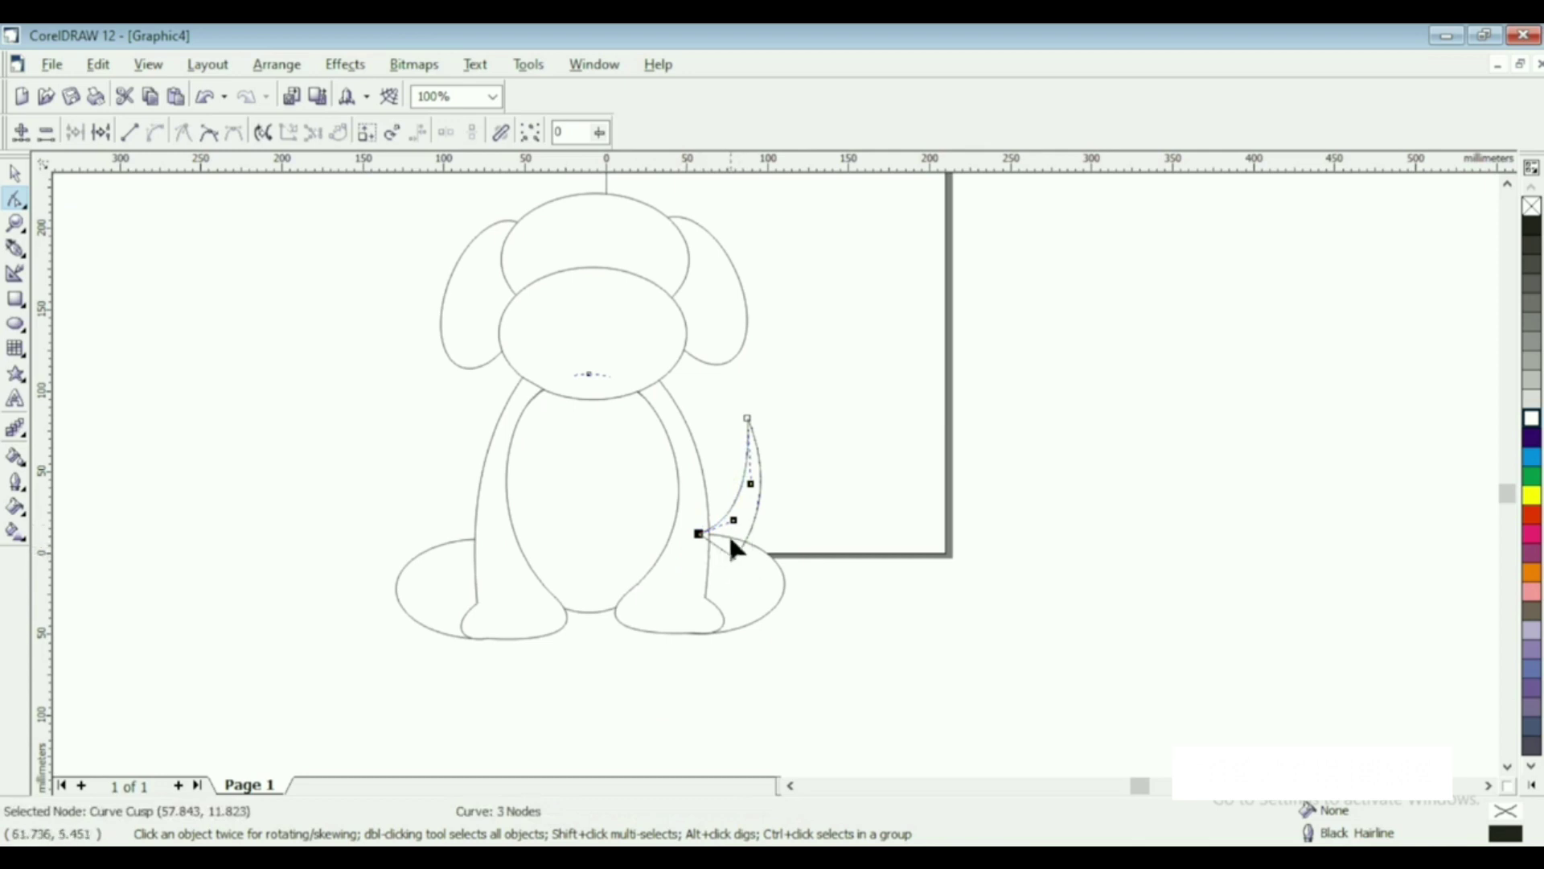
# - Shift the tail slightly toward the body, fill it white and place it behind the right arm and hind leg
pyautogui.click(15, 173)
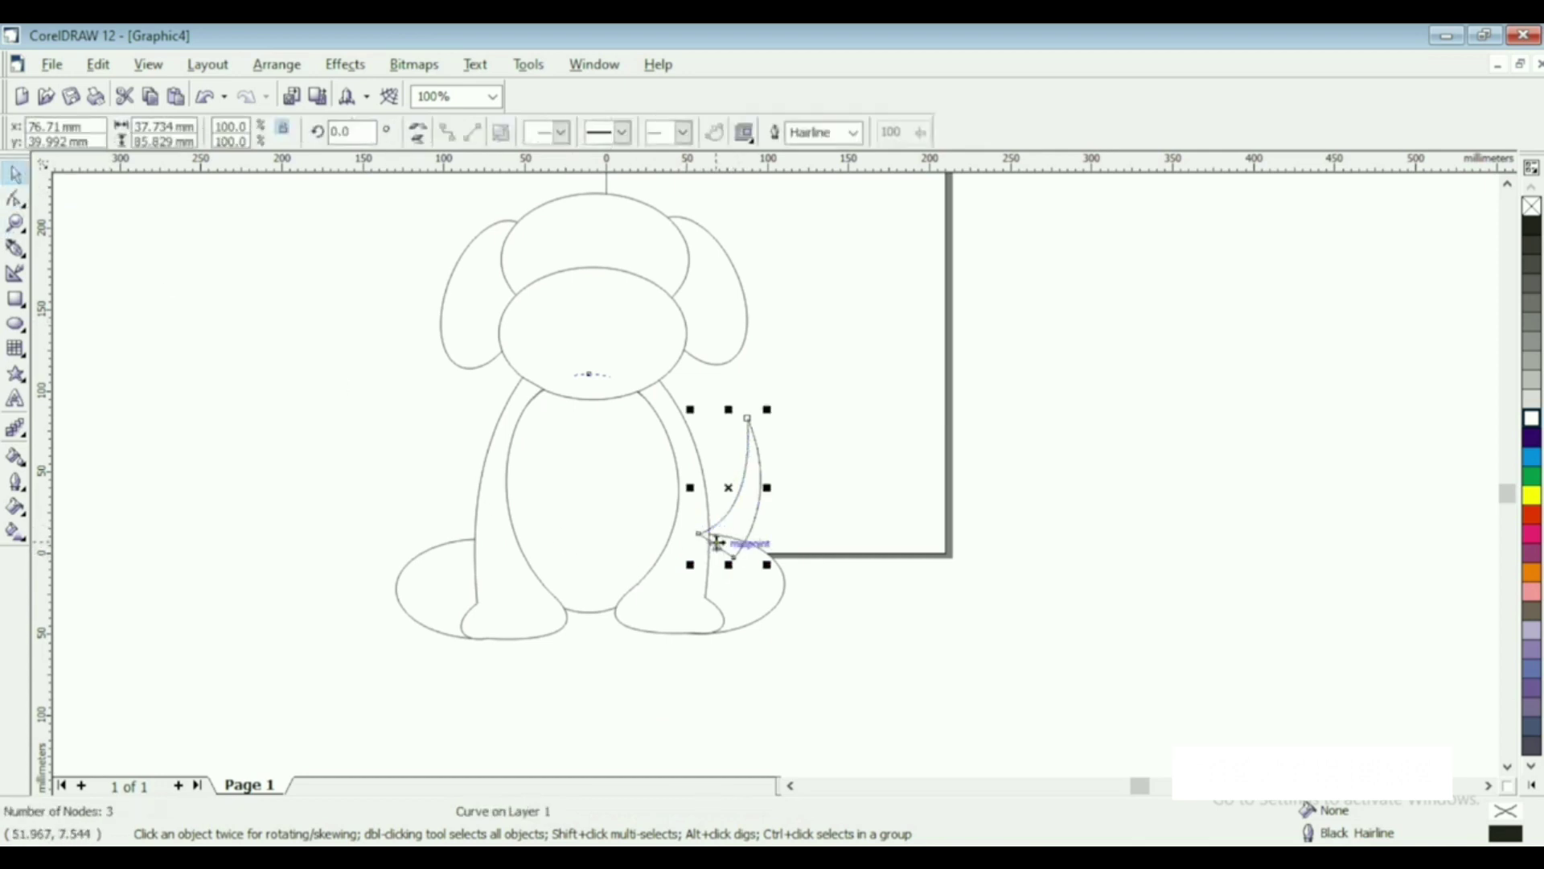
pyautogui.moveTo(734, 533); pyautogui.dragTo(728, 529)
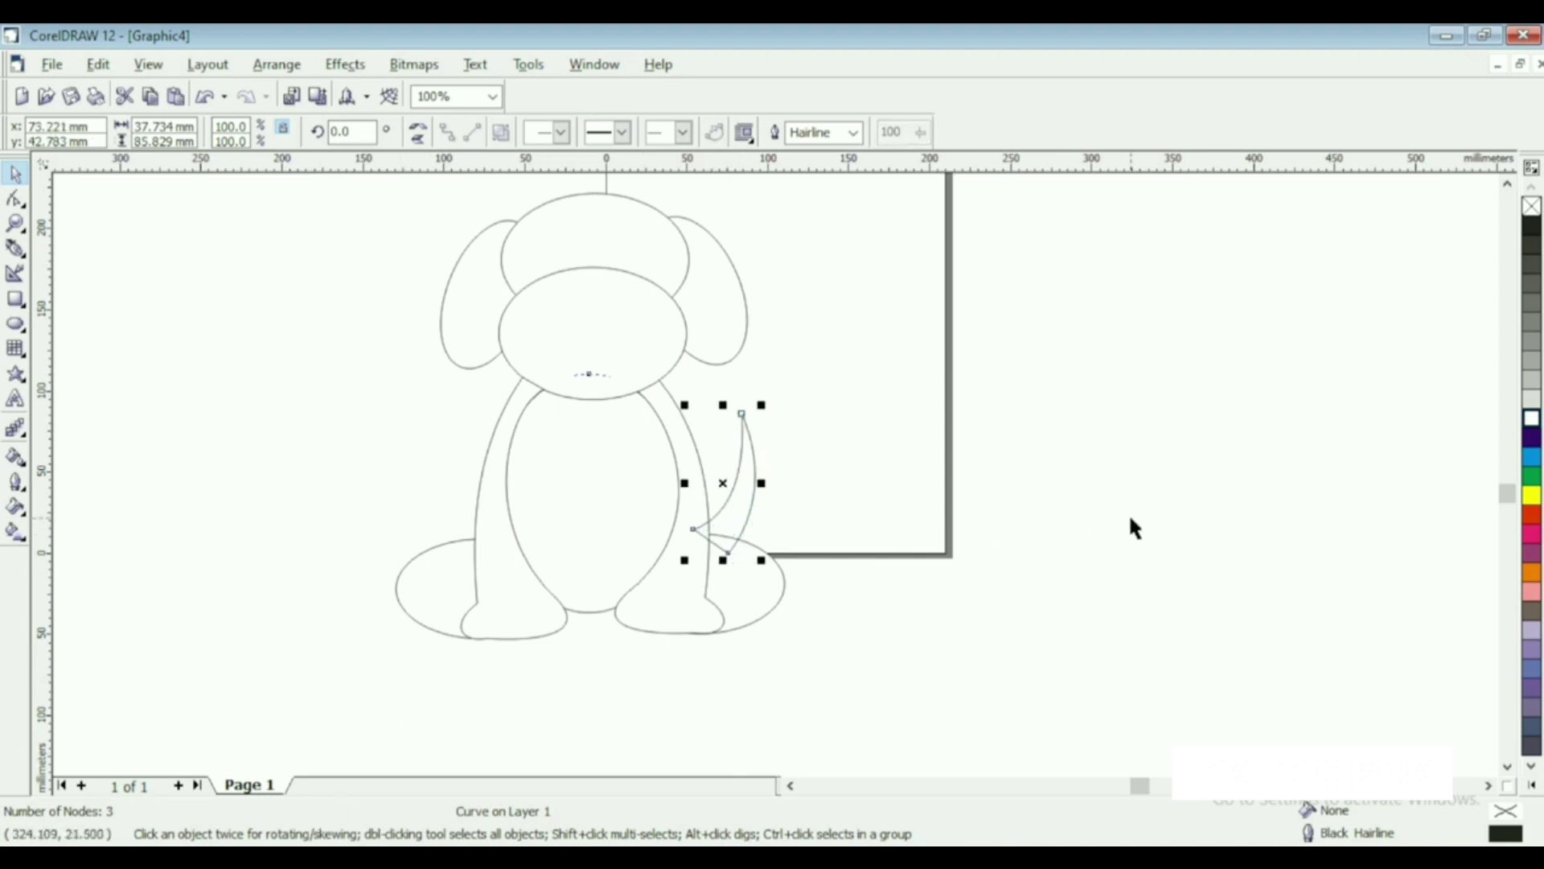
pyautogui.click(1533, 416)
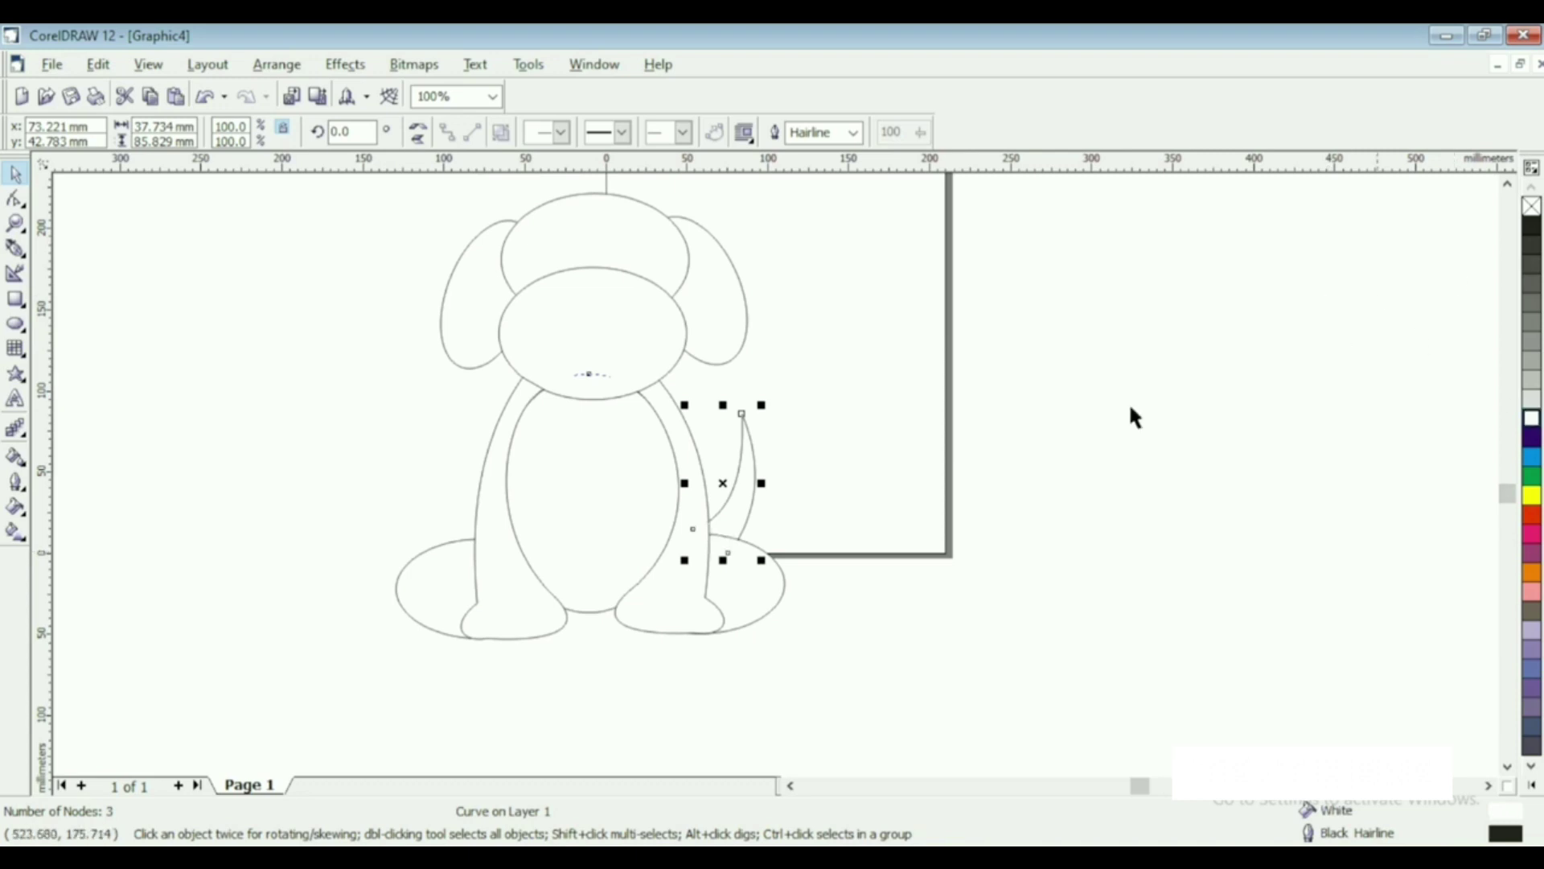
pyautogui.click(1006, 463)
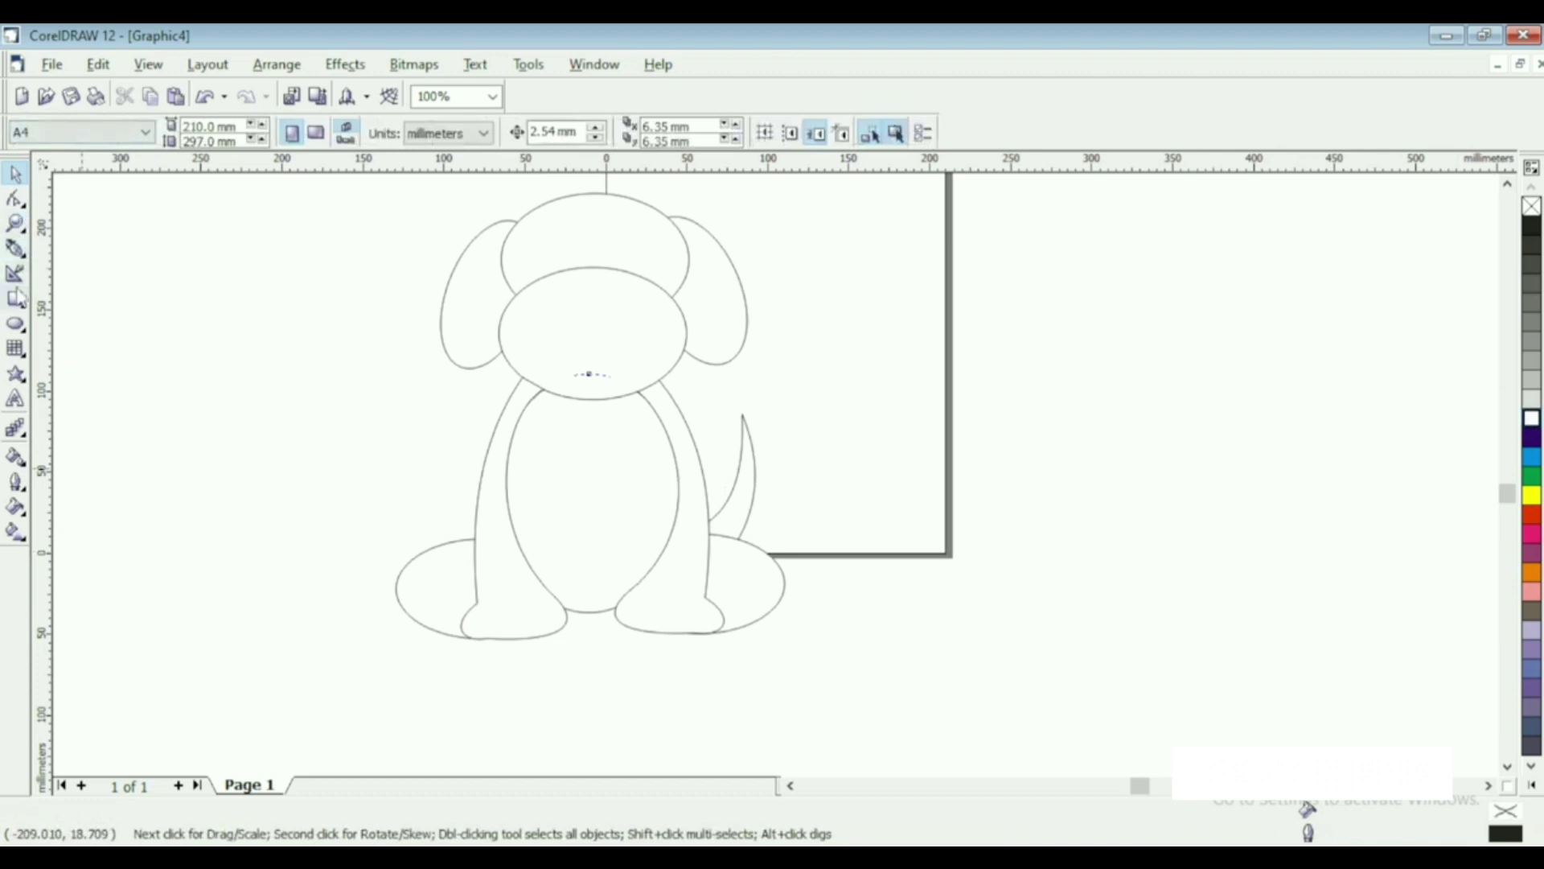
# - Draw an upright ellipse about 13 × 21 mm on the left half of the upper head for the eye
pyautogui.click(15, 325)
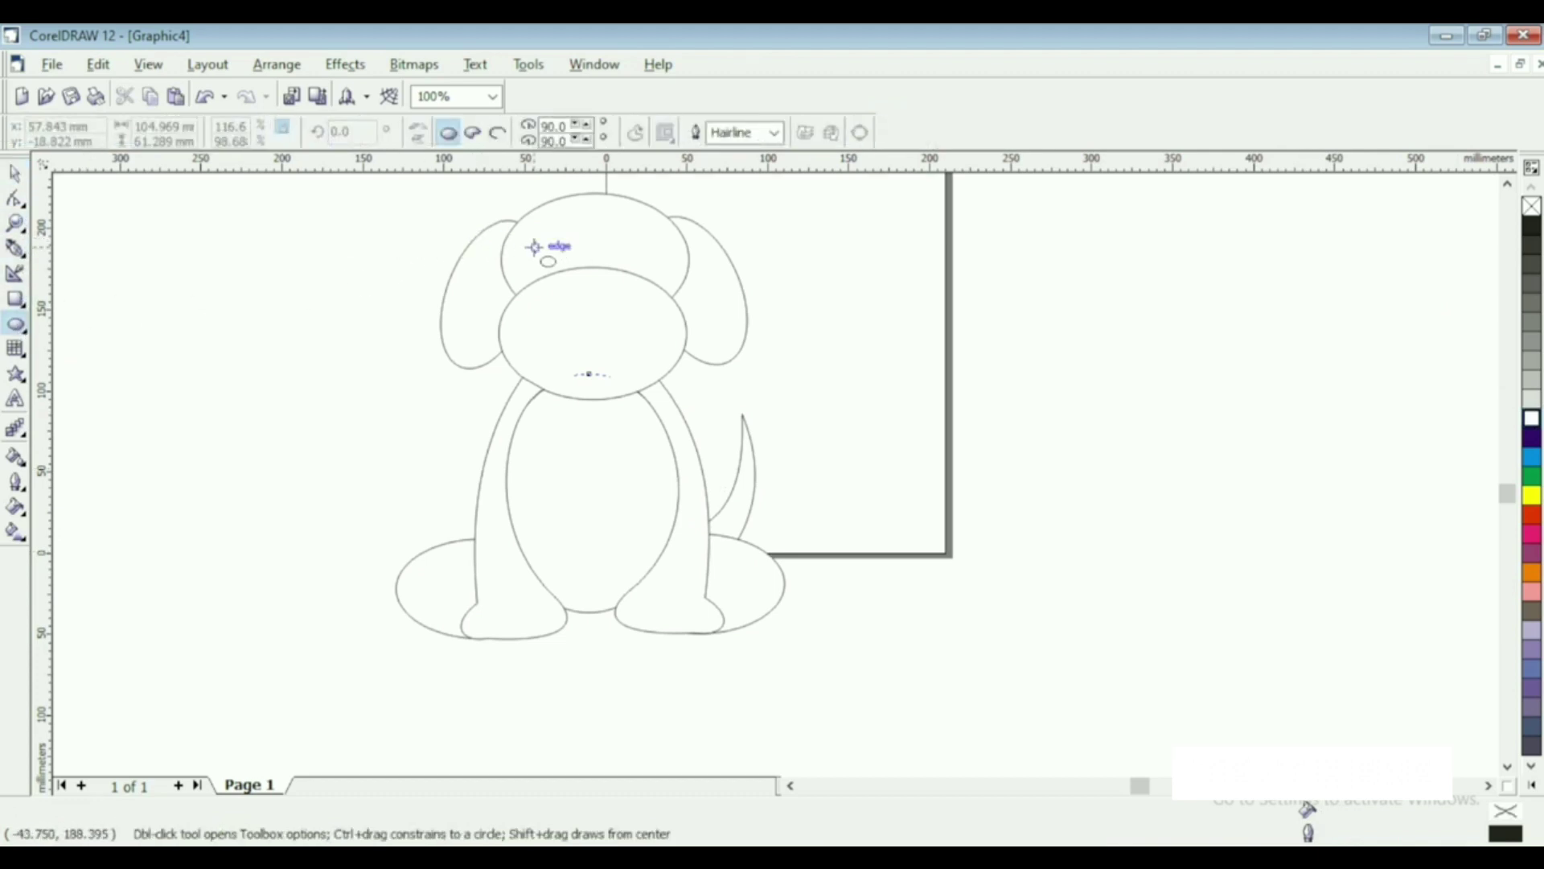
pyautogui.moveTo(538, 246)
pyautogui.mouseDown()
pyautogui.moveTo(560, 280)
pyautogui.moveTo(541, 252)
pyautogui.moveTo(555, 245)
pyautogui.mouseUp()
pyautogui.press('space')
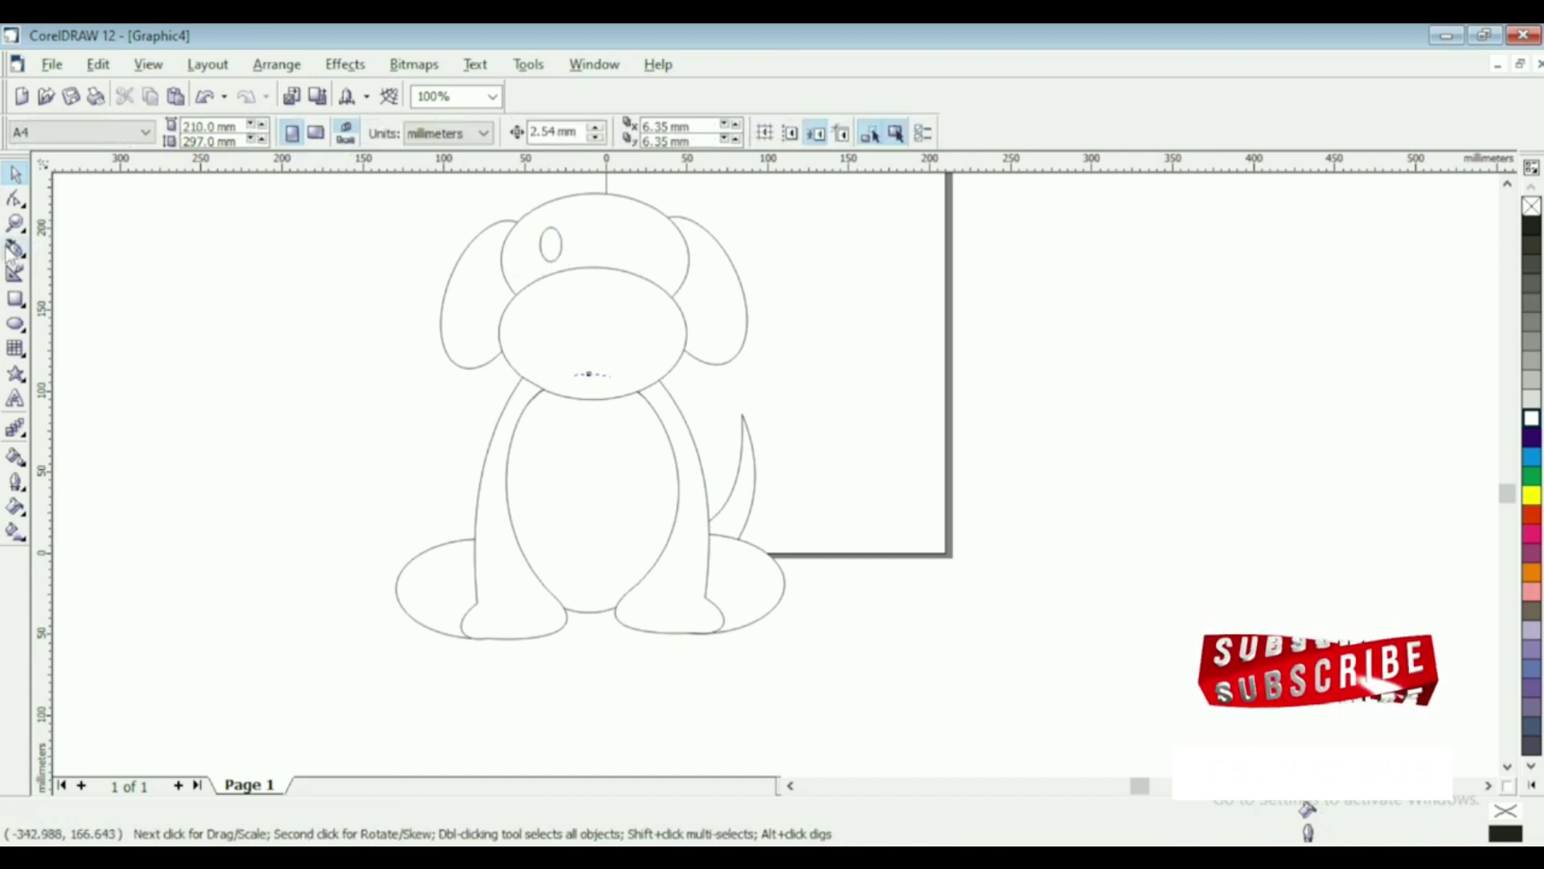
# - Draw a nearly horizontal pen line about 32 mm long just above the left eye
pyautogui.click(14, 249)
pyautogui.click(526, 227)
pyautogui.click(564, 231)
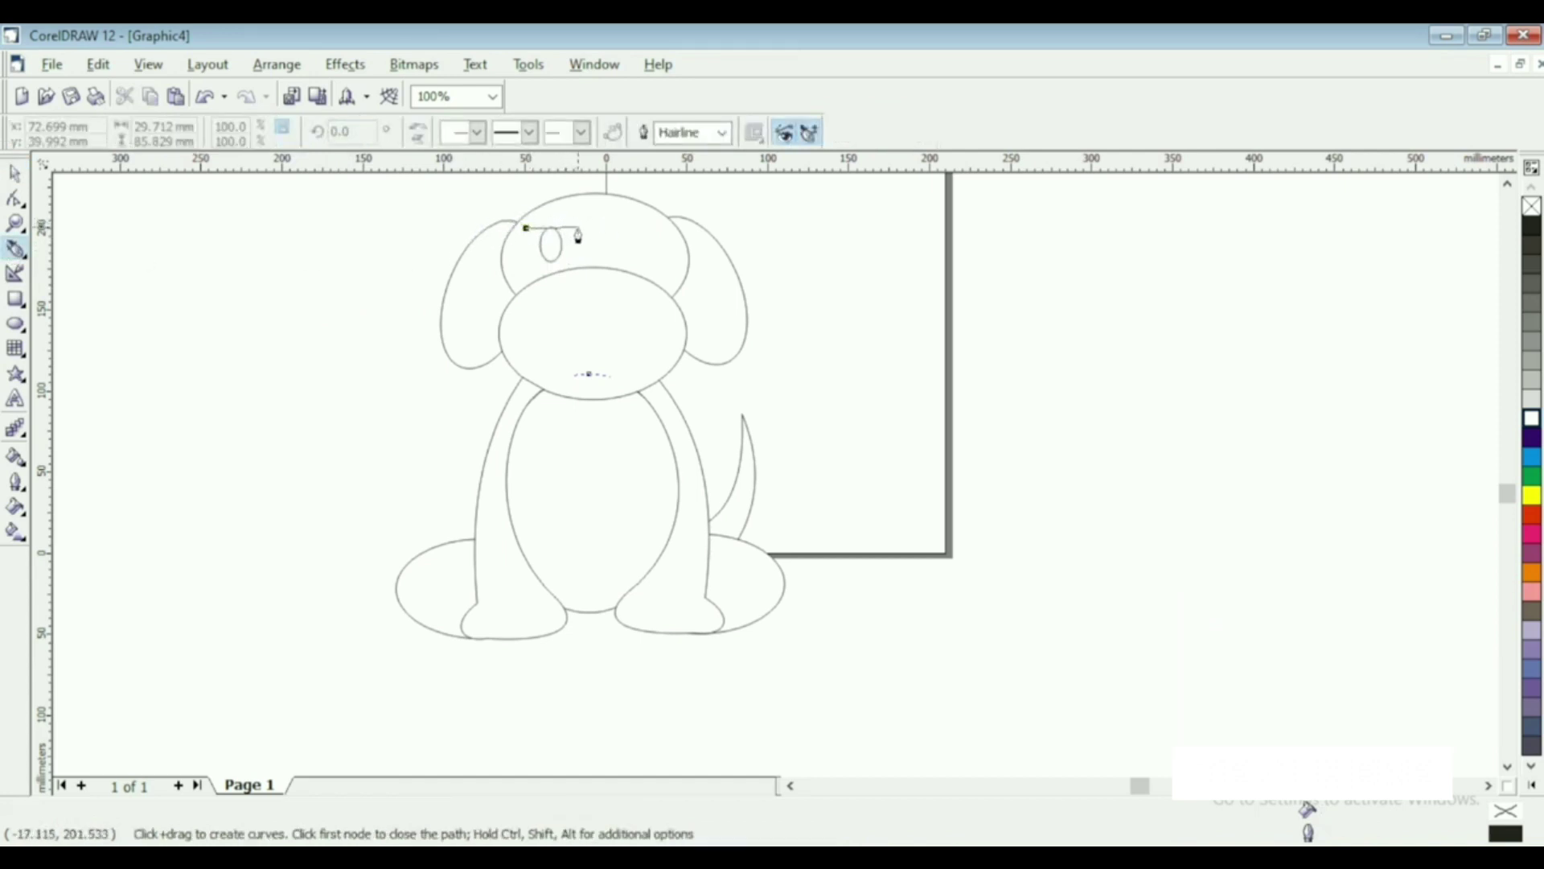
pyautogui.click(577, 227)
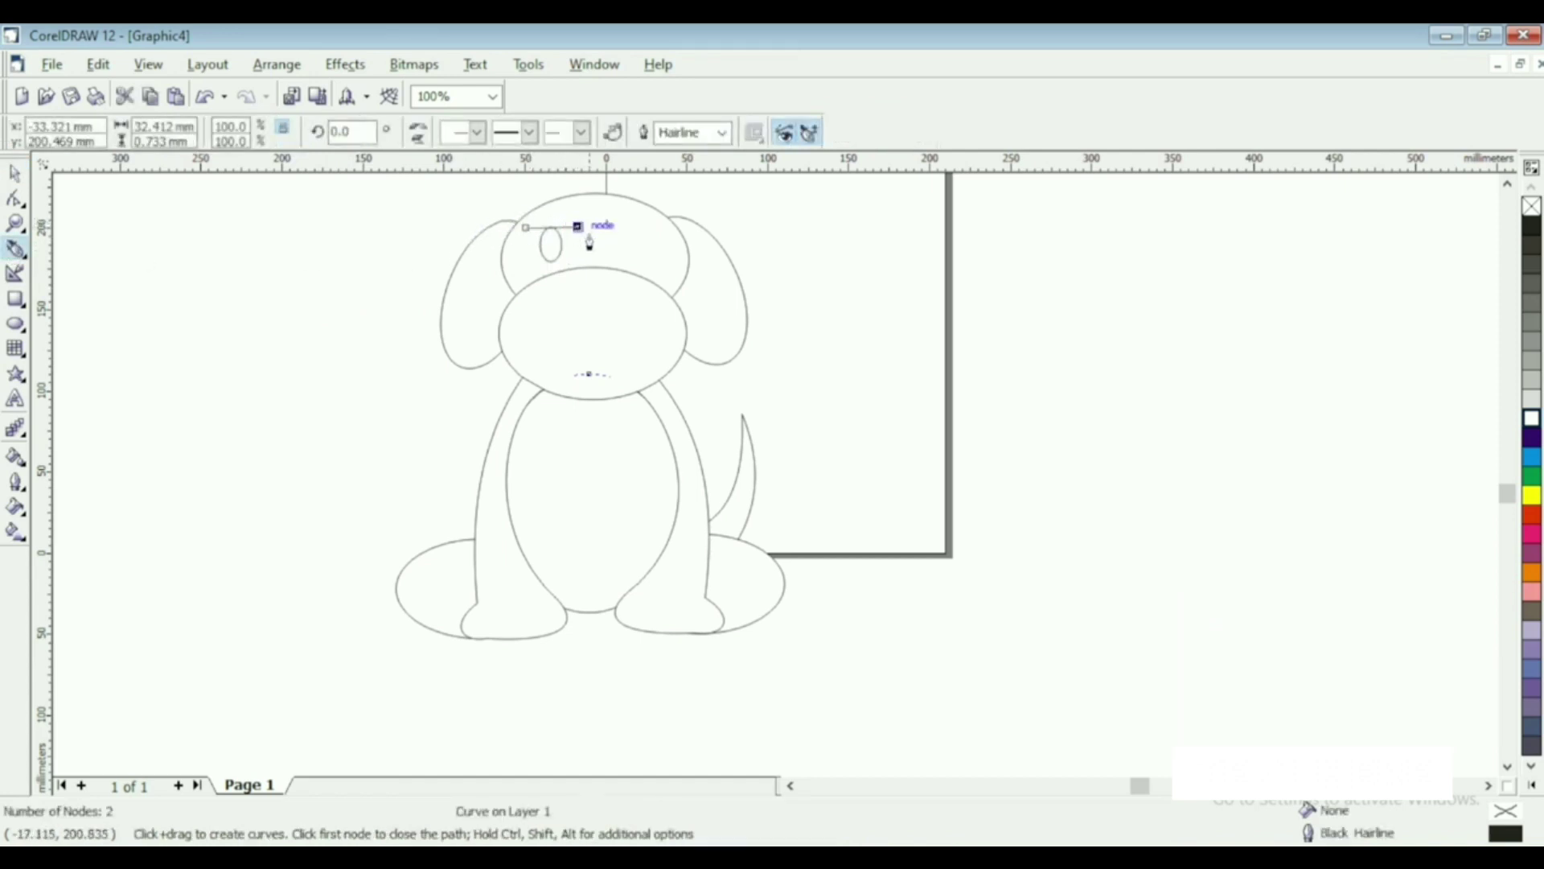
# - Convert the line above the eye to a curve and shape it into an arched eyebrow about 25 × 6 mm
pyautogui.click(15, 199)
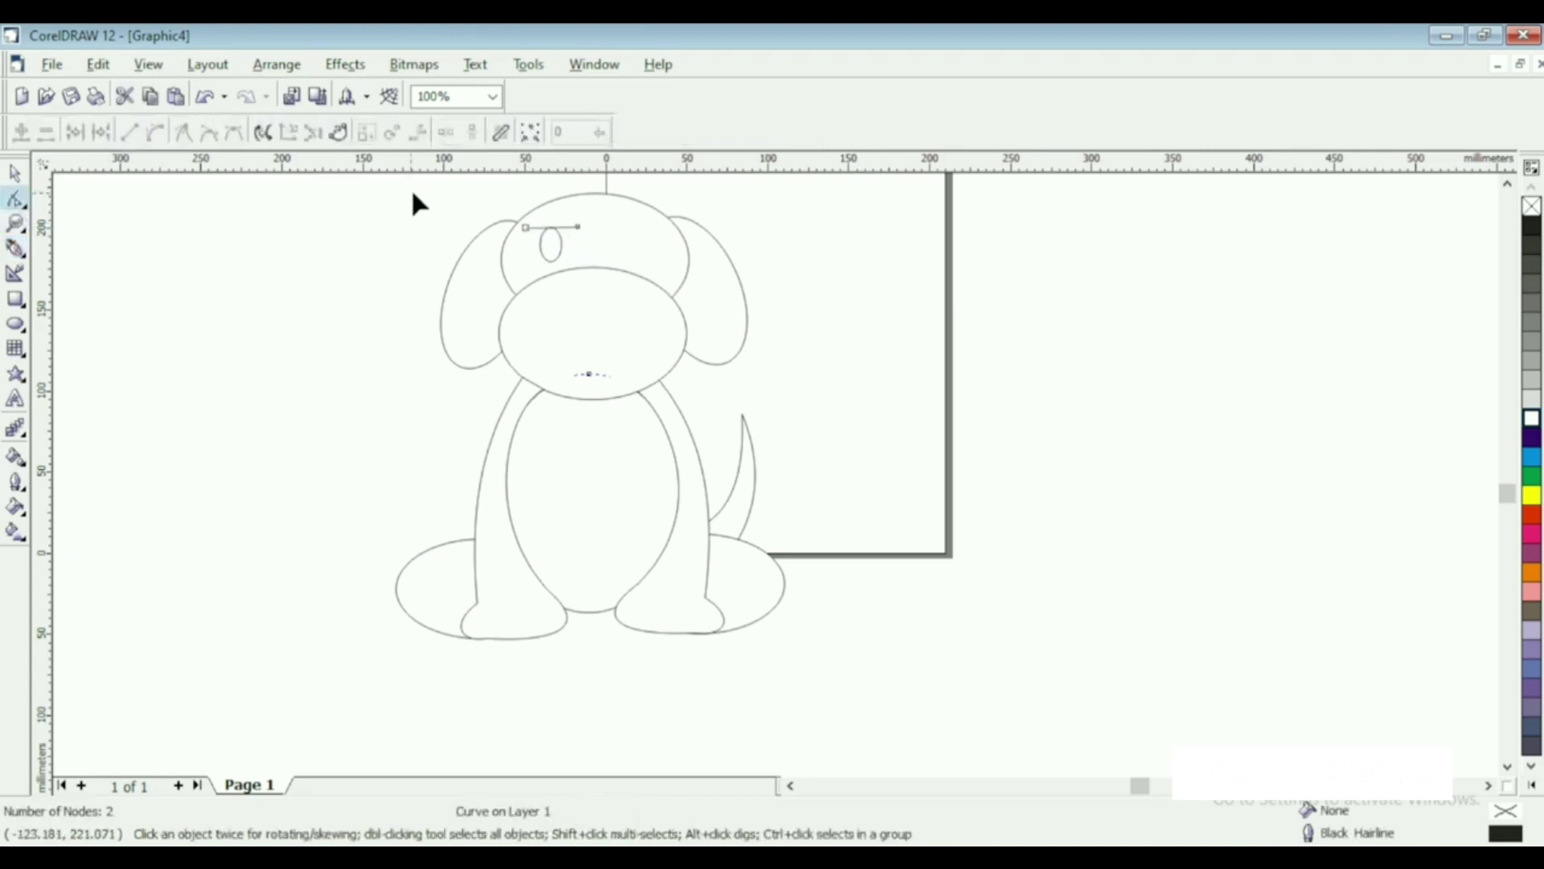
pyautogui.click(549, 228)
pyautogui.rightClick(549, 233)
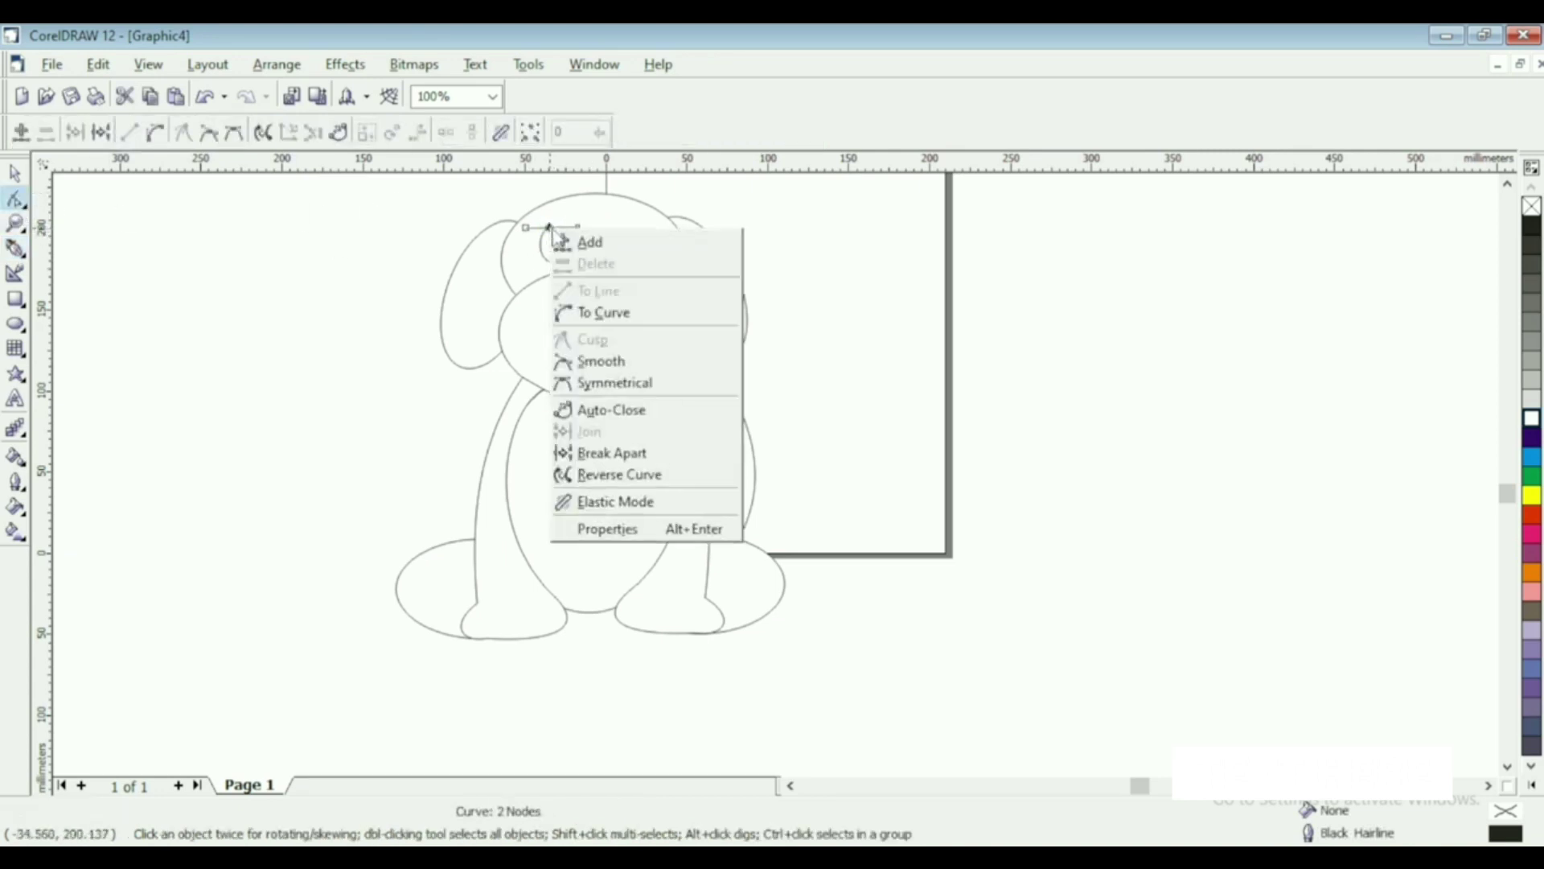
pyautogui.click(611, 311)
pyautogui.moveTo(545, 230)
pyautogui.mouseDown()
pyautogui.moveTo(562, 238)
pyautogui.moveTo(564, 217)
pyautogui.mouseUp()
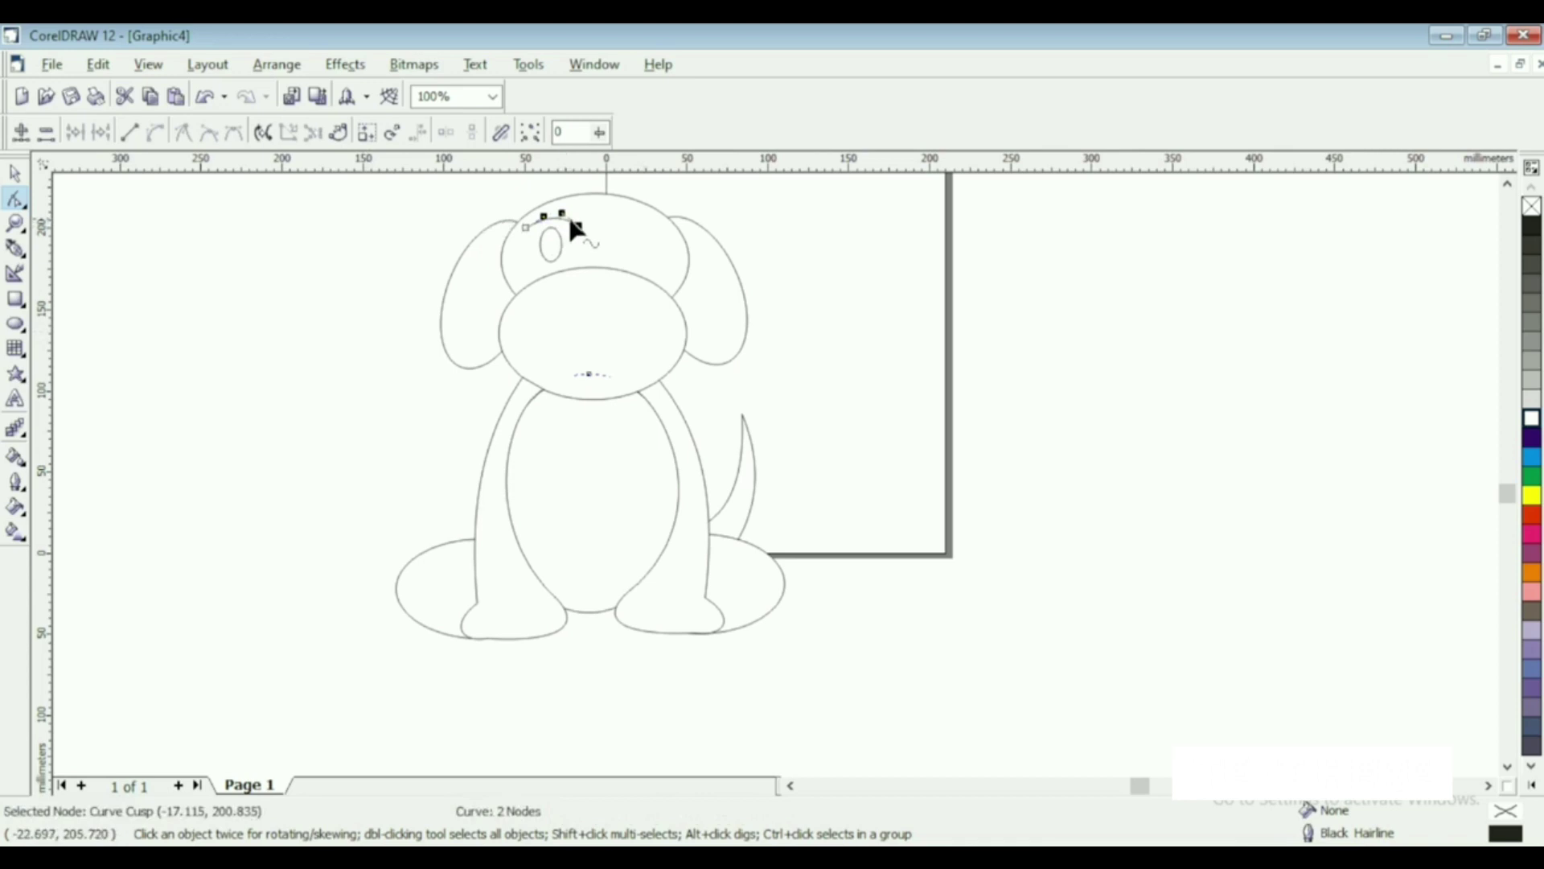
pyautogui.moveTo(577, 228); pyautogui.dragTo(531, 224)
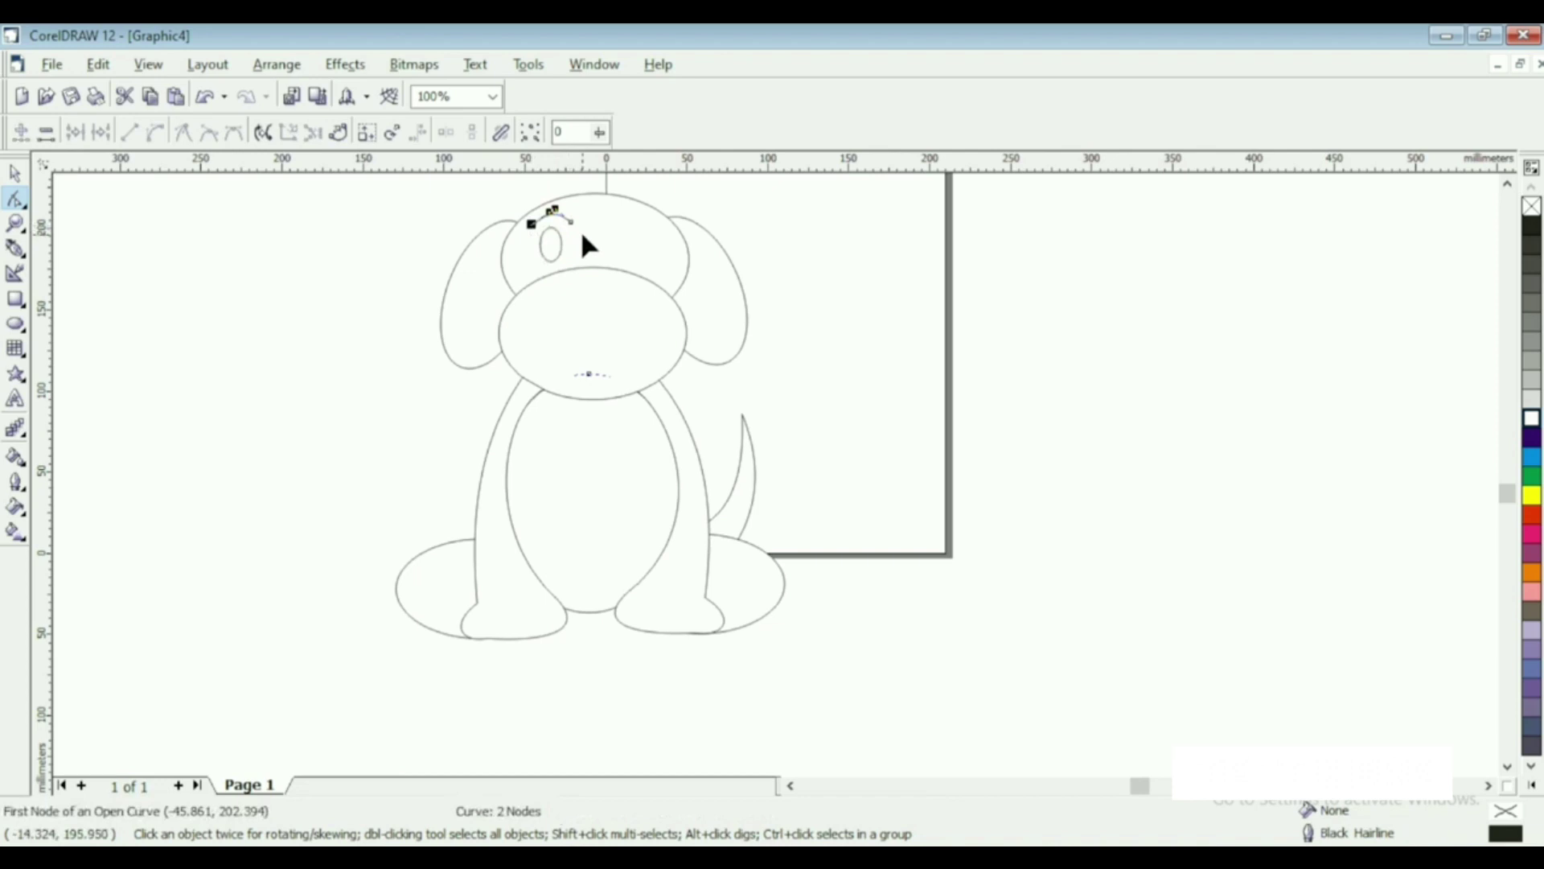
pyautogui.click(16, 174)
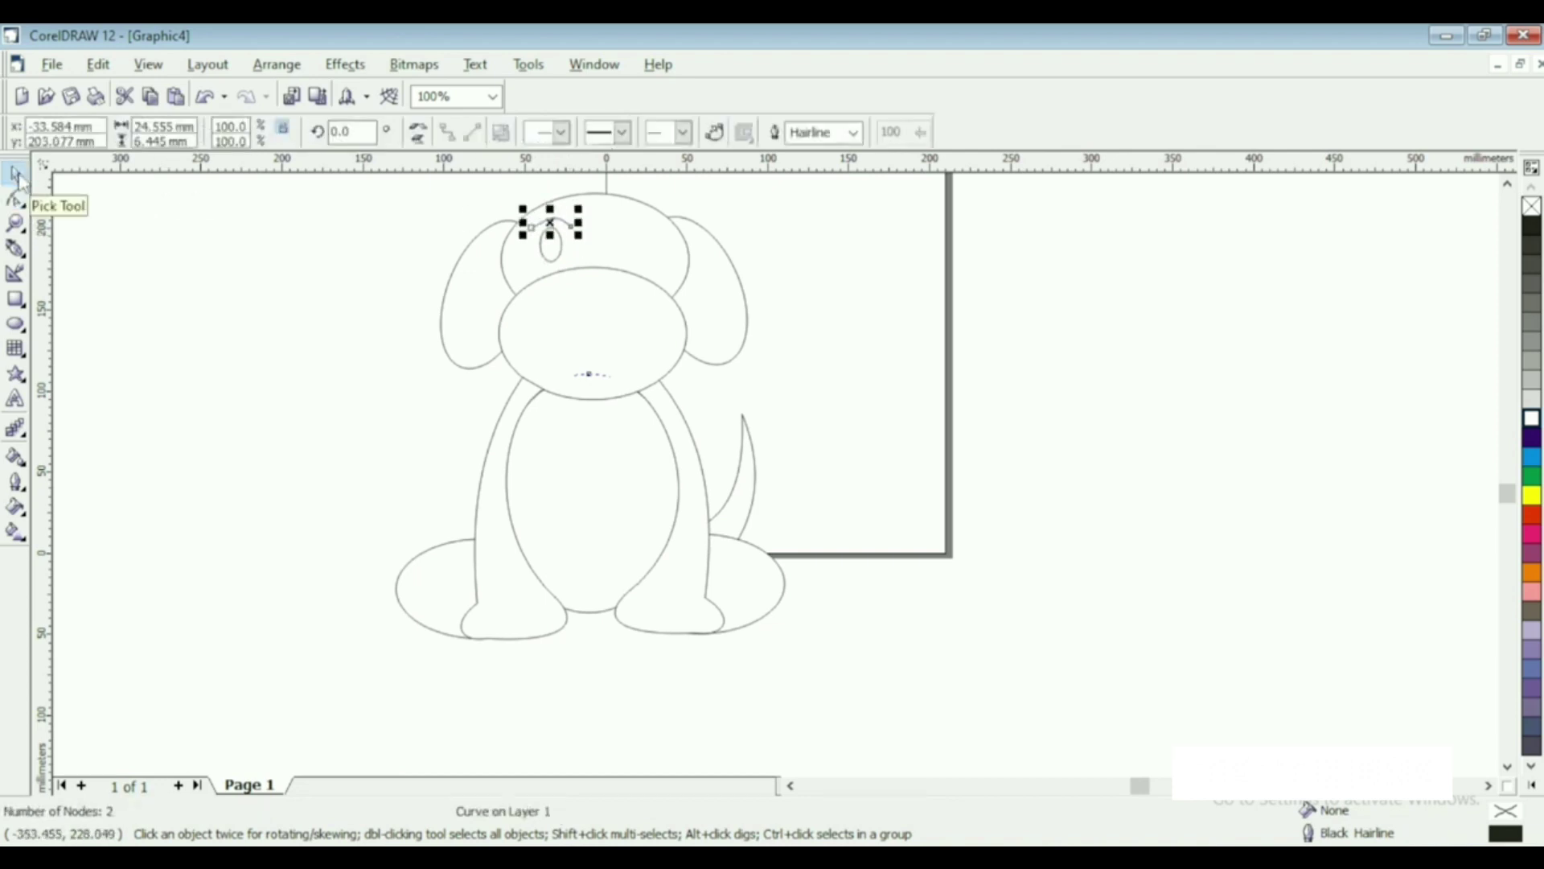
pyautogui.click(166, 249)
# - Set the outline width of the eyebrow and the eye to 1.411 mm
pyautogui.click(552, 226)
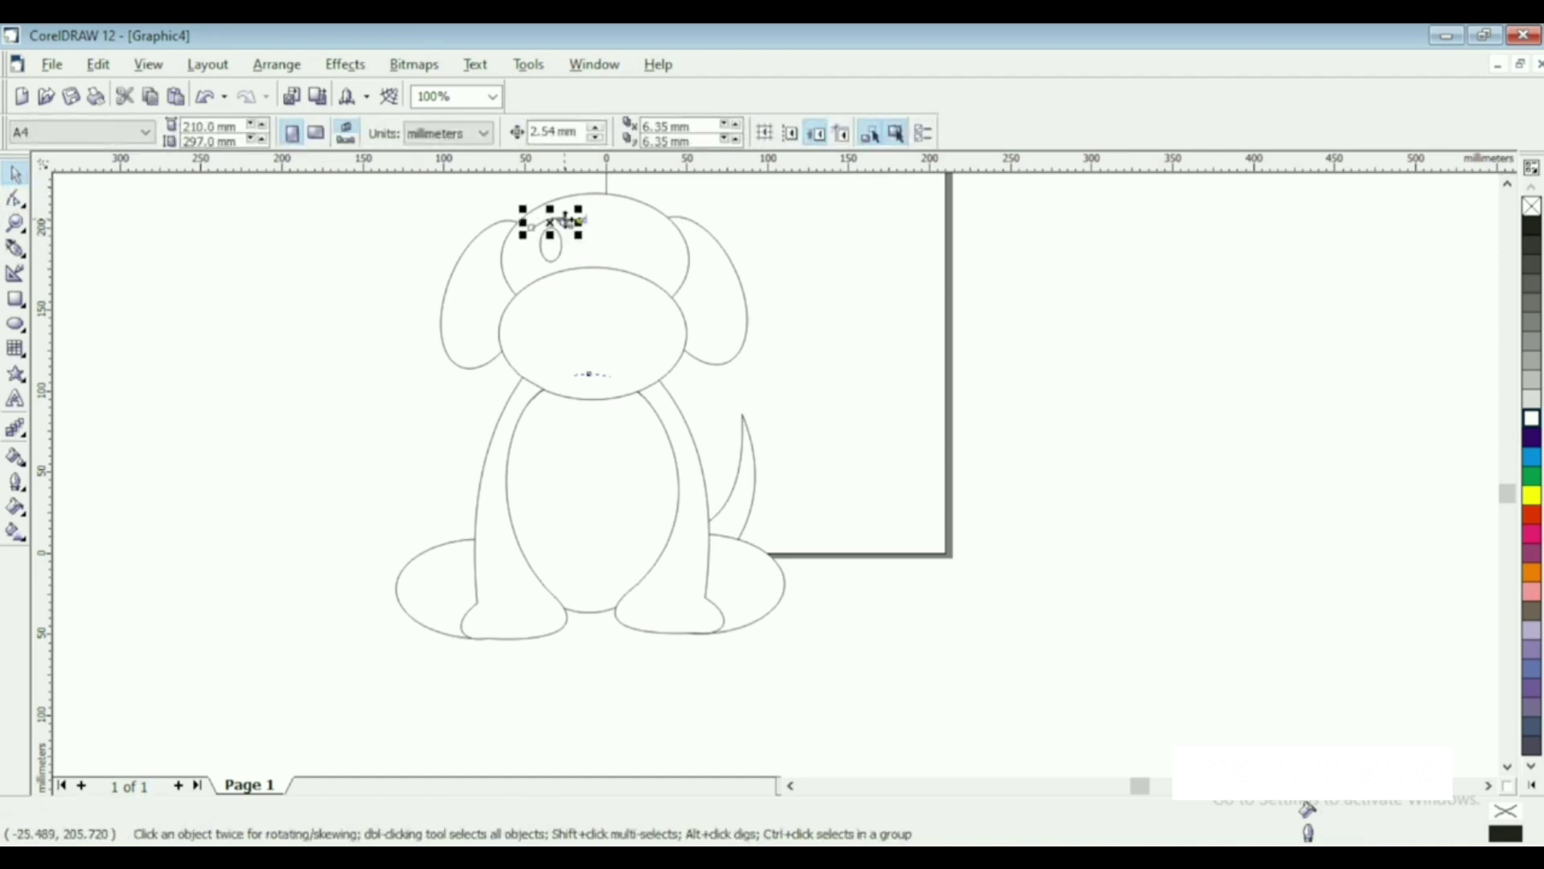
pyautogui.click(853, 132)
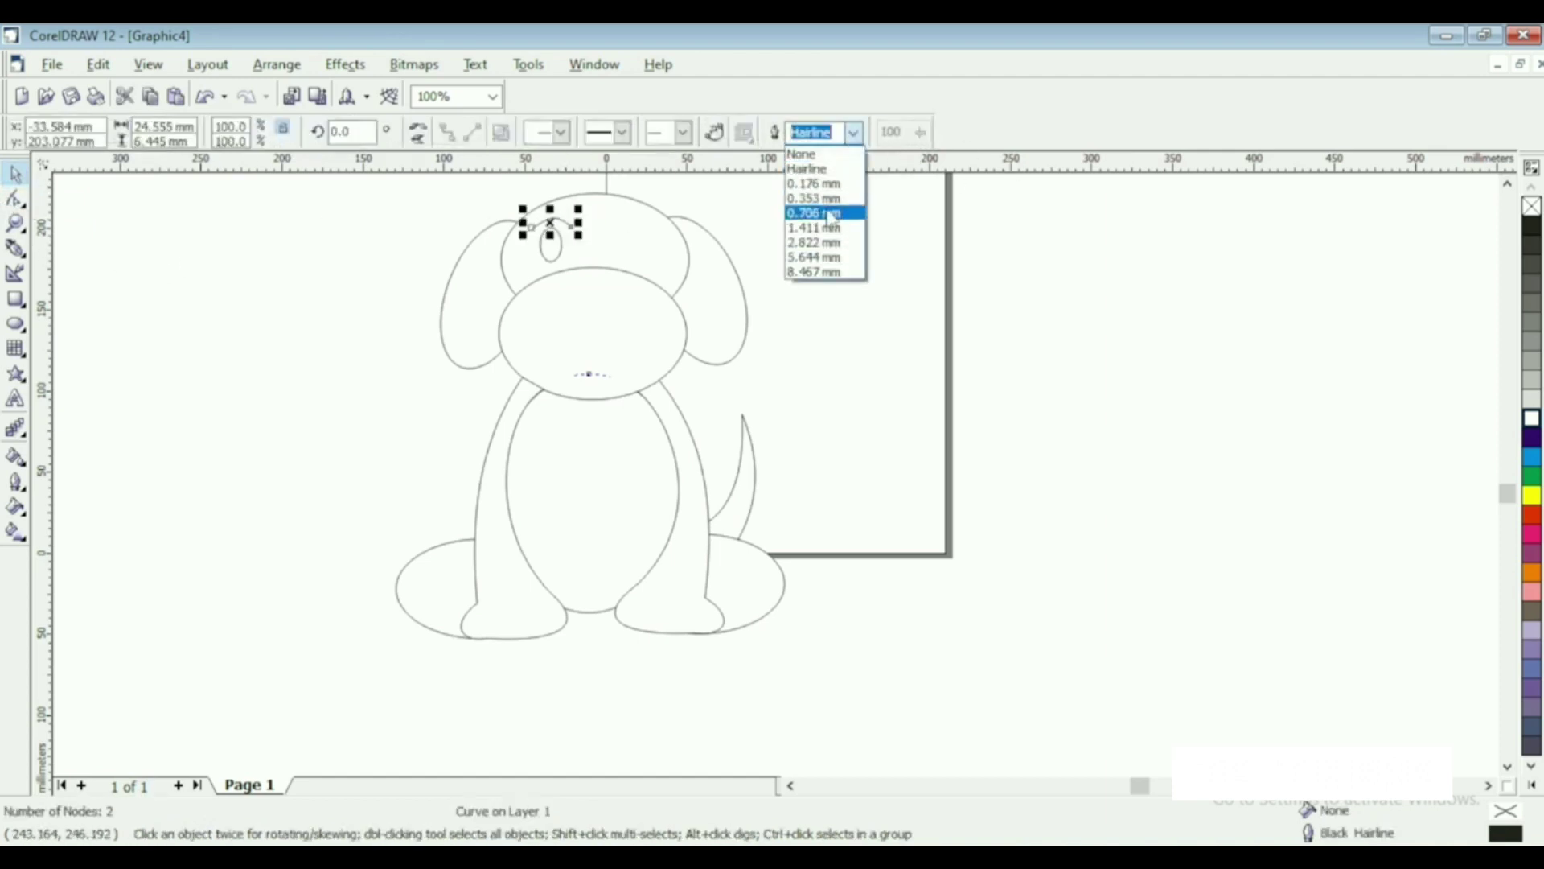
pyautogui.click(829, 229)
pyautogui.click(551, 251)
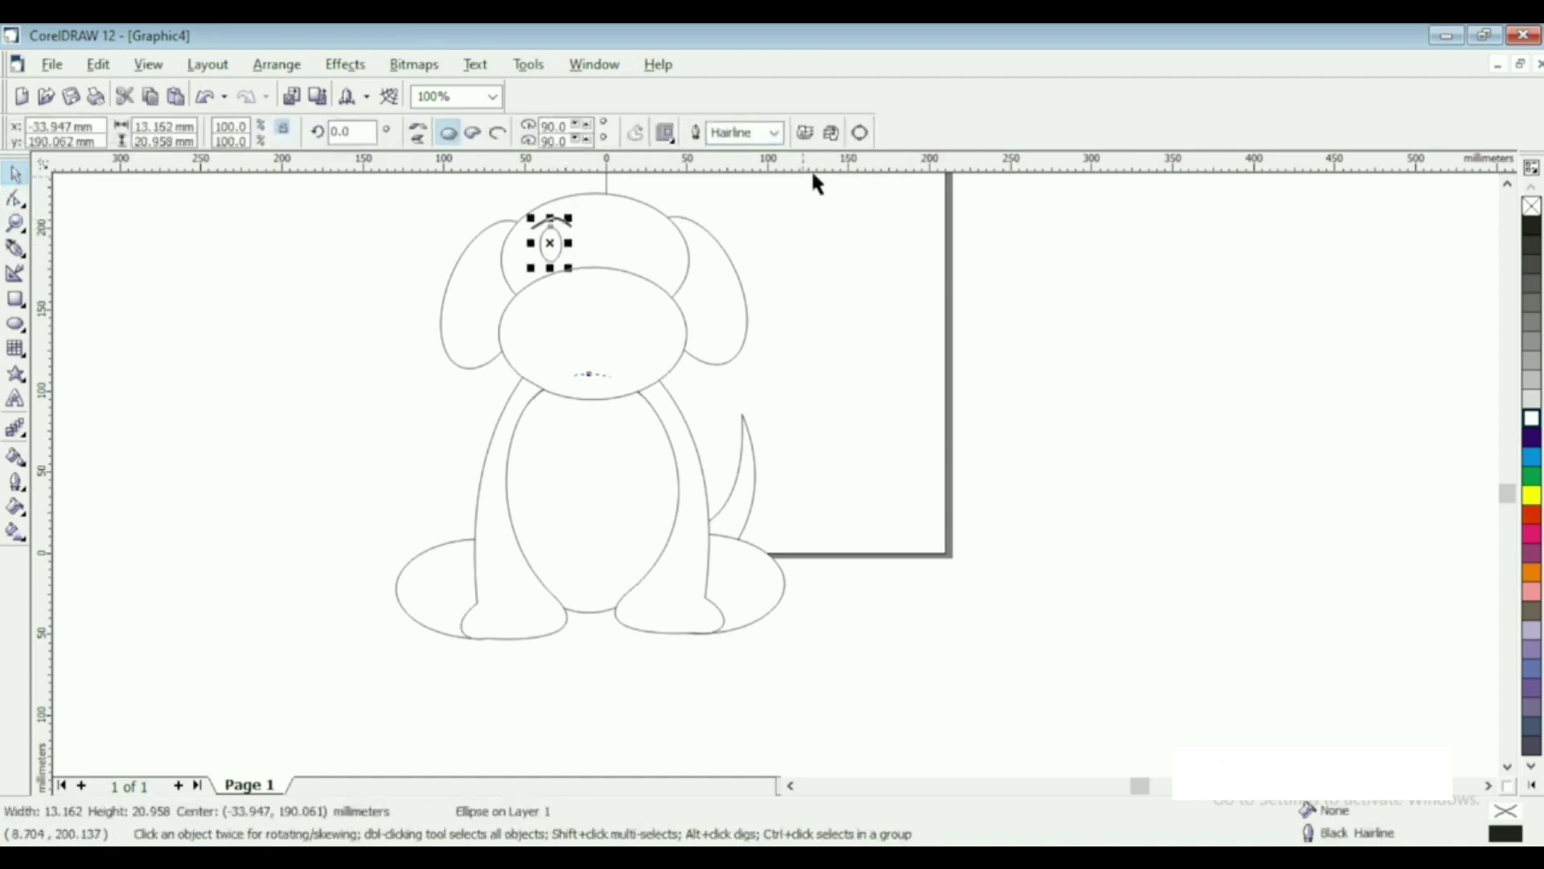
pyautogui.click(776, 138)
pyautogui.click(744, 230)
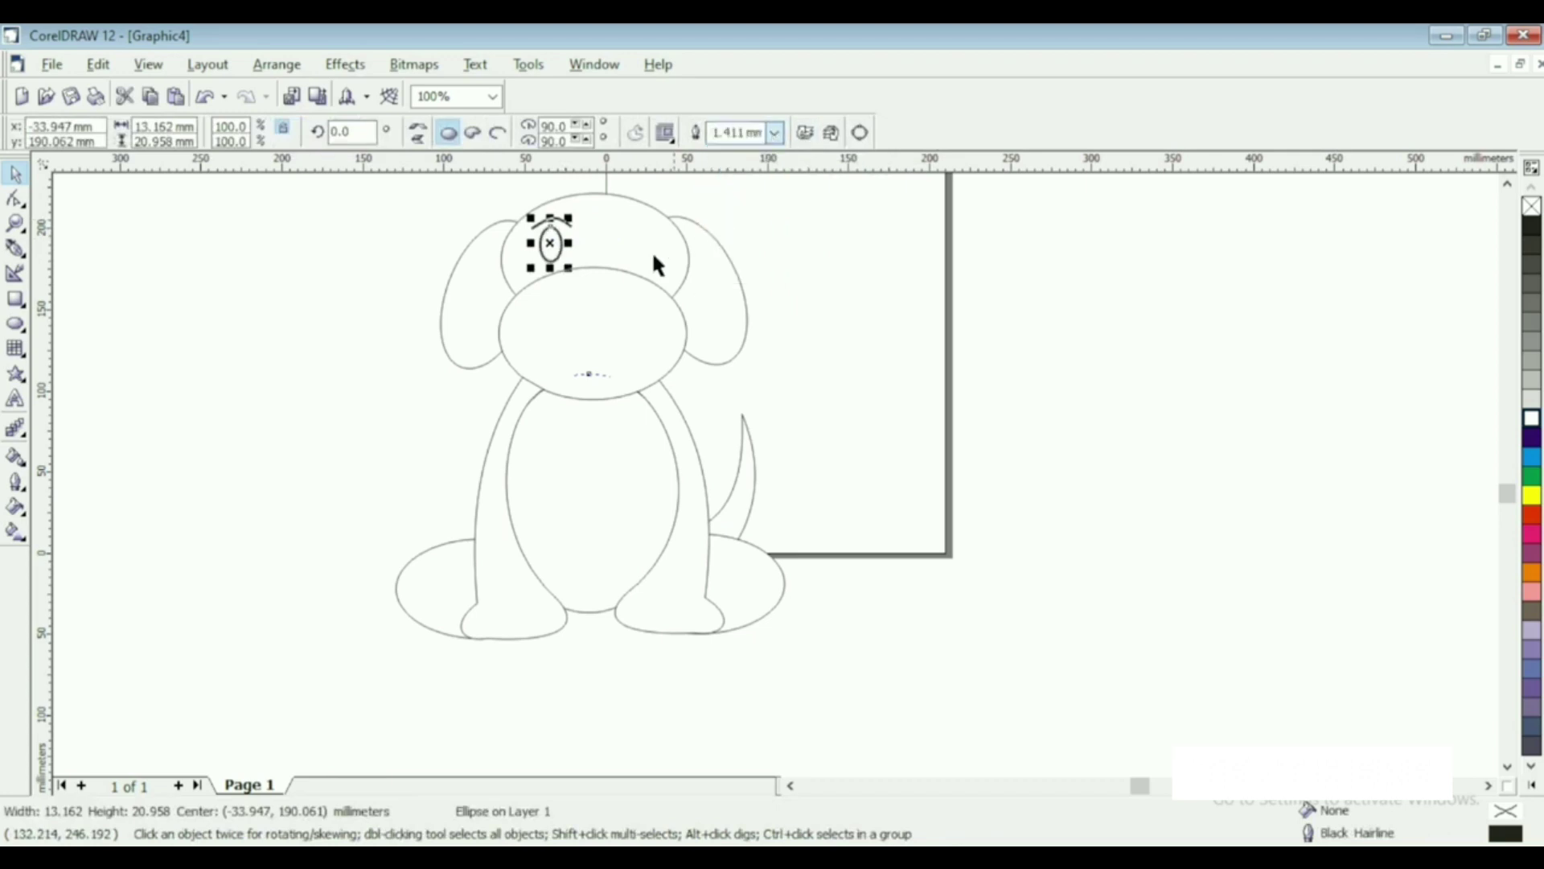
# - Set the outline width of both head ovals and both ears to 1.411 mm
pyautogui.press('Tab')
pyautogui.click(773, 131)
pyautogui.click(734, 228)
pyautogui.click(683, 242)
pyautogui.click(774, 132)
pyautogui.click(734, 227)
pyautogui.click(740, 322)
pyautogui.click(774, 132)
pyautogui.click(735, 228)
pyautogui.click(485, 263)
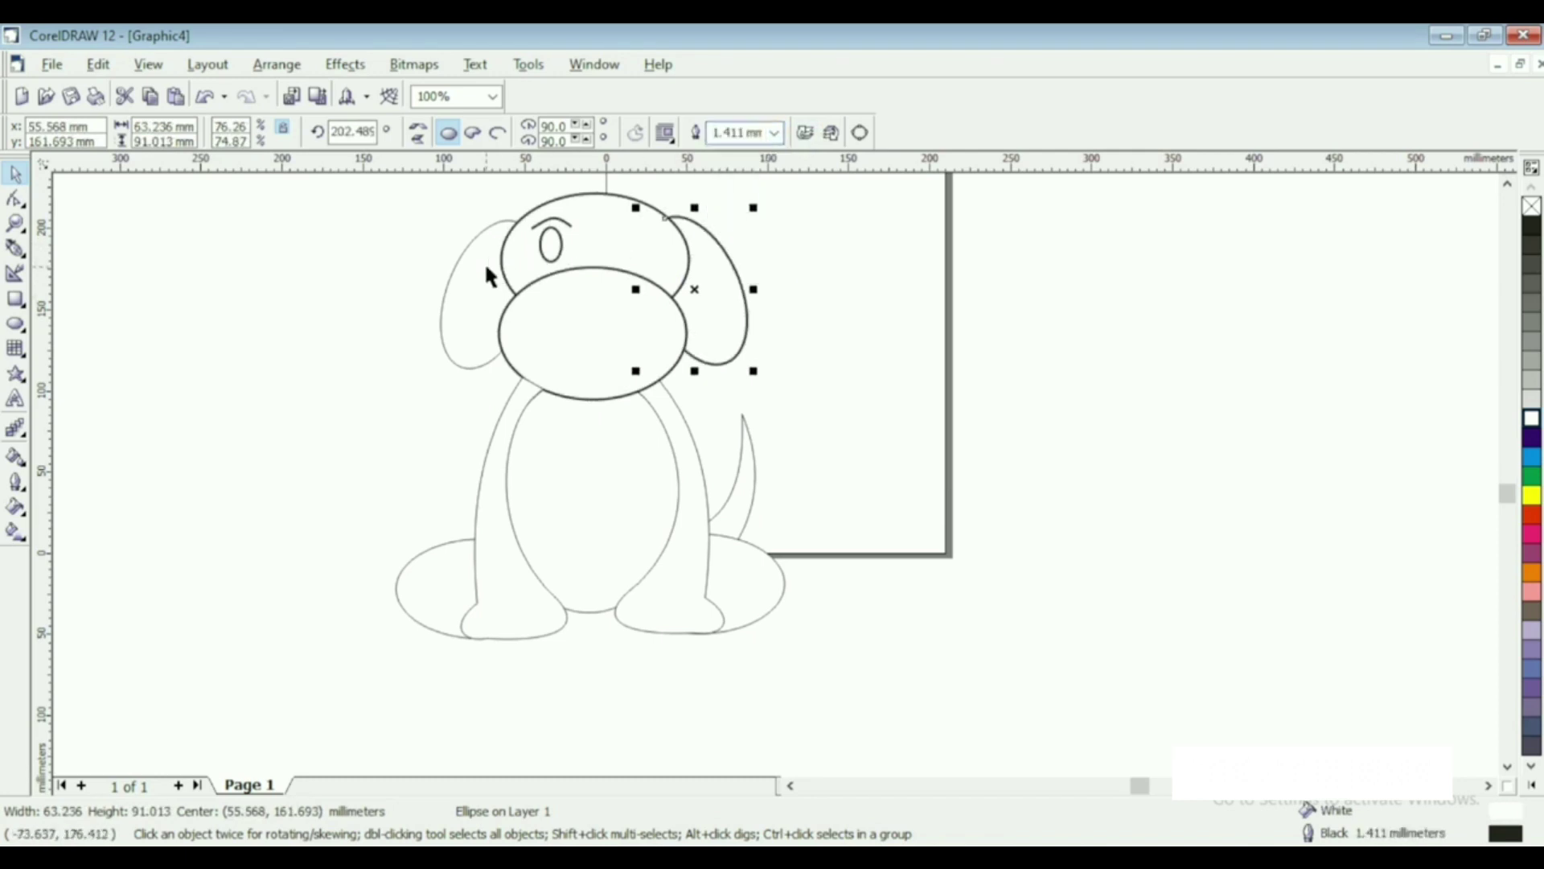
pyautogui.click(774, 132)
pyautogui.click(735, 228)
# - Set the outline width of the body oval and both arms to 1.411 mm
pyautogui.click(690, 450)
pyautogui.click(773, 132)
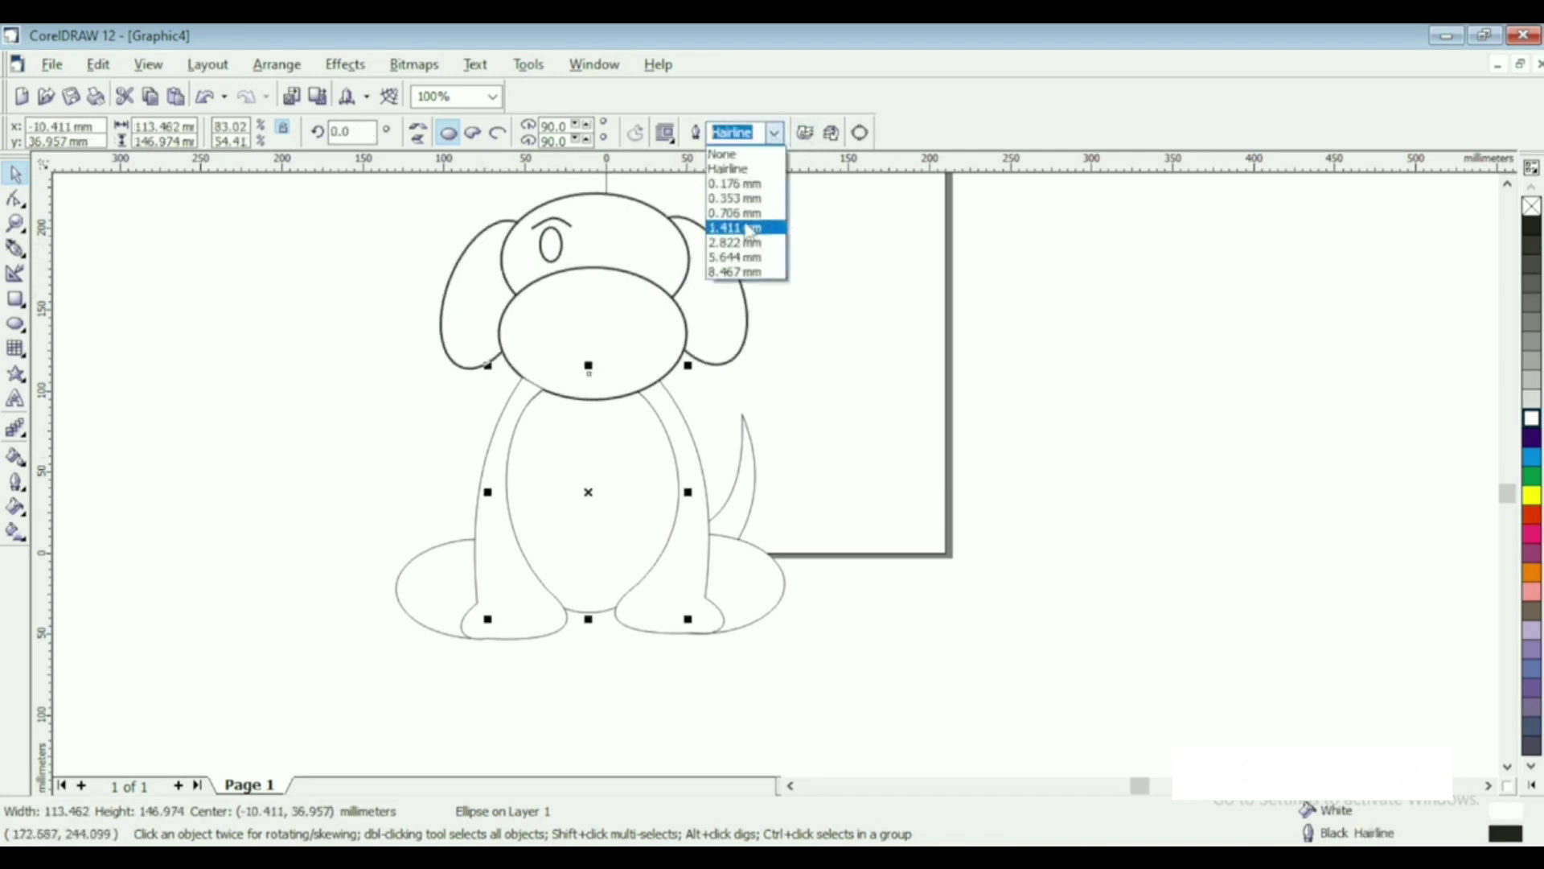
pyautogui.click(738, 181)
pyautogui.click(852, 132)
pyautogui.click(820, 226)
pyautogui.click(504, 500)
pyautogui.click(853, 132)
pyautogui.click(821, 226)
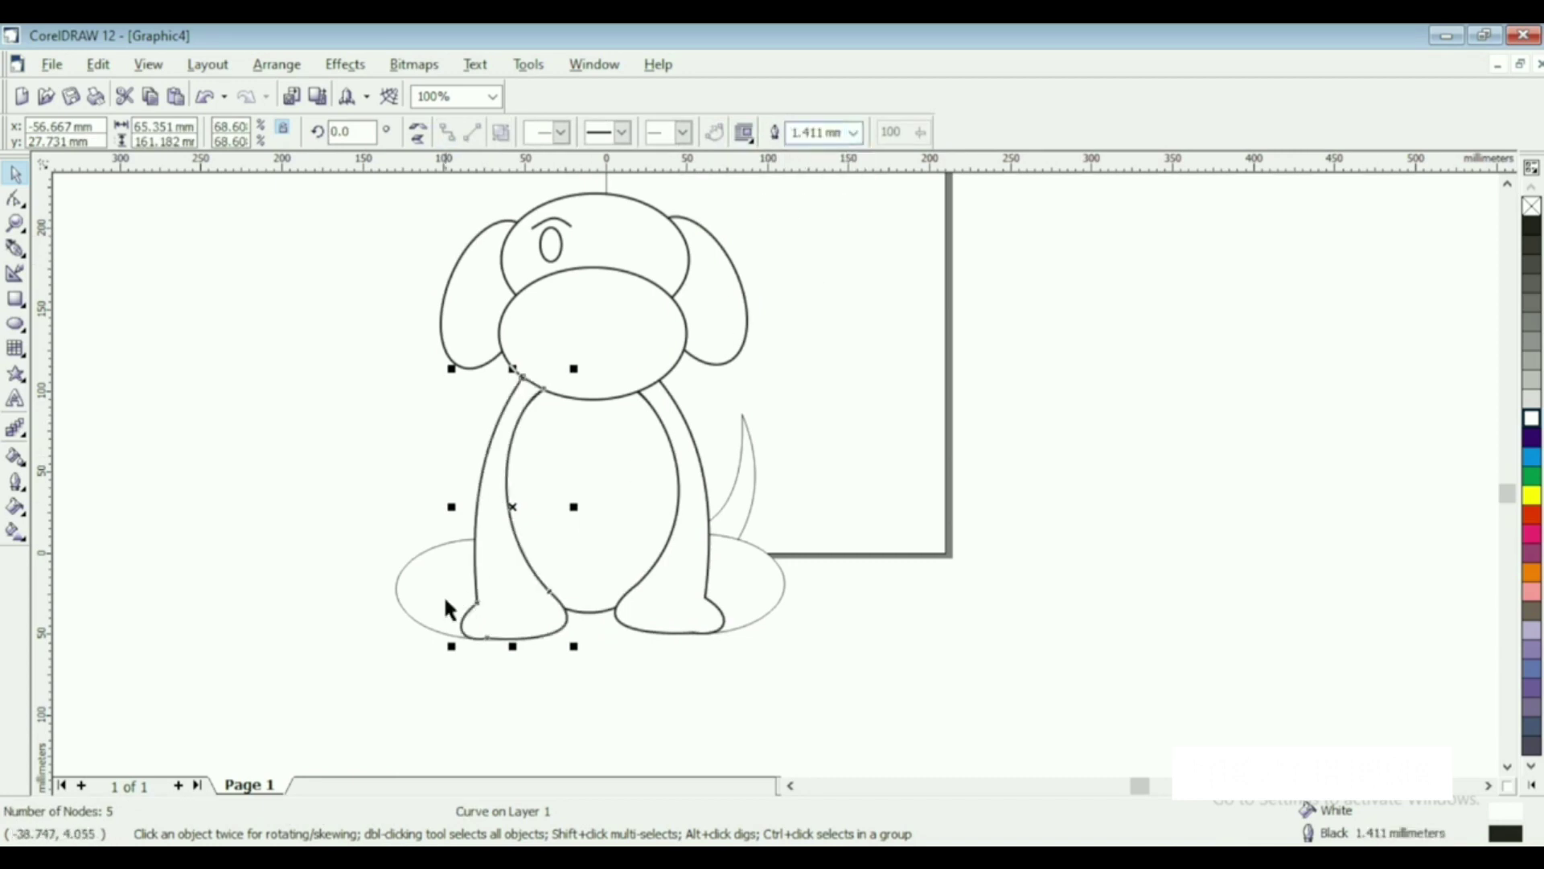
# - Set the outline width of both hind-leg ovals and the tail to 1.411 mm
pyautogui.click(463, 594)
pyautogui.click(773, 131)
pyautogui.click(744, 227)
pyautogui.click(785, 583)
pyautogui.click(773, 132)
pyautogui.click(744, 228)
pyautogui.click(710, 515)
pyautogui.click(853, 132)
pyautogui.click(821, 226)
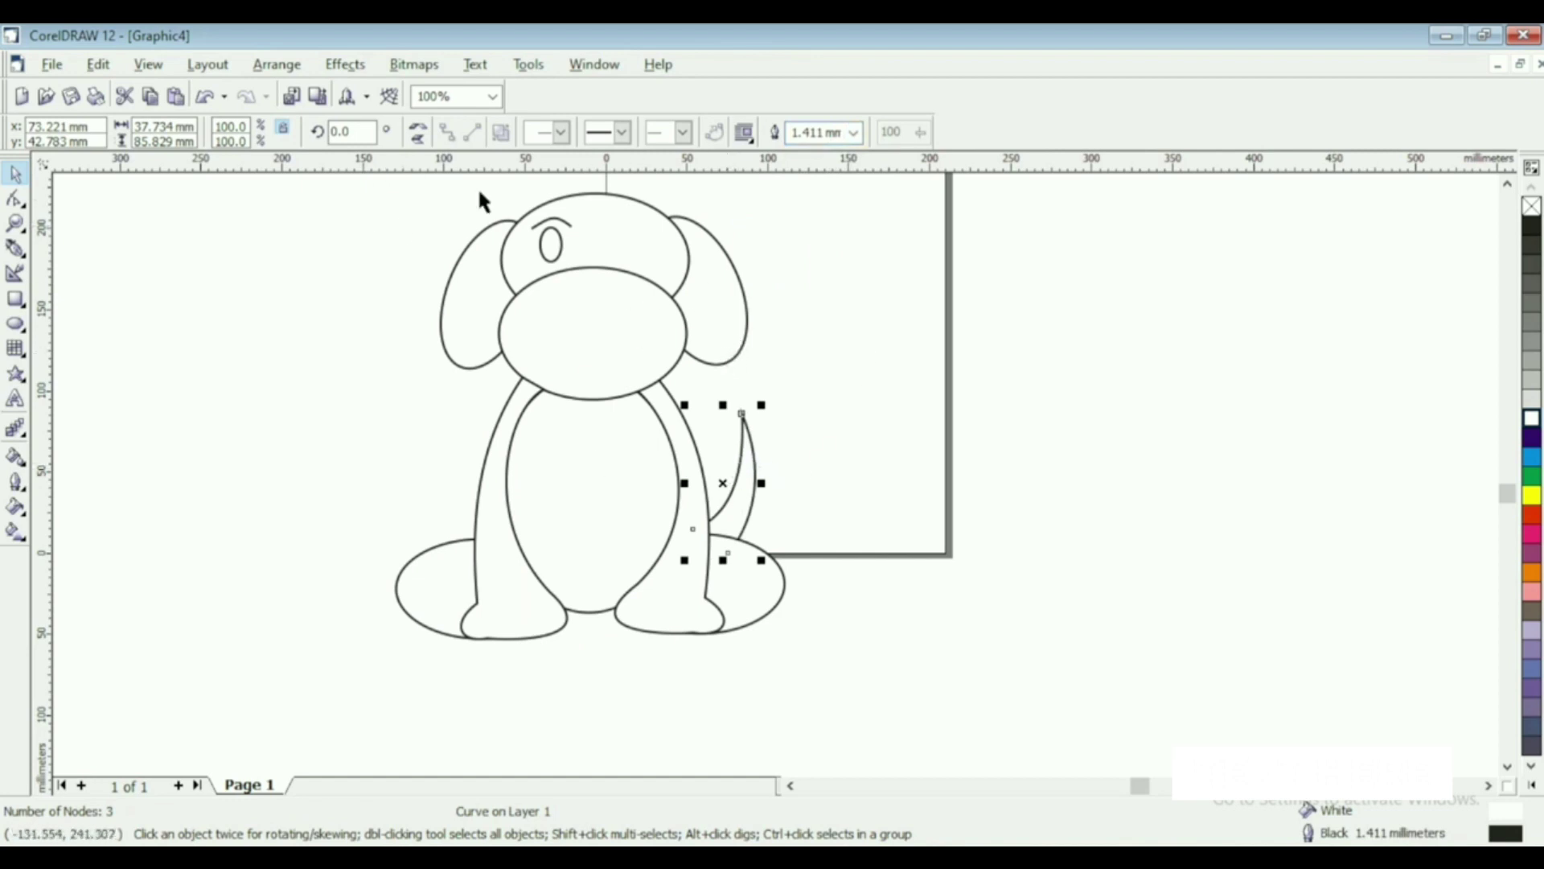
# - Fill the dog's eye oval with black
pyautogui.click(545, 248)
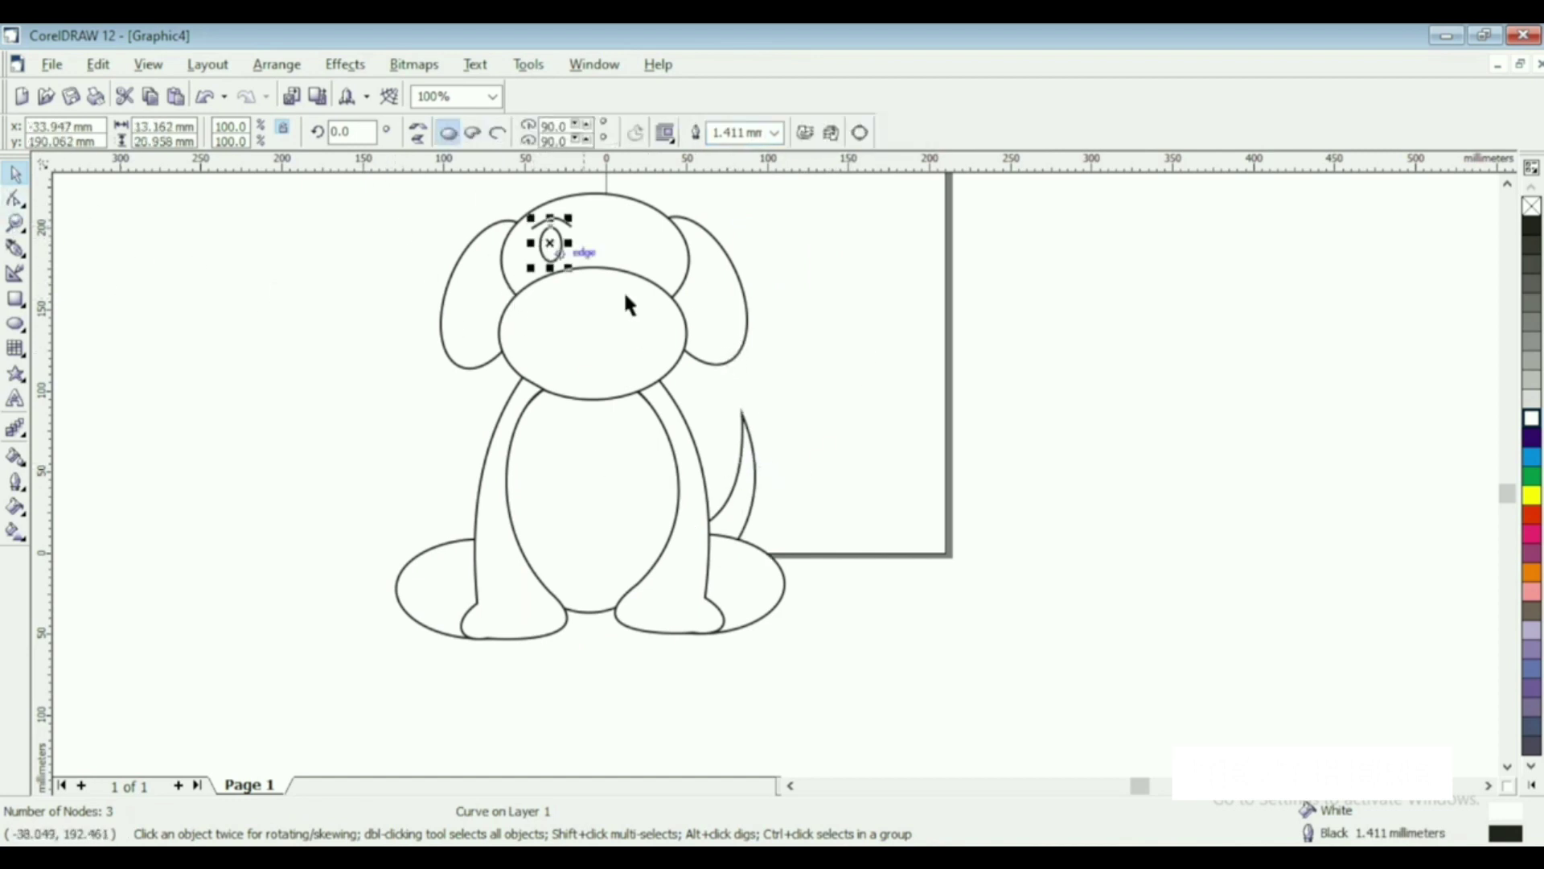
pyautogui.click(1532, 227)
pyautogui.click(347, 370)
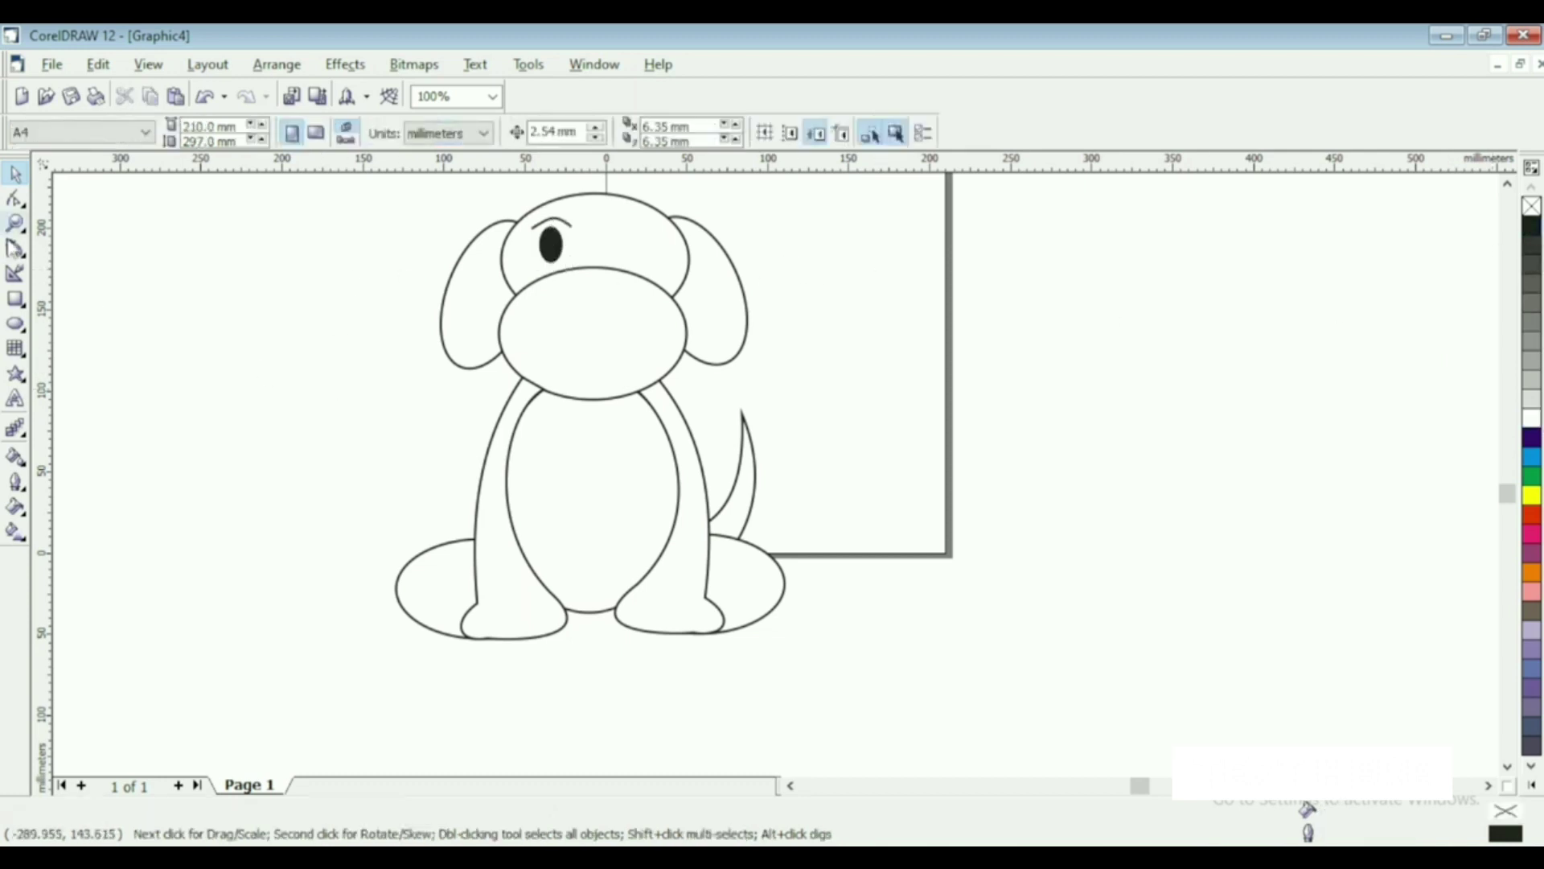
# - Draw a highlight ellipse about 8.5 × 9.5 mm inside the black eye and make its fill and outline white
pyautogui.click(15, 325)
pyautogui.moveTo(551, 244); pyautogui.dragTo(561, 254)
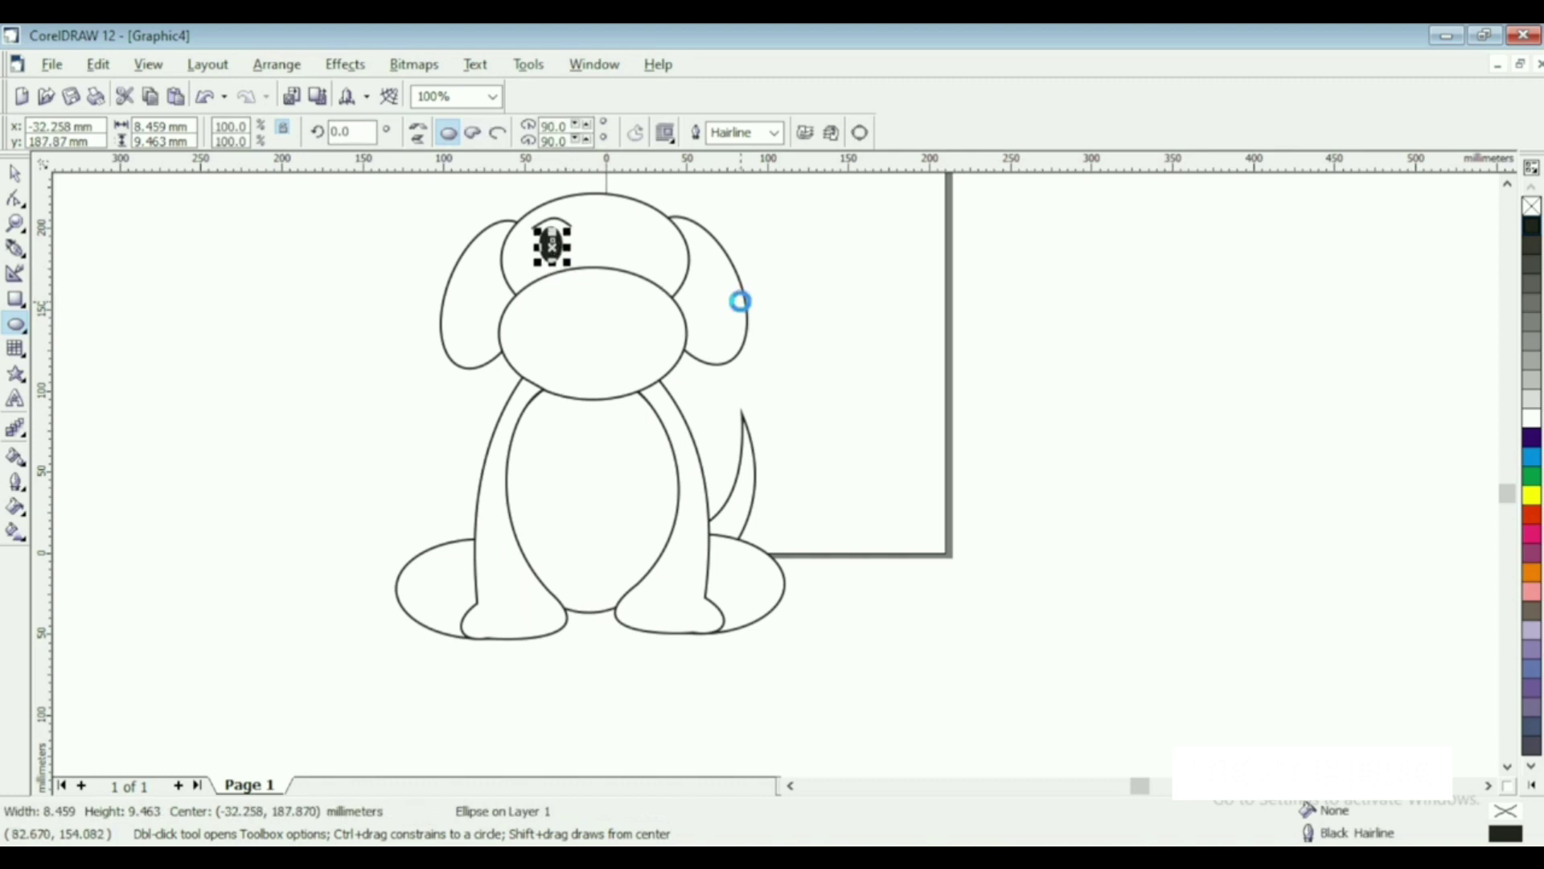
pyautogui.click(1531, 421)
pyautogui.press('space')
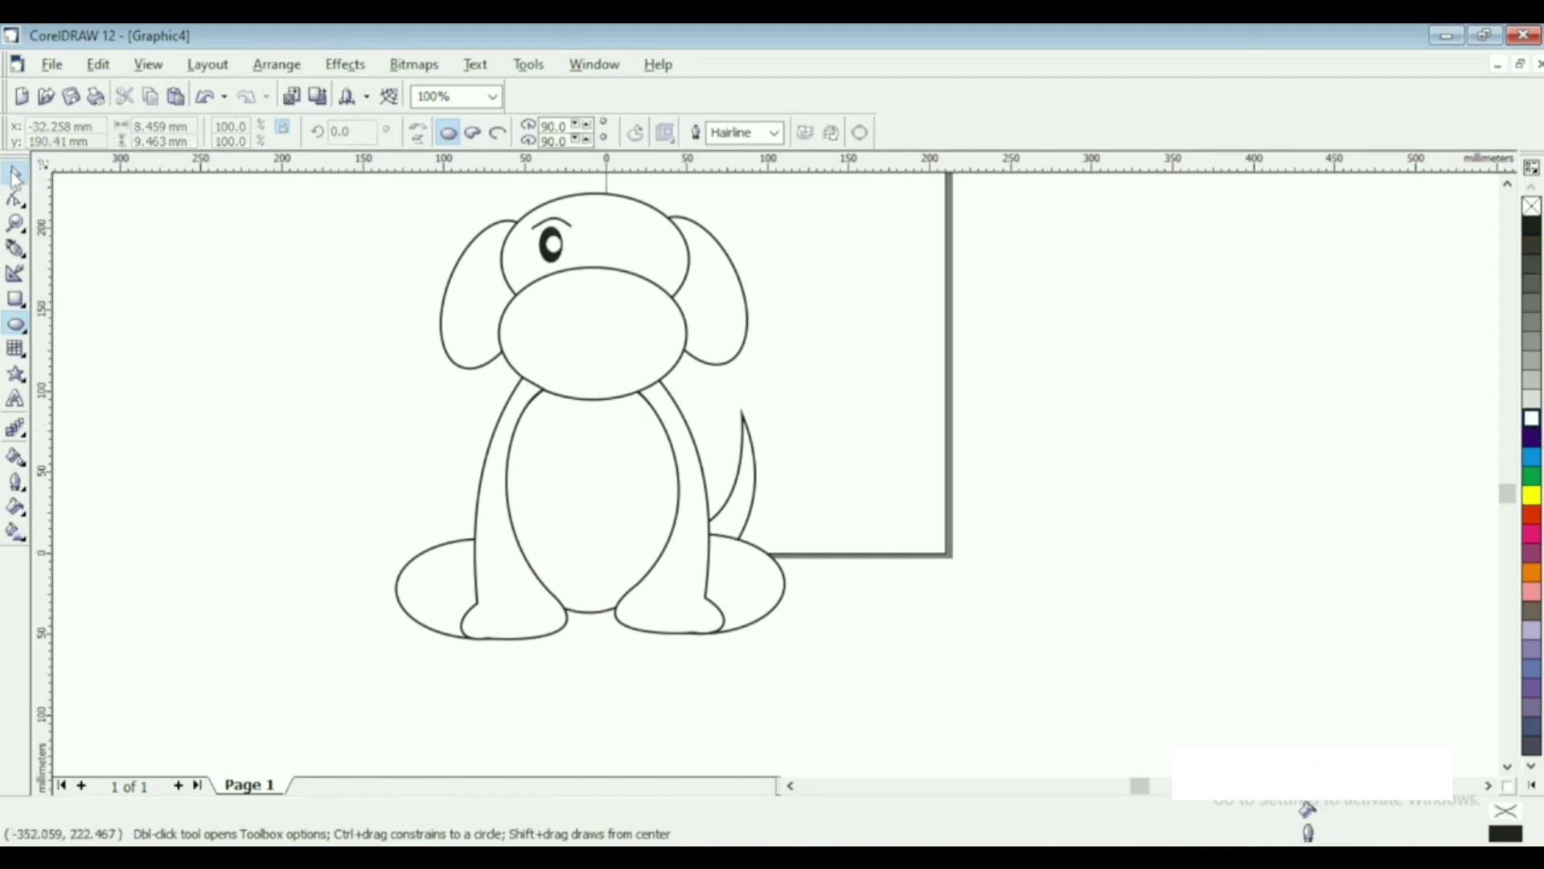
pyautogui.press('Escape')
pyautogui.moveTo(529, 228); pyautogui.dragTo(556, 246)
pyautogui.hotkey('ctrl', 'z')
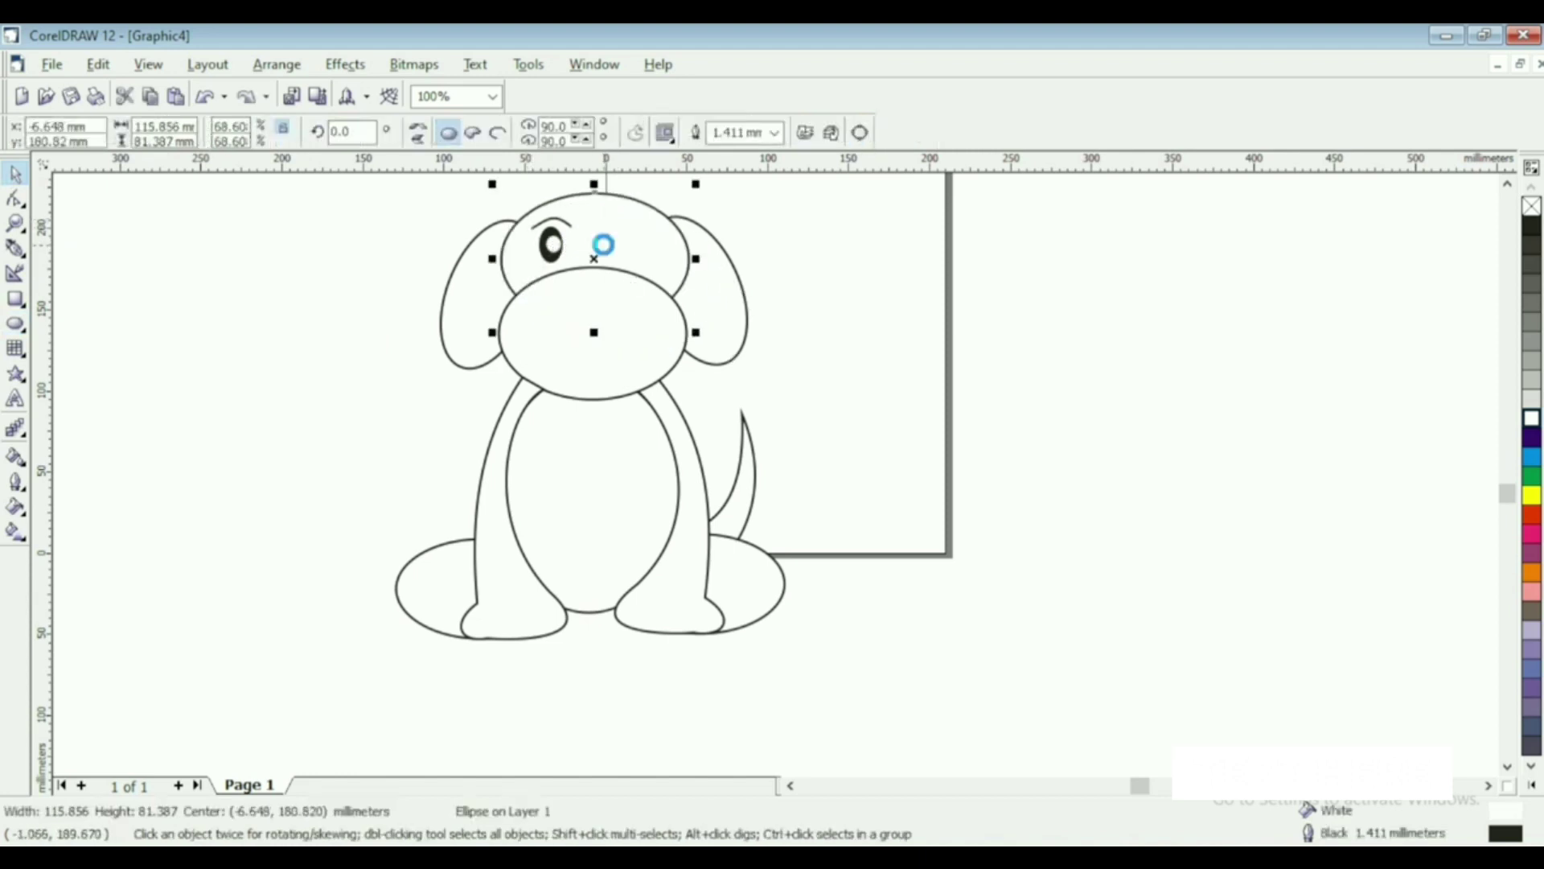
pyautogui.press('Escape')
pyautogui.click(555, 246)
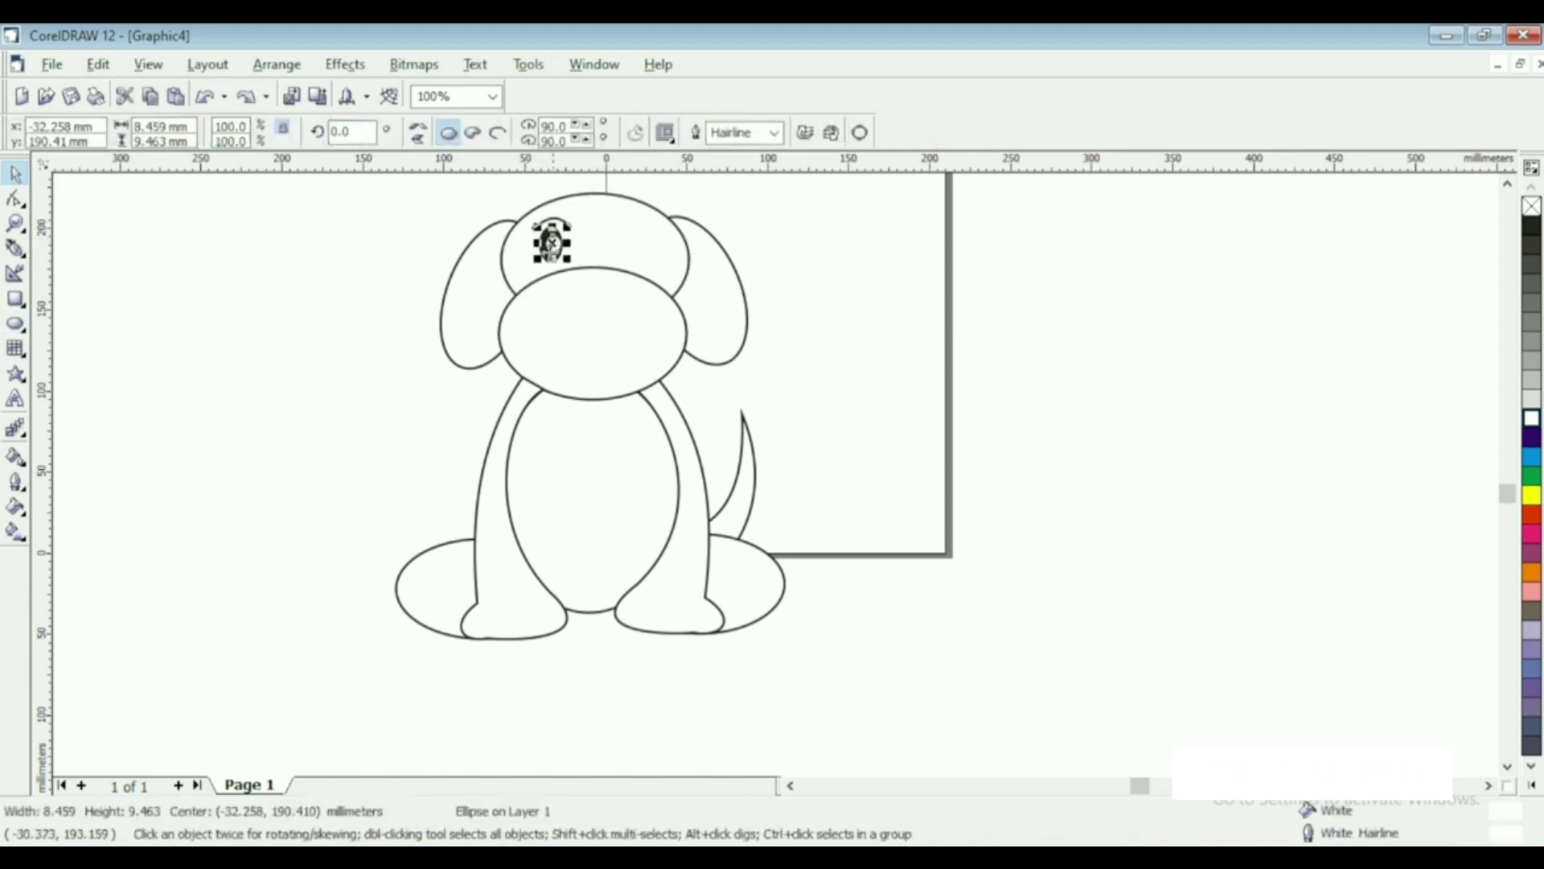
pyautogui.press('Escape')
pyautogui.click(550, 243)
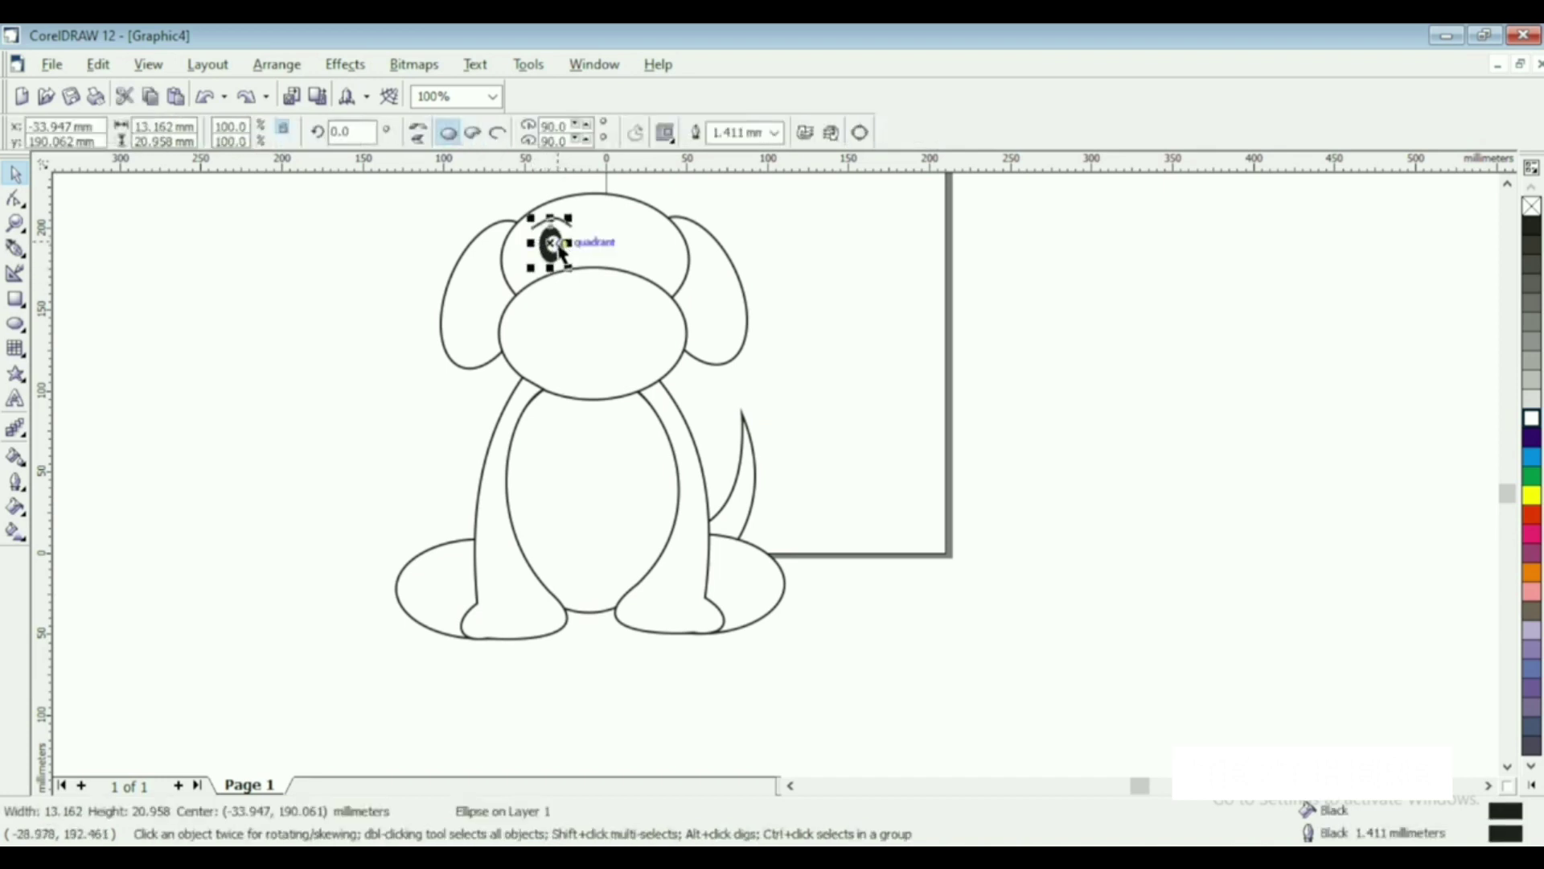
pyautogui.press('Escape')
# - Copy the eyebrow and the white eye highlight about 49 mm across to the right side of the head
pyautogui.click(560, 225)
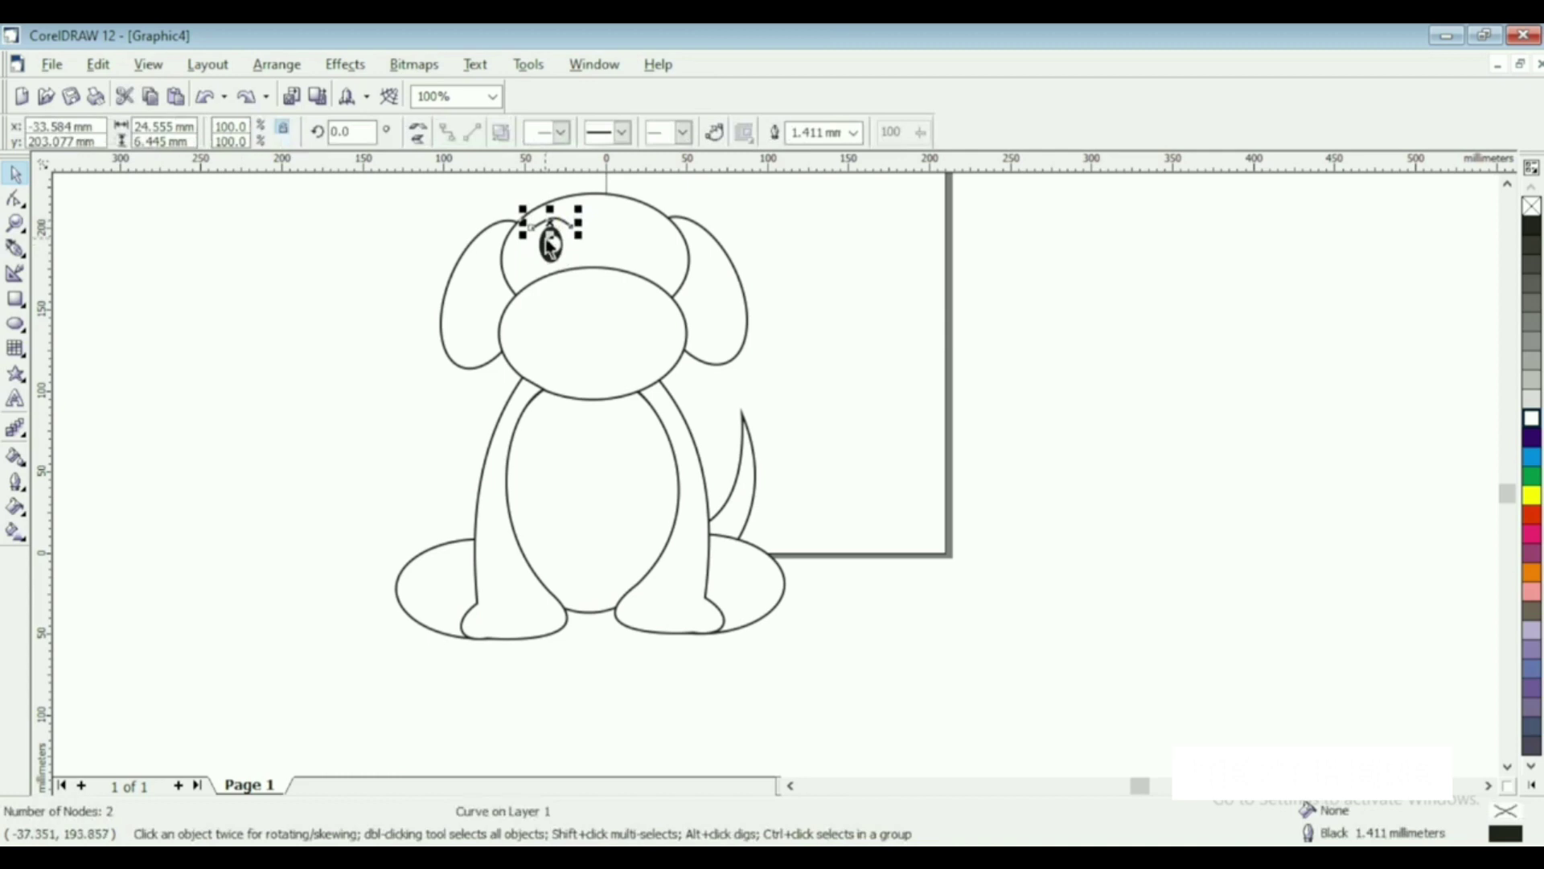
pyautogui.keyDown('shift'); pyautogui.click(551, 243); pyautogui.keyUp('shift')
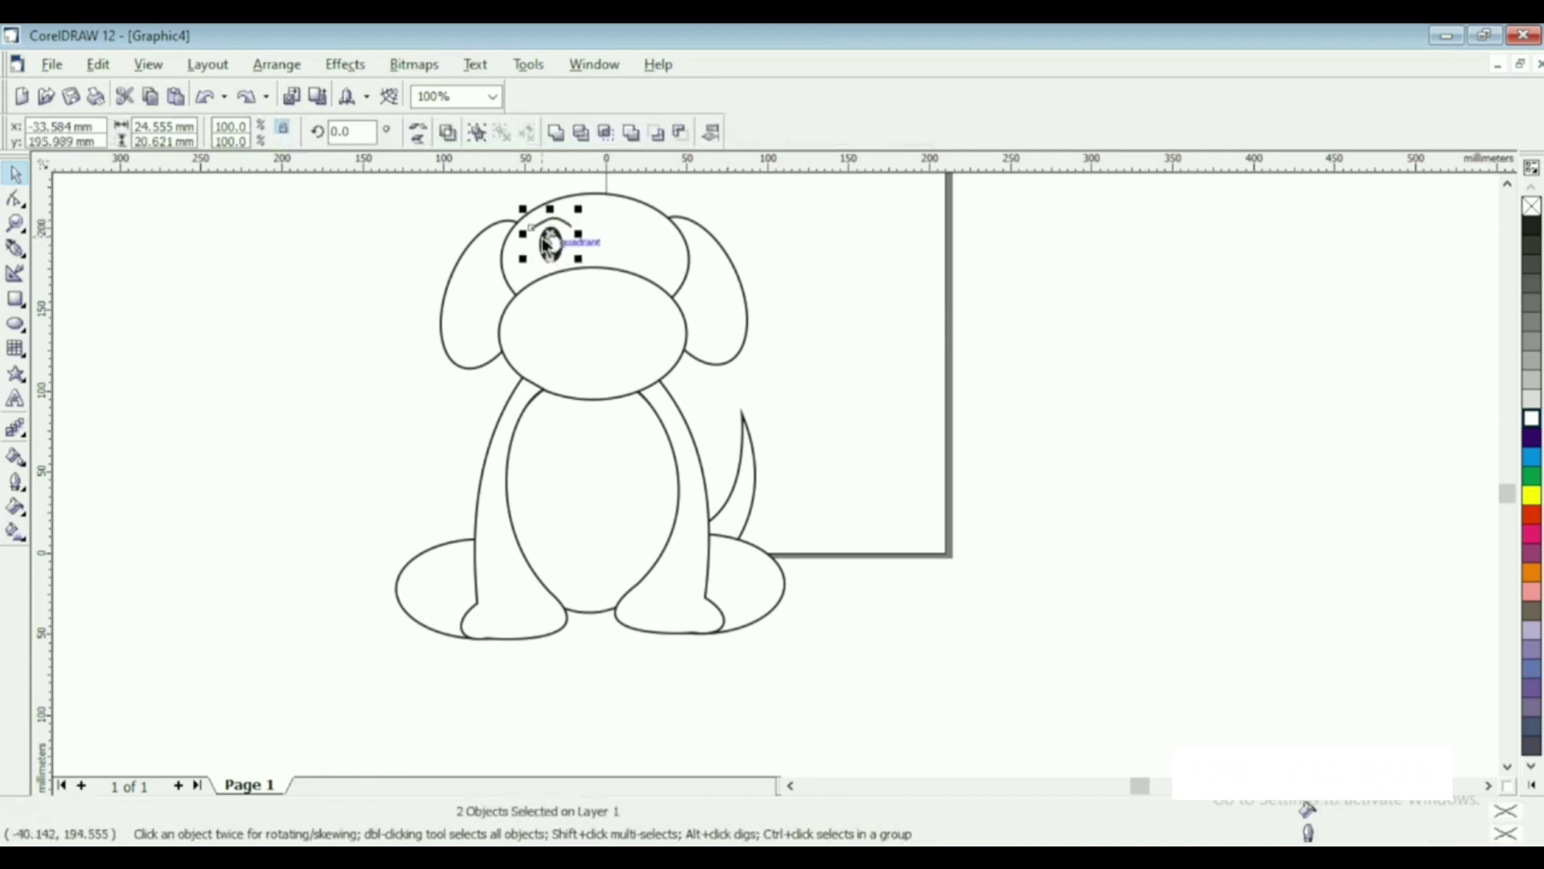
pyautogui.moveTo(550, 243); pyautogui.dragTo(633, 237)
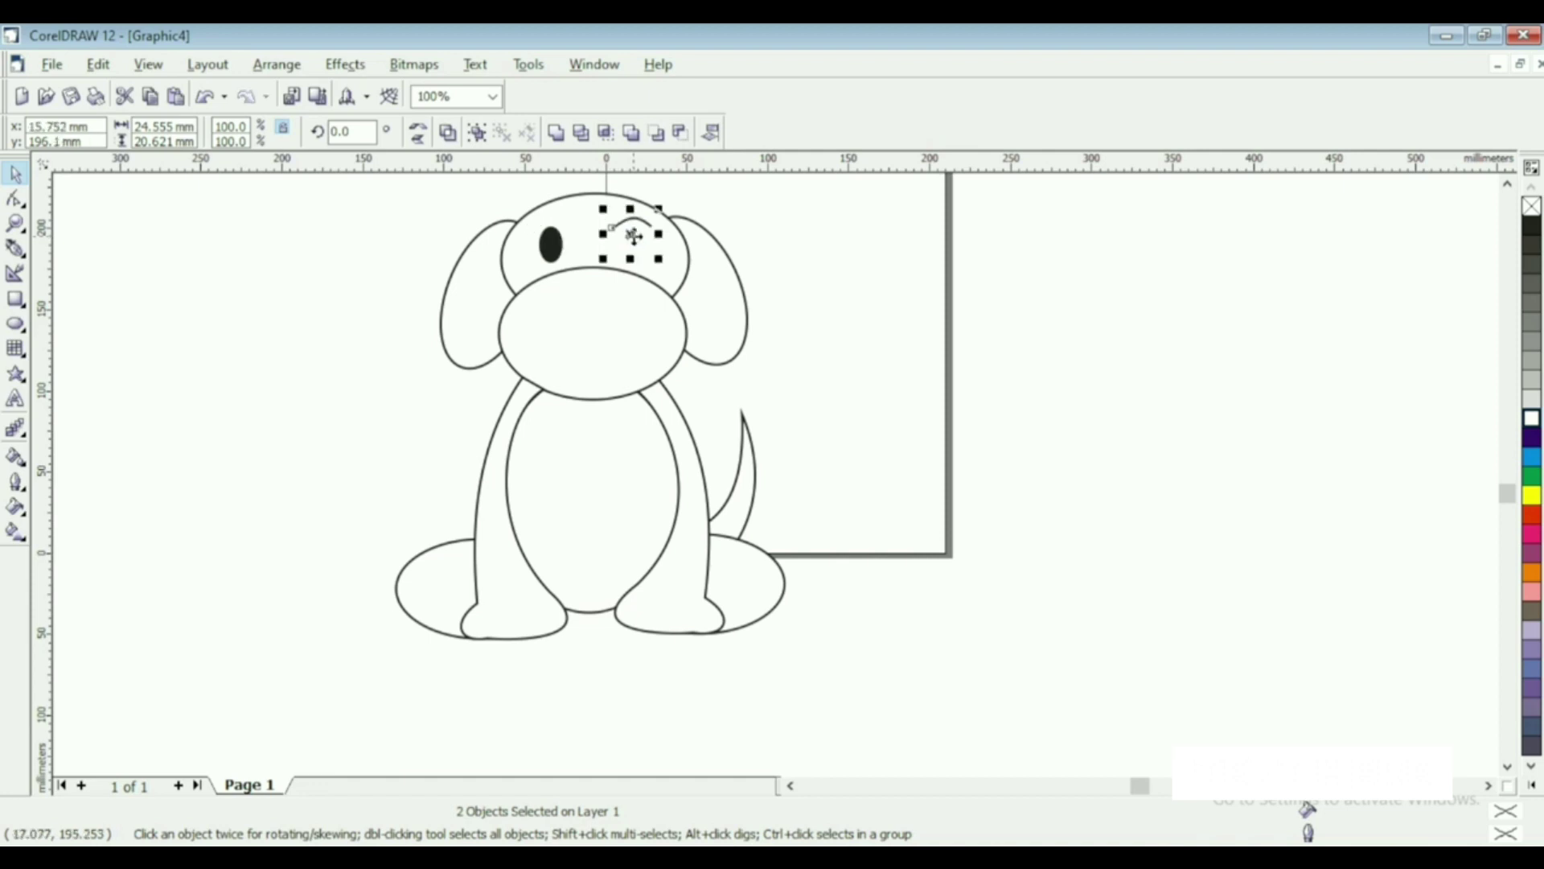
pyautogui.rightClick(632, 236)
pyautogui.click(915, 265)
# - Copy the white highlight and the black eye oval beneath the right eyebrow and nudge the black oval into place
pyautogui.click(550, 243)
pyautogui.moveTo(550, 243); pyautogui.dragTo(631, 244)
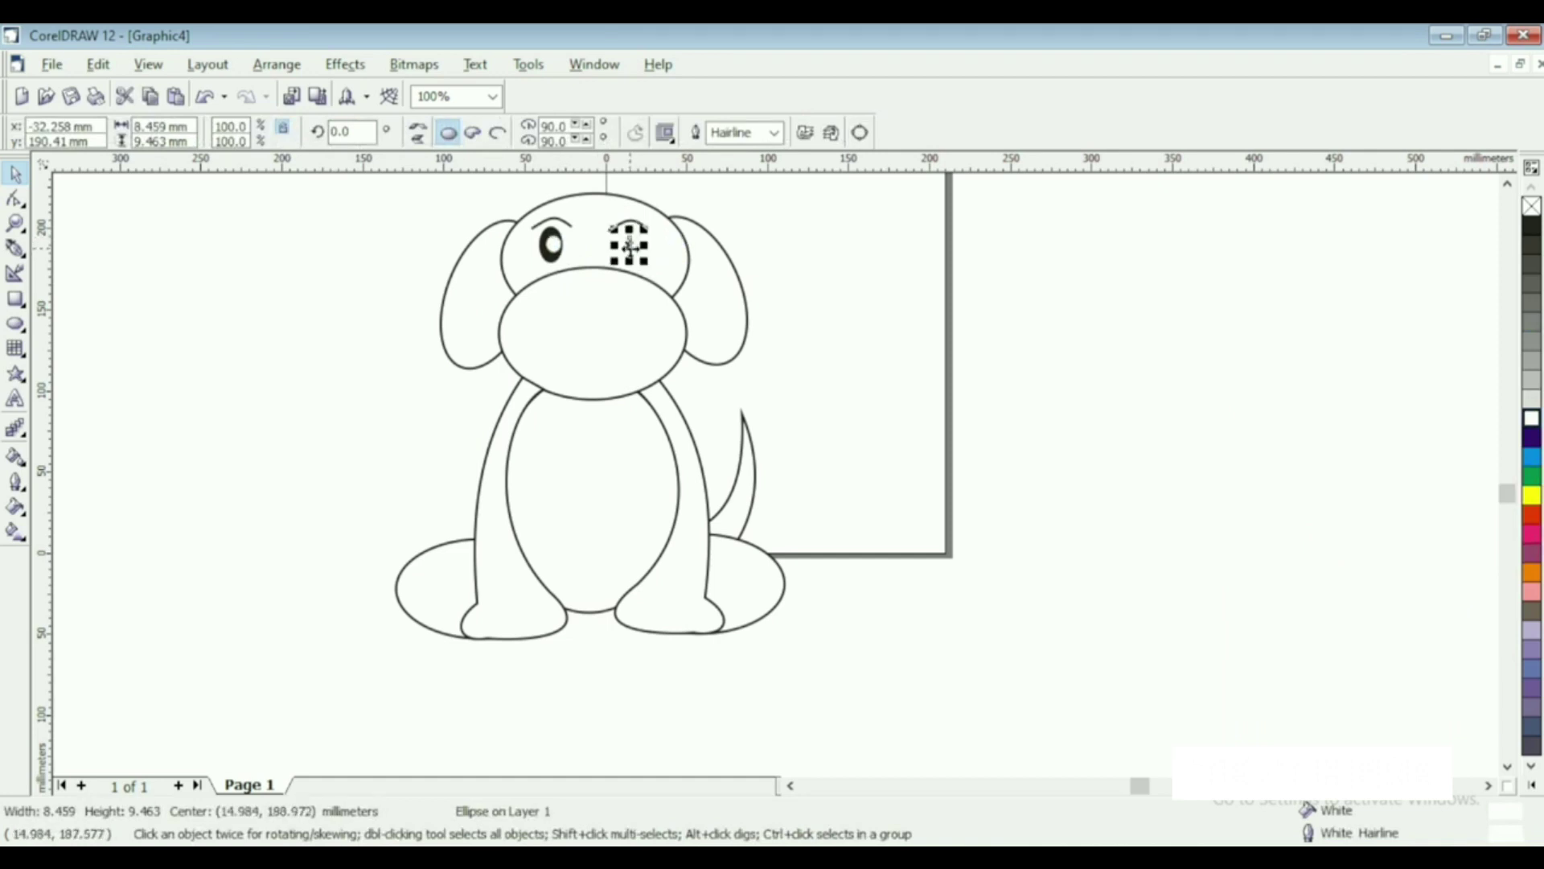
pyautogui.click(550, 244)
pyautogui.moveTo(550, 243); pyautogui.dragTo(622, 249)
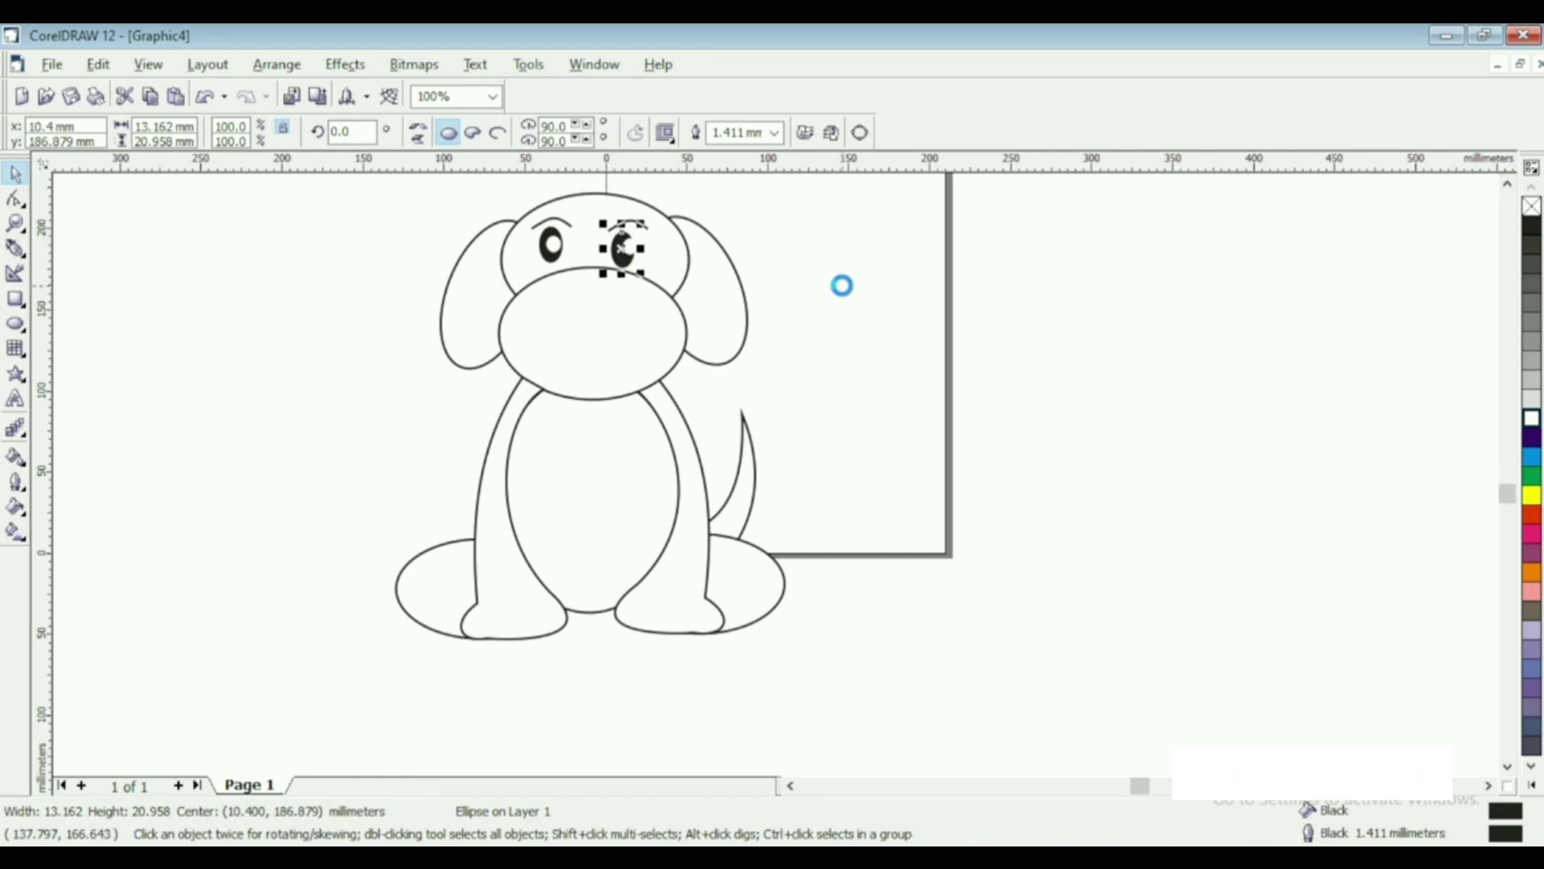
pyautogui.press('Right')
pyautogui.press('Up')
pyautogui.press('Right')
pyautogui.press('Down')
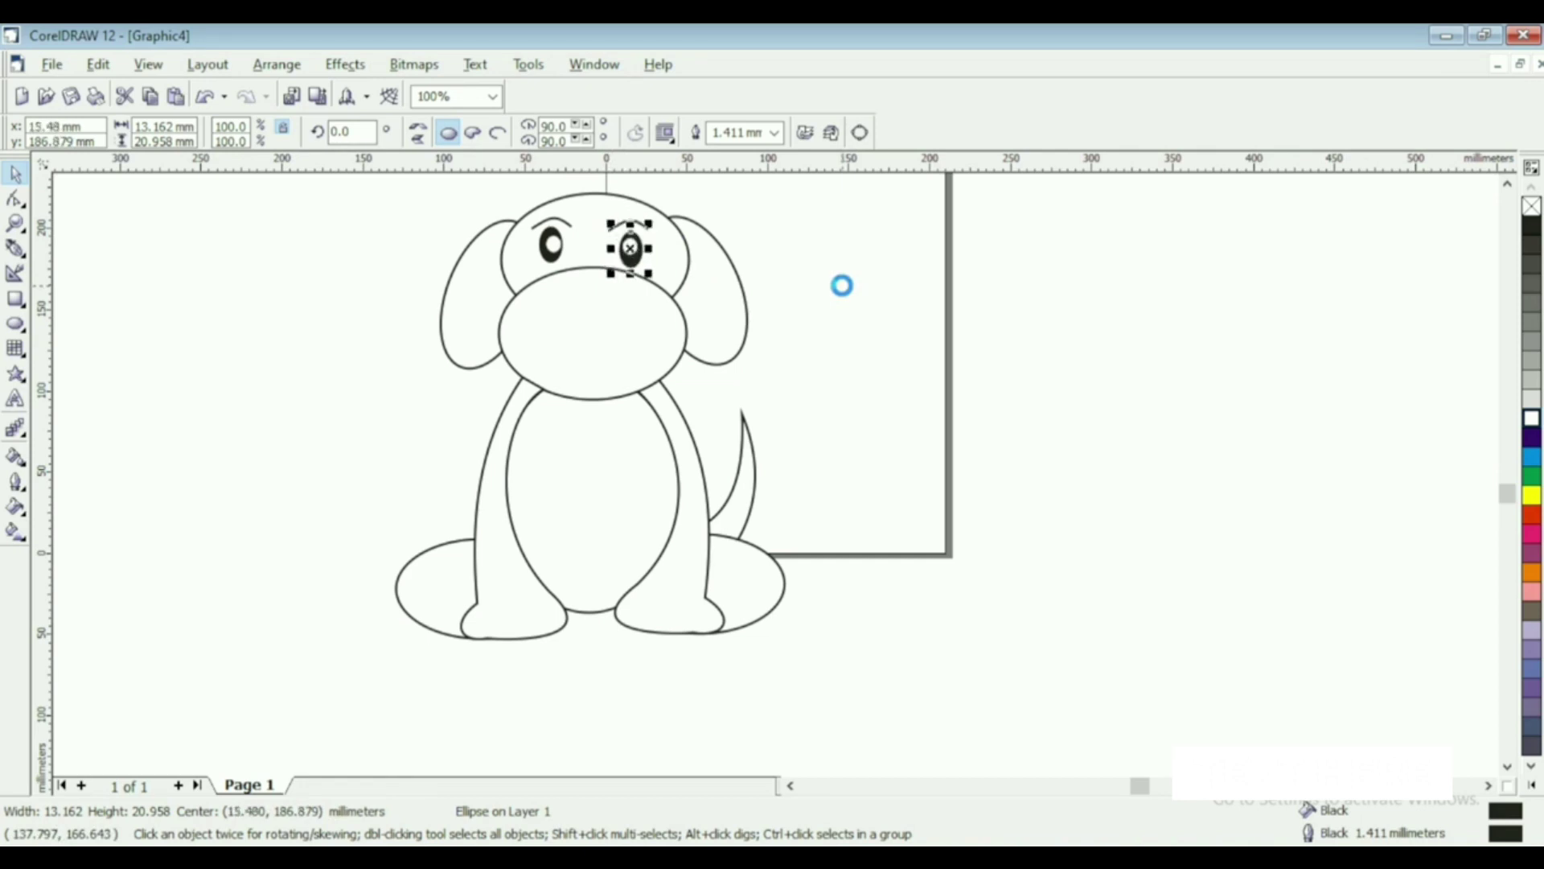
pyautogui.click(849, 386)
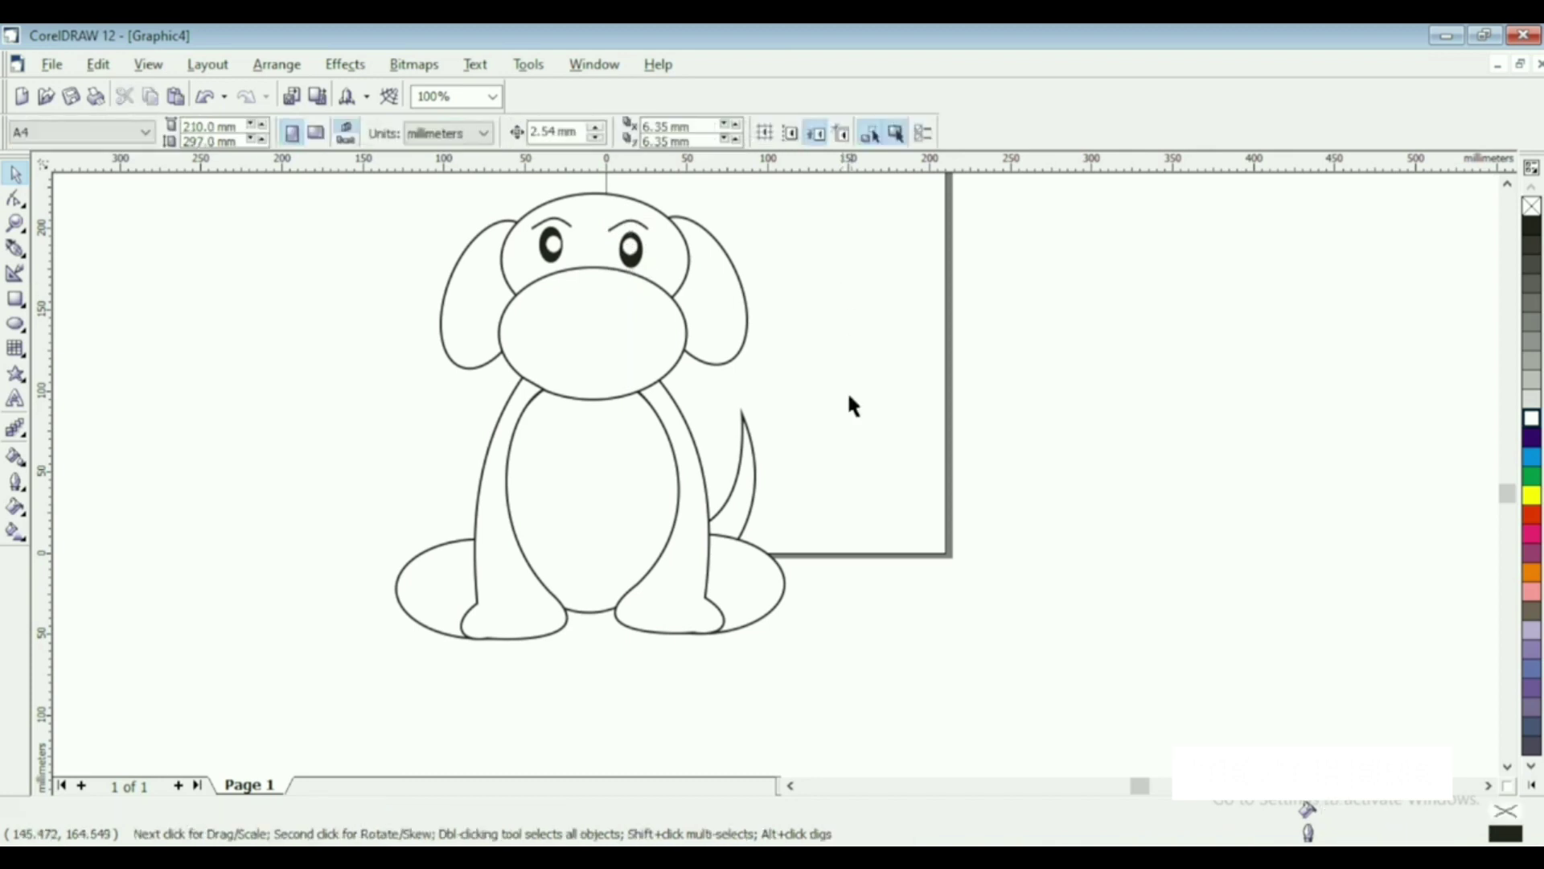
# - Move the right black eye oval up about 2.5 mm so it sits level with the left eye
pyautogui.click(640, 230)
pyautogui.click(638, 226)
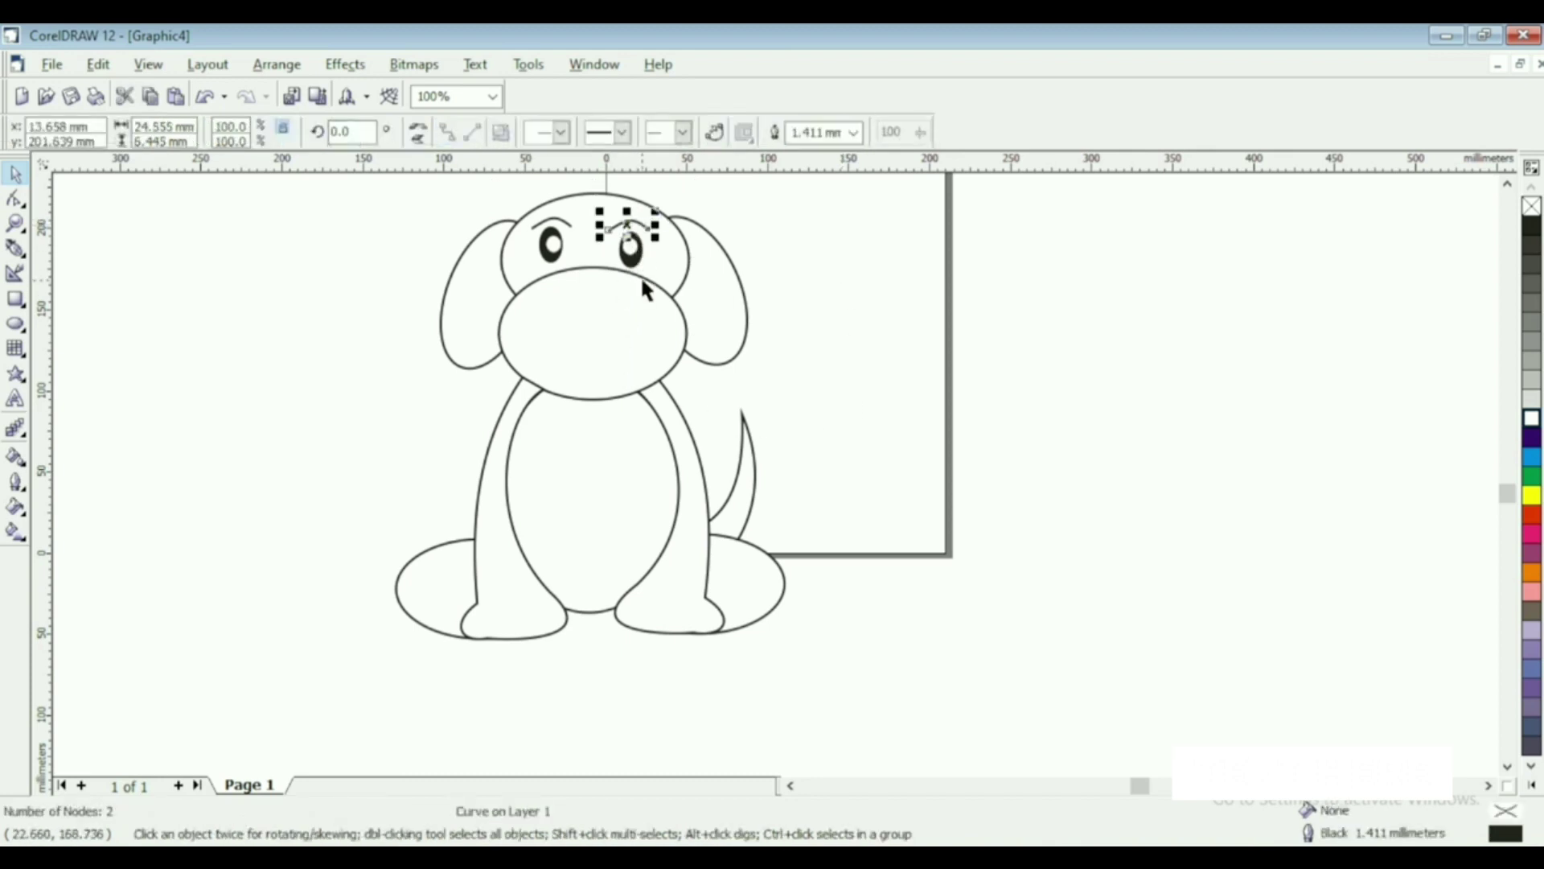
pyautogui.click(631, 259)
pyautogui.click(885, 268)
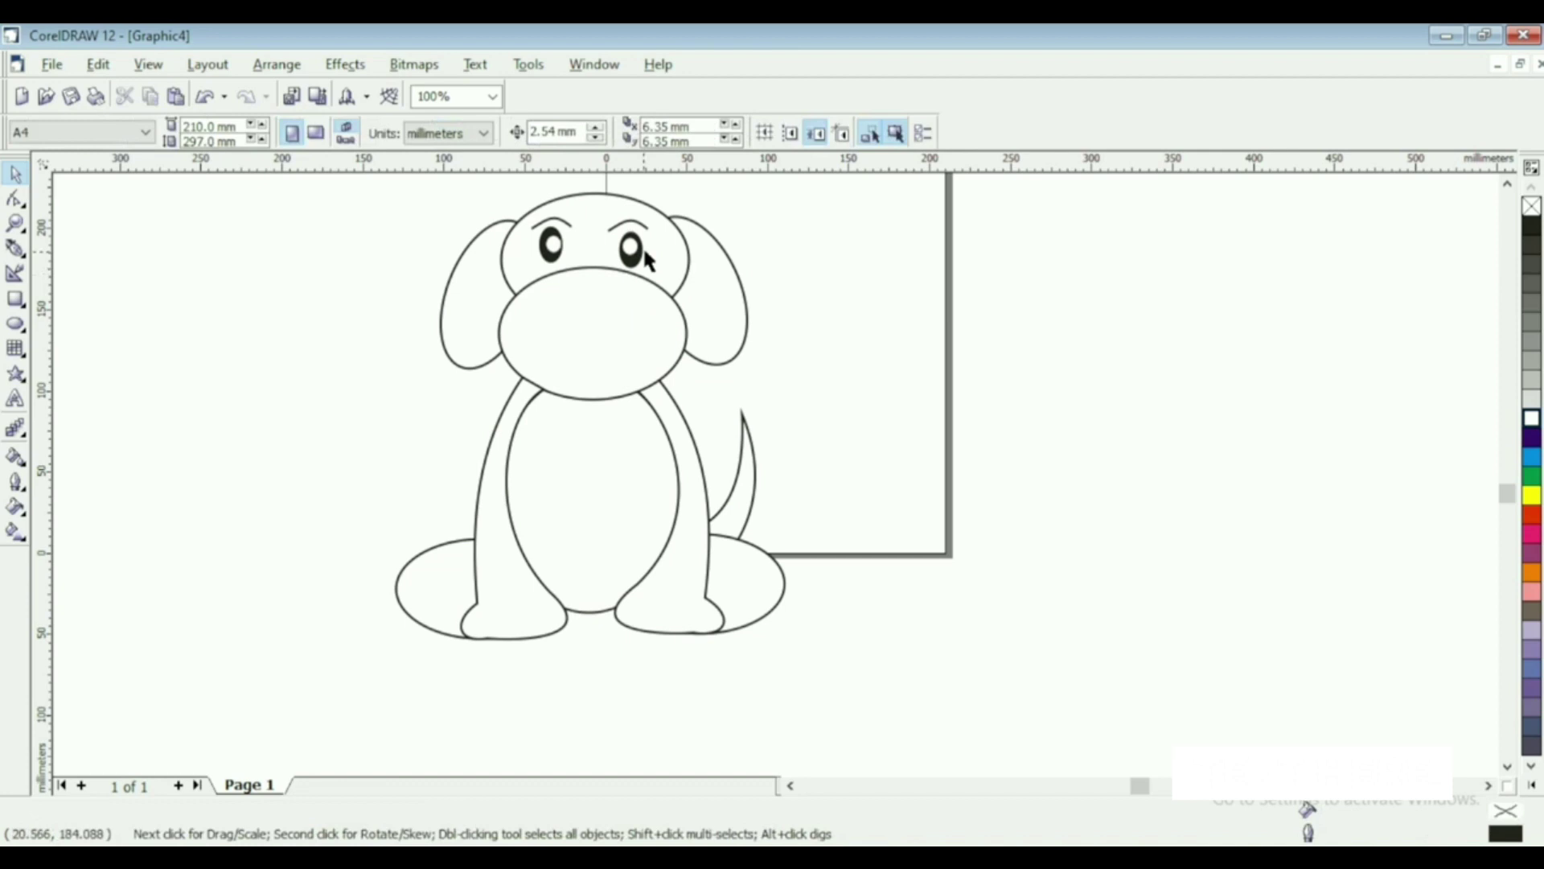
pyautogui.click(640, 253)
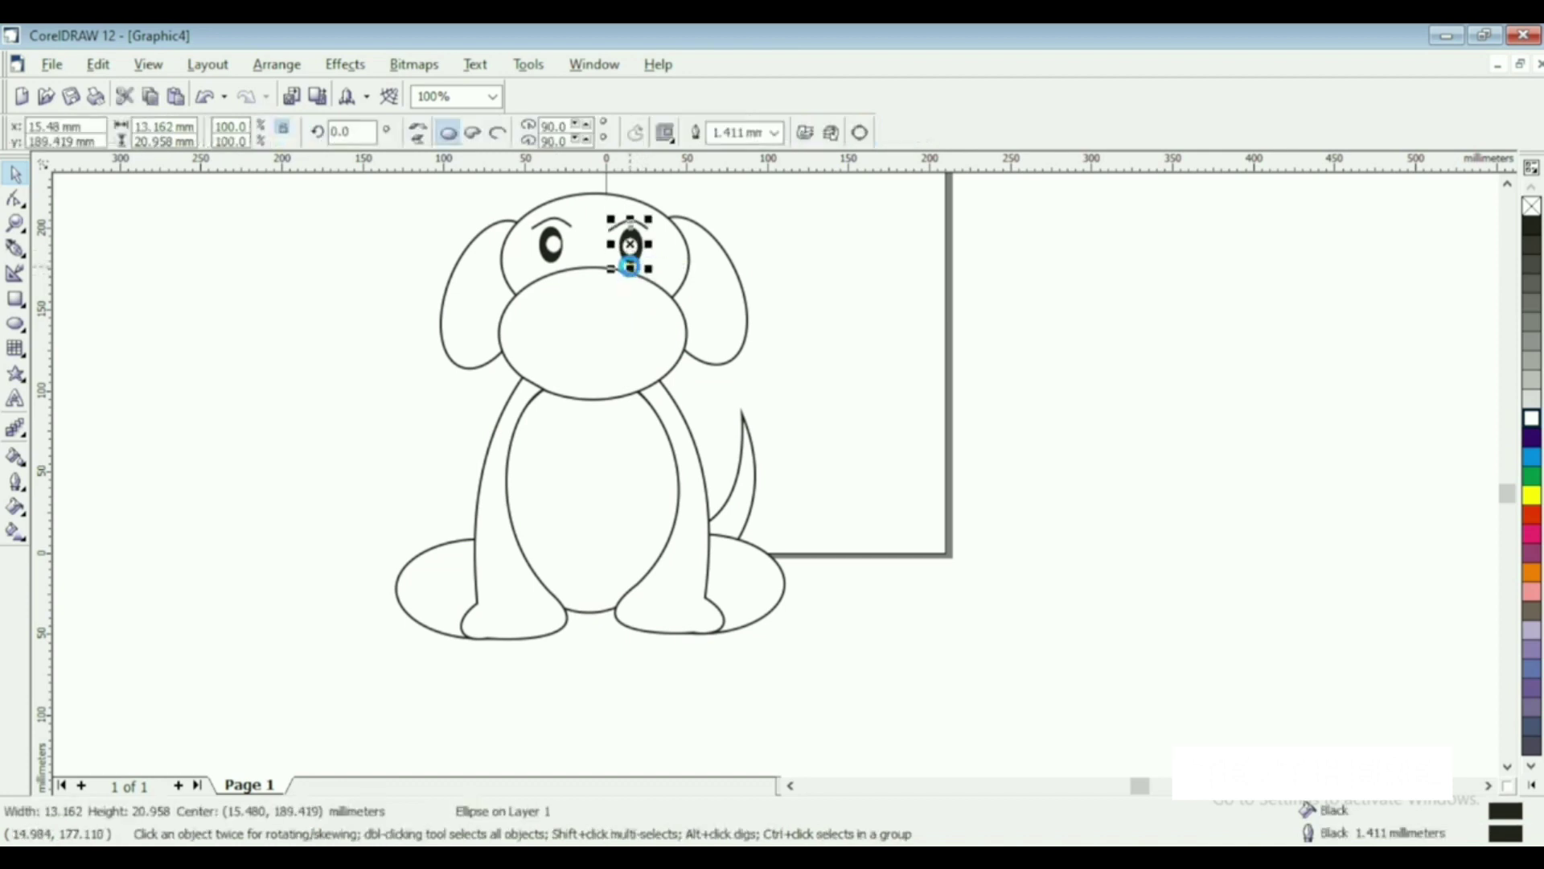
pyautogui.click(752, 302)
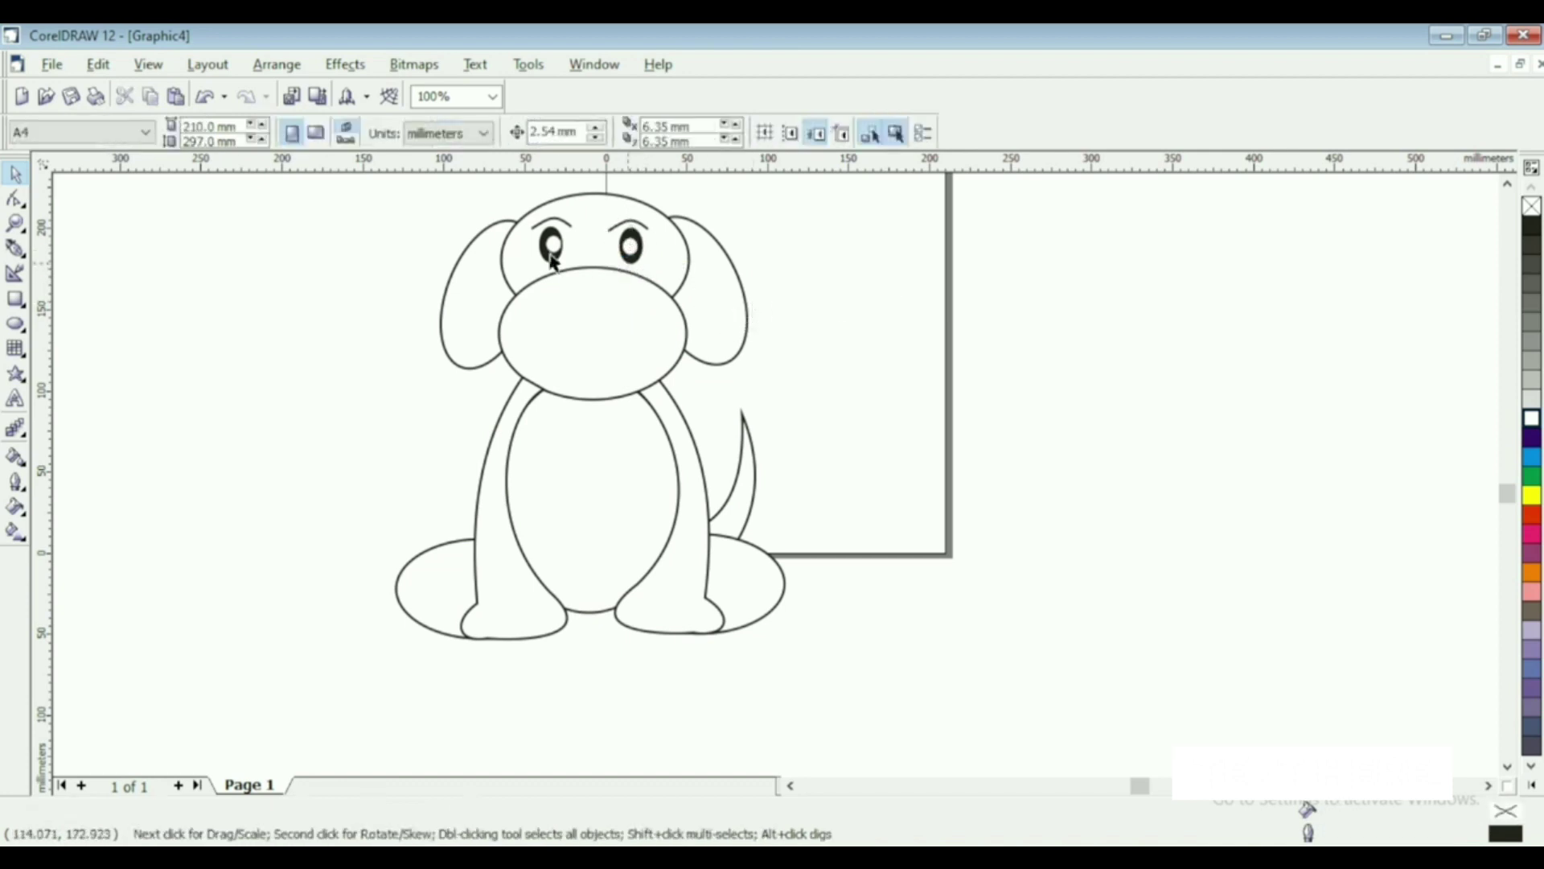
# - Move the right eye's white highlight up about 2.5 mm inside the black oval
pyautogui.click(632, 245)
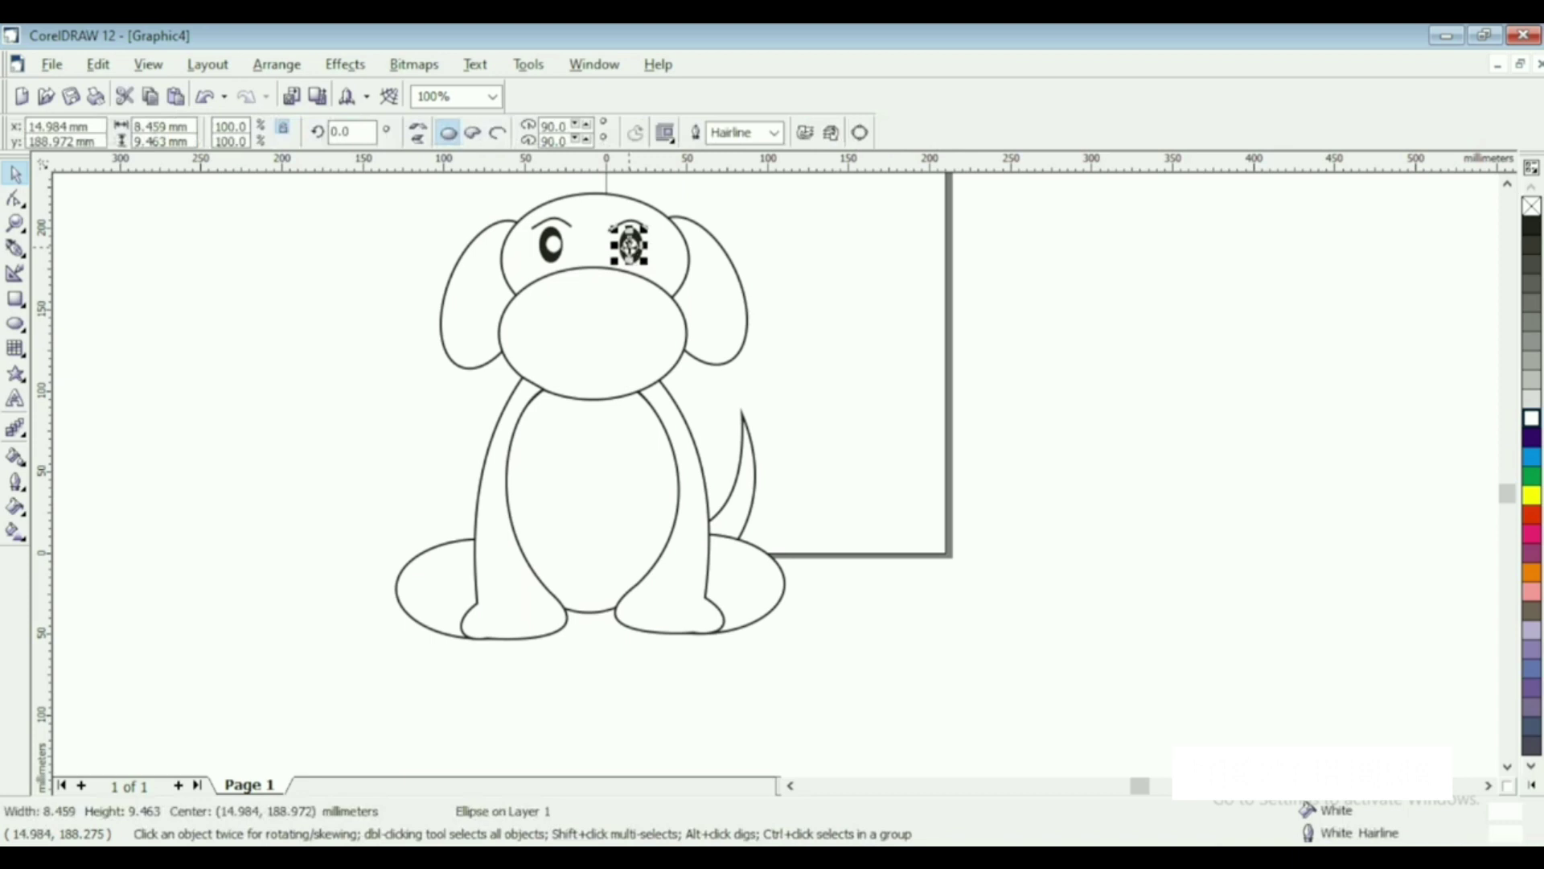
pyautogui.moveTo(629, 245); pyautogui.dragTo(629, 241)
pyautogui.press('Left')
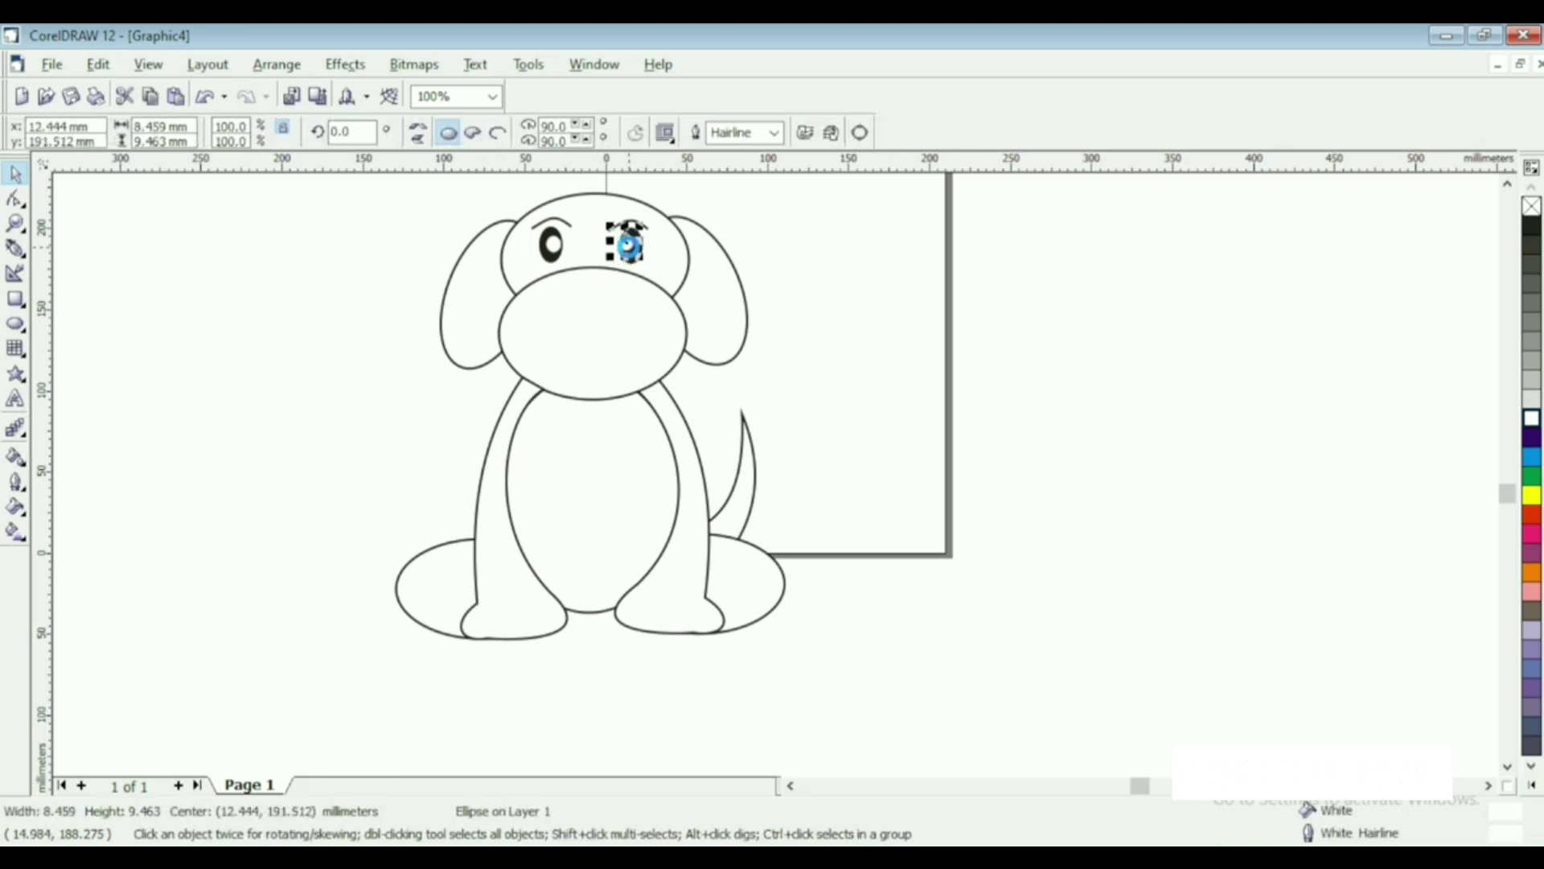
pyautogui.press('Right')
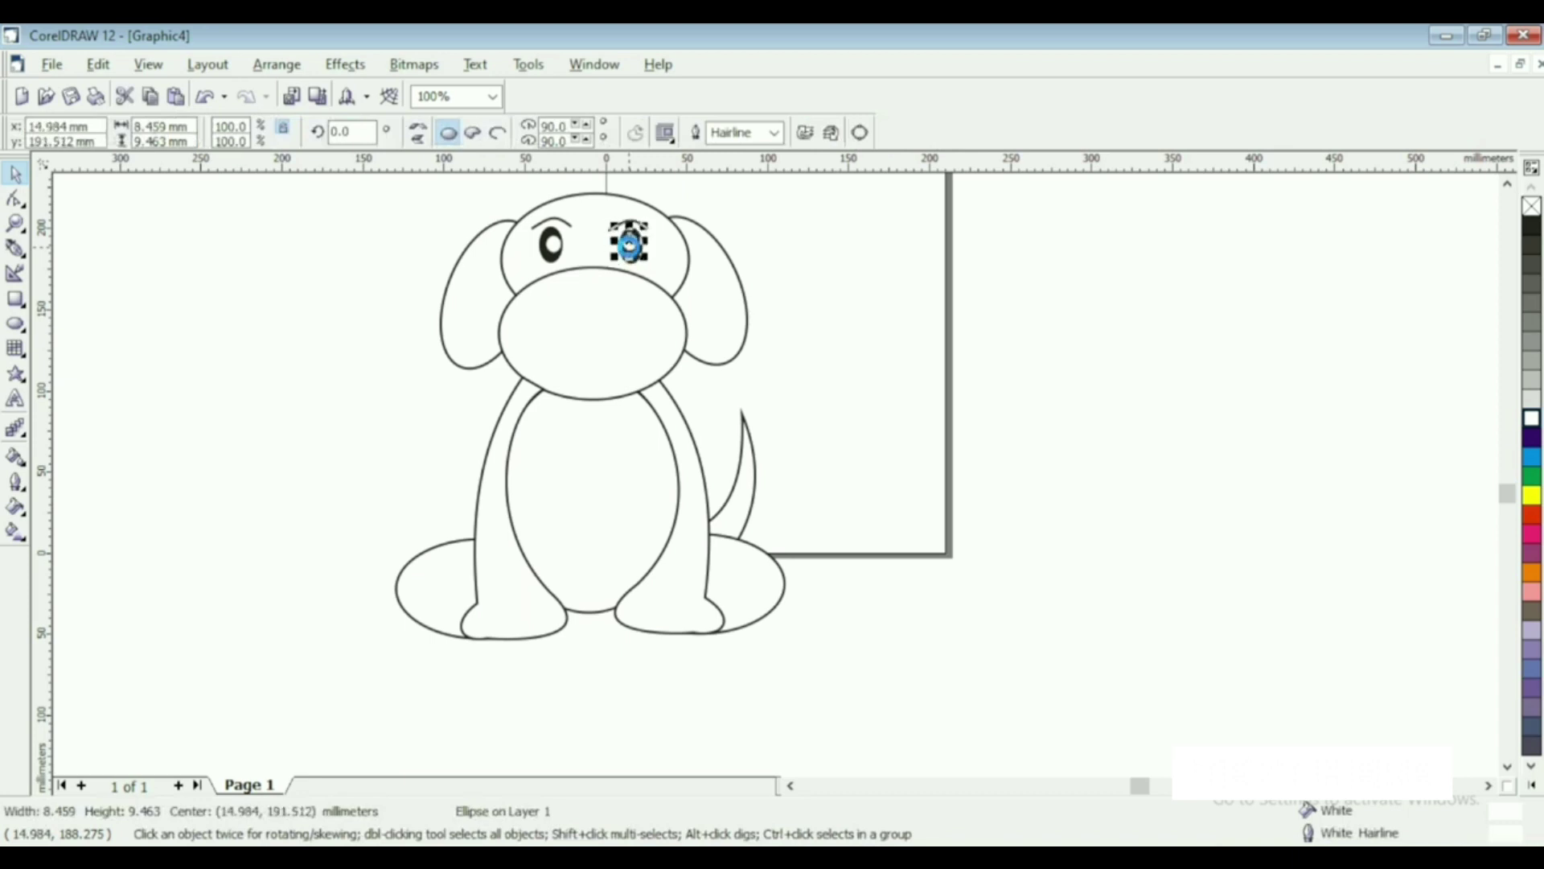
pyautogui.click(794, 259)
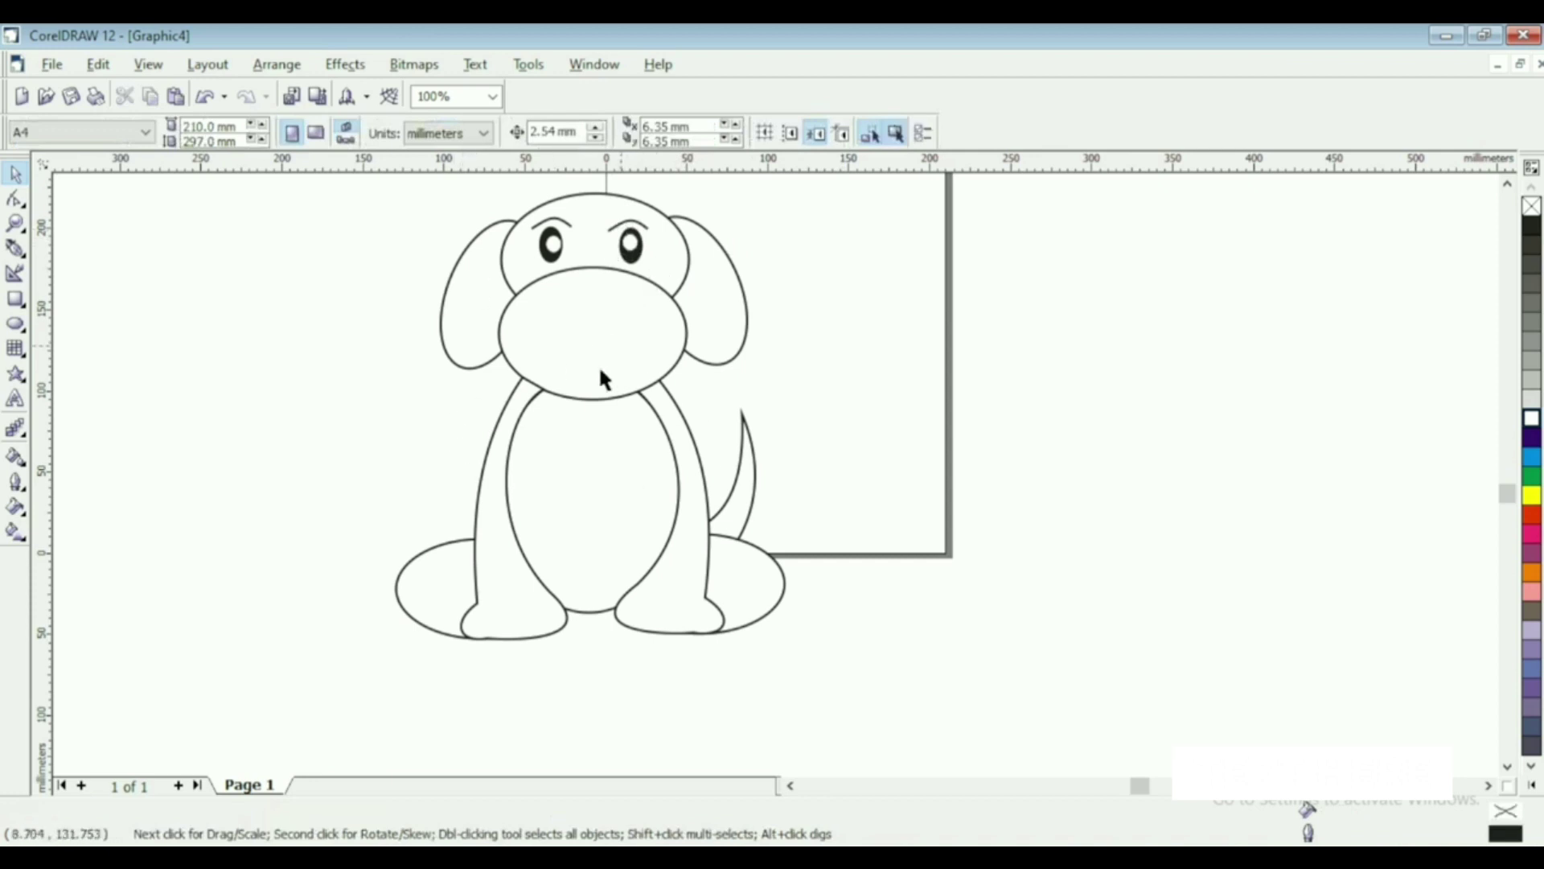
# - Draw a nose ellipse about 34 × 20 mm on the upper part of the muzzle
pyautogui.click(15, 324)
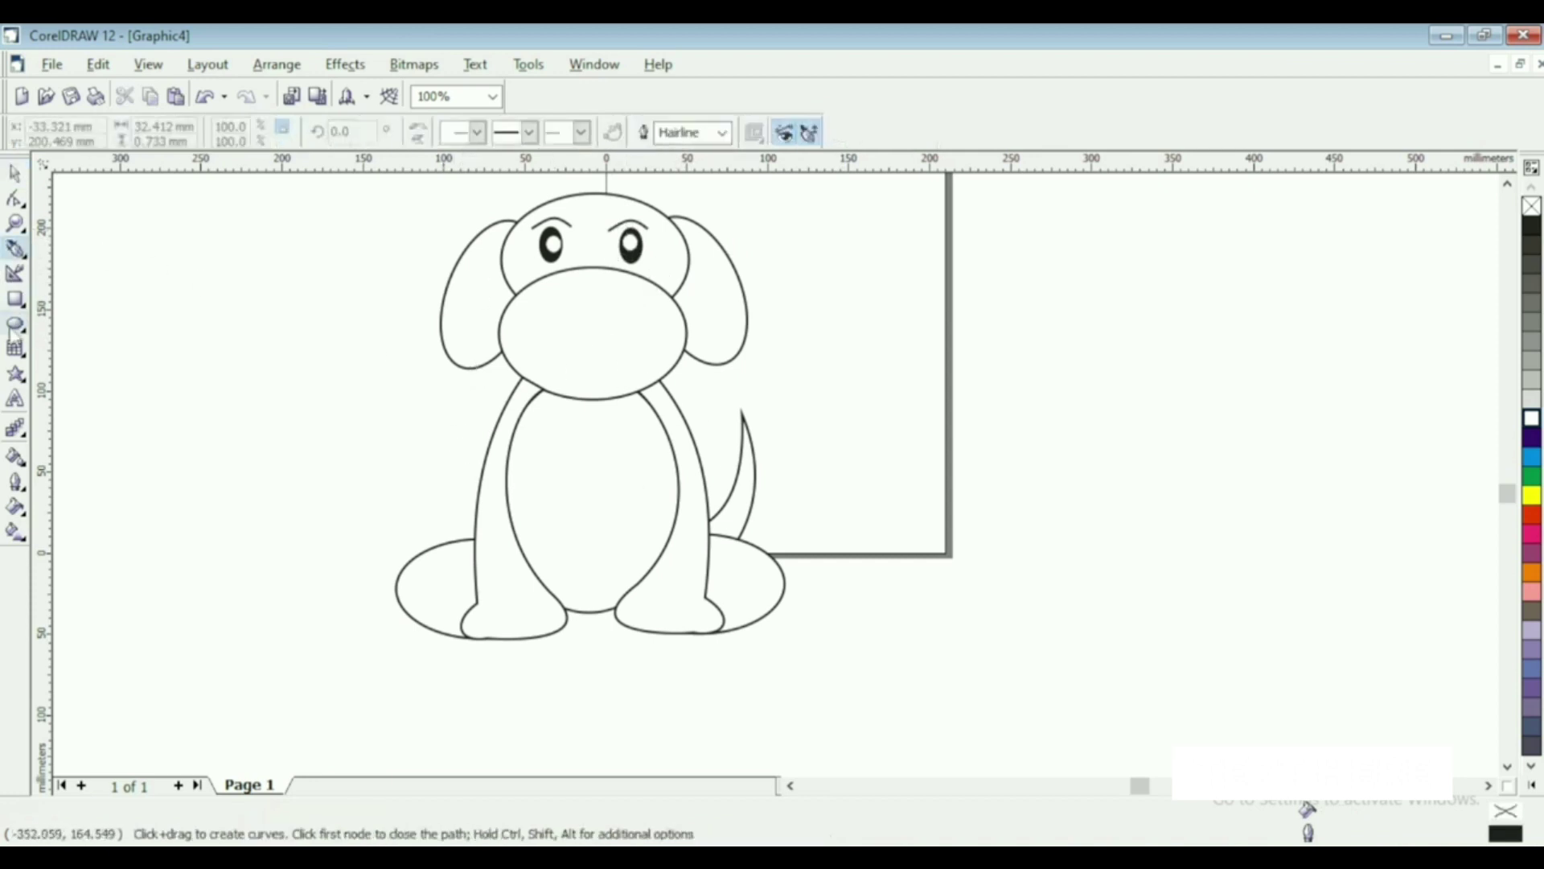
pyautogui.moveTo(583, 282); pyautogui.dragTo(631, 306)
pyautogui.click(15, 173)
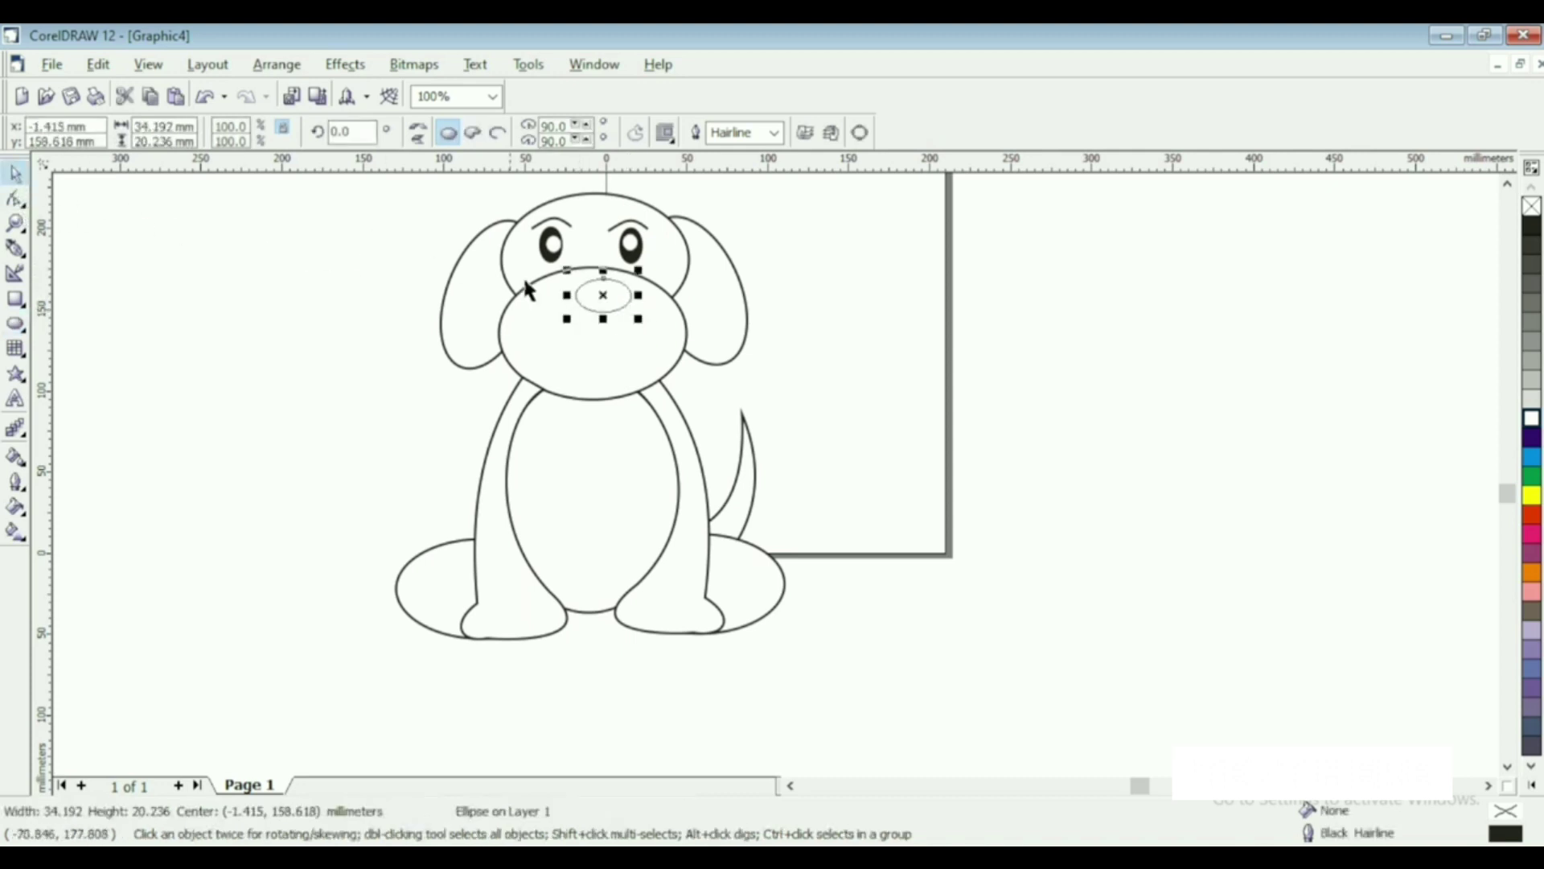
# - Fill the nose ellipse with black and centre it just below the muzzle's upper edge
pyautogui.moveTo(605, 295); pyautogui.dragTo(587, 290)
pyautogui.click(1530, 233)
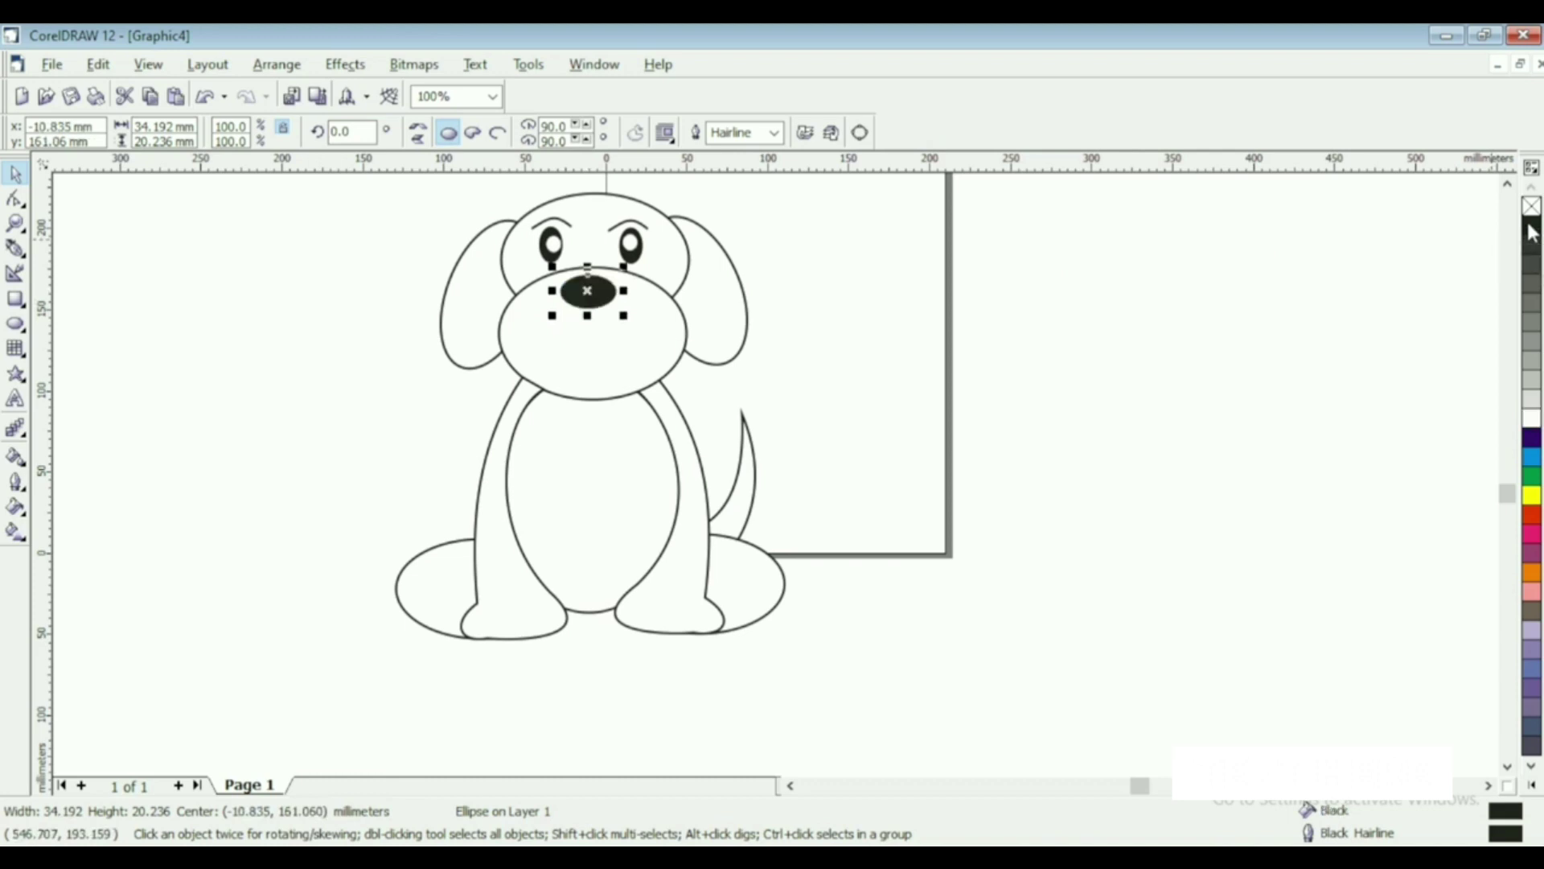
pyautogui.press('Right')
pyautogui.press('Up')
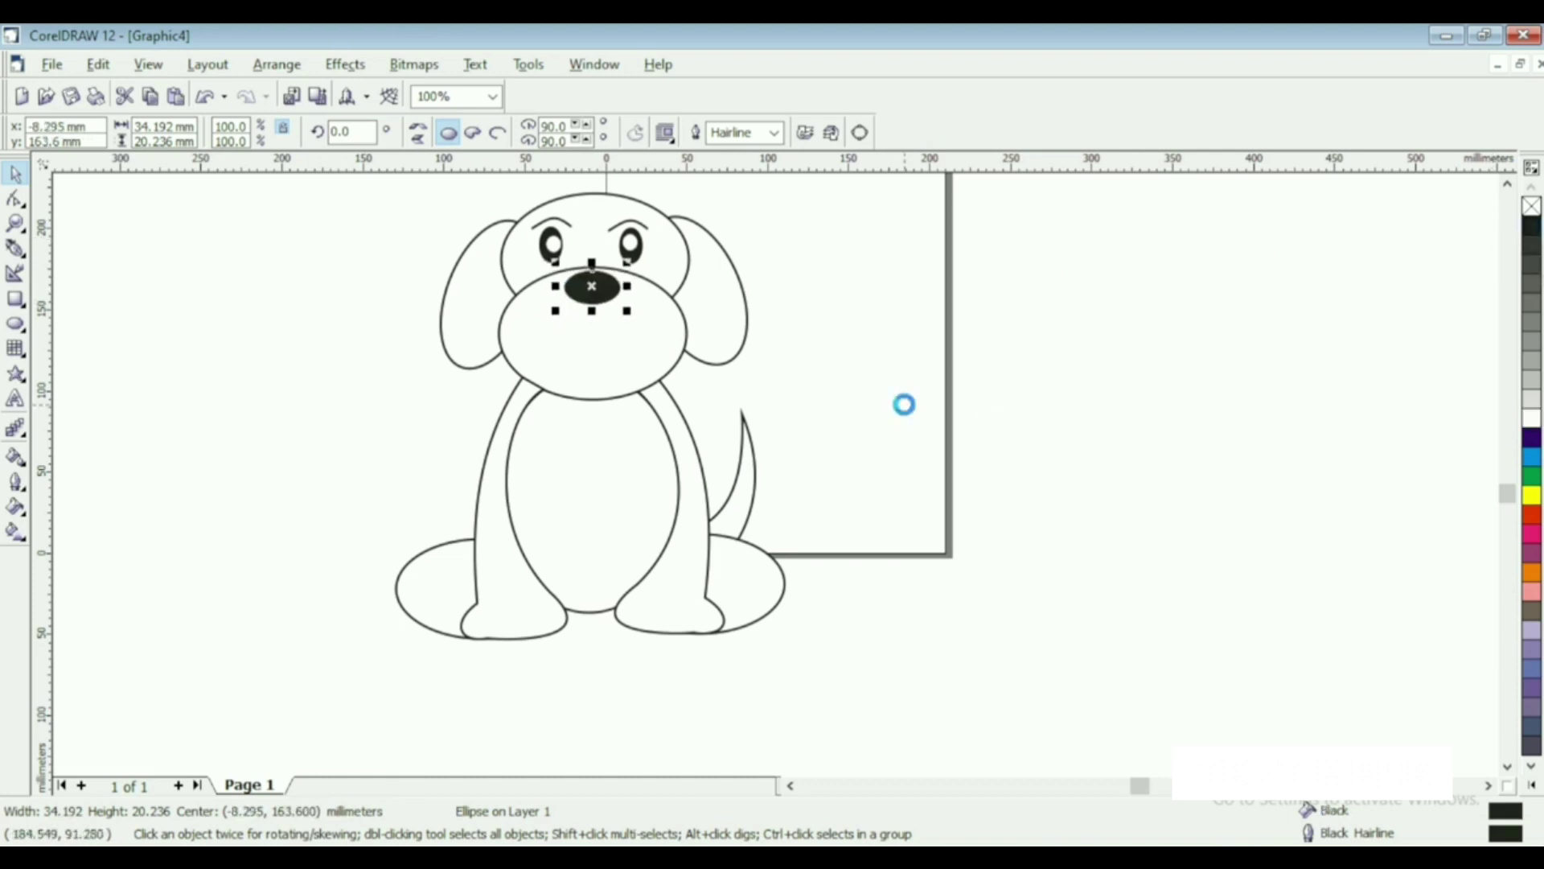
pyautogui.press('Escape')
# - Draw a vertical line about 31 mm long down from the nose and set its outline width to 1.411 mm
pyautogui.click(16, 248)
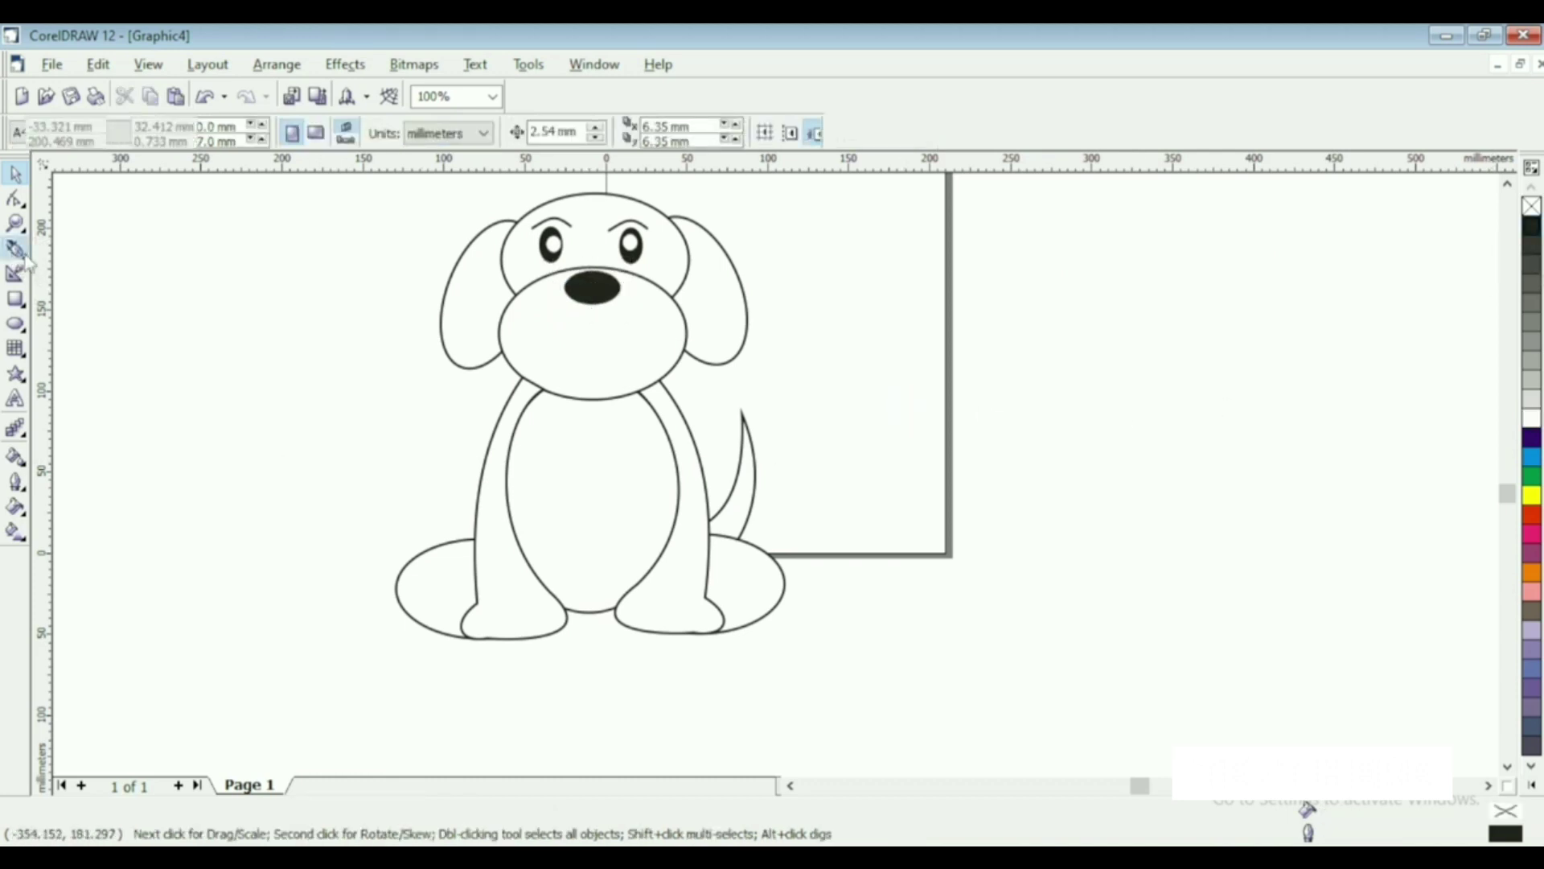
pyautogui.click(592, 303)
pyautogui.click(593, 366)
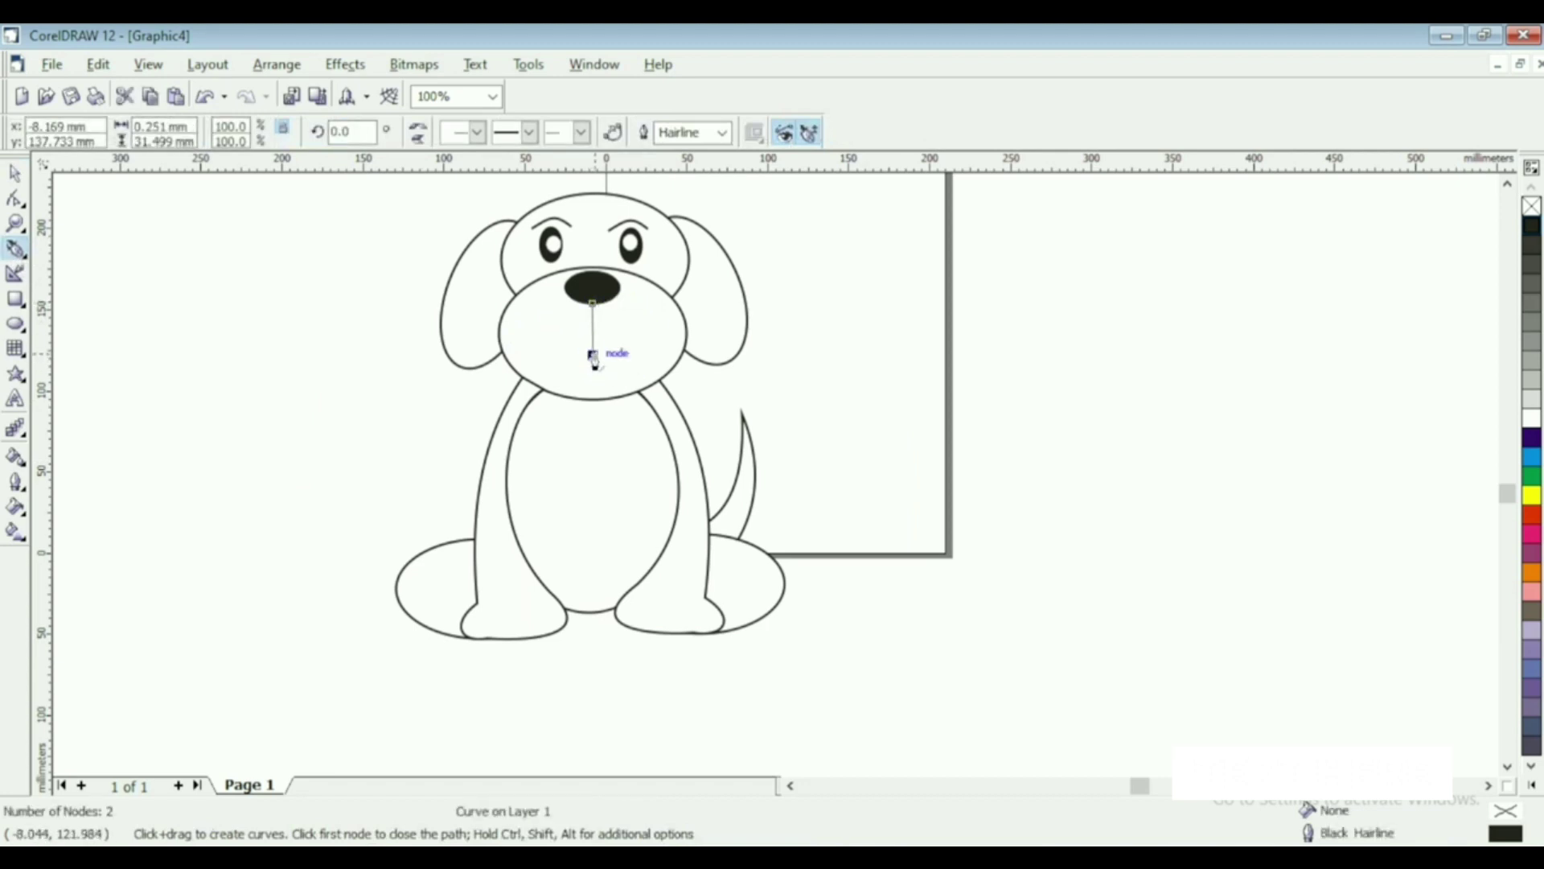
pyautogui.click(722, 132)
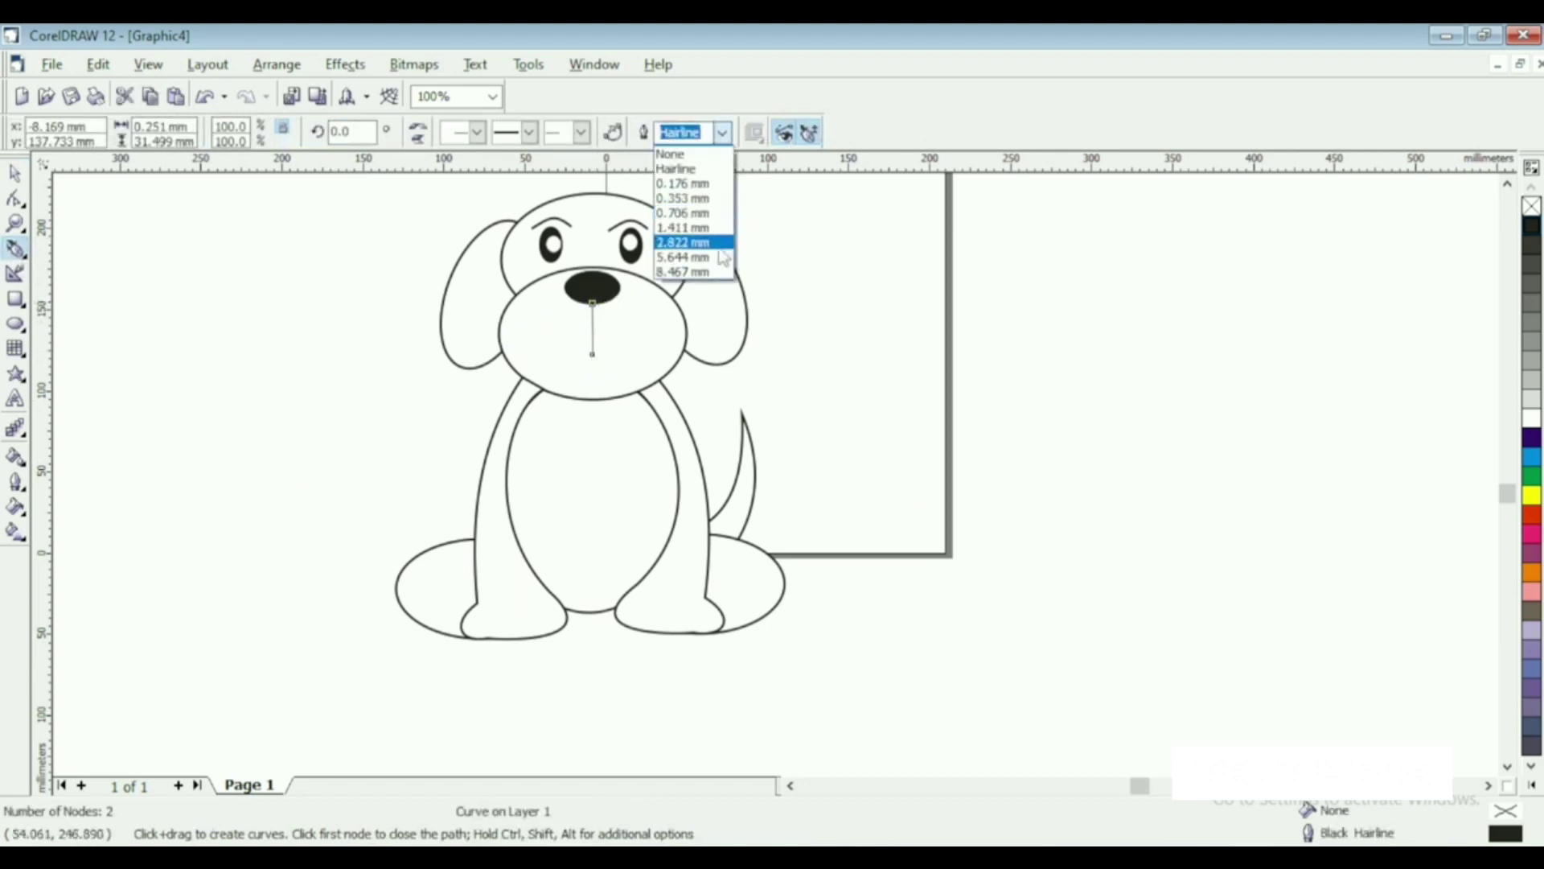
pyautogui.click(688, 228)
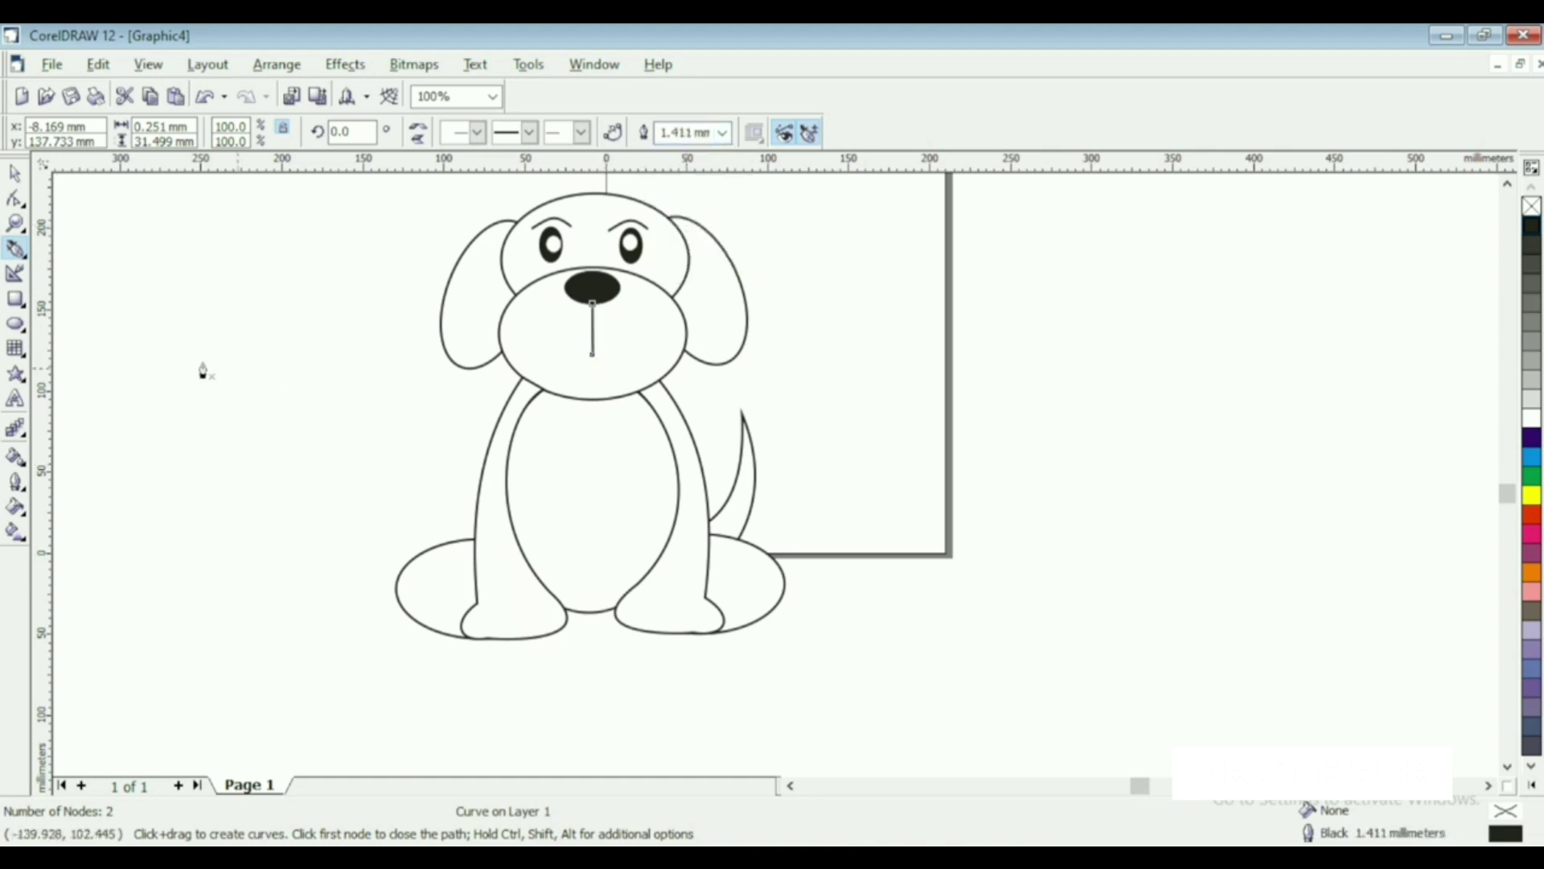
# - Draw a straight horizontal mouth line about 75 mm long across the muzzle, crossing the vertical line below the nose
pyautogui.click(16, 250)
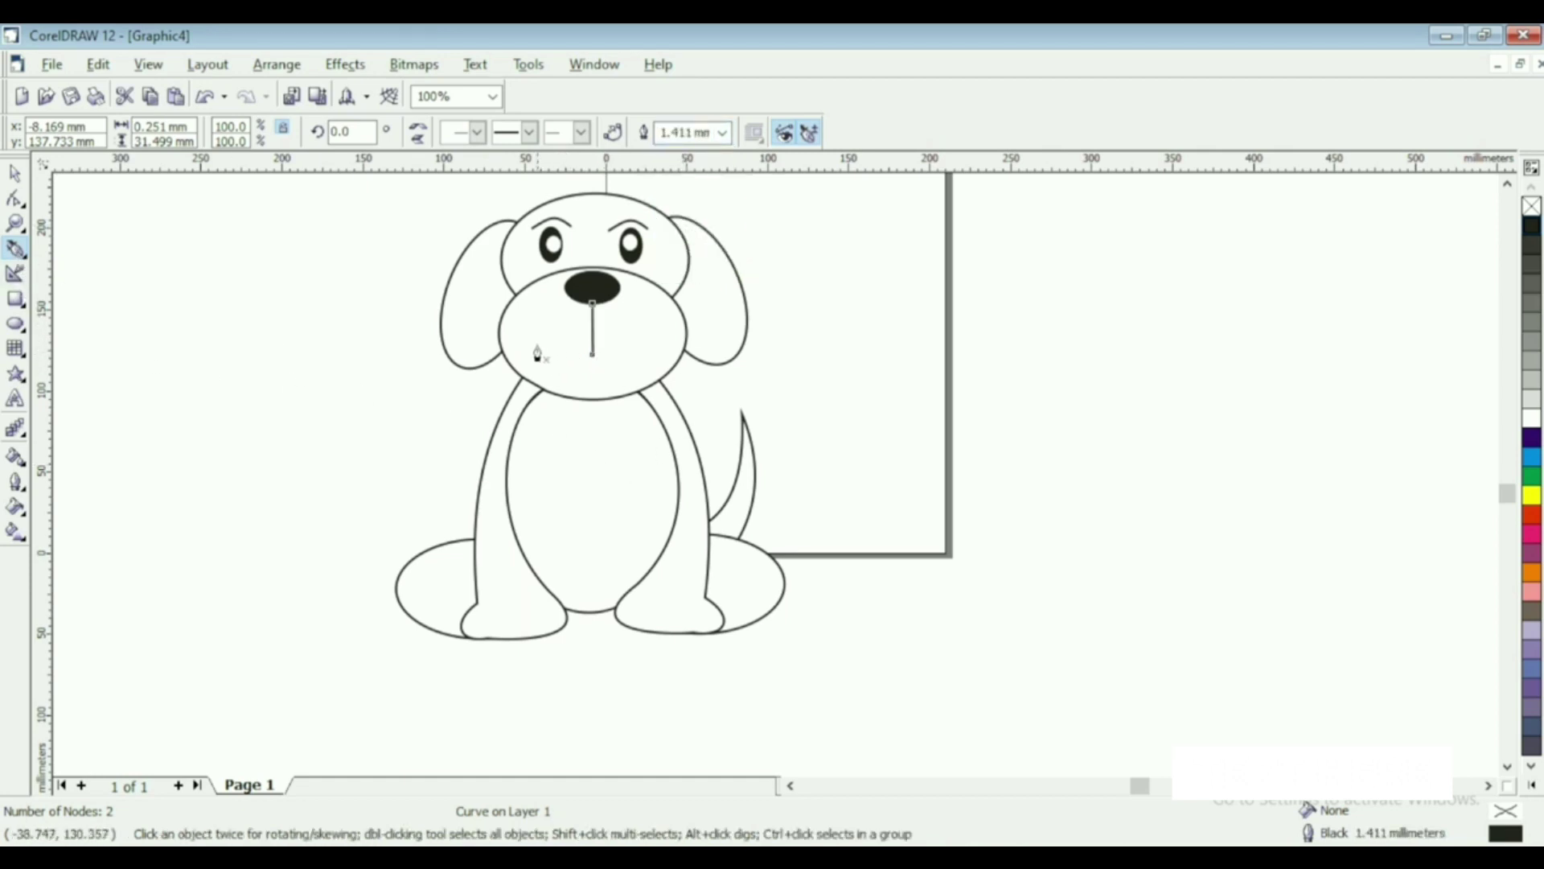
pyautogui.click(536, 345)
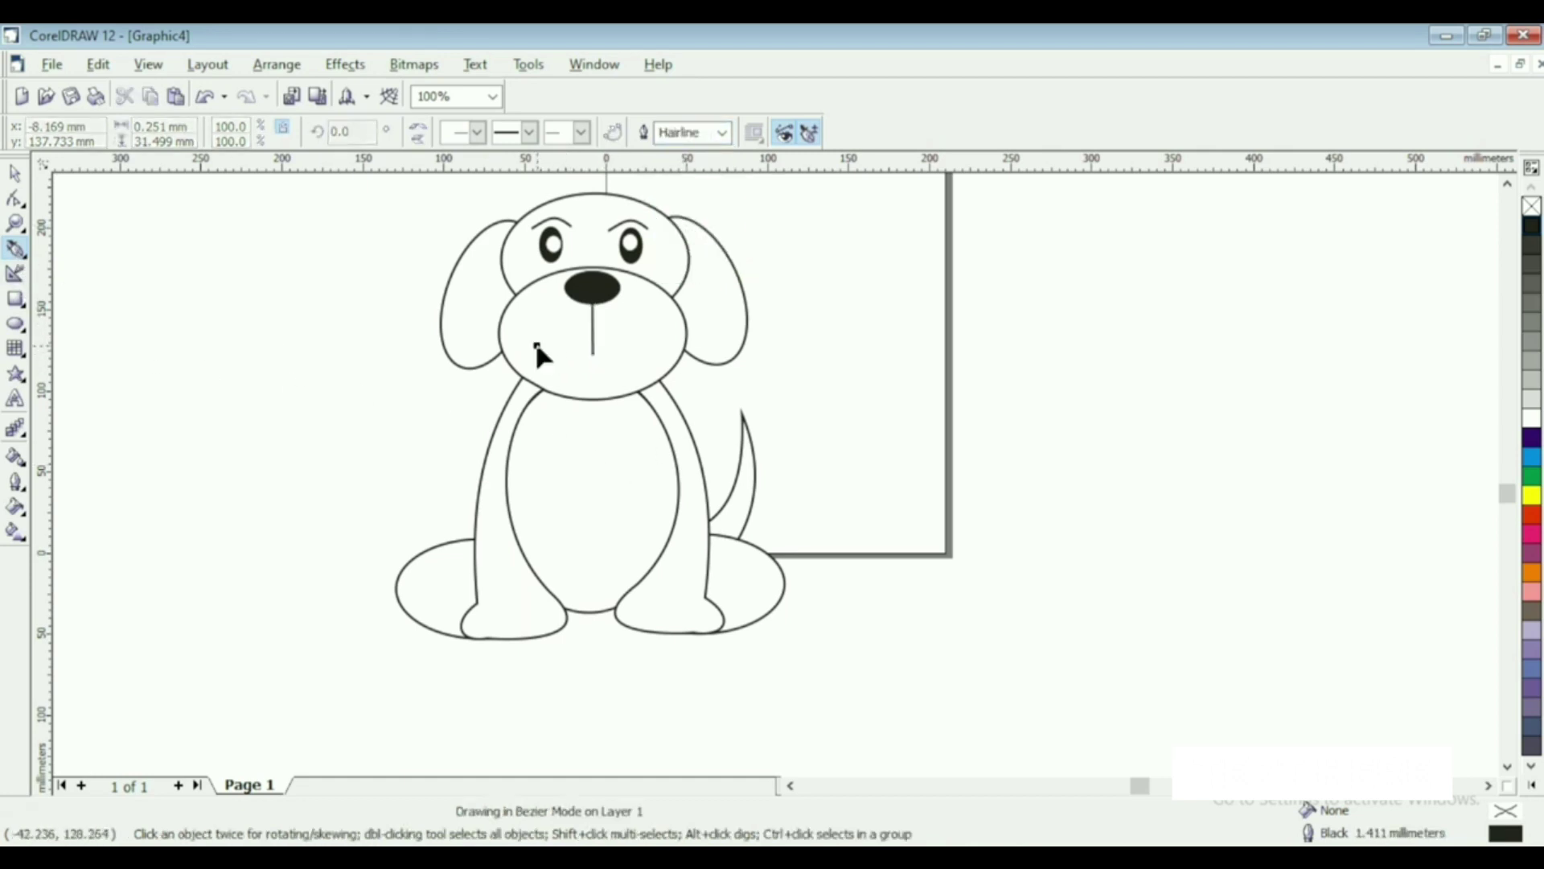
pyautogui.click(658, 347)
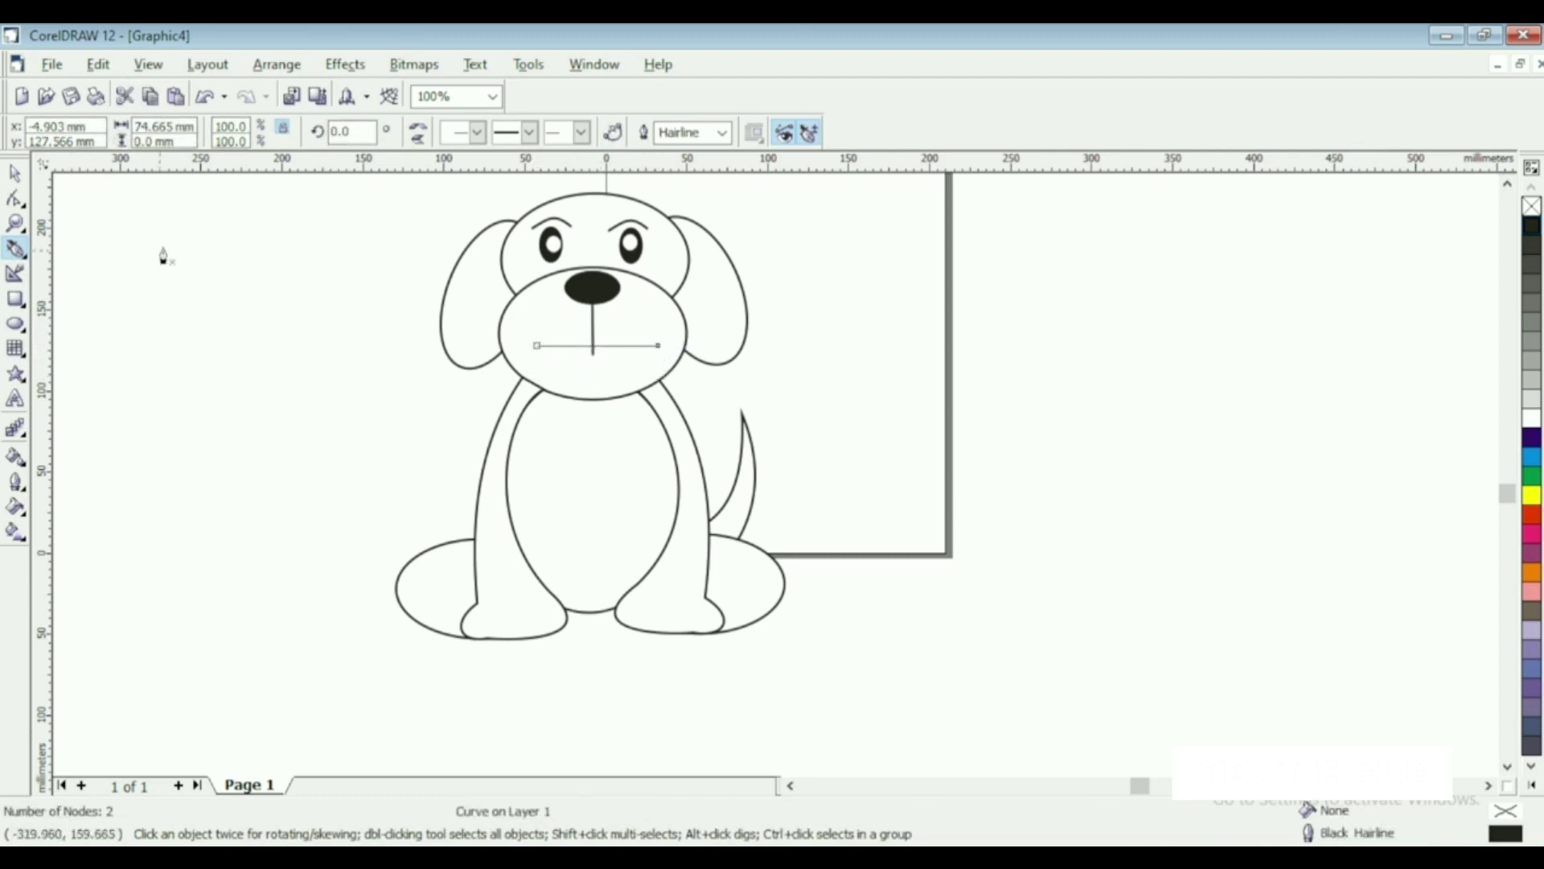
# - Convert the mouth line to a curve and bend it downward into a smile about 16 mm deep
pyautogui.click(15, 199)
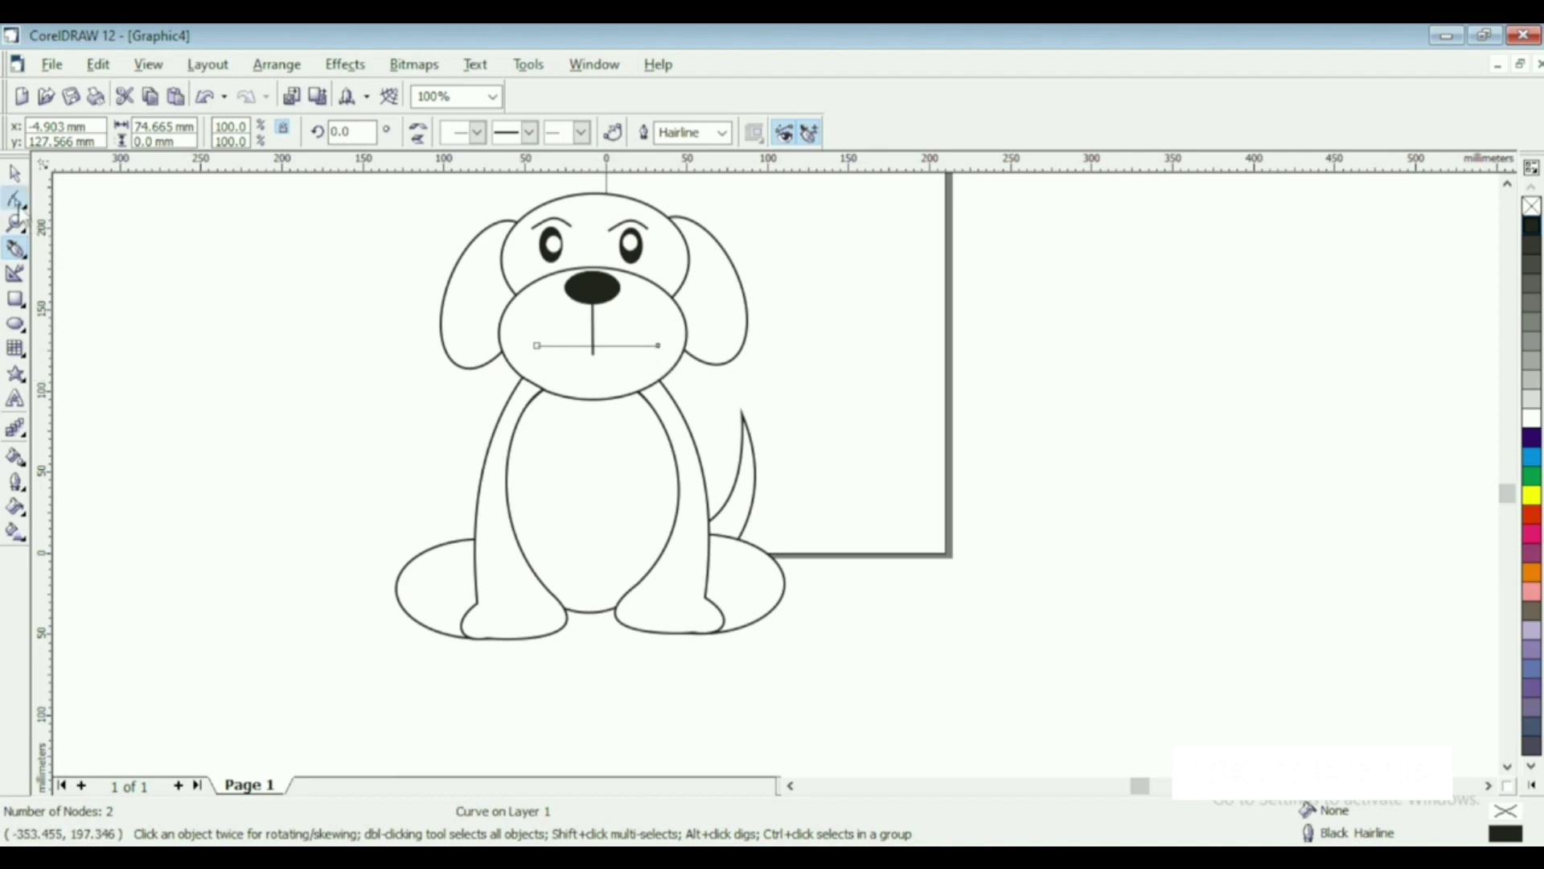
pyautogui.rightClick(592, 347)
pyautogui.click(643, 432)
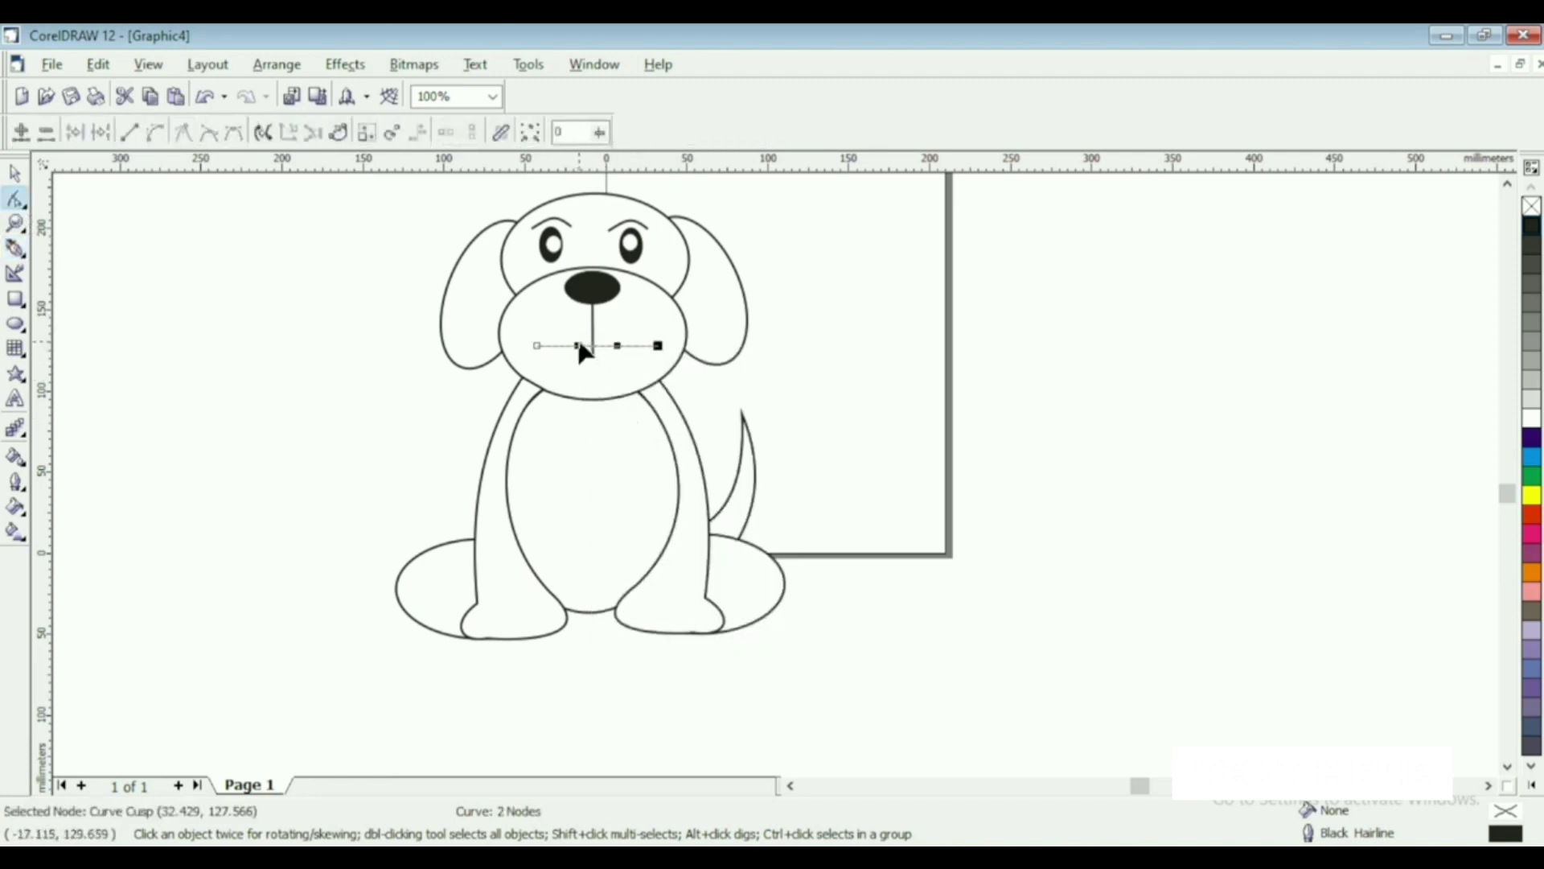
pyautogui.moveTo(582, 351); pyautogui.dragTo(626, 383)
pyautogui.moveTo(568, 376); pyautogui.dragTo(564, 379)
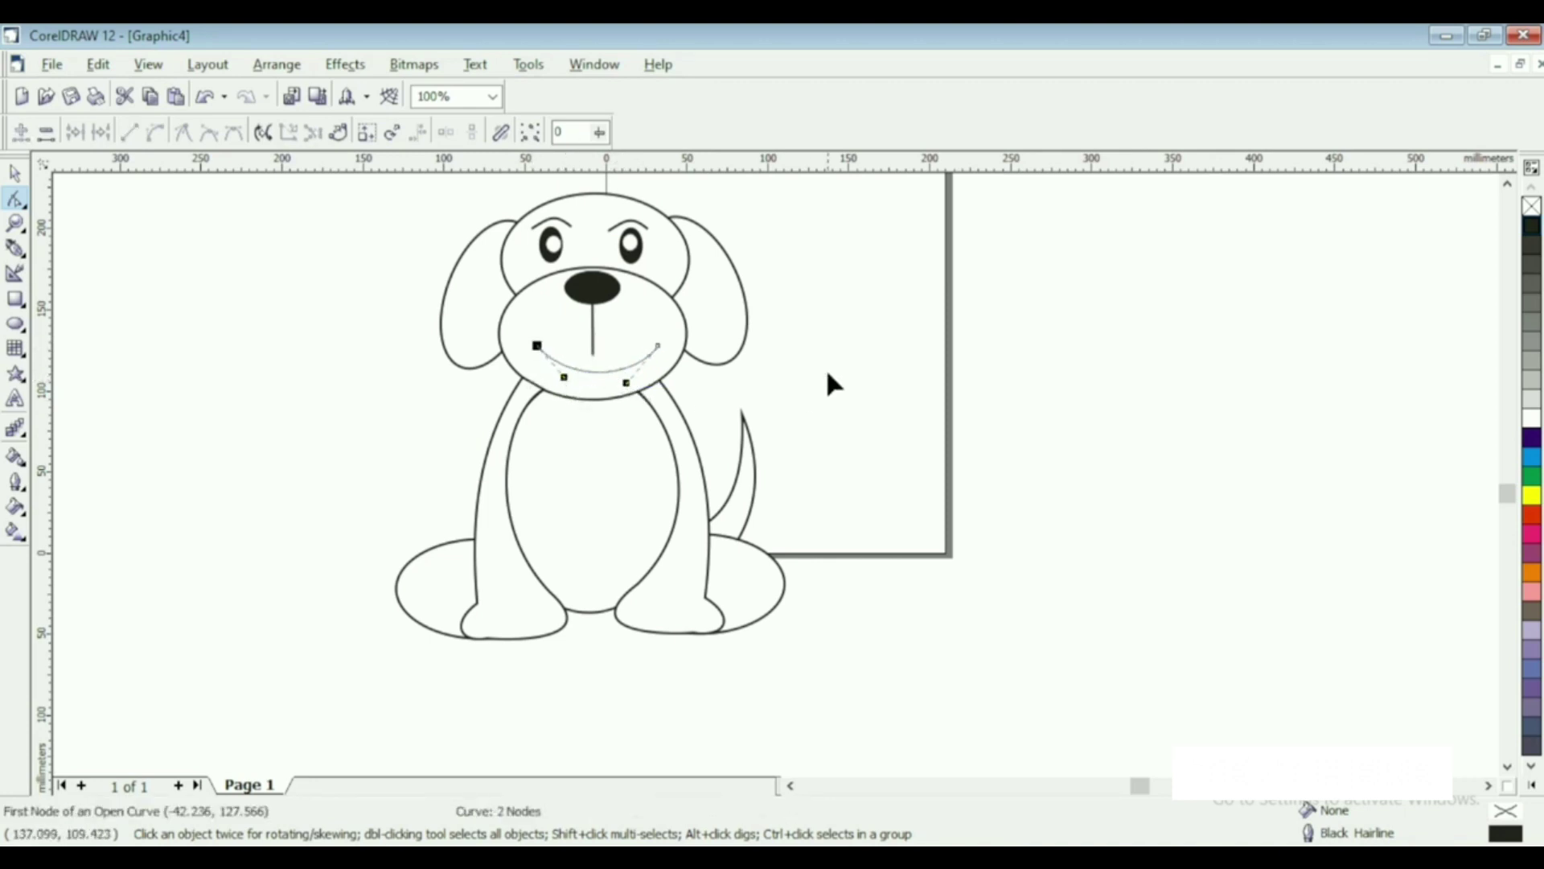
# - Set the smile's outline width to 1.411 mm and move it up 7.62 mm and left 2.54 mm to meet the vertical line
pyautogui.click(14, 171)
pyautogui.click(853, 132)
pyautogui.click(825, 222)
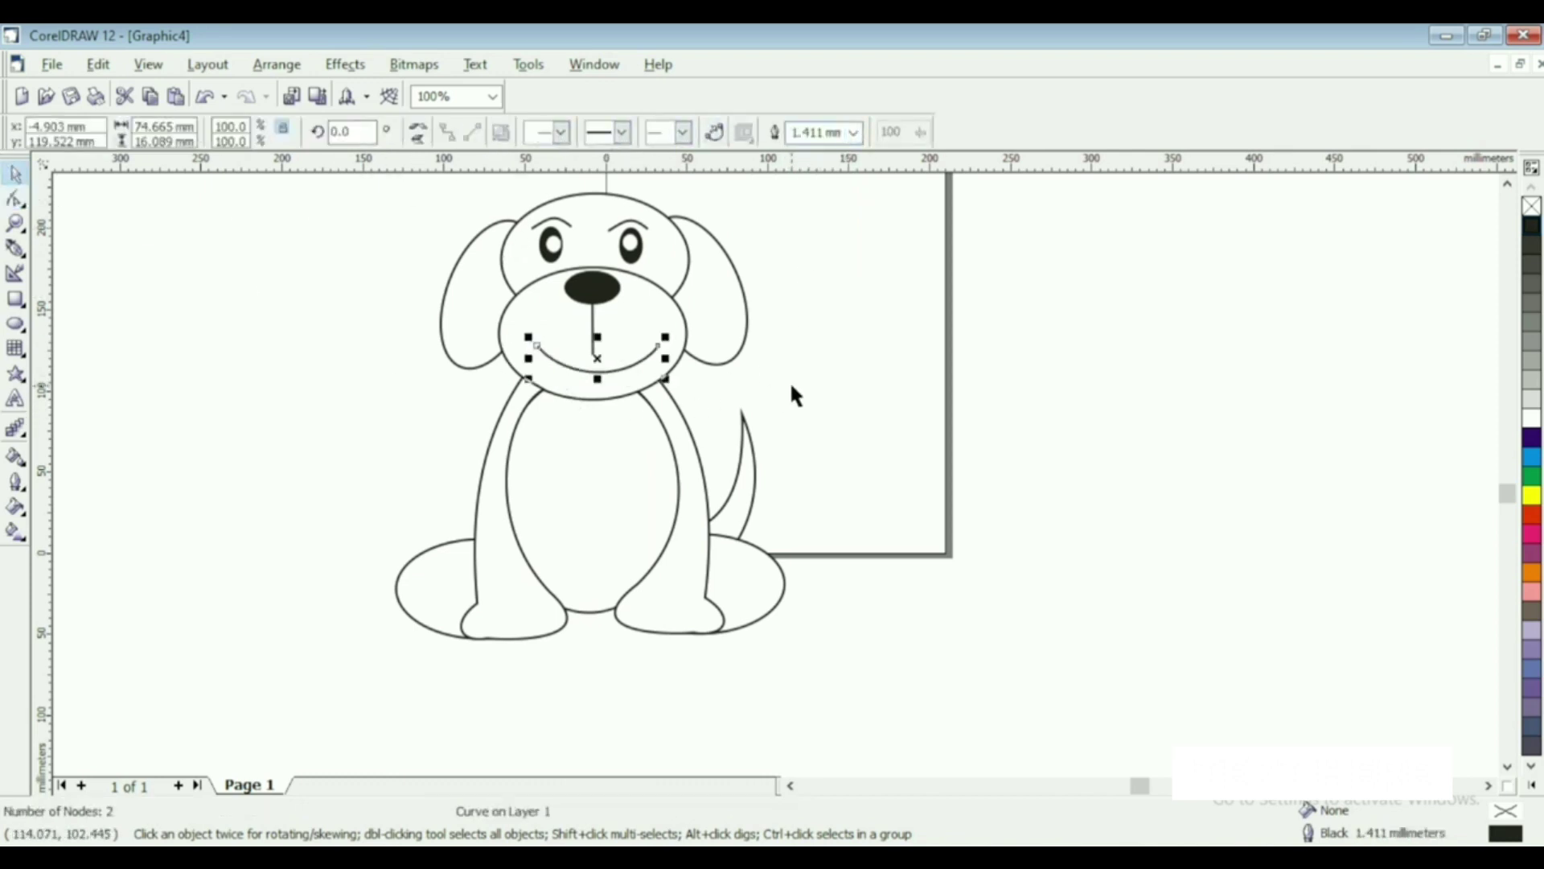
pyautogui.press('Up')
pyautogui.press('Up')
pyautogui.press('Up')
pyautogui.press('Left')
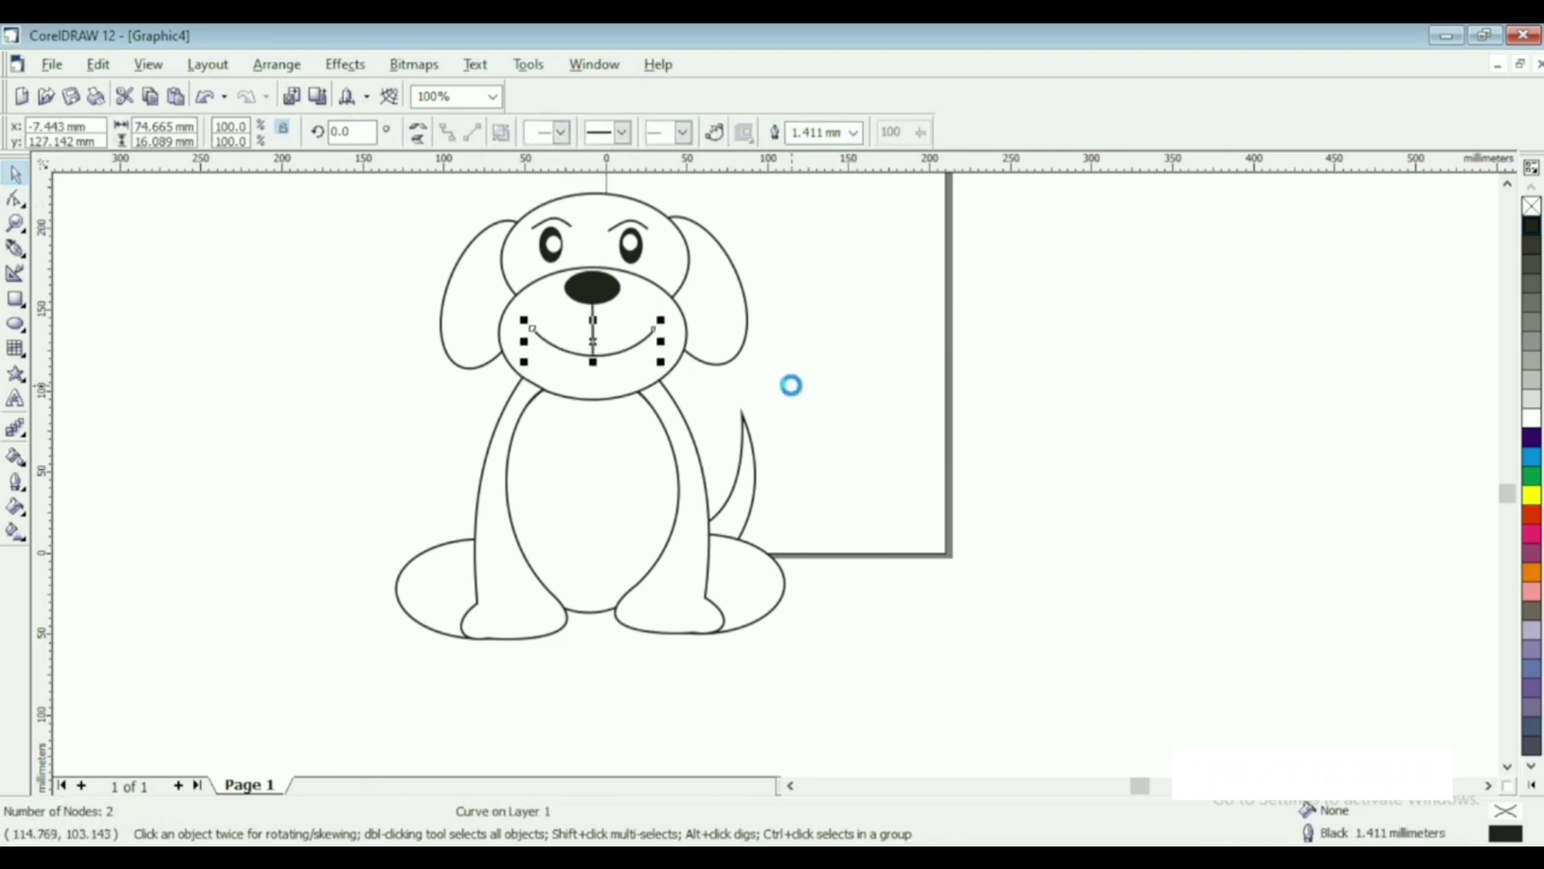
pyautogui.click(800, 385)
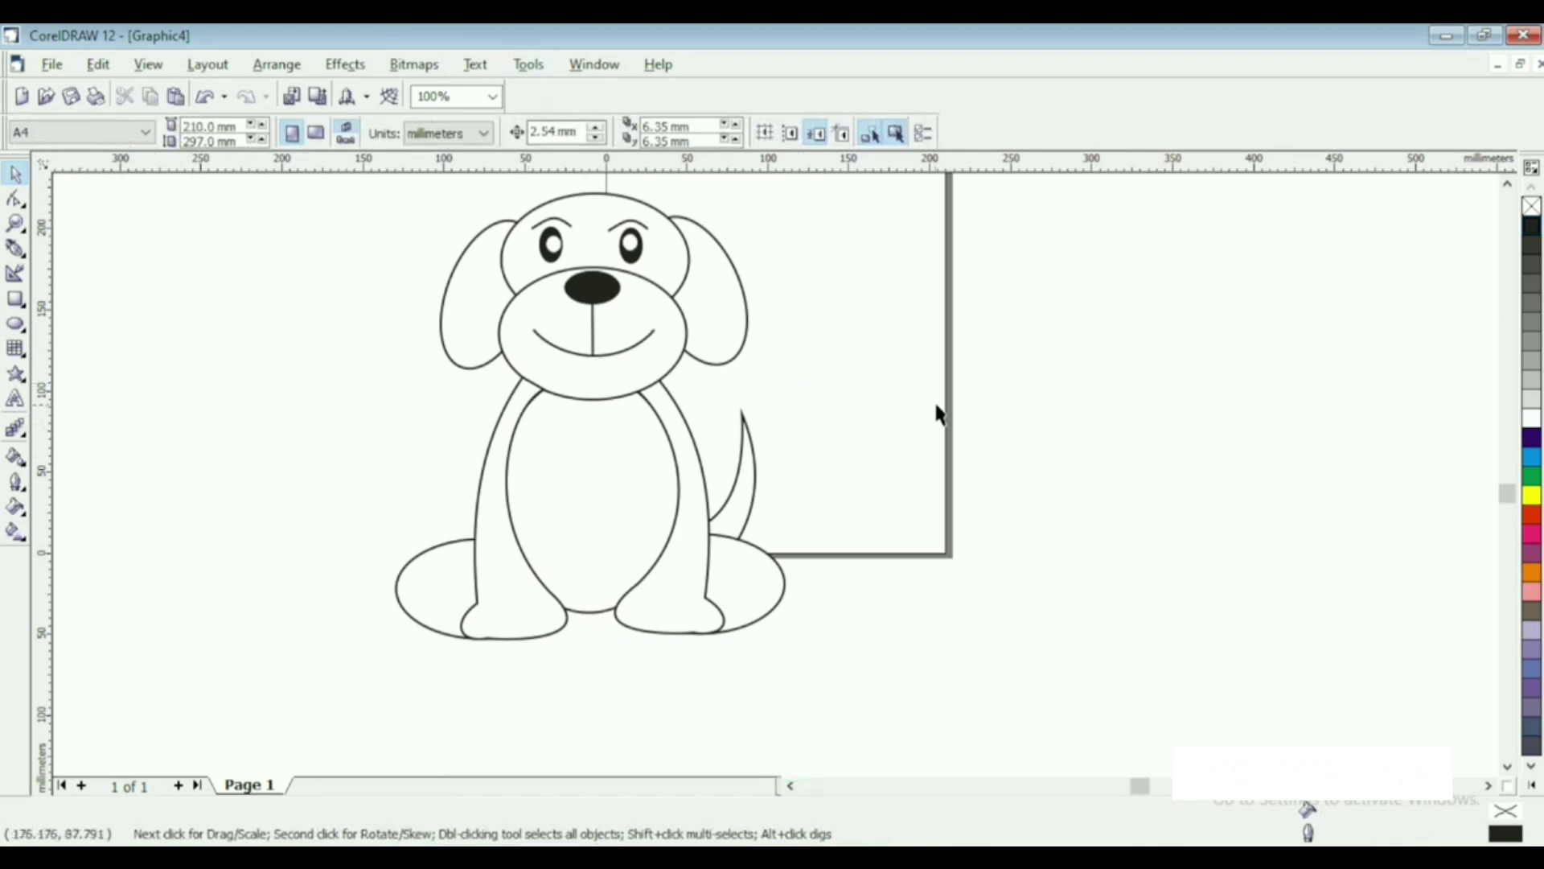
# - Fill both ears, both front legs, both hind legs and the tail together with a dark reddish brown uniform colour
pyautogui.click(749, 567)
pyautogui.hotkey('ctrl', 'z')
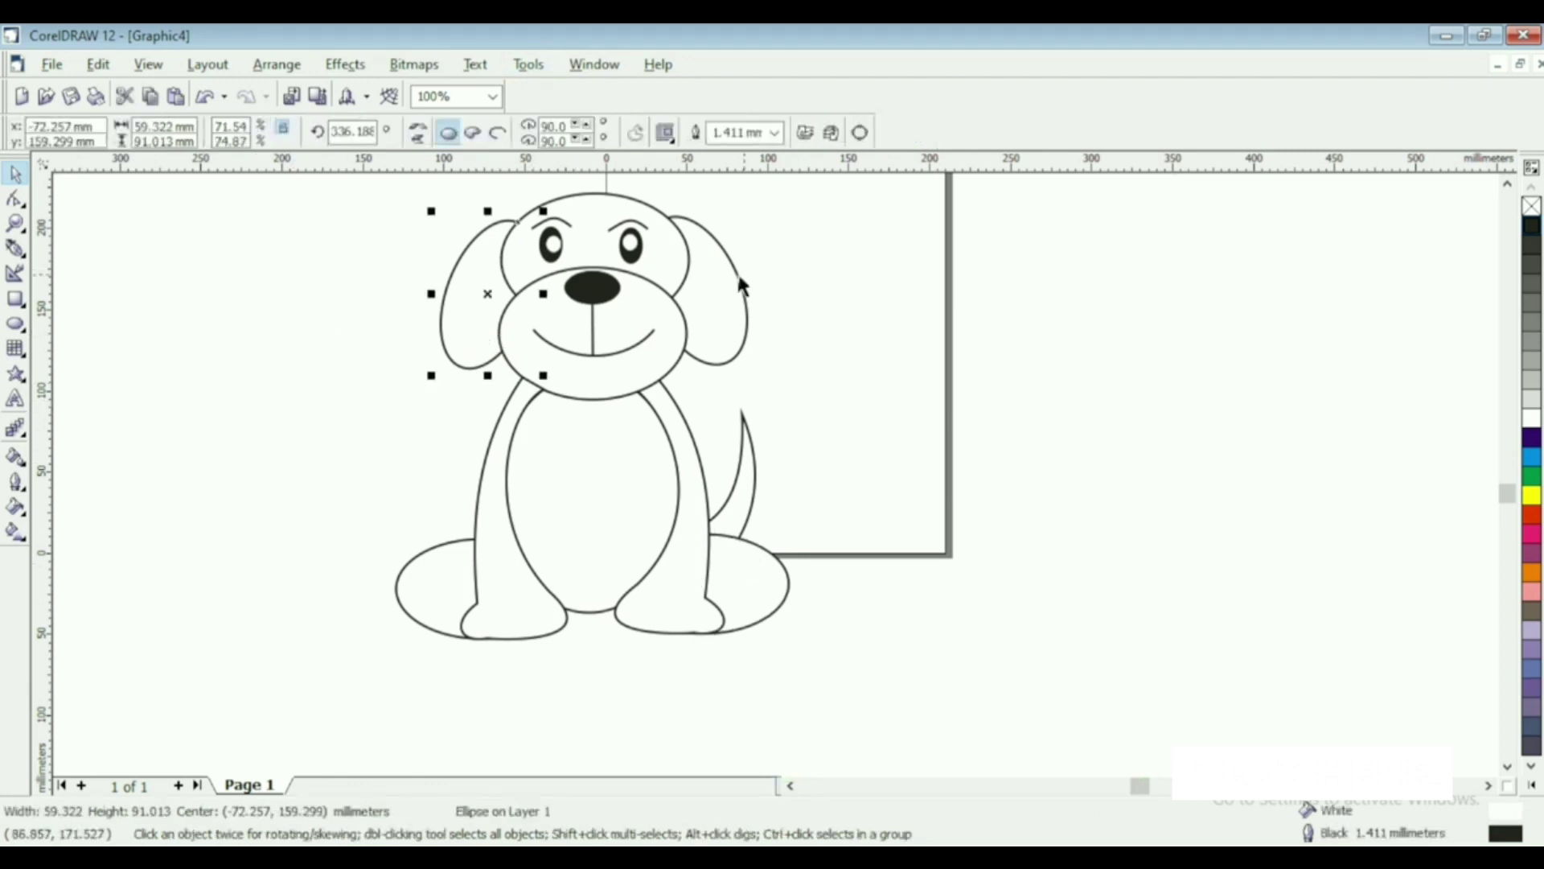
pyautogui.keyDown('shift'); pyautogui.click(737, 280); pyautogui.keyUp('shift')
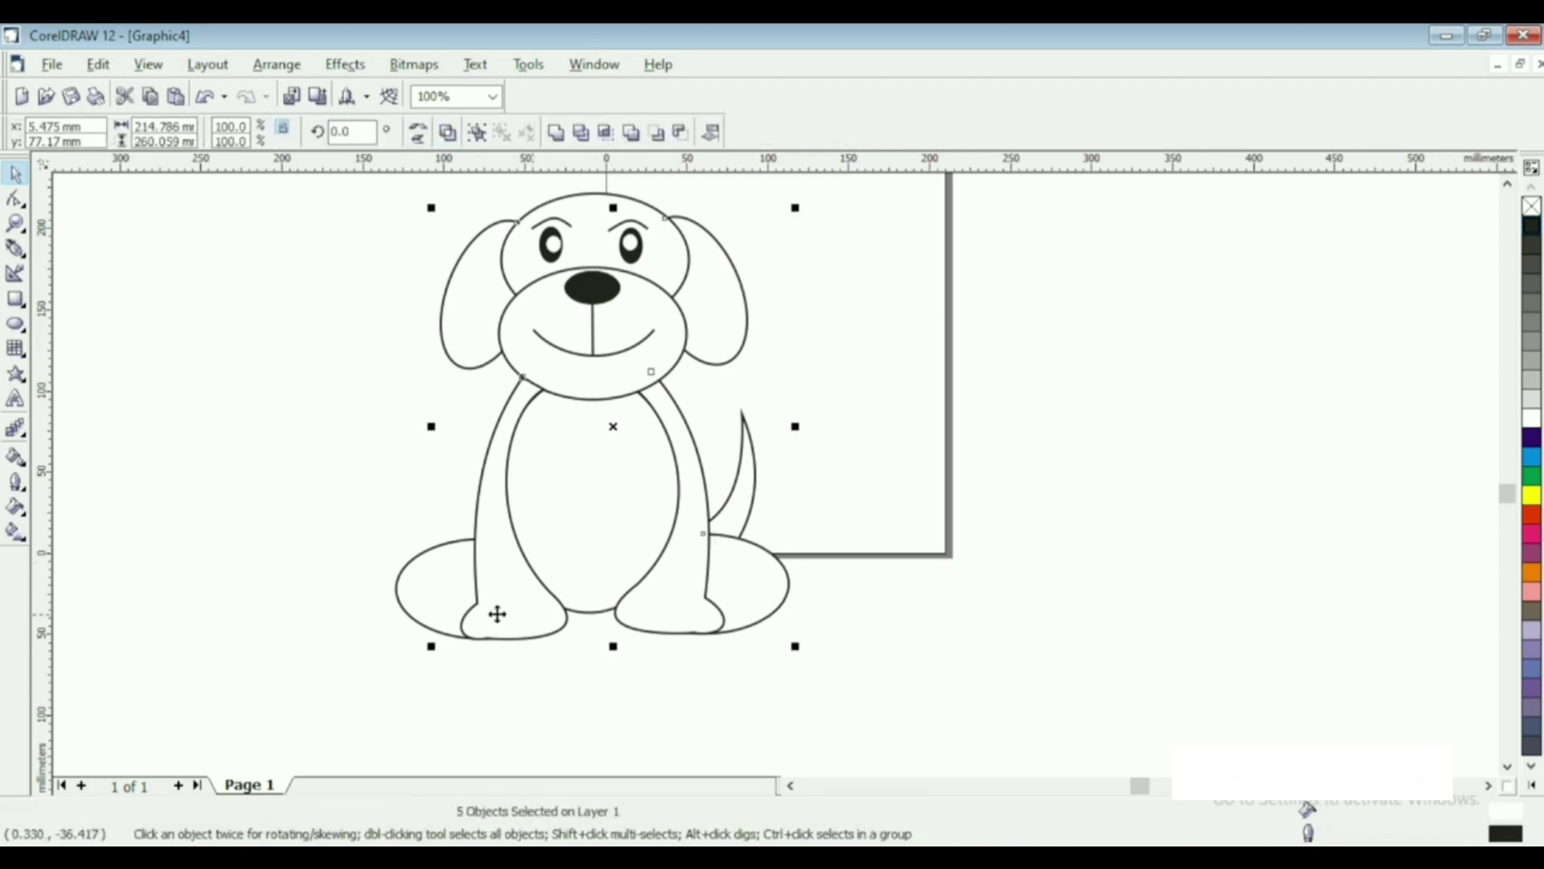
pyautogui.keyDown('shift'); pyautogui.click(497, 613); pyautogui.keyUp('shift')
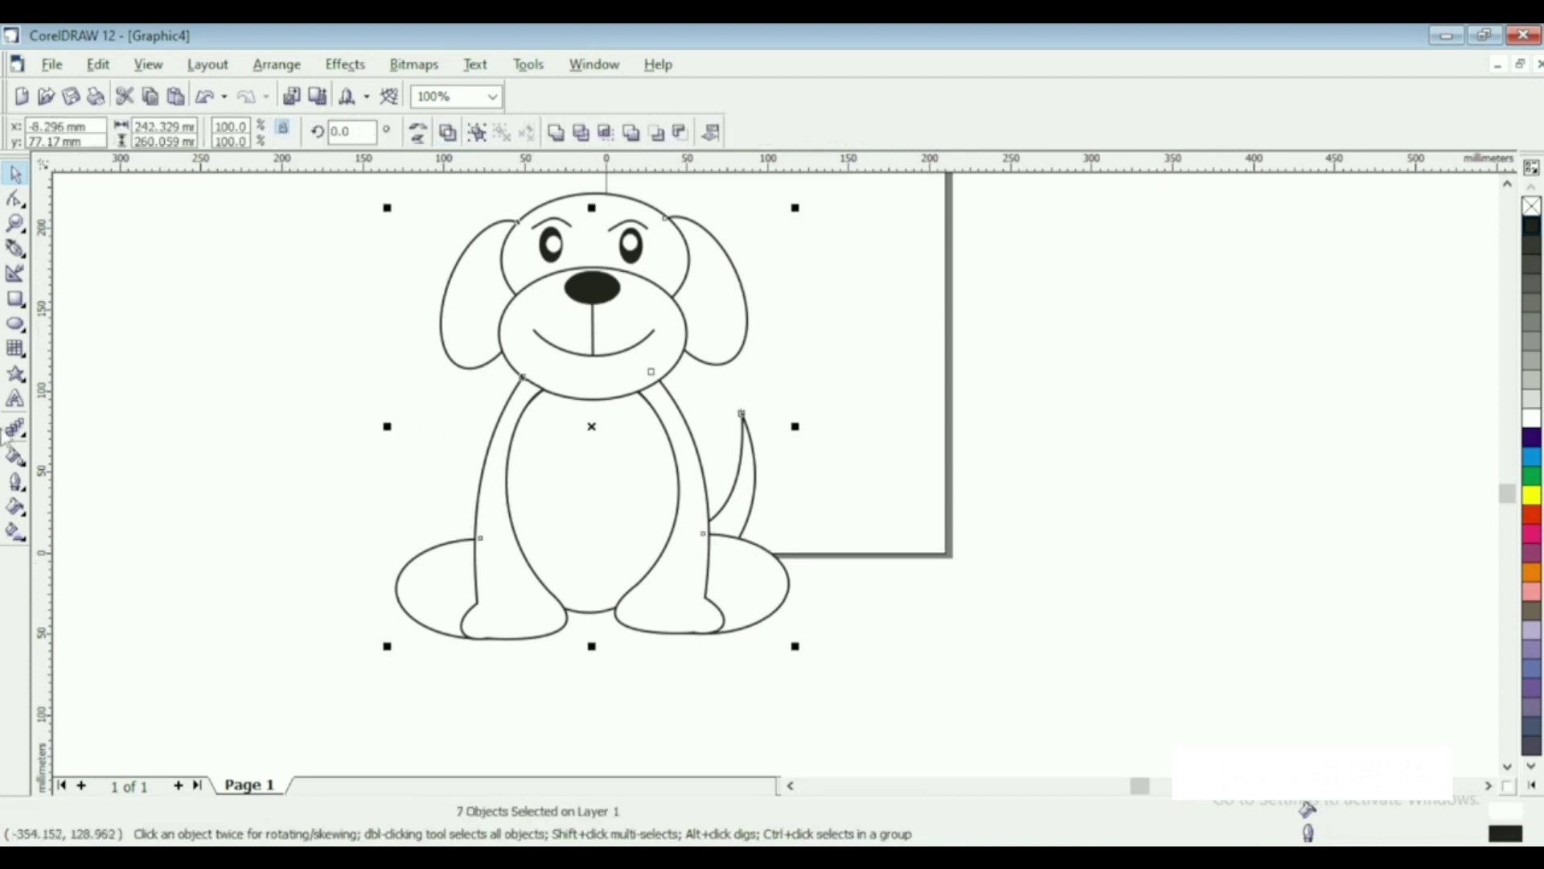
pyautogui.click(15, 506)
pyautogui.click(80, 517)
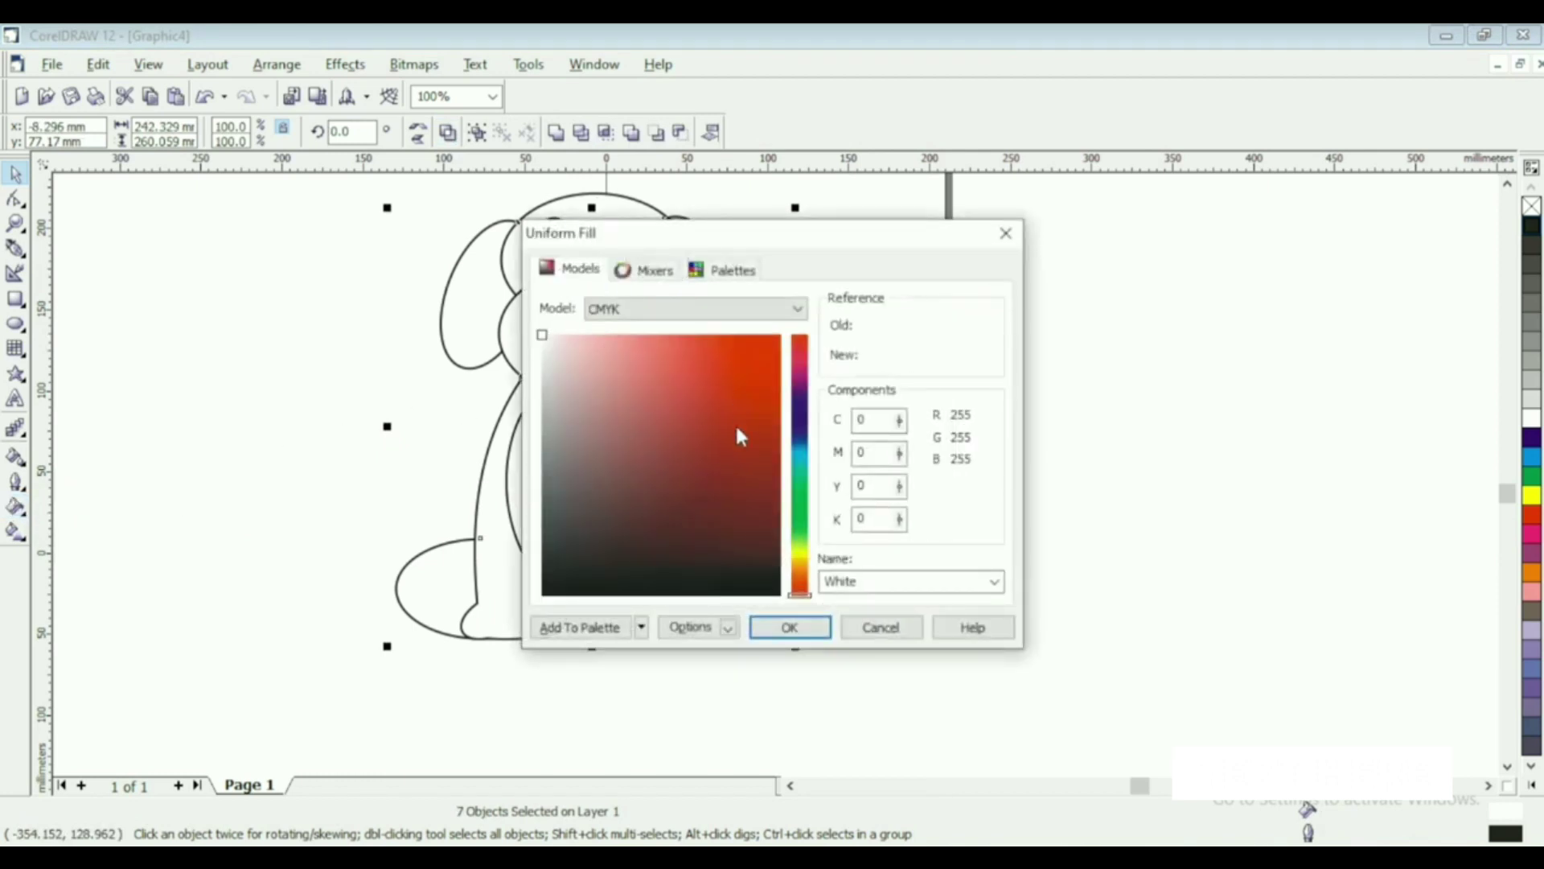
pyautogui.click(758, 506)
pyautogui.click(799, 636)
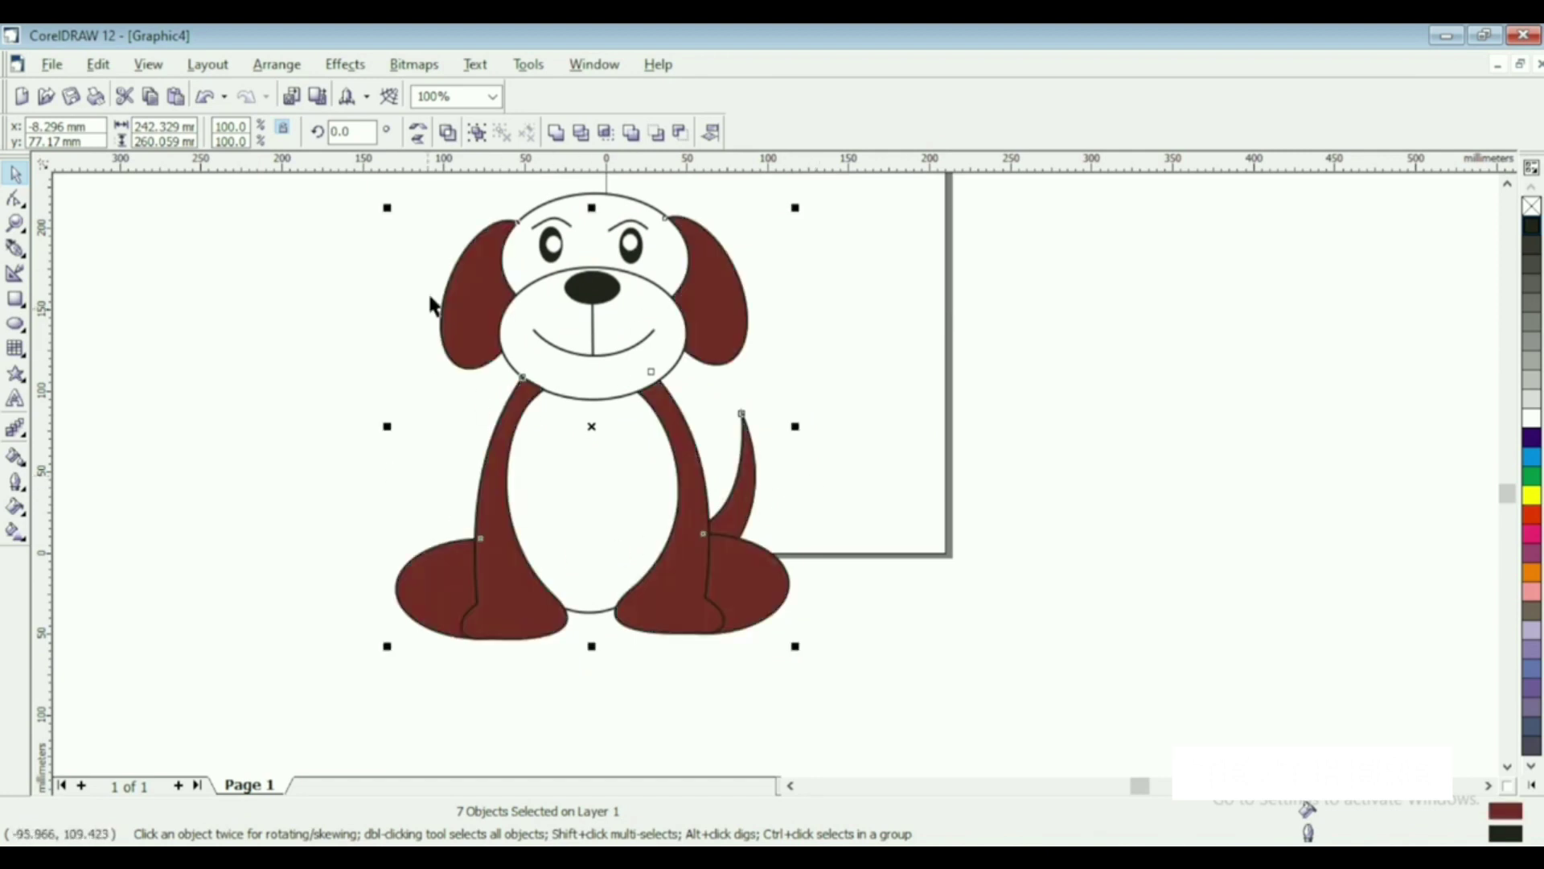
# - Fill the head, muzzle and belly ellipses together with golden yellow, C 2, M 33, Y 95, K 0
pyautogui.click(521, 239)
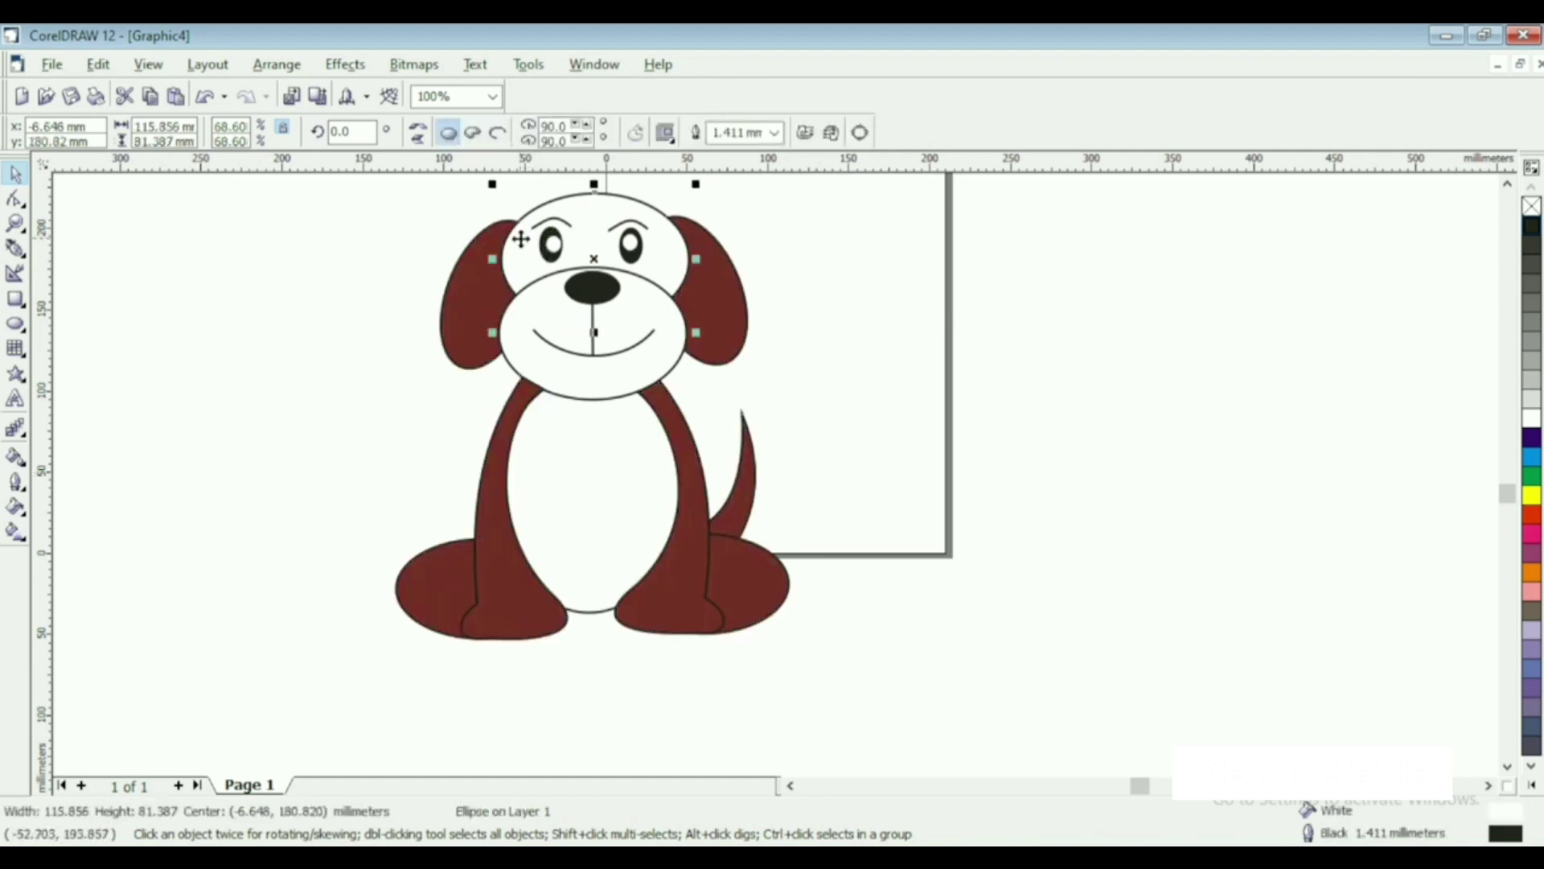
pyautogui.keyDown('shift'); pyautogui.click(508, 309); pyautogui.keyUp('shift')
pyautogui.keyDown('shift'); pyautogui.click(532, 487); pyautogui.keyUp('shift')
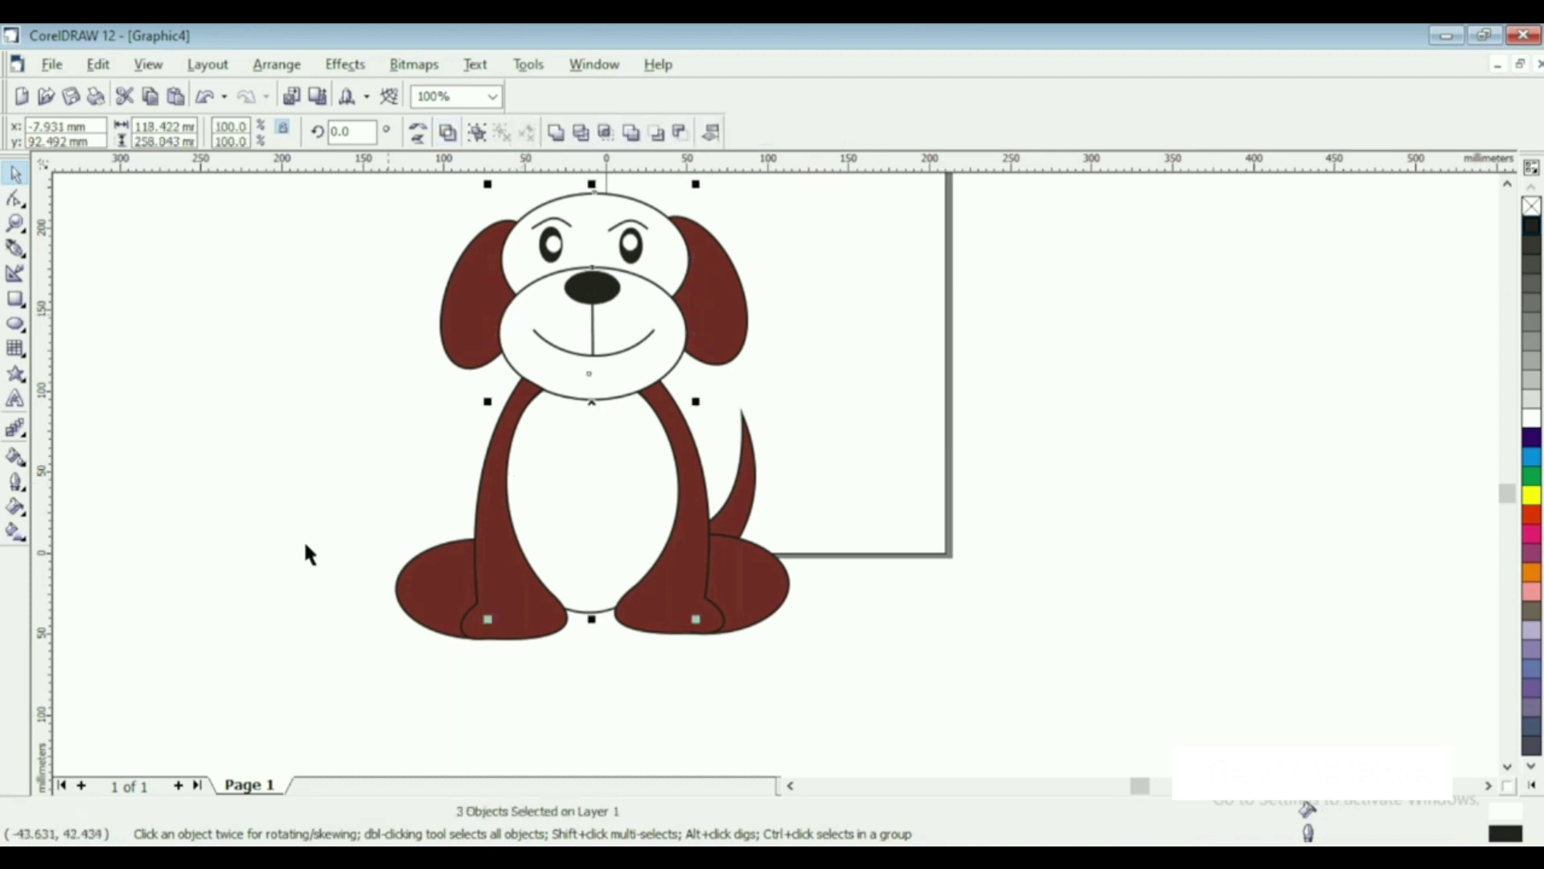
pyautogui.click(17, 508)
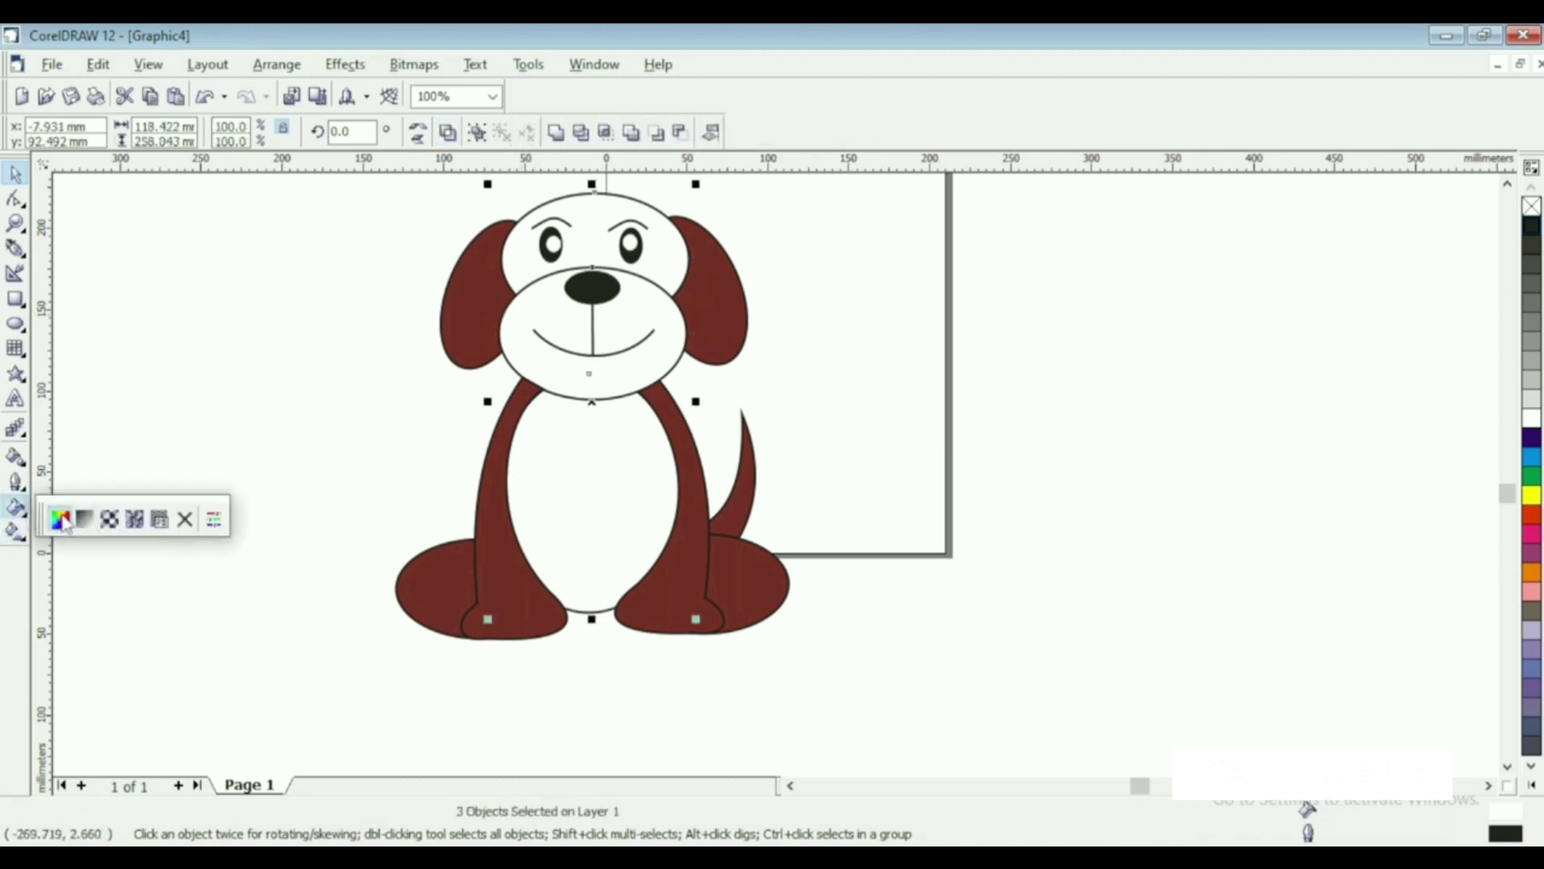
pyautogui.click(60, 518)
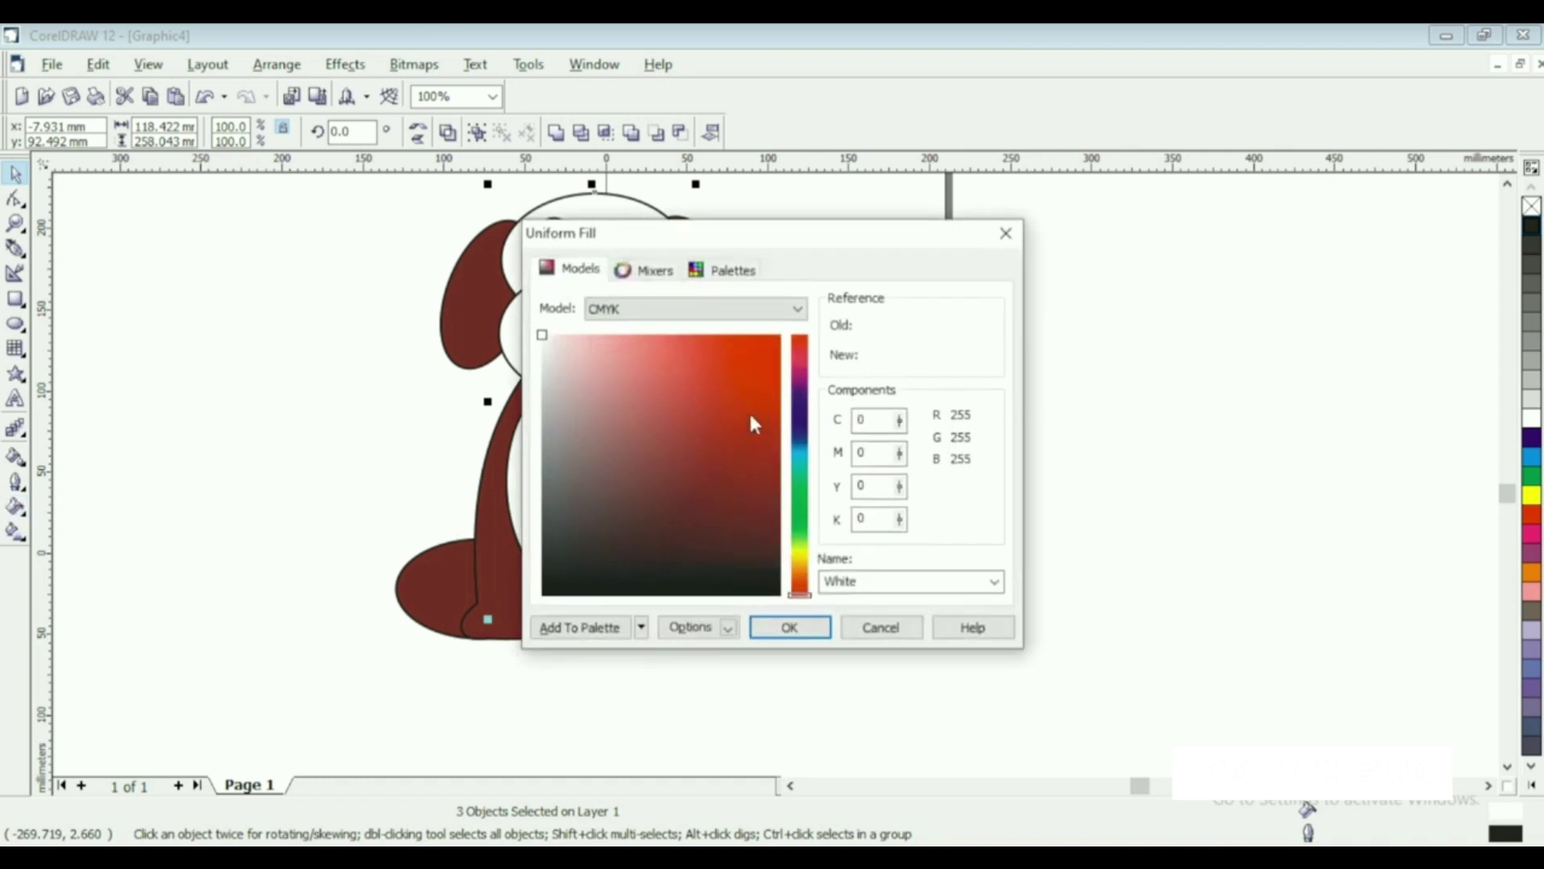
pyautogui.click(796, 562)
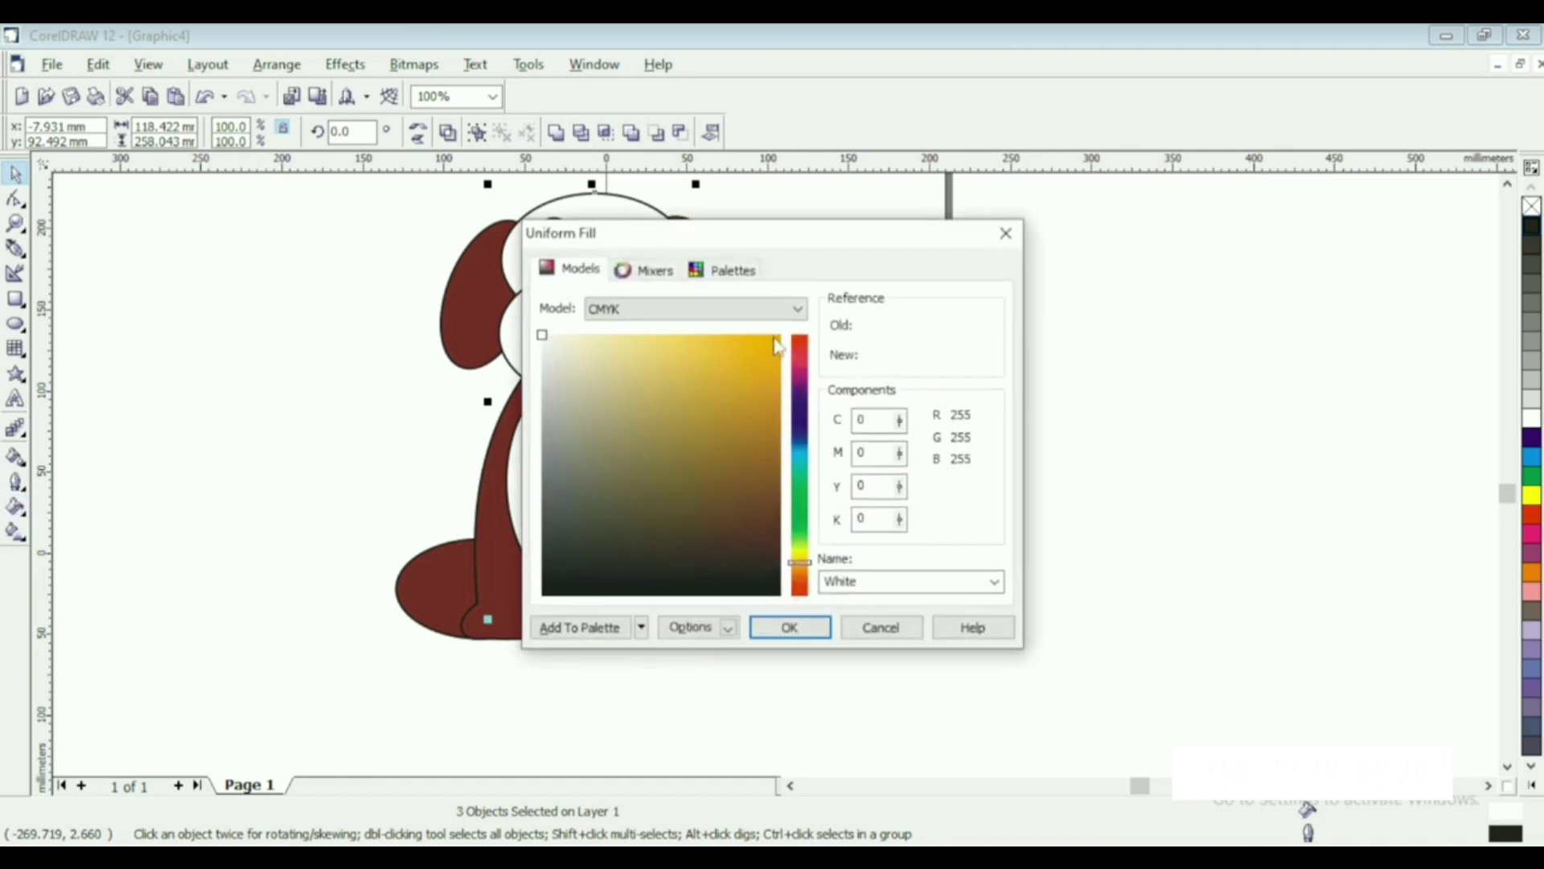
pyautogui.click(777, 346)
pyautogui.click(796, 628)
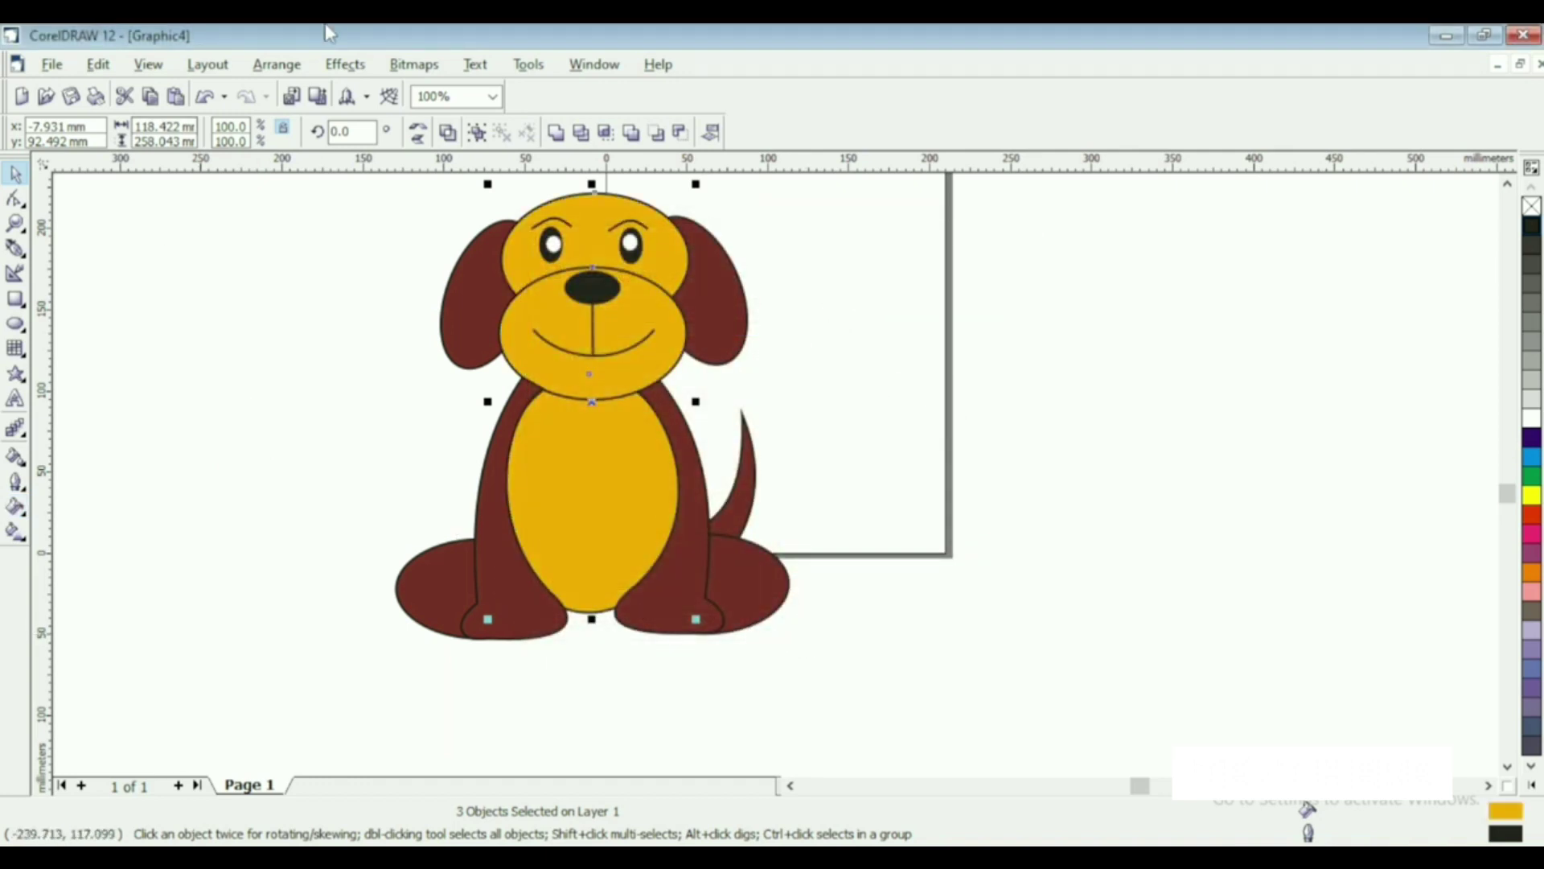
pyautogui.click(691, 394)
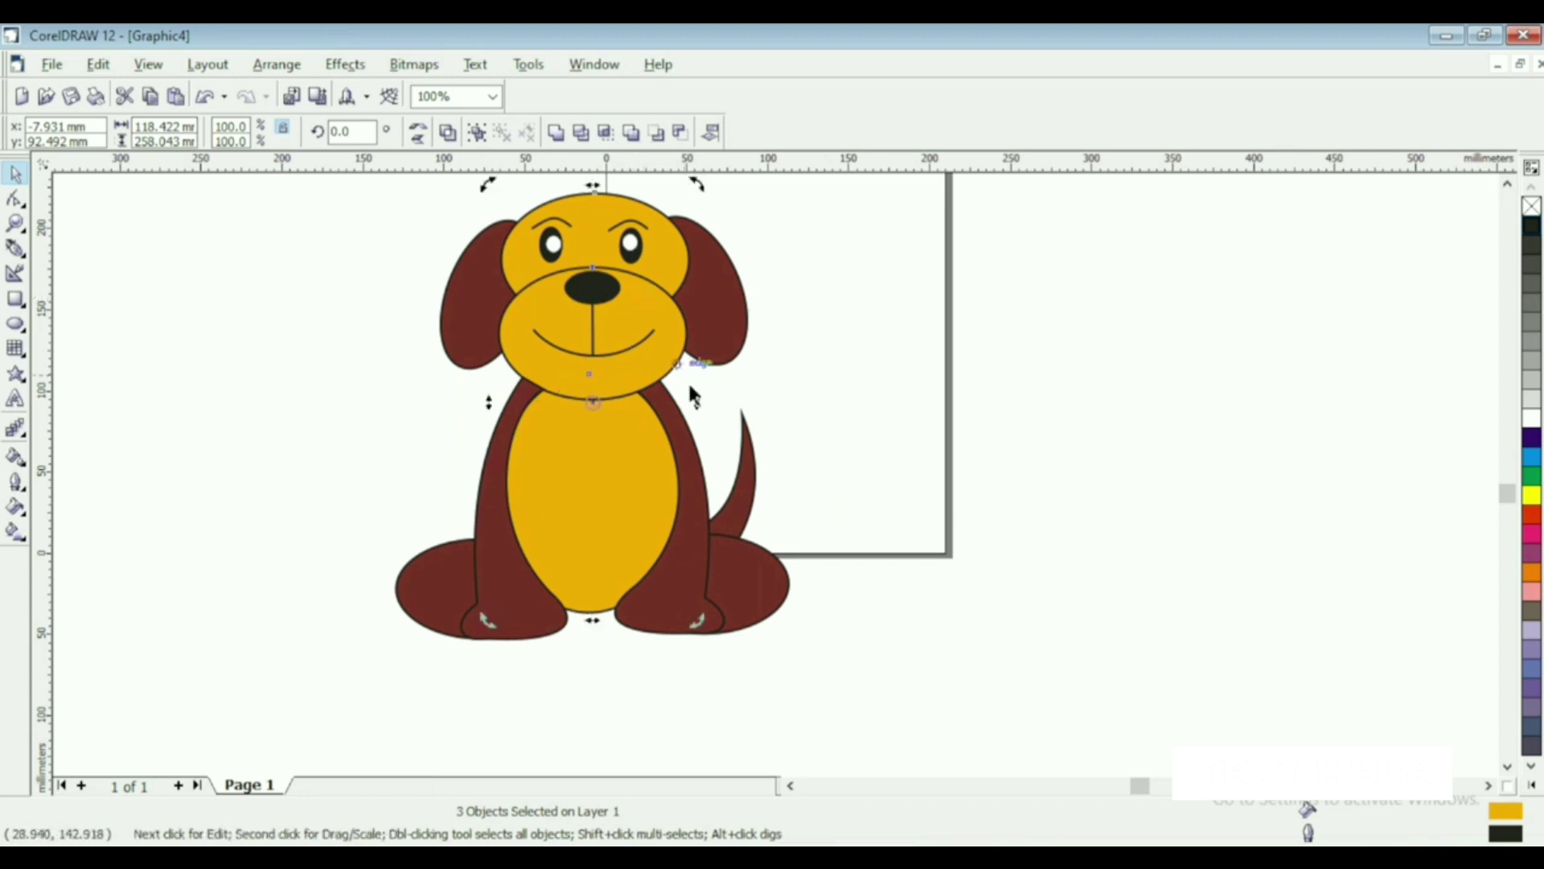
pyautogui.click(752, 355)
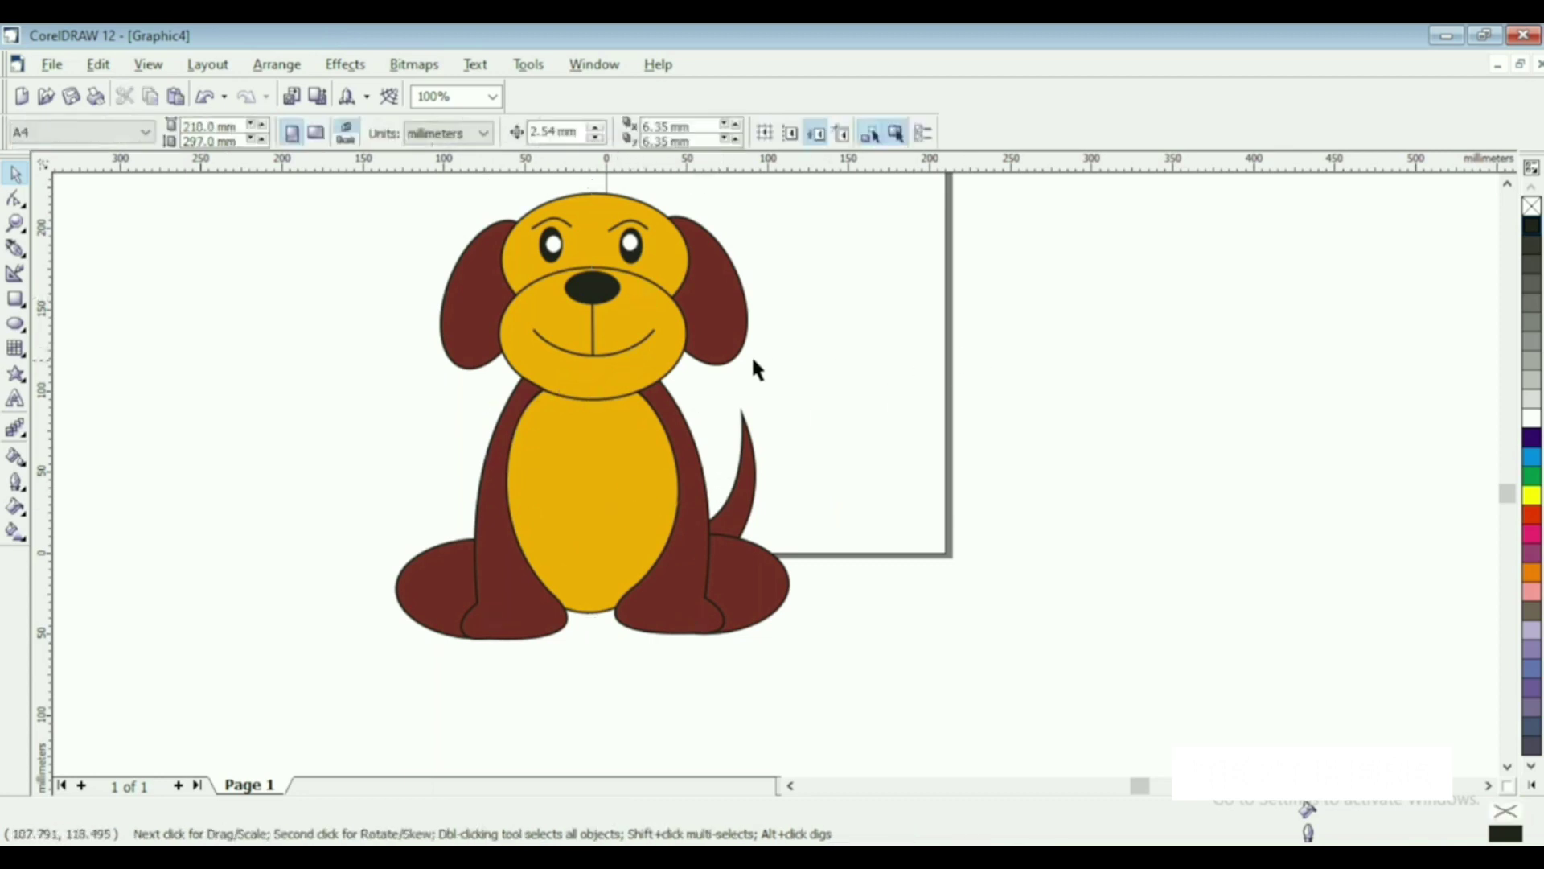
pyautogui.click(653, 320)
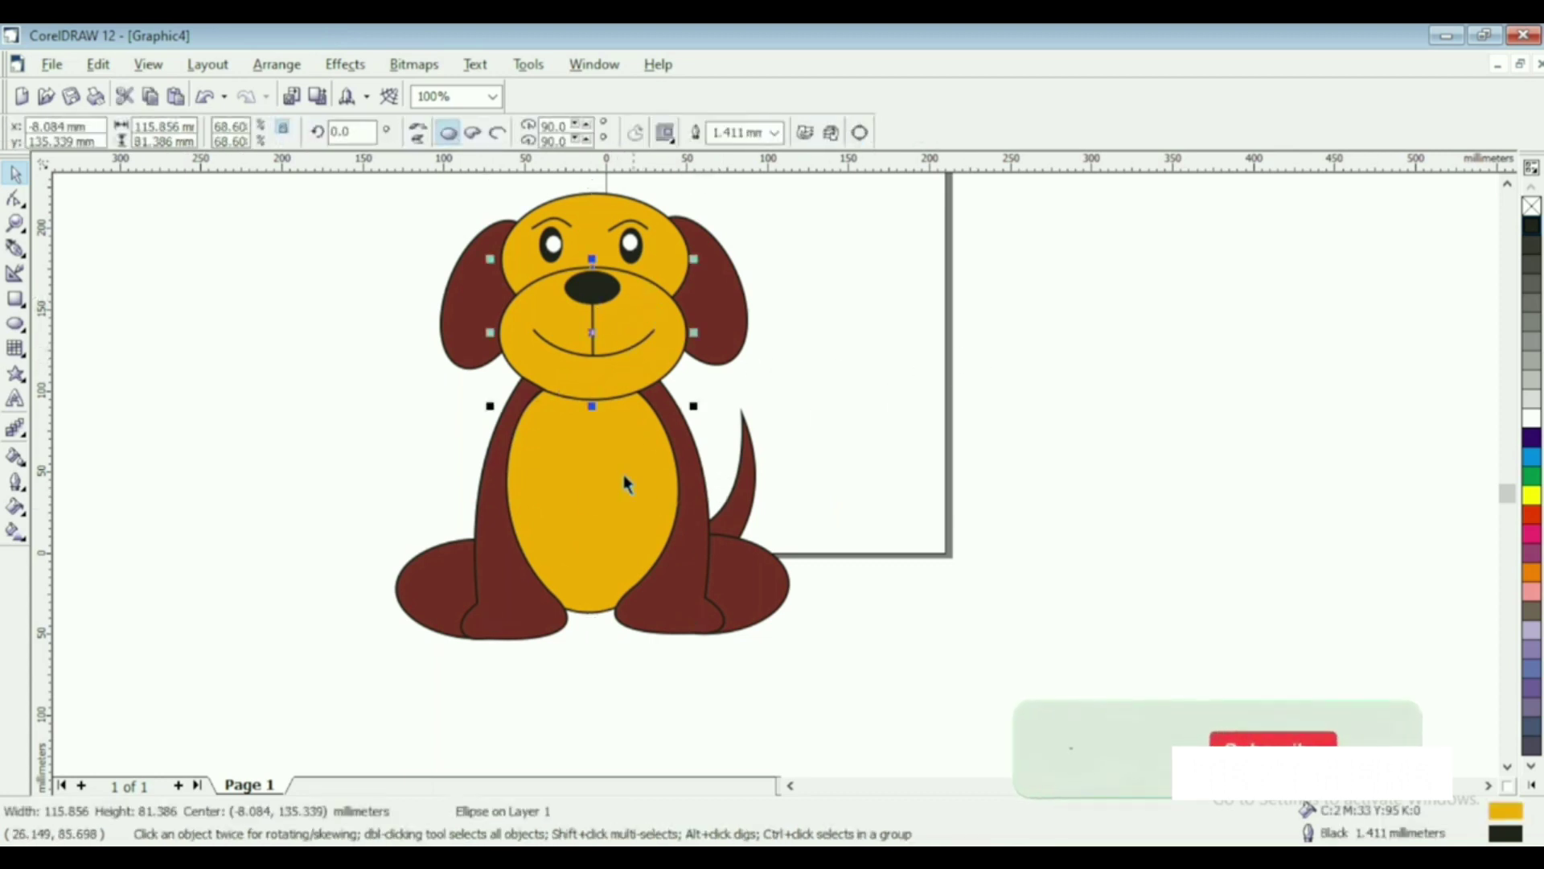
pyautogui.click(23, 524)
pyautogui.click(83, 518)
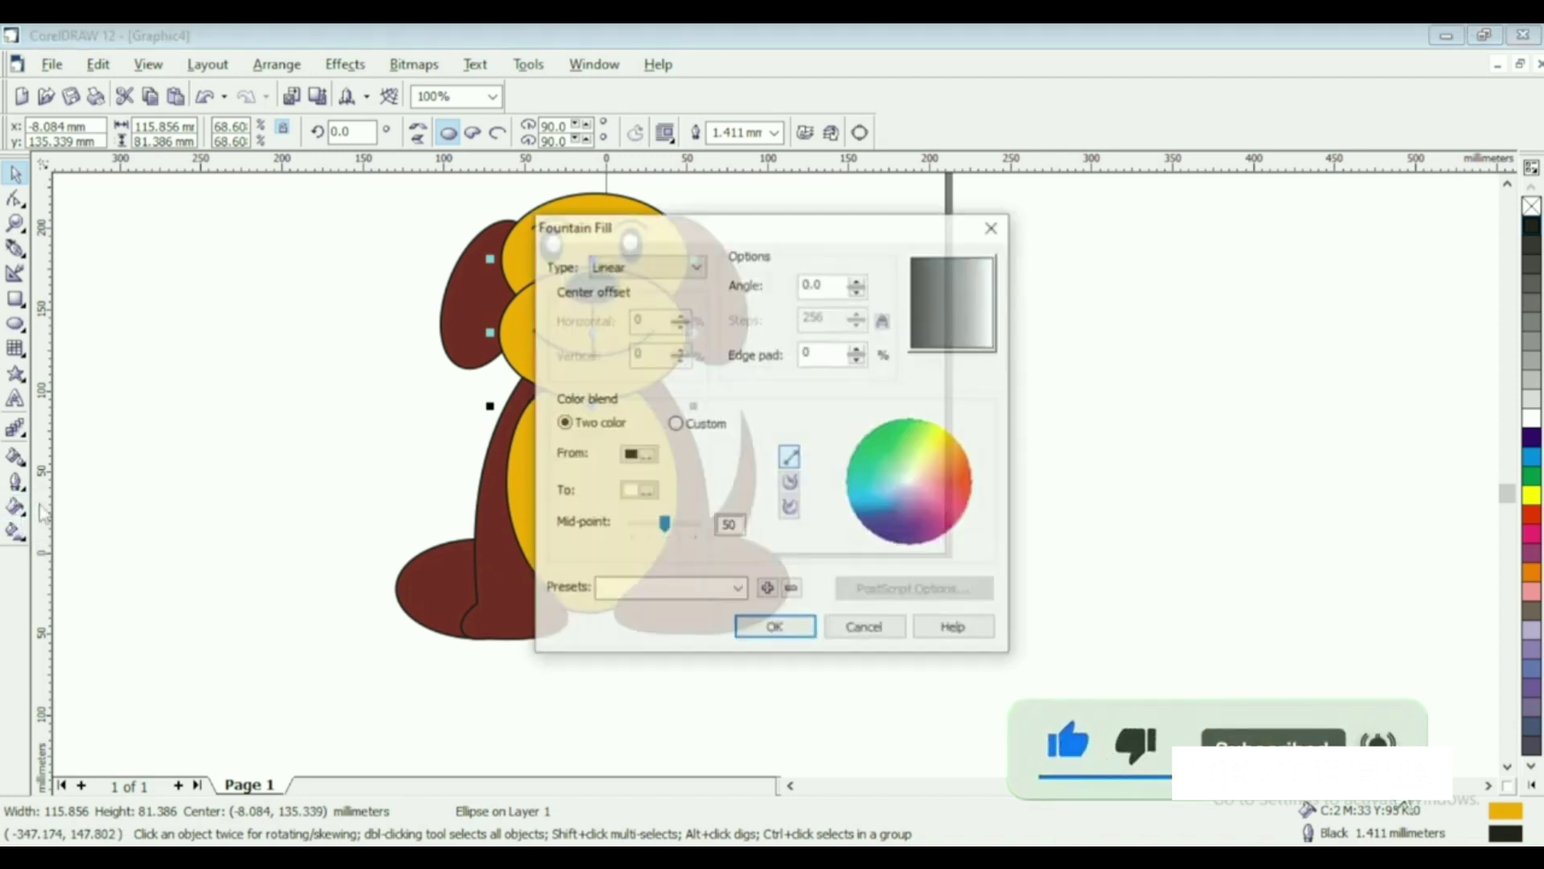
pyautogui.click(991, 228)
pyautogui.click(24, 521)
pyautogui.click(142, 524)
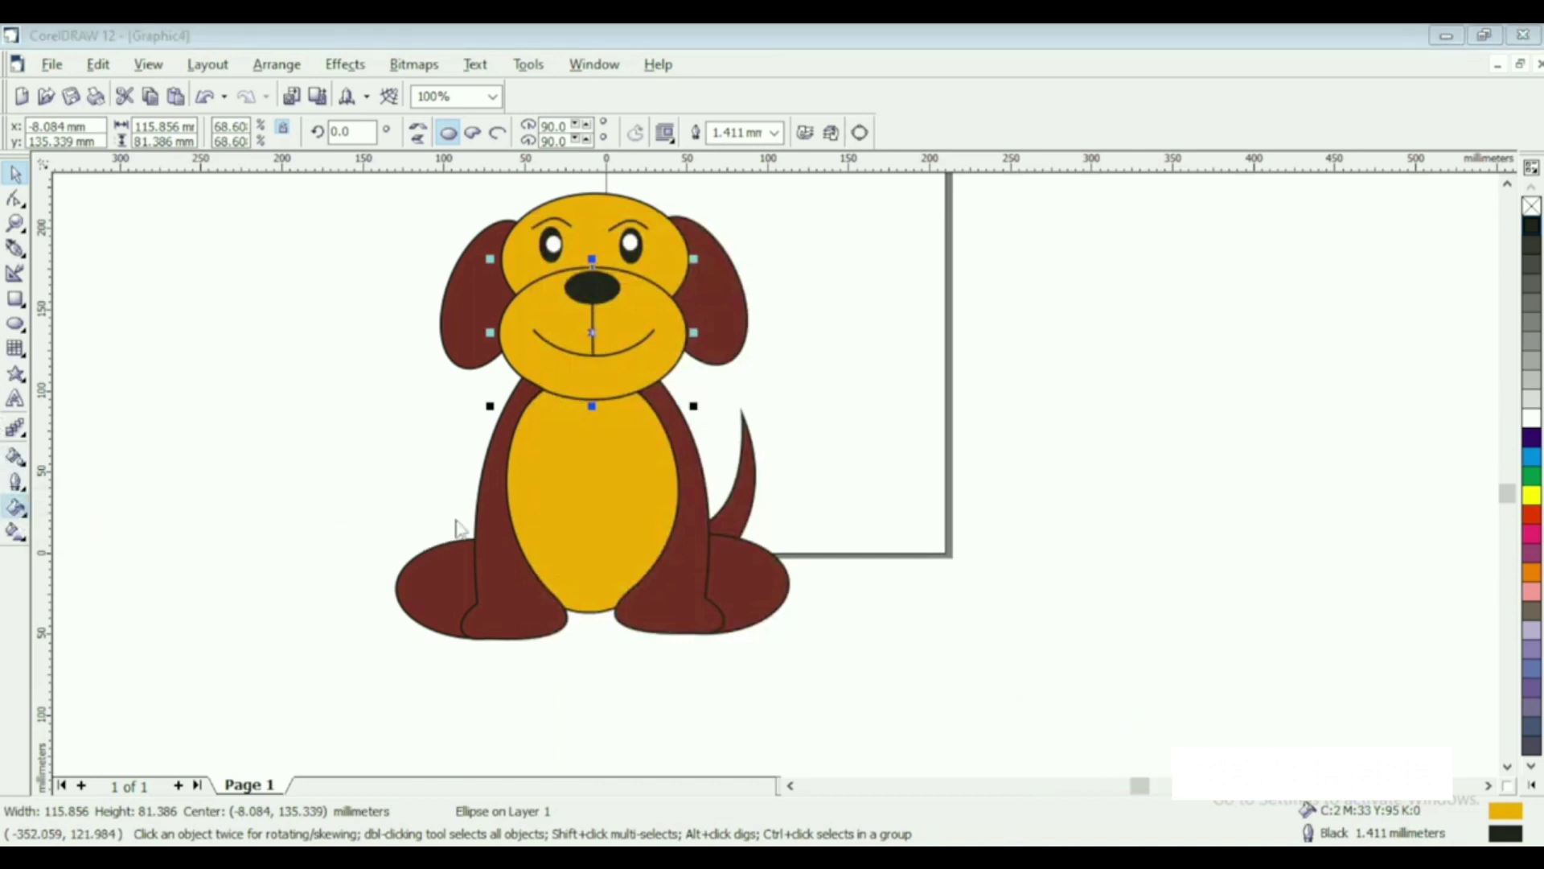
pyautogui.moveTo(797, 556); pyautogui.dragTo(803, 561)
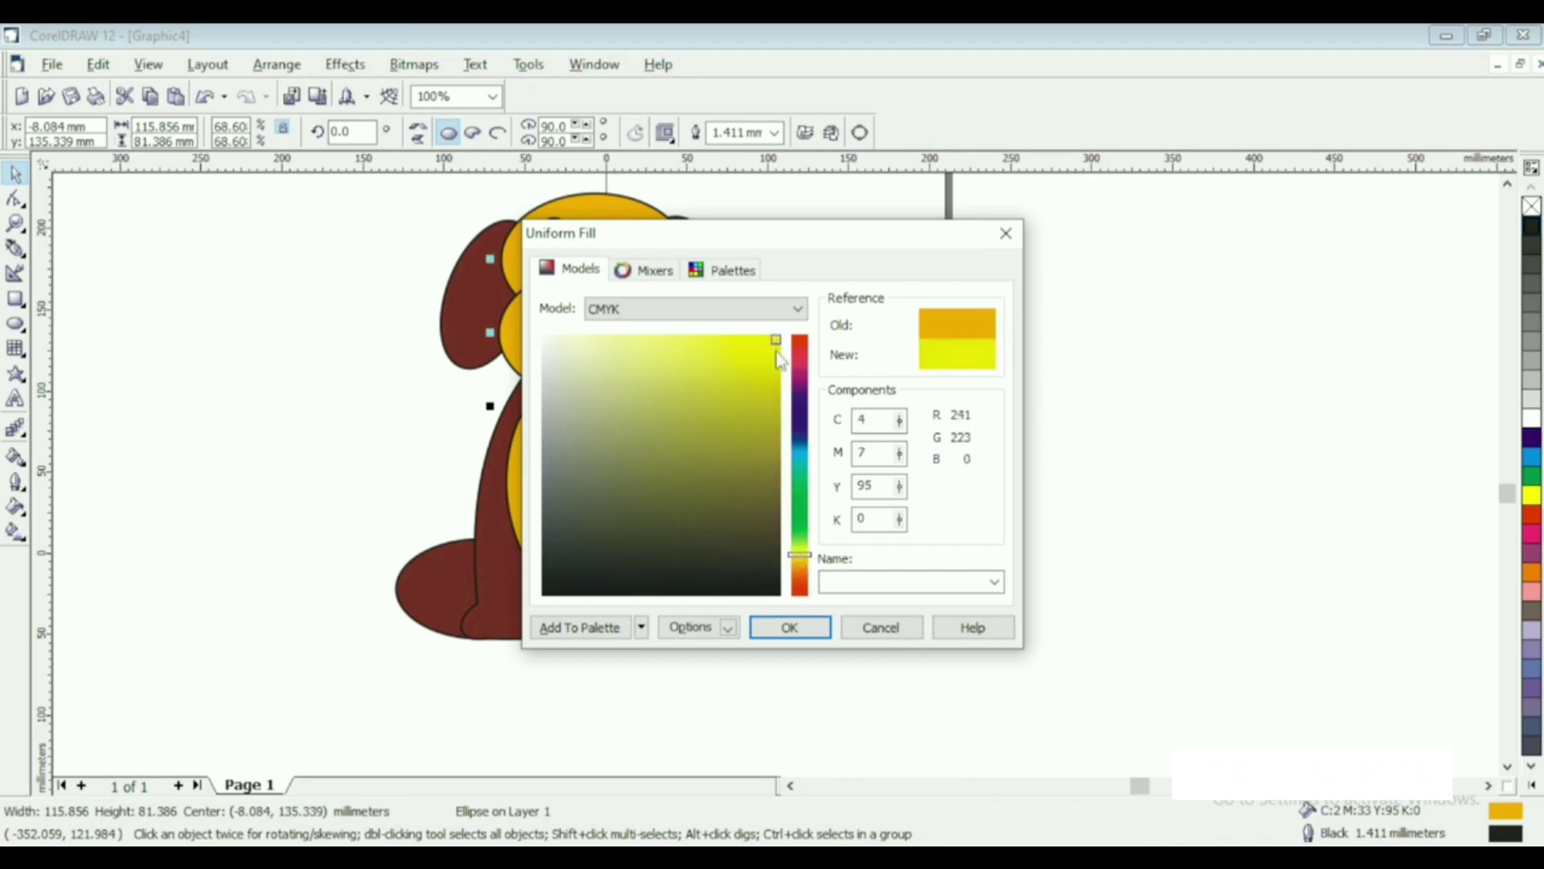
pyautogui.click(800, 549)
pyautogui.click(1006, 233)
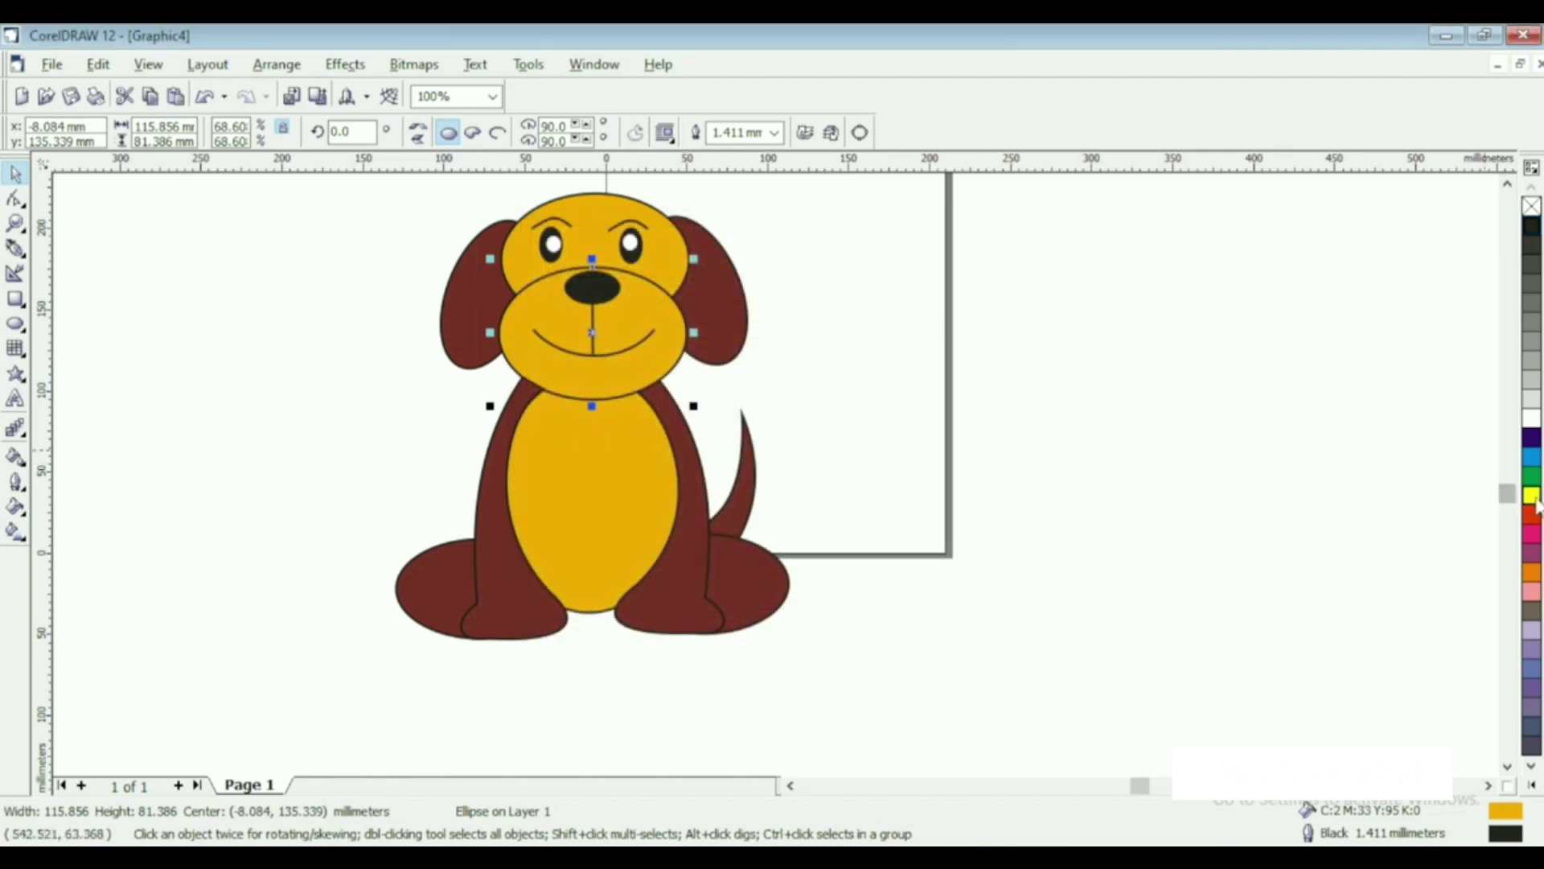